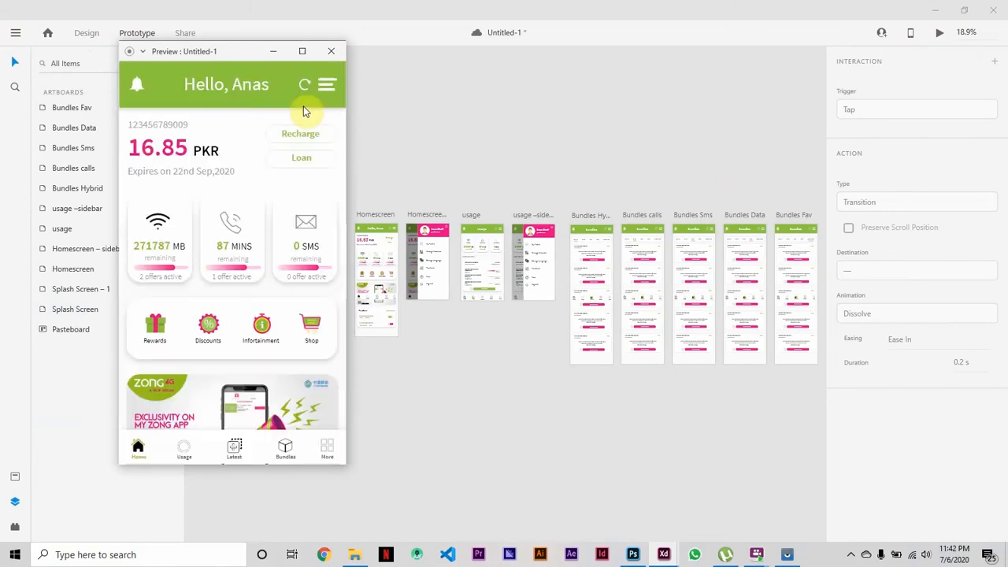
# Test opening and closing the Homescreen's side menu in the finished prototype's preview.
pyautogui.moveTo(341, 92); pyautogui.dragTo(379, 9)
pyautogui.click(328, 87)
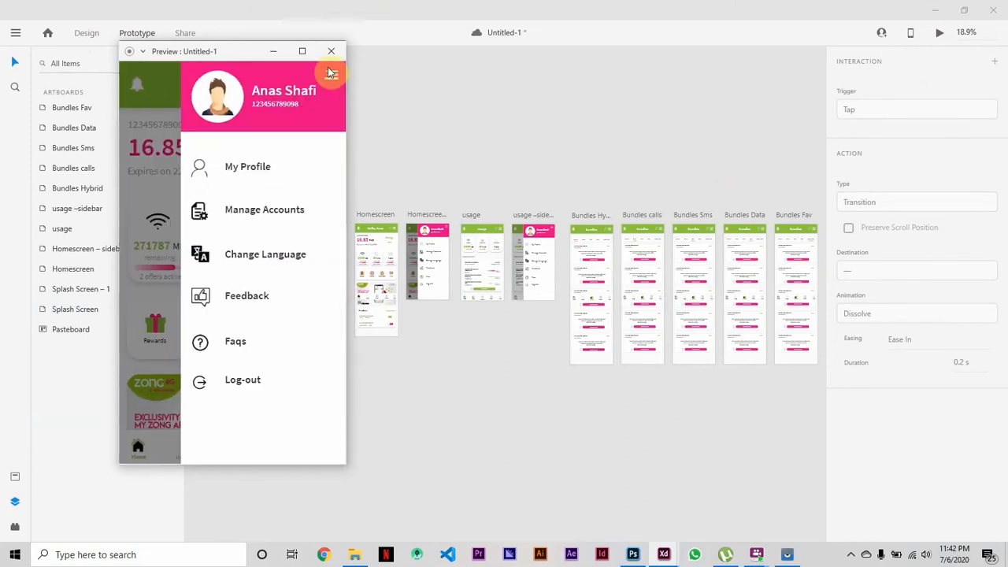
pyautogui.click(332, 74)
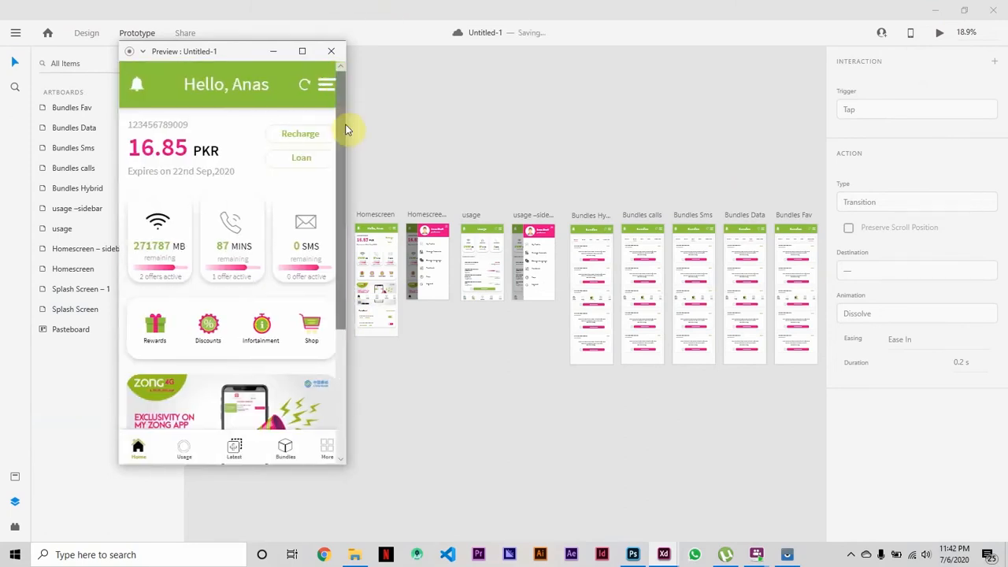
# Preview the Usage and Bundles screens of the finished prototype, going through the Voice, SMS, Data and Favourites categories.
pyautogui.click(189, 448)
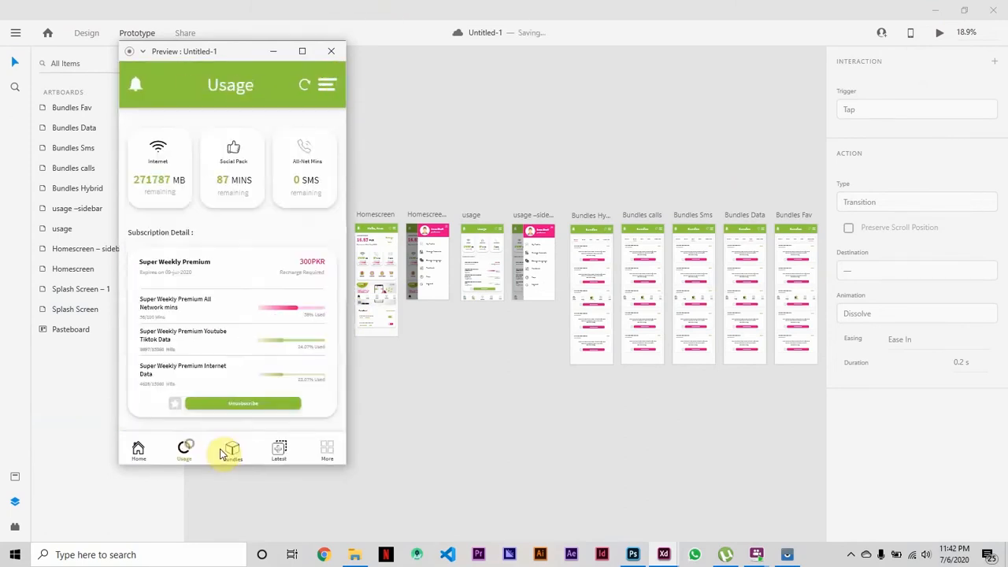
pyautogui.click(230, 449)
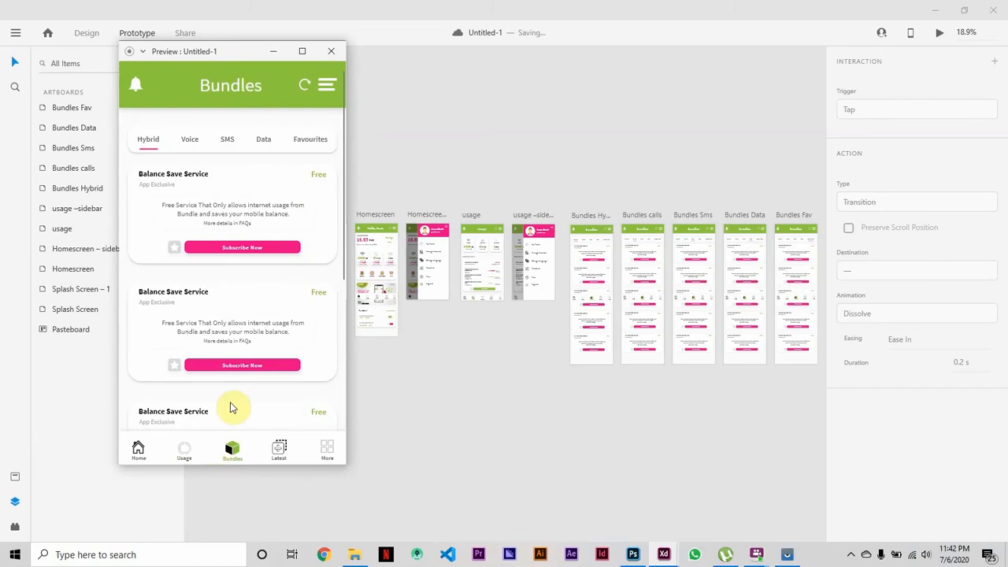
pyautogui.click(188, 142)
pyautogui.click(228, 143)
pyautogui.click(263, 141)
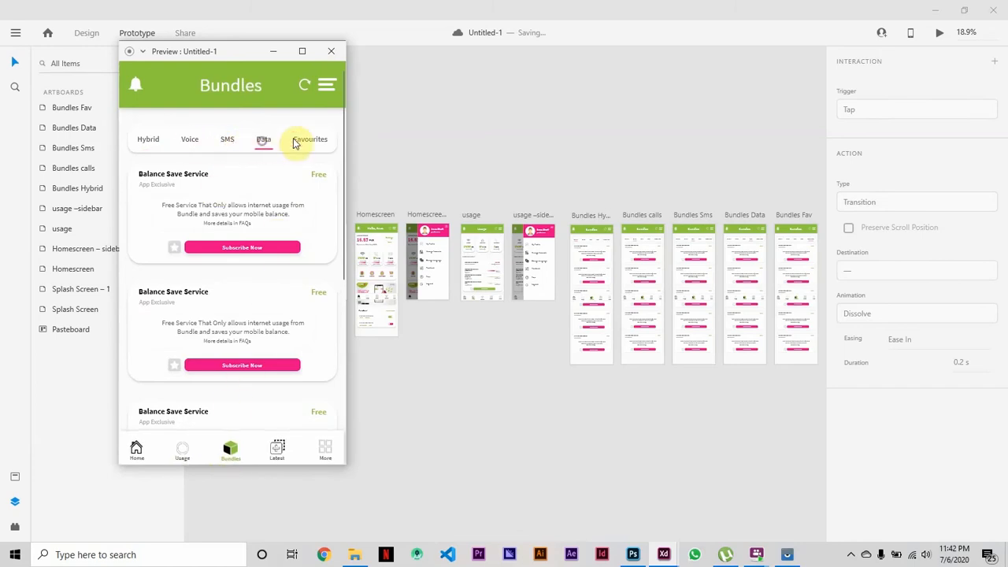
pyautogui.click(313, 141)
pyautogui.moveTo(340, 118); pyautogui.dragTo(322, 47)
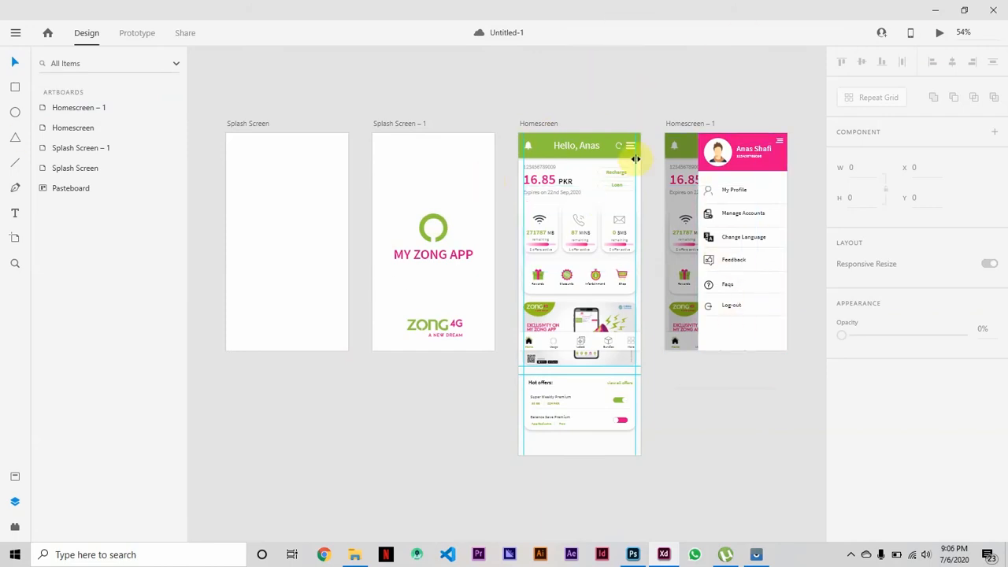
# Preview the current prototype, test opening and closing the Homescreen's side menu, and dismiss the preview.
pyautogui.click(939, 34)
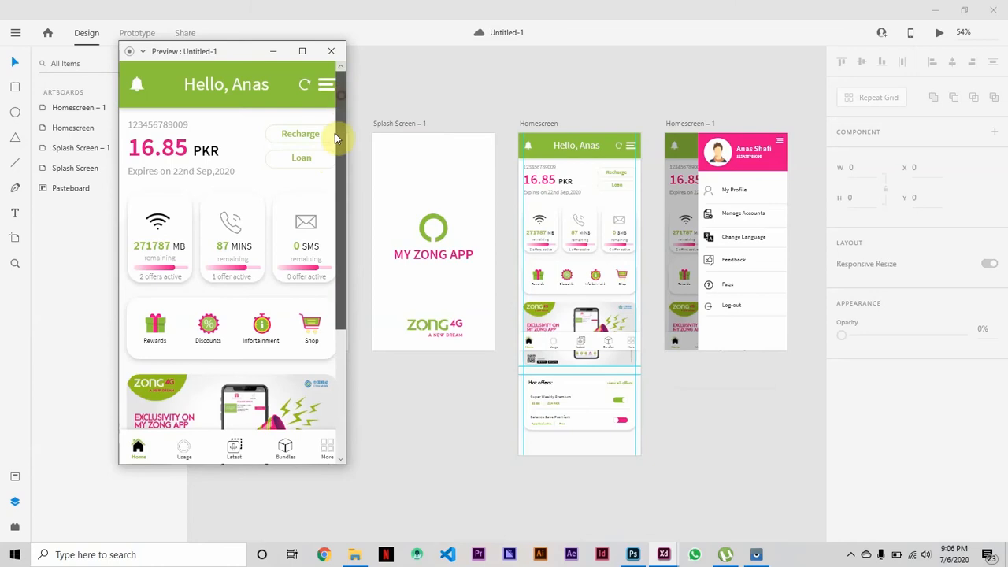
pyautogui.moveTo(340, 136); pyautogui.dragTo(346, 82)
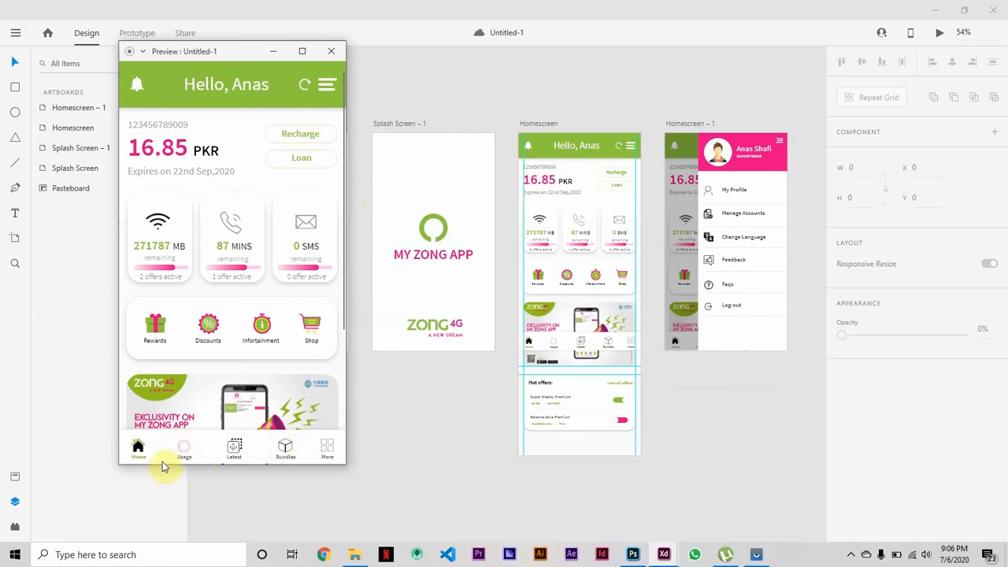
pyautogui.click(327, 88)
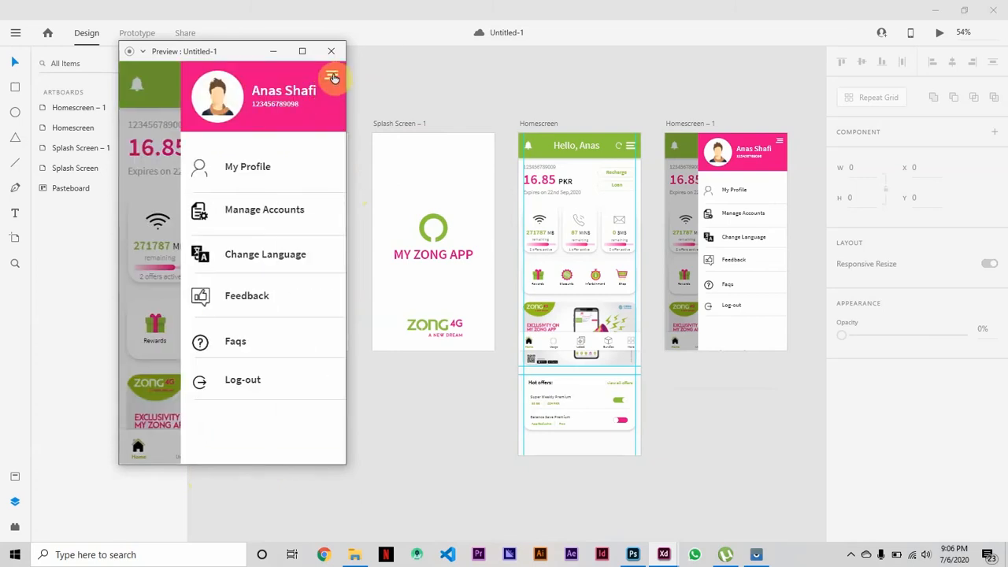
pyautogui.click(333, 77)
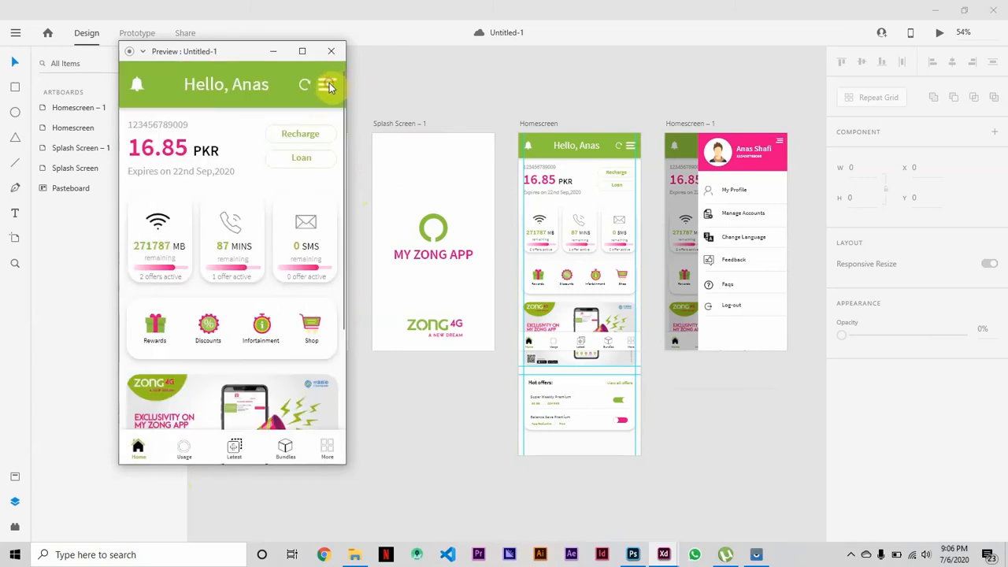
pyautogui.click(327, 86)
pyautogui.click(330, 86)
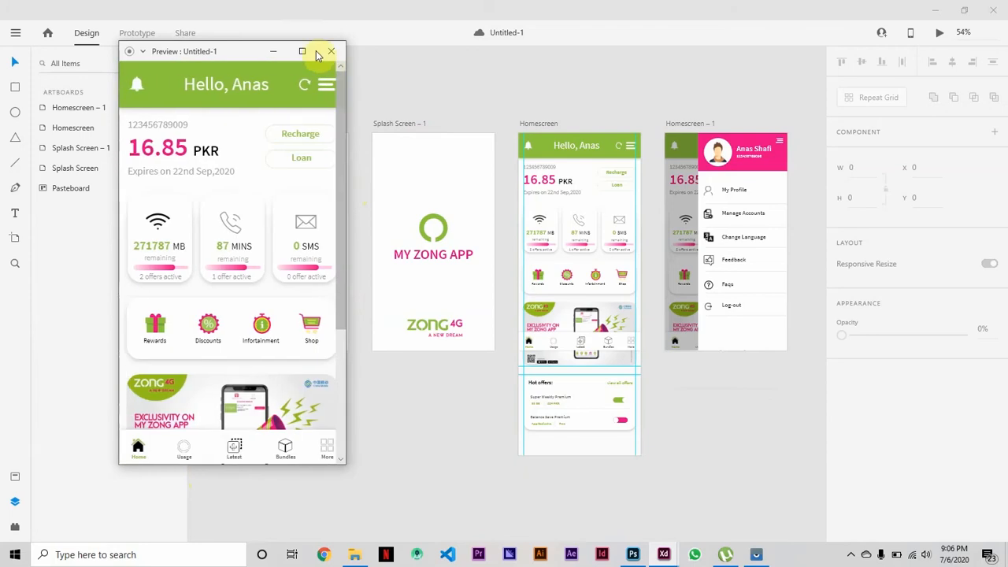
pyautogui.click(284, 52)
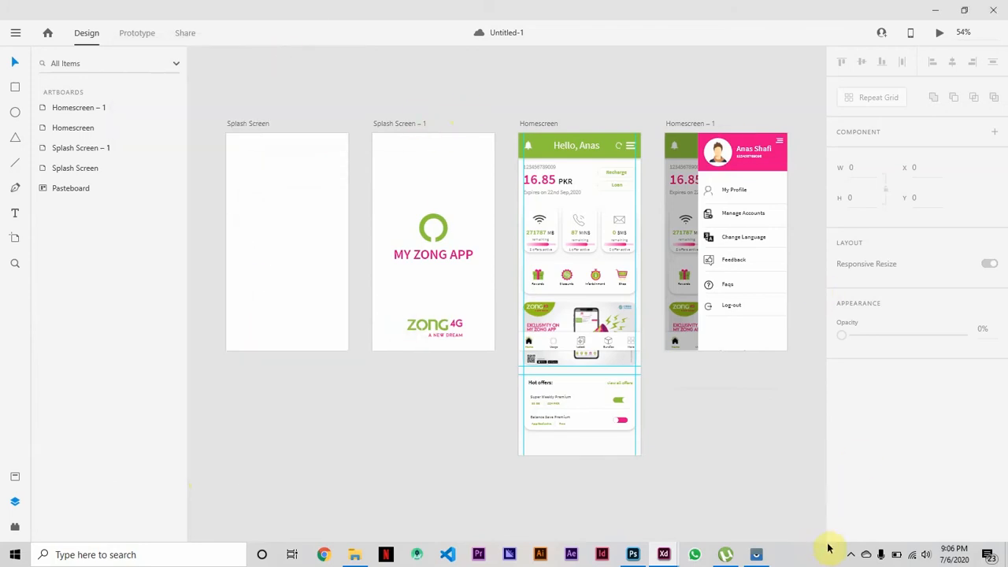
# Switch to the phone mirroring window and examine the layout of the real app's Usage and Bundles screens.
pyautogui.click(754, 555)
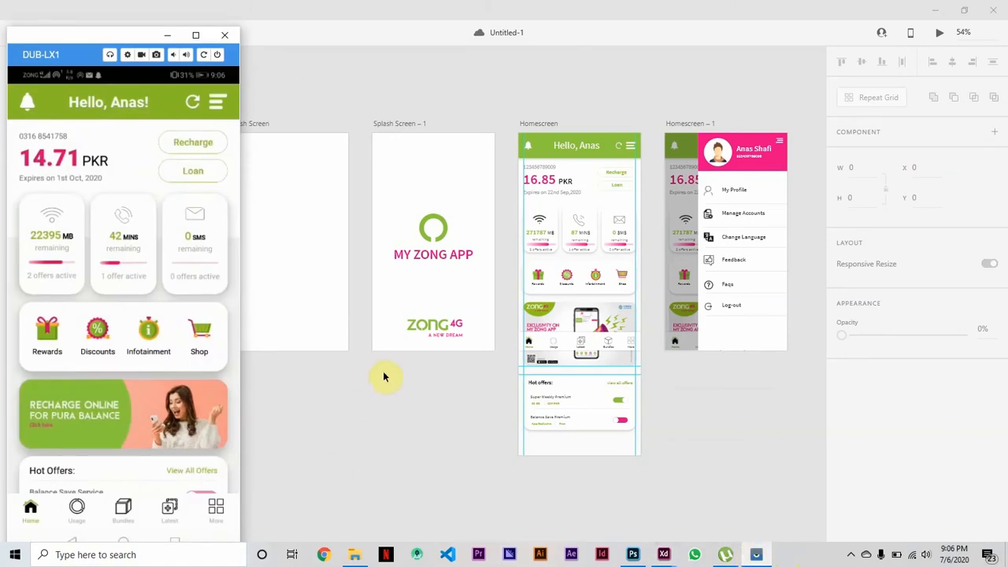
pyautogui.click(78, 508)
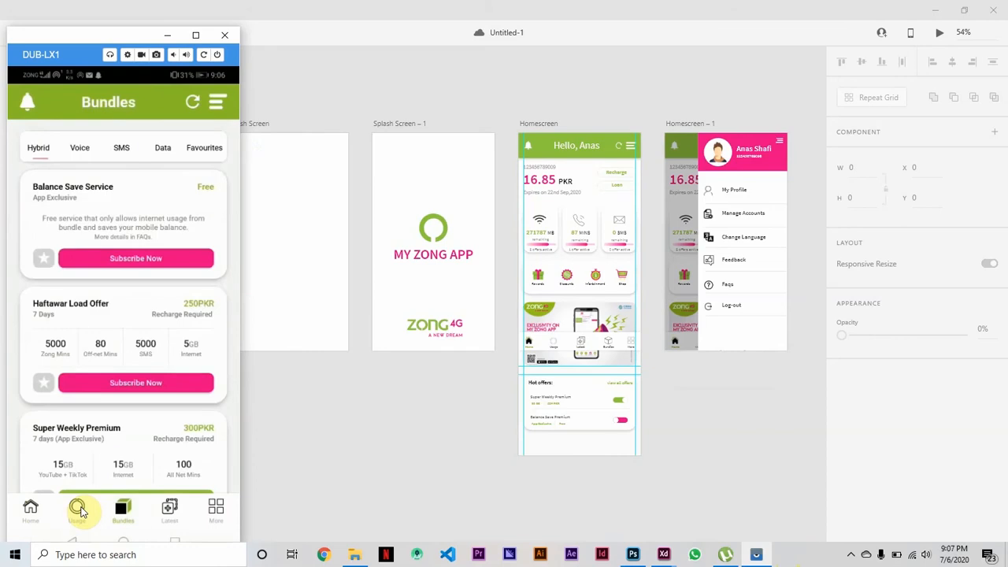
pyautogui.click(79, 510)
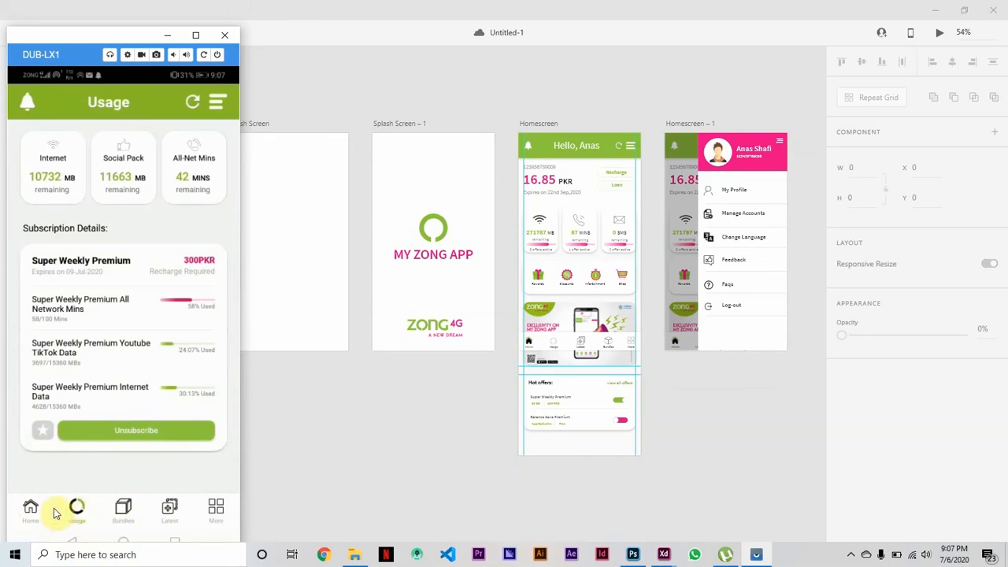
pyautogui.click(125, 512)
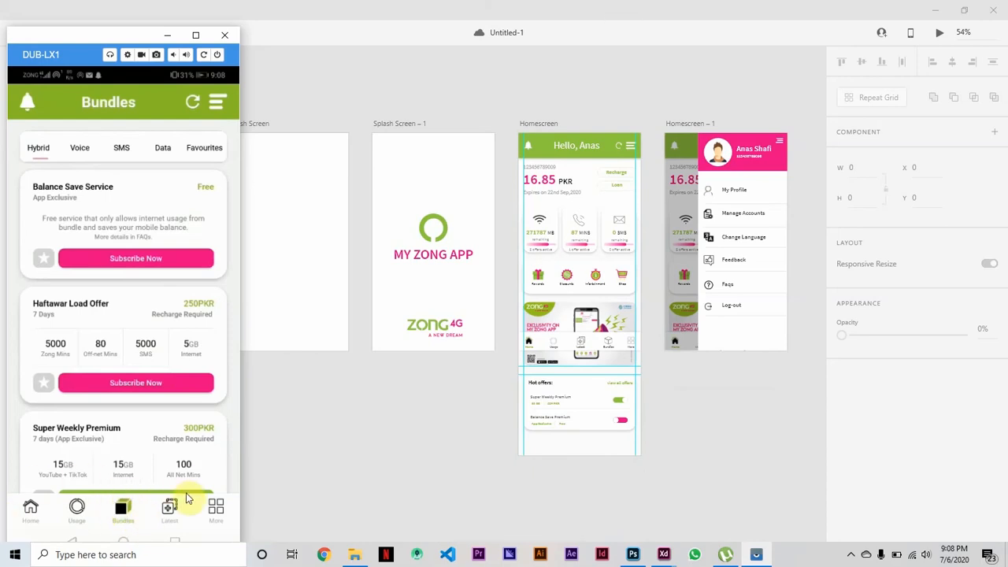
pyautogui.click(75, 511)
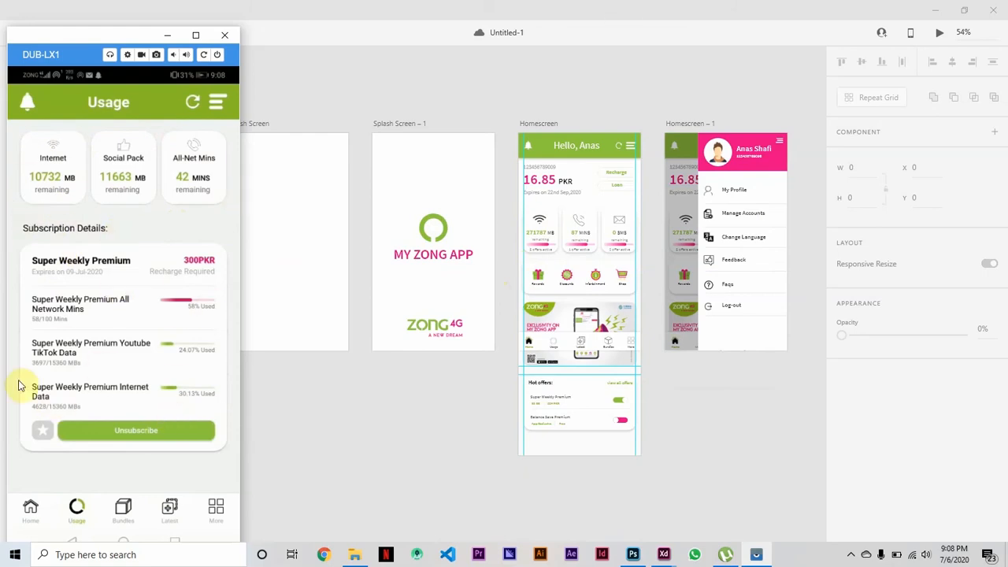
pyautogui.click(123, 510)
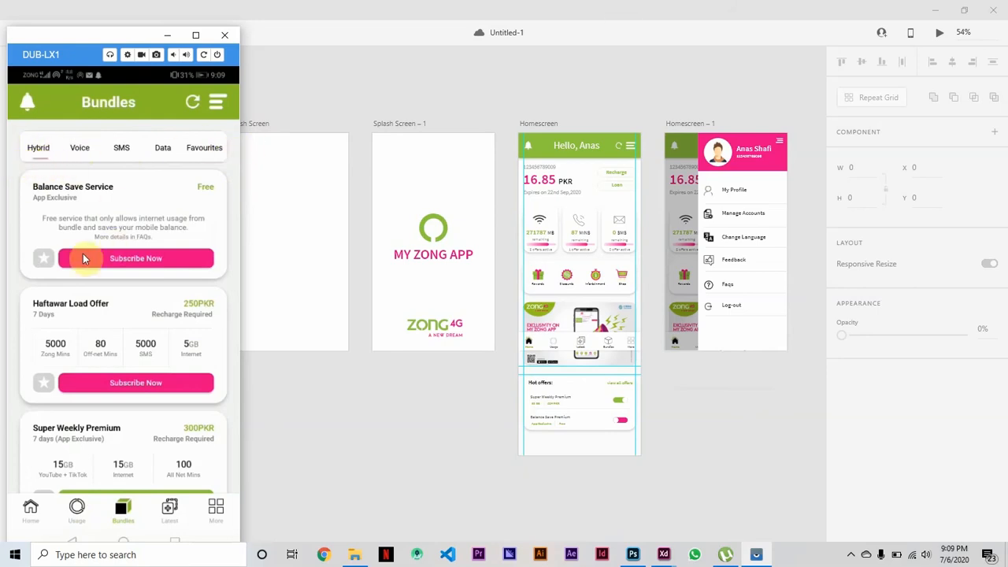
# Examine the Voice, SMS, Data, Favourites and Hybrid bundle categories of the mirrored phone app, ending on Hybrid.
pyautogui.click(79, 149)
pyautogui.click(31, 149)
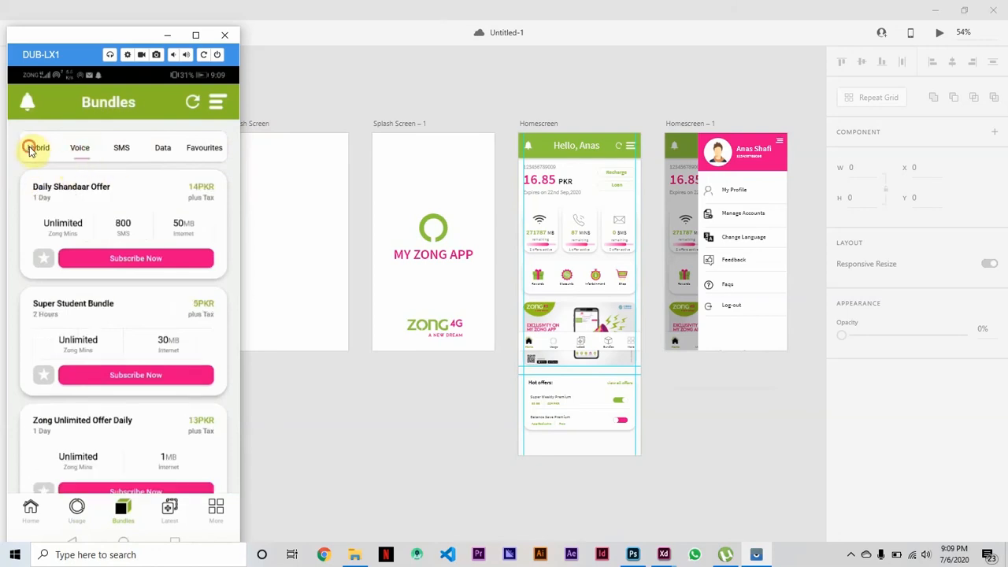
pyautogui.click(74, 154)
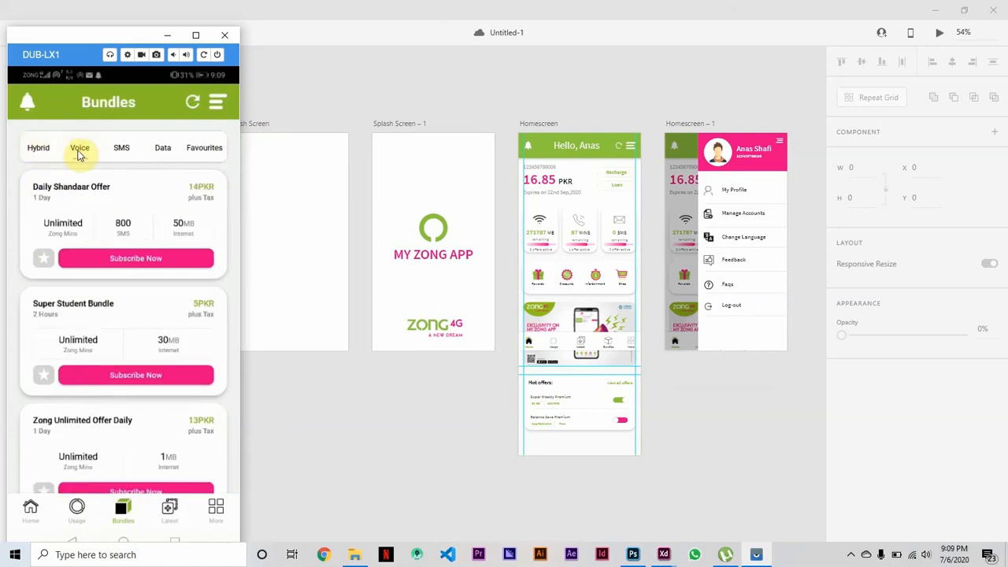
pyautogui.click(137, 151)
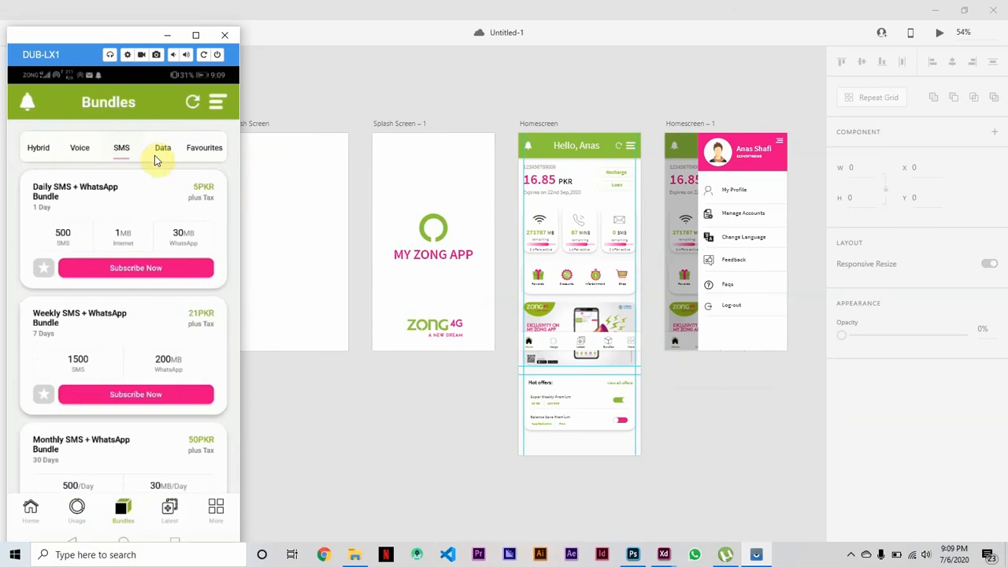
pyautogui.click(15, 144)
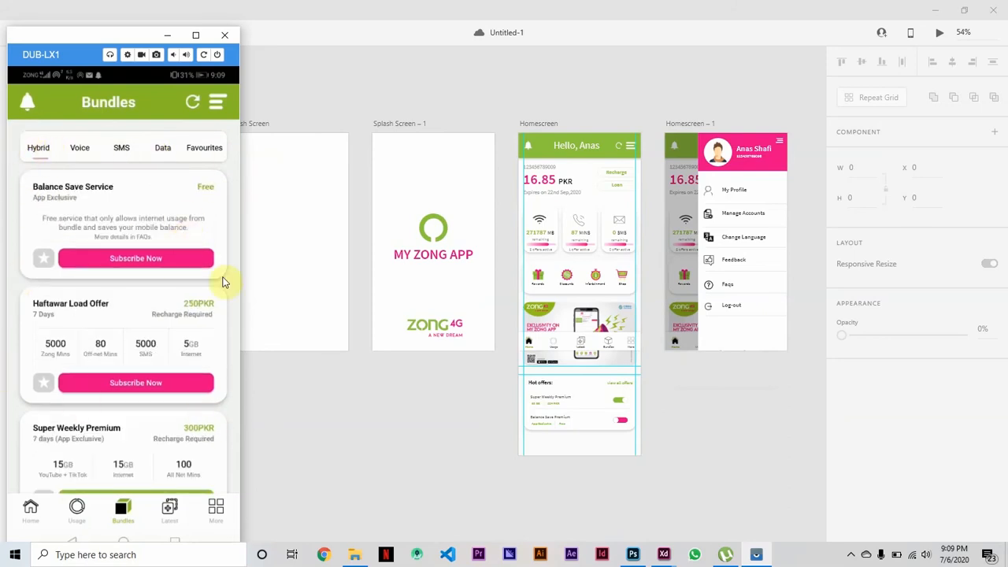
pyautogui.click(79, 152)
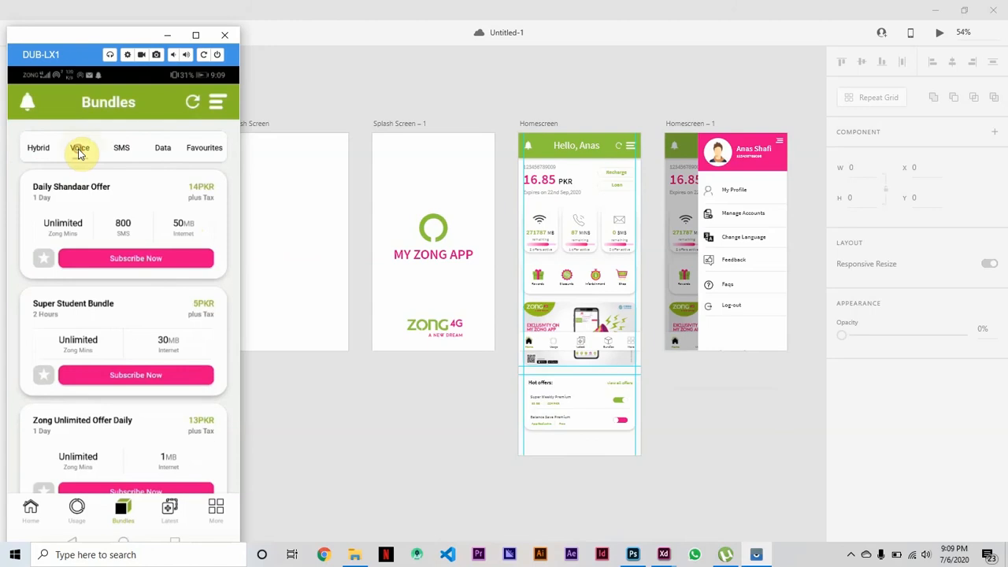
pyautogui.click(122, 152)
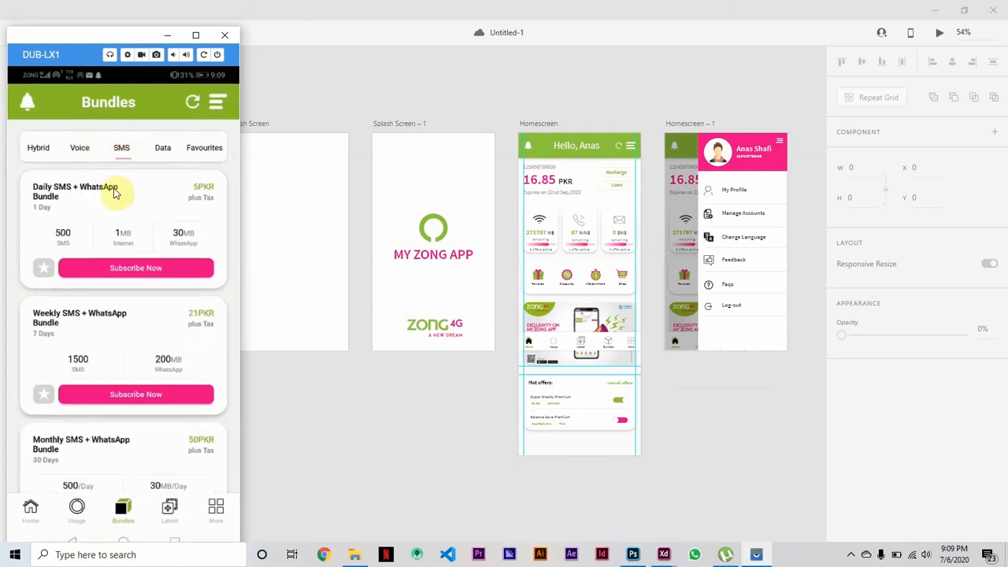
pyautogui.click(164, 153)
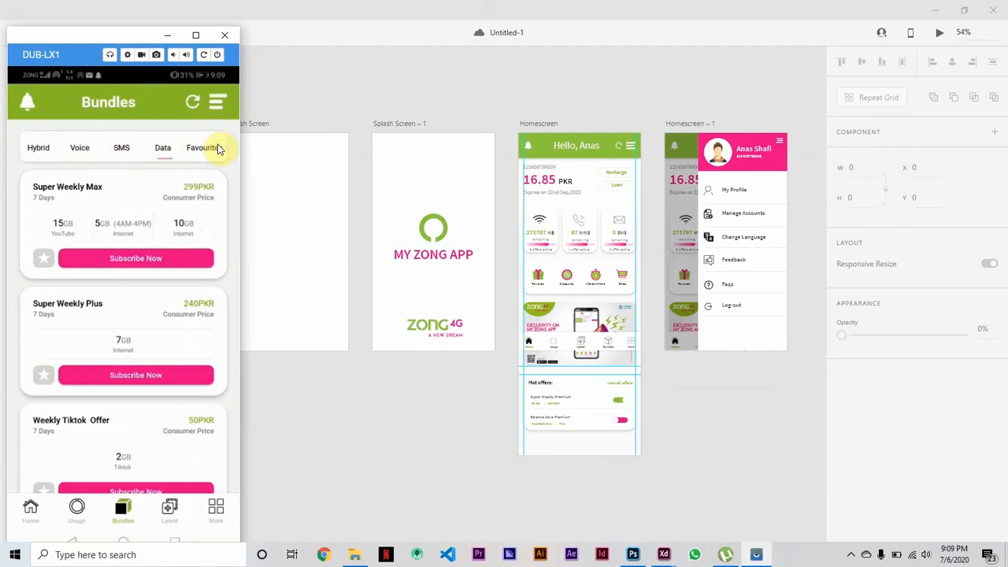
pyautogui.click(216, 150)
pyautogui.click(164, 153)
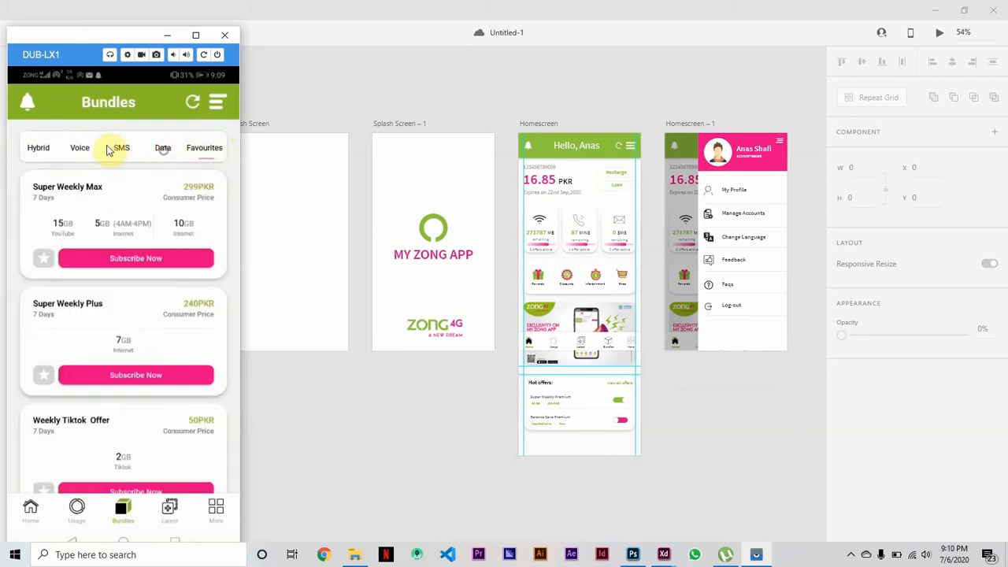
pyautogui.click(38, 150)
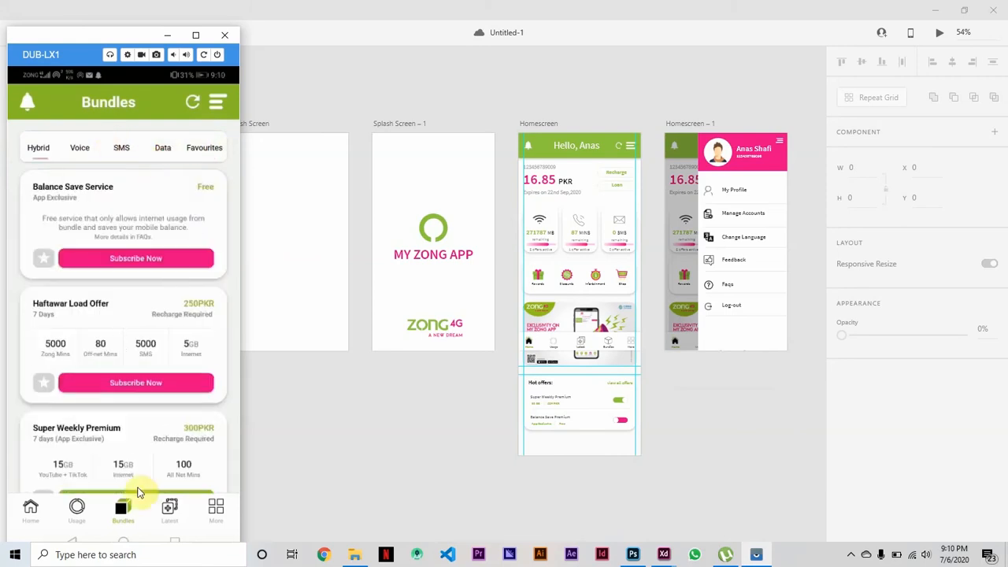
# Return to the Usage screen in the mirrored phone app and close the mirroring window.
pyautogui.click(77, 510)
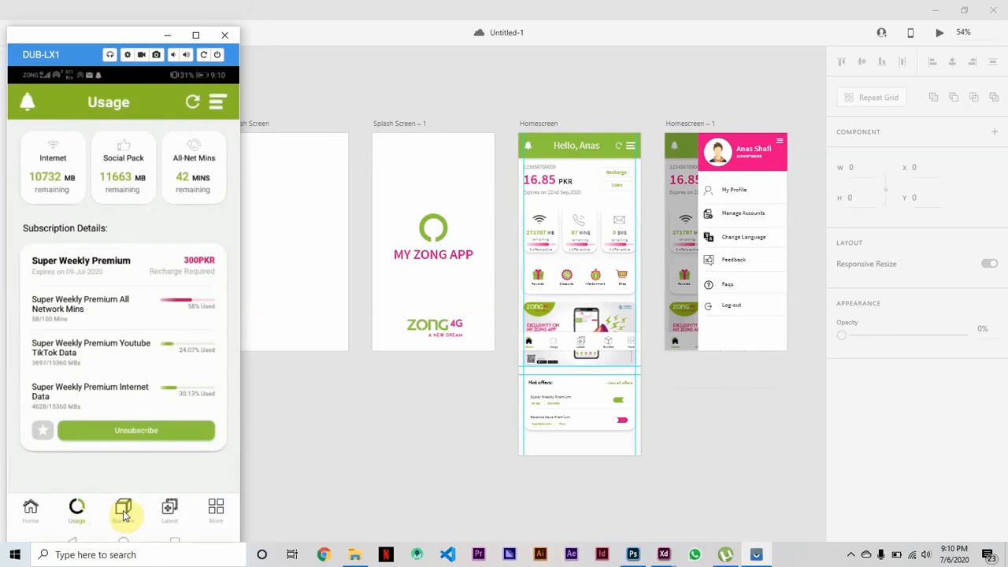
pyautogui.click(228, 39)
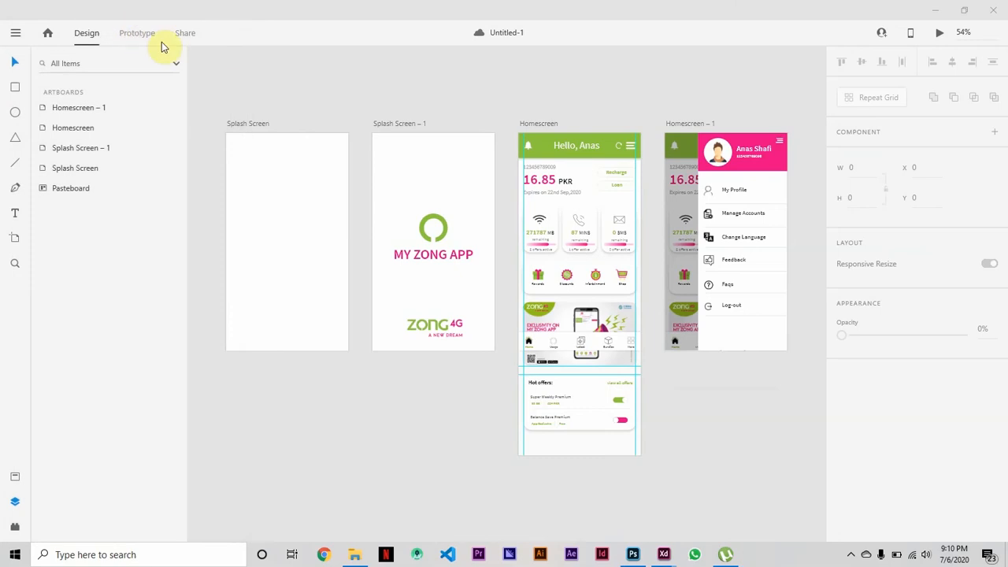
# Inspect the prototype links of the Homescreen – 1 and Homescreen artboards, including the side menu's transition and the timed splash transition.
pyautogui.click(141, 31)
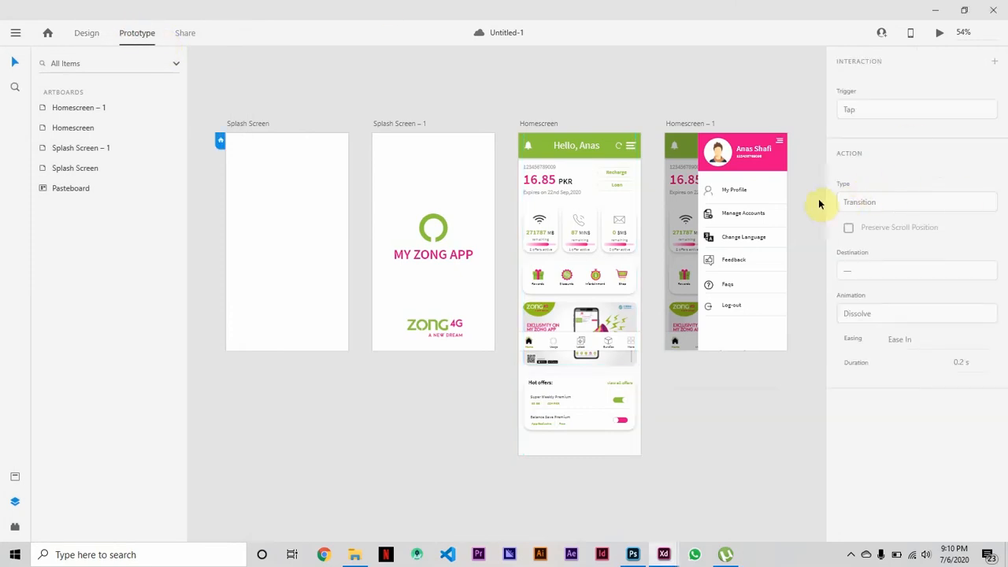
pyautogui.click(682, 124)
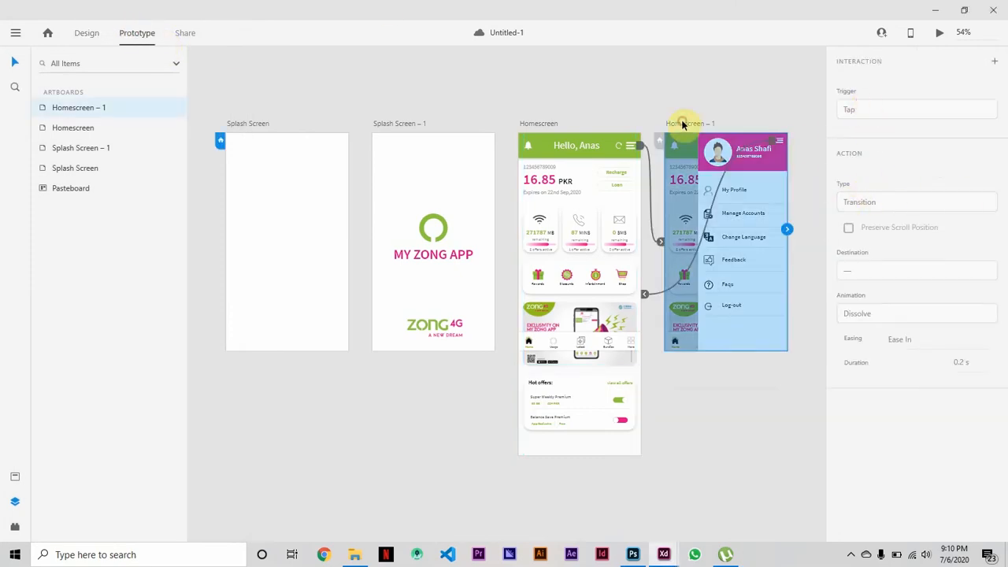
pyautogui.click(723, 179)
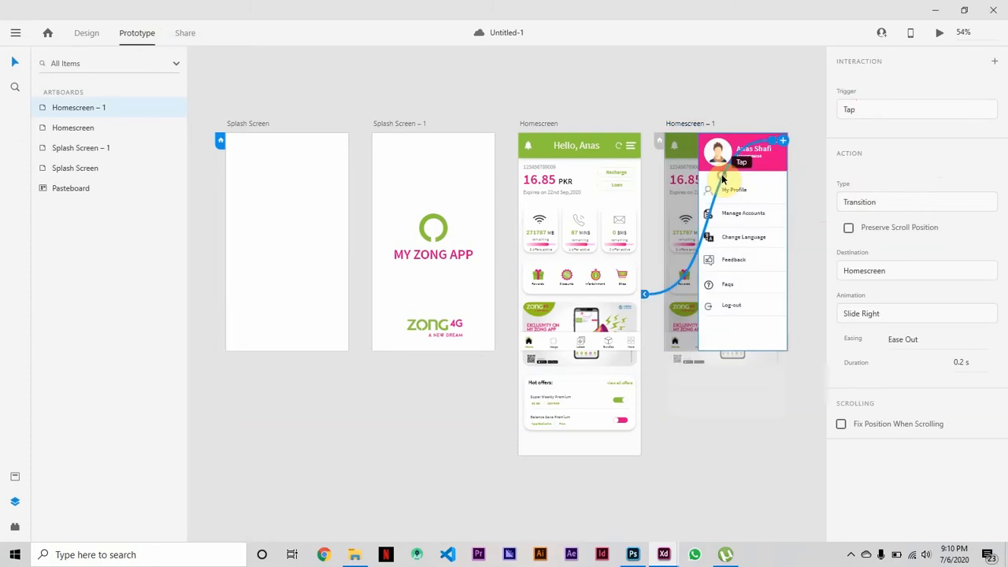
pyautogui.click(542, 123)
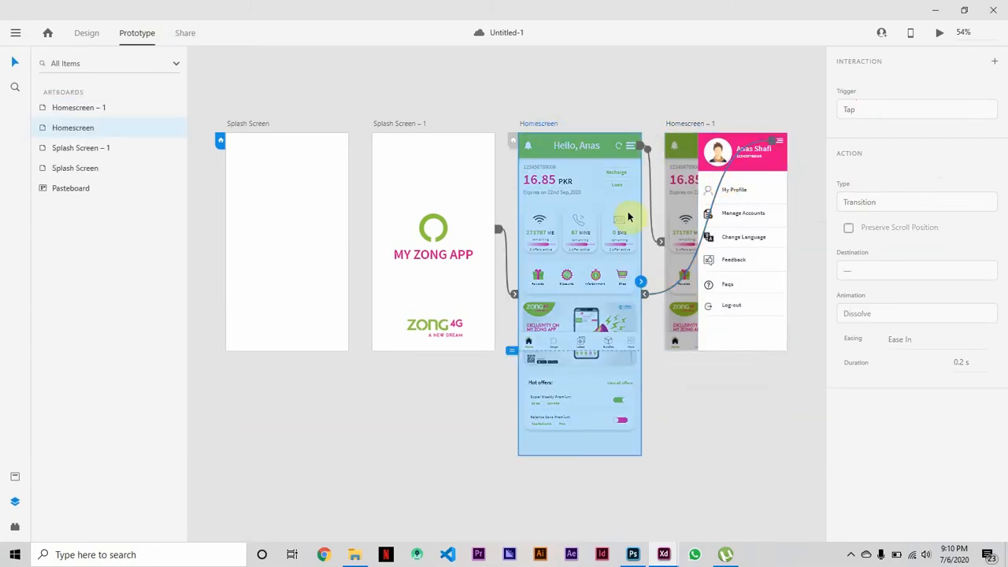
pyautogui.click(505, 253)
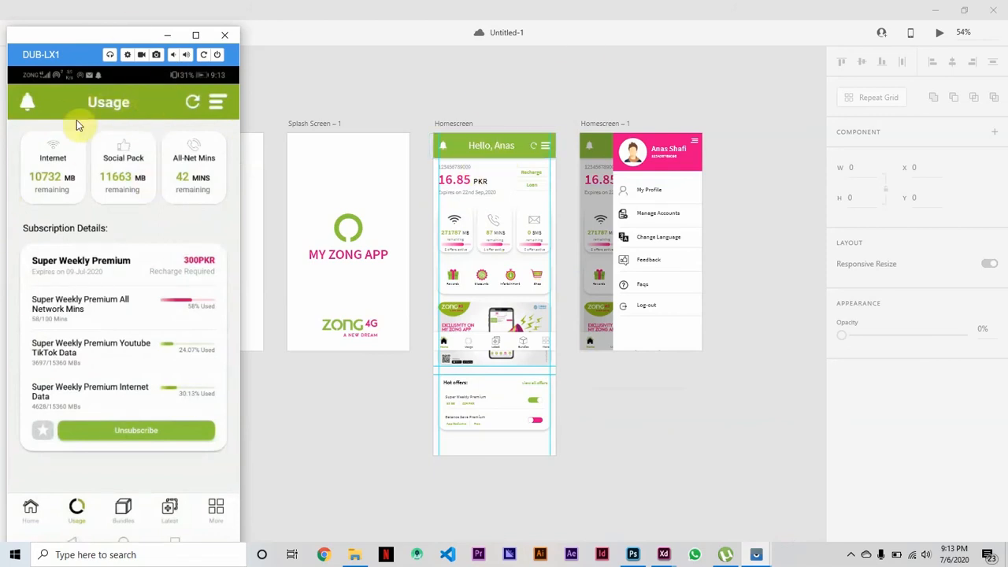
# Minimize the phone mirroring window to get back to the design artboards.
pyautogui.click(167, 36)
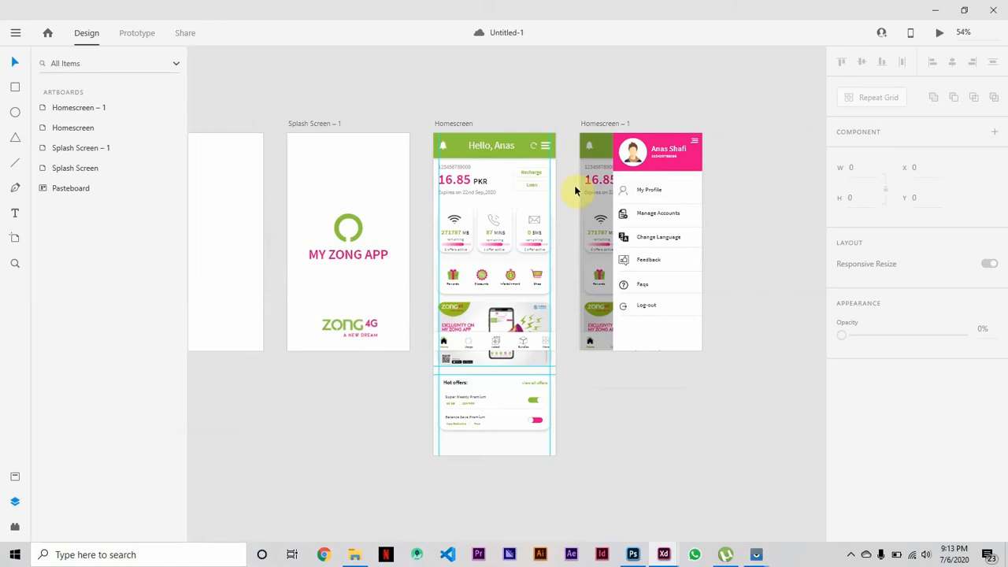
# Duplicate the Homescreen artboard to start a new screen.
pyautogui.click(453, 127)
pyautogui.hotkey('ctrl', 'd')
pyautogui.hscroll(5, 796, 131)
pyautogui.hscroll(-1, 795, 131)
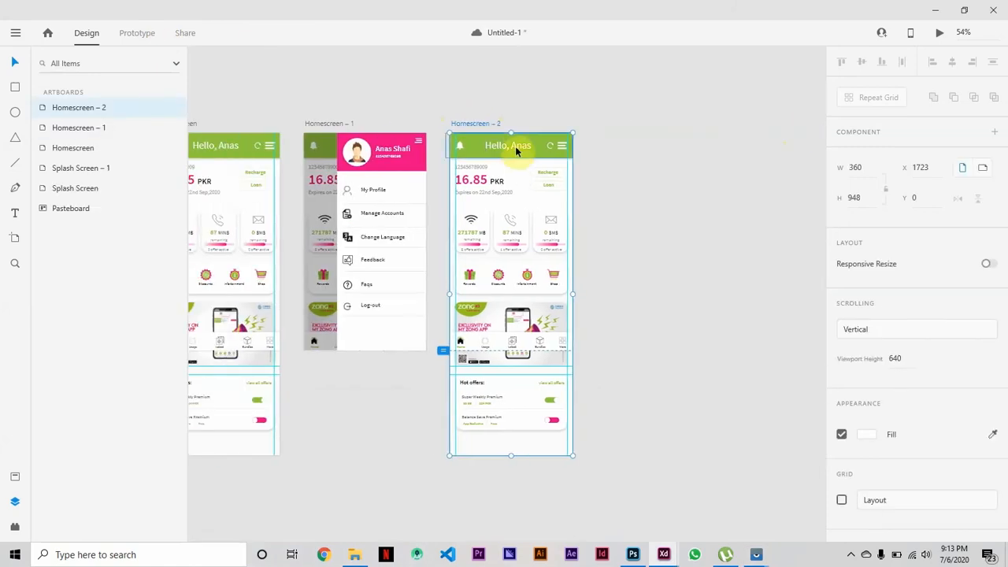
# Replace the header greeting on the duplicated artboard with the title "Usage".
pyautogui.doubleClick(516, 149)
pyautogui.moveTo(515, 145); pyautogui.dragTo(560, 157)
pyautogui.press('BackSpace')
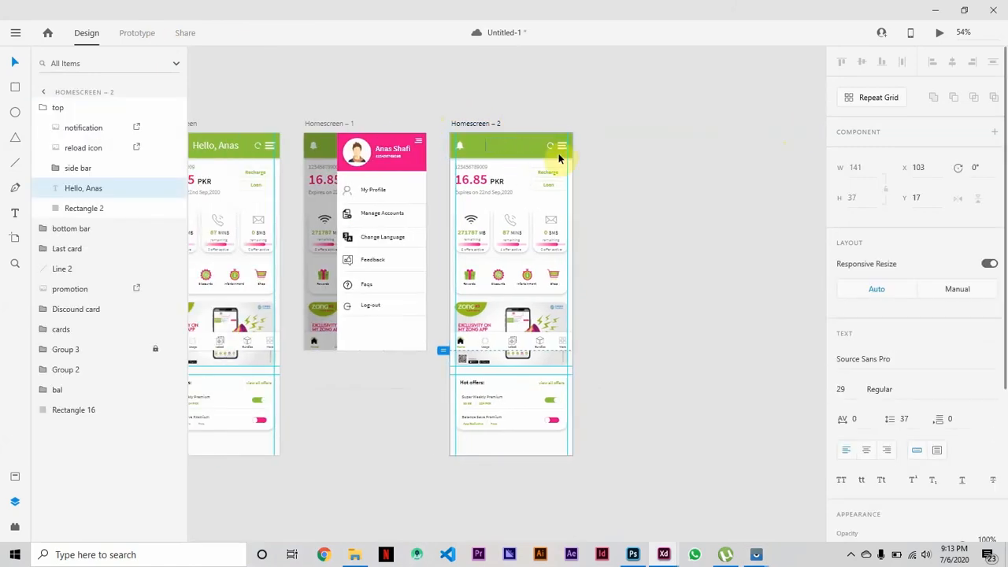
pyautogui.press('Escape')
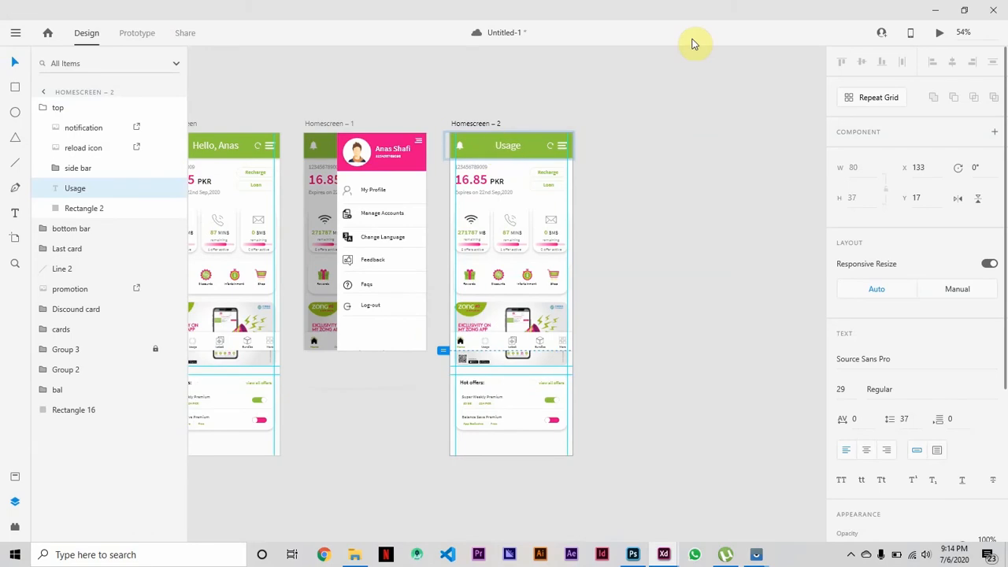
pyautogui.click(701, 89)
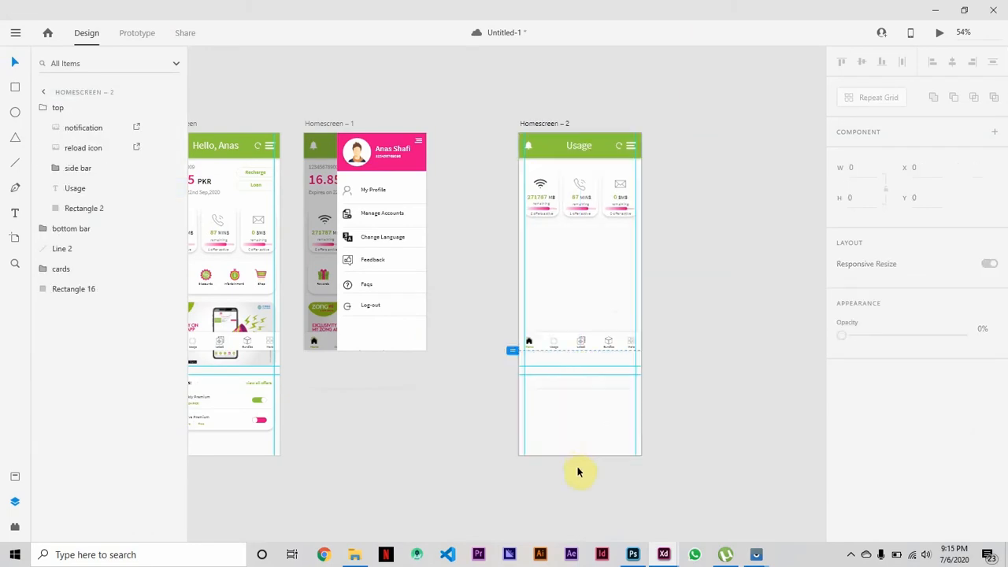
# Shorten the duplicate's background rectangle to a height of 396 and the artboard to 640.
pyautogui.click(577, 456)
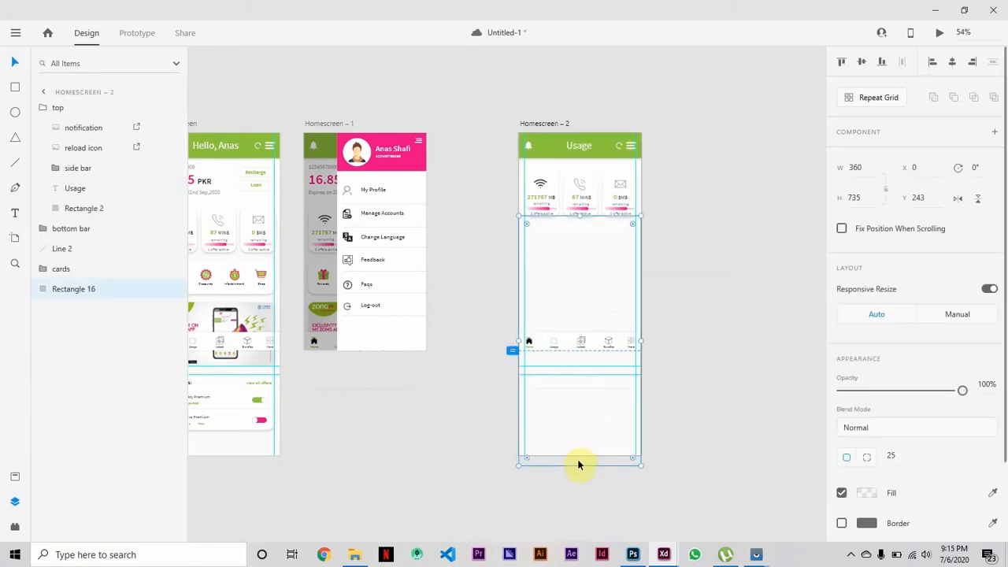
pyautogui.moveTo(578, 465); pyautogui.dragTo(568, 351)
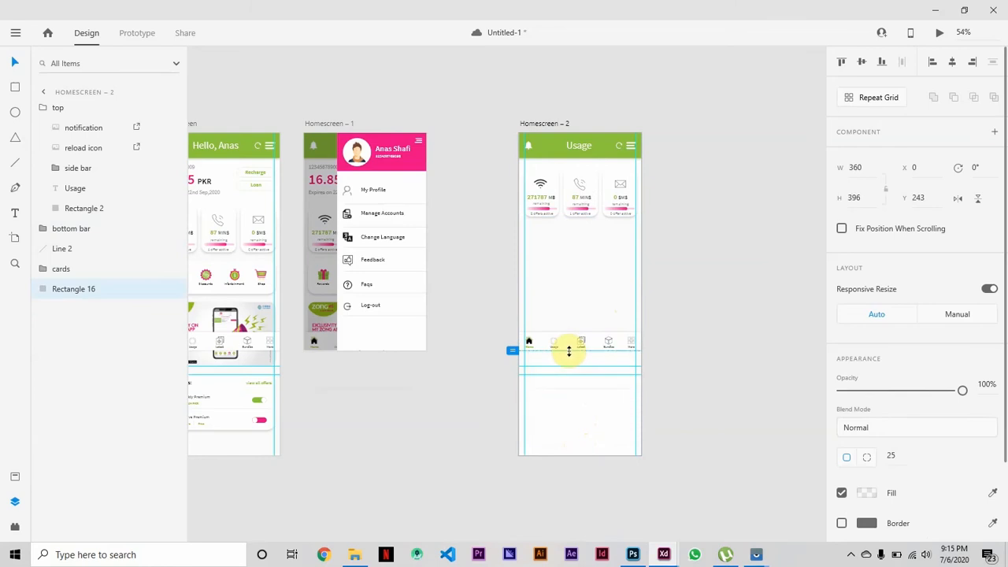
pyautogui.click(601, 451)
pyautogui.moveTo(580, 456); pyautogui.dragTo(569, 351)
pyautogui.click(587, 495)
# Move the new artboard closer to Homescreen – 1 and rename it "usage".
pyautogui.click(549, 121)
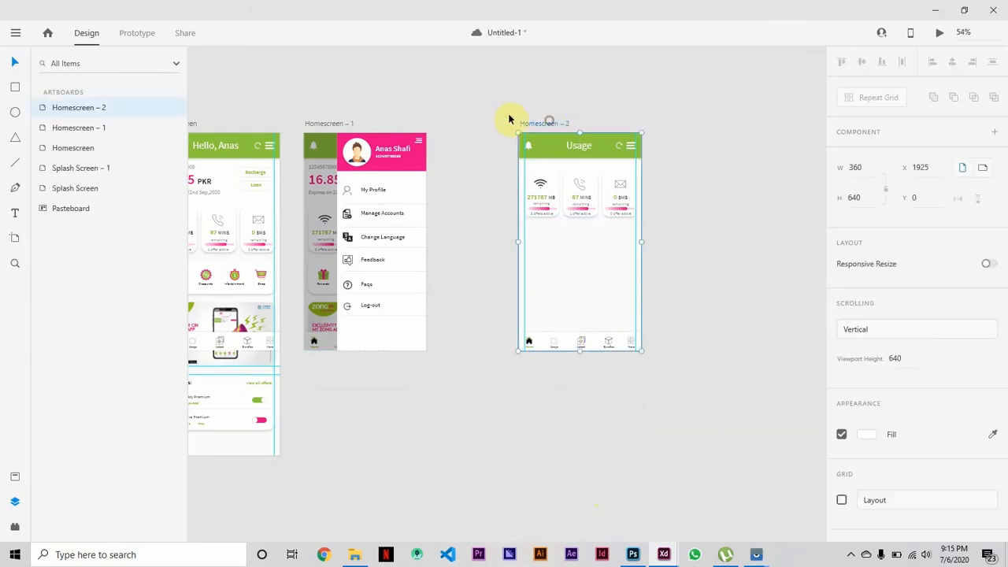
pyautogui.moveTo(509, 118); pyautogui.dragTo(471, 124)
pyautogui.doubleClick(471, 124)
pyautogui.click(678, 329)
# Stretch the usage artboard's background rectangle upward to the green header so it covers the bottom of the cards.
pyautogui.click(487, 275)
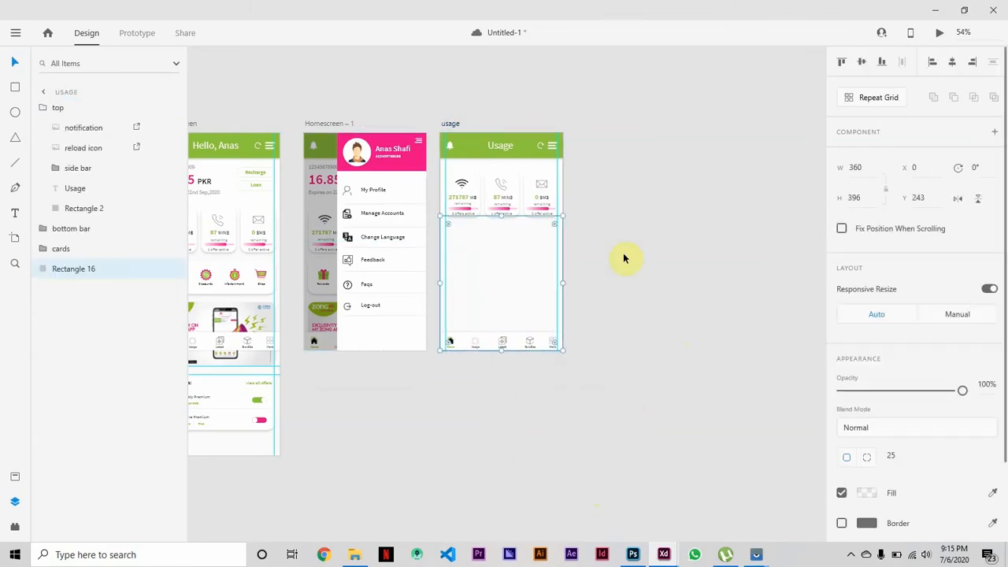
pyautogui.hotkey('ctrl', '=')
pyautogui.hotkey('ctrl', '=')
pyautogui.hotkey('ctrl', '=')
pyautogui.scroll(5, 506, 222)
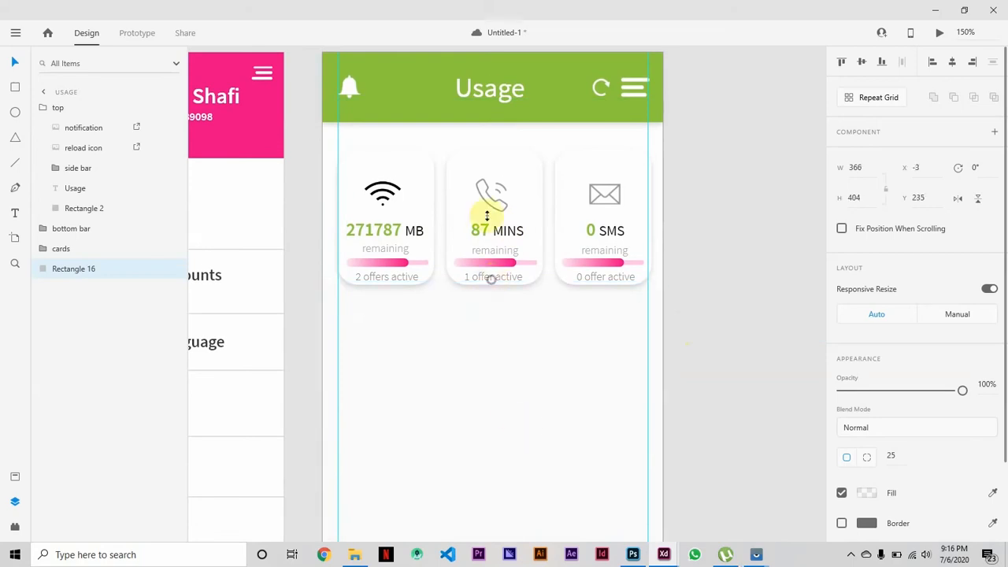
pyautogui.moveTo(492, 281); pyautogui.dragTo(486, 118)
pyautogui.click(738, 178)
# Bring up the mirrored phone app's Usage screen for reference and shift the usage artboard slightly away from Homescreen – 1.
pyautogui.hotkey('ctrl', '-')
pyautogui.hotkey('ctrl', '-')
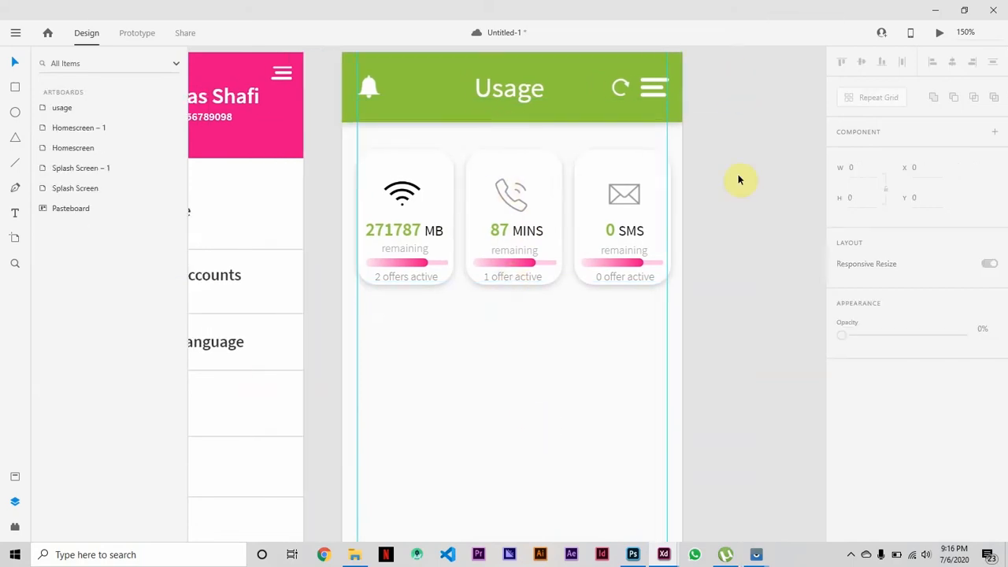
pyautogui.moveTo(757, 195); pyautogui.dragTo(432, 318)
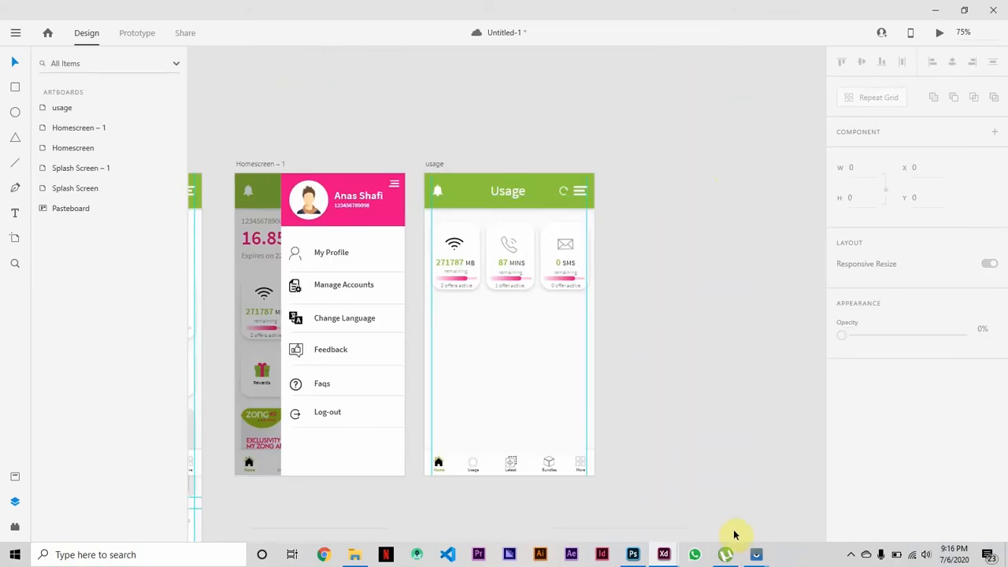
pyautogui.click(755, 554)
pyautogui.click(717, 485)
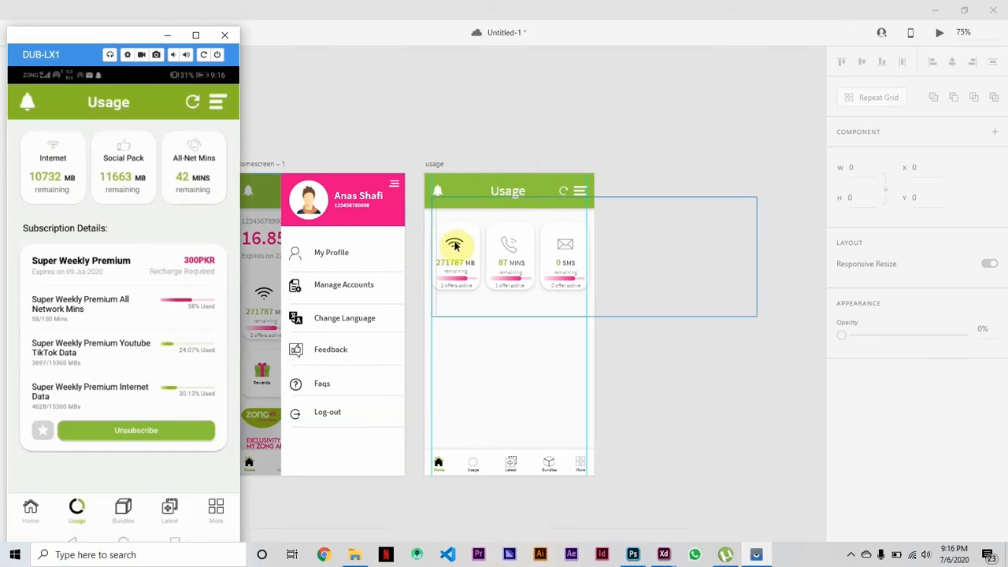
pyautogui.click(462, 348)
pyautogui.moveTo(446, 165); pyautogui.dragTo(475, 164)
pyautogui.press('Escape')
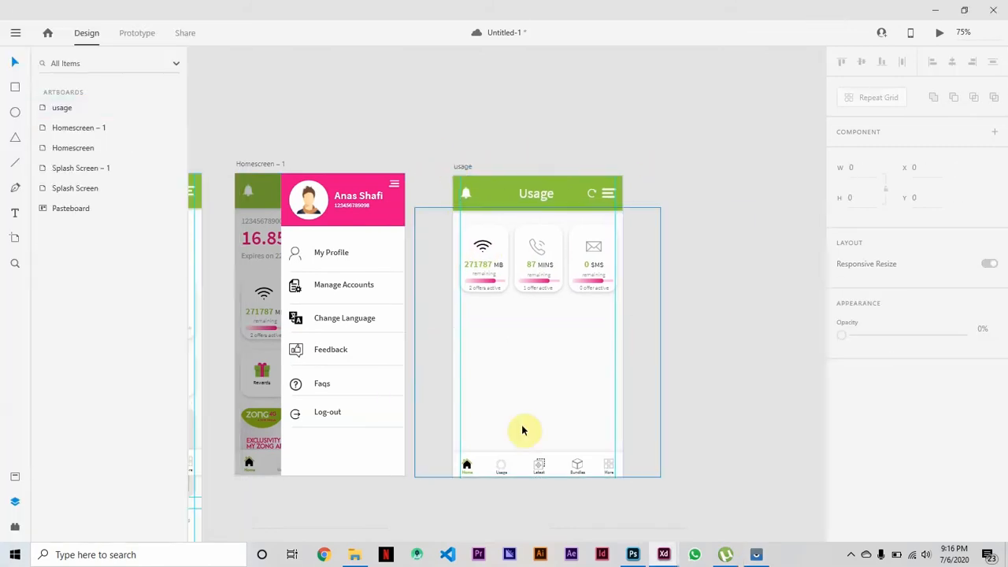
# Shrink the Wi-Fi icon to about 30 by 29 and raise it within the first card.
pyautogui.hotkey('ctrl', '+')
pyautogui.hotkey('ctrl', '+')
pyautogui.hotkey('ctrl', '+')
pyautogui.hotkey('ctrl', '+')
pyautogui.scroll(1, 512, 375)
pyautogui.hotkey('ctrl', '-')
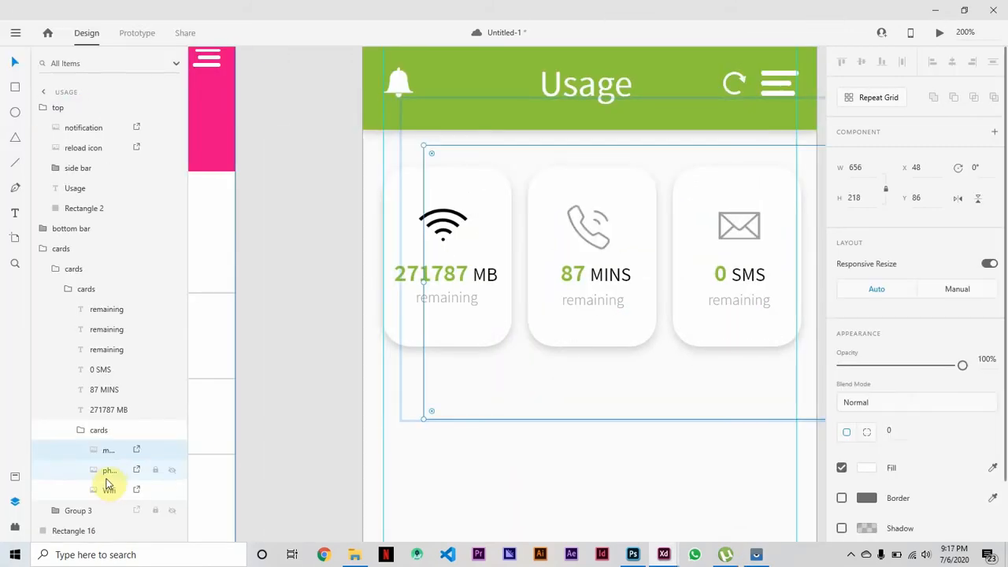
pyautogui.click(107, 489)
pyautogui.moveTo(446, 248); pyautogui.dragTo(445, 236)
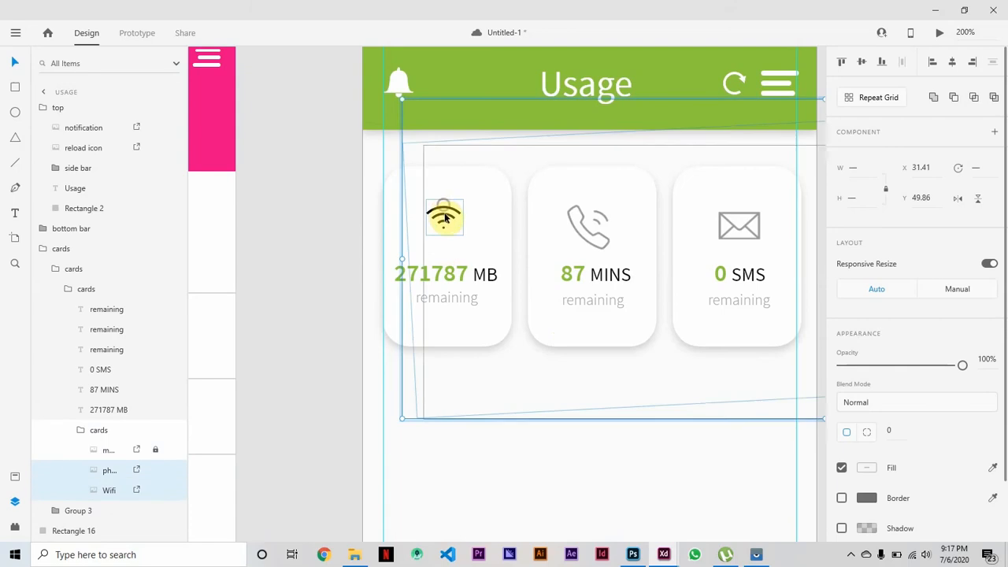
pyautogui.press('Up')
pyautogui.press('Up')
pyautogui.press('Up')
pyautogui.press('Up')
pyautogui.press('Up')
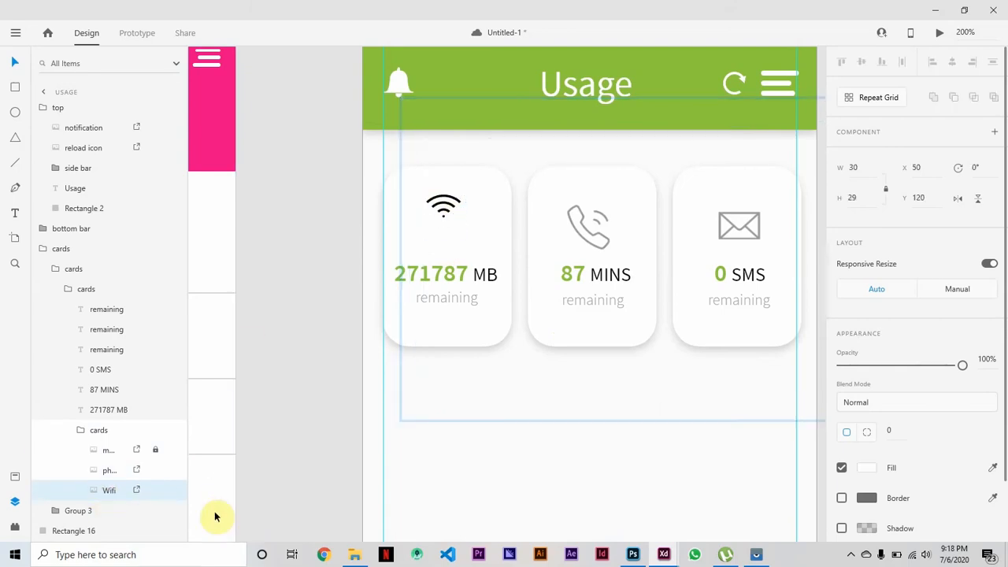
# Delete the envelope icon from the SMS card and move the scaled-down phone icon into its place.
pyautogui.click(126, 455)
pyautogui.press('Delete')
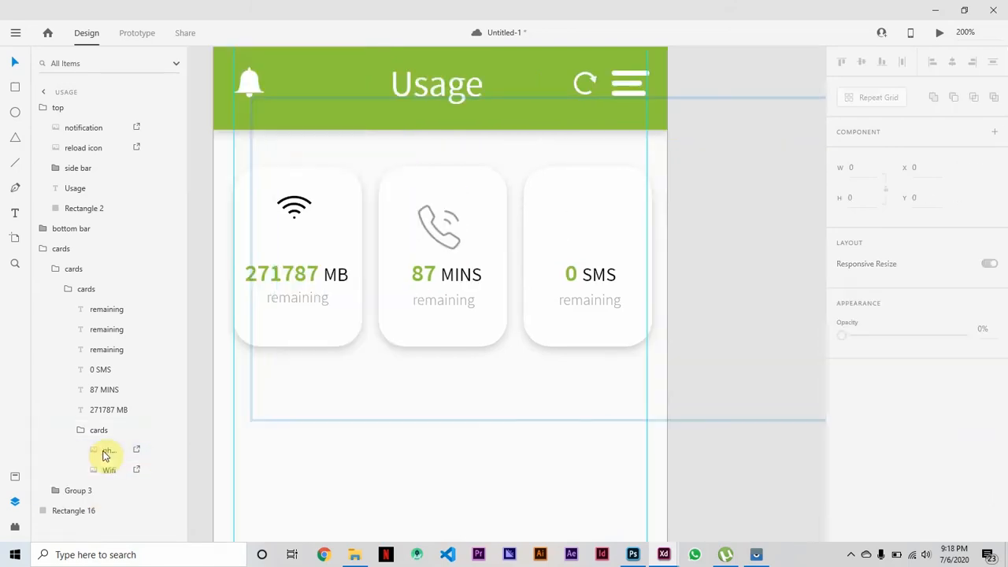
pyautogui.click(158, 448)
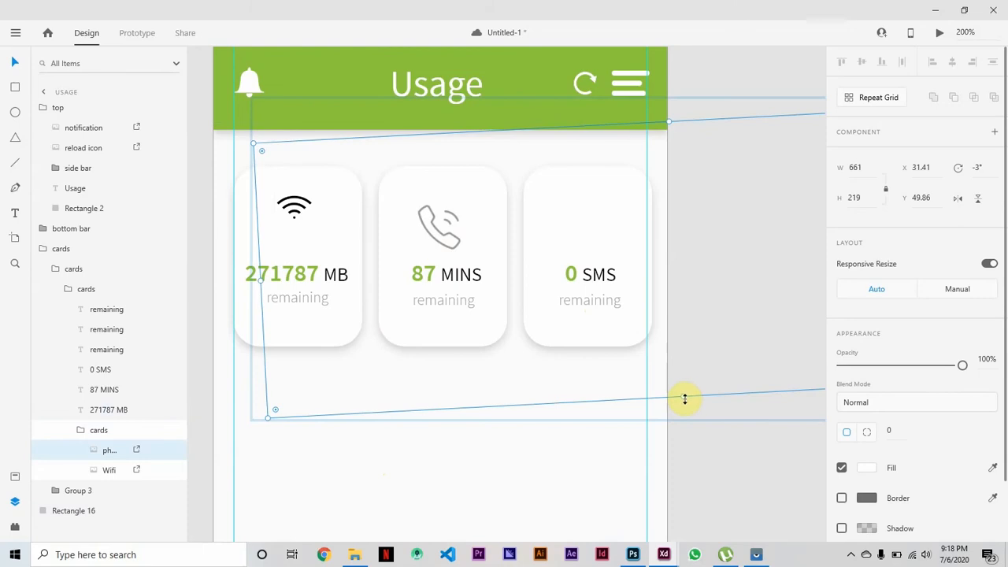
pyautogui.moveTo(683, 398); pyautogui.dragTo(646, 320)
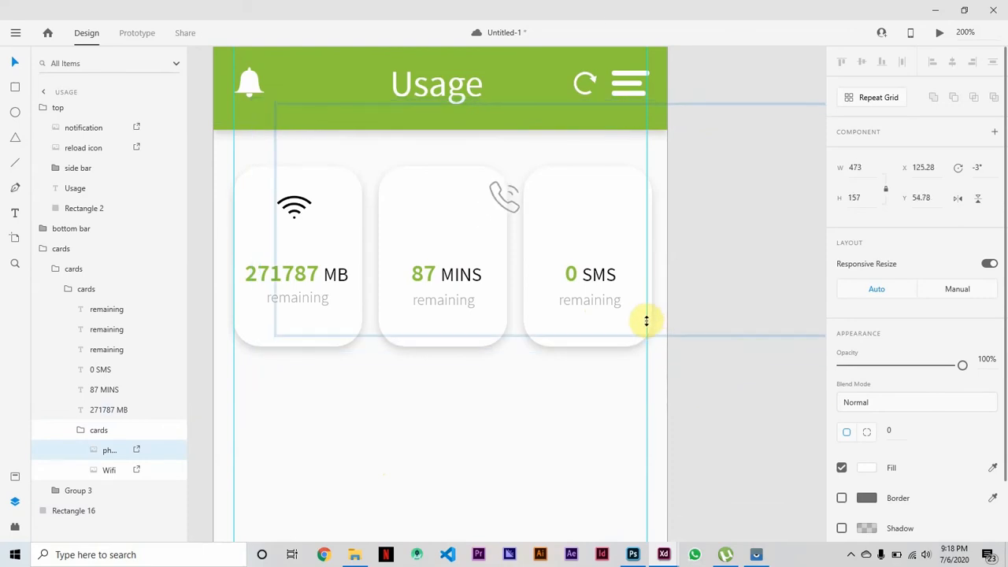
pyautogui.moveTo(507, 197); pyautogui.dragTo(579, 209)
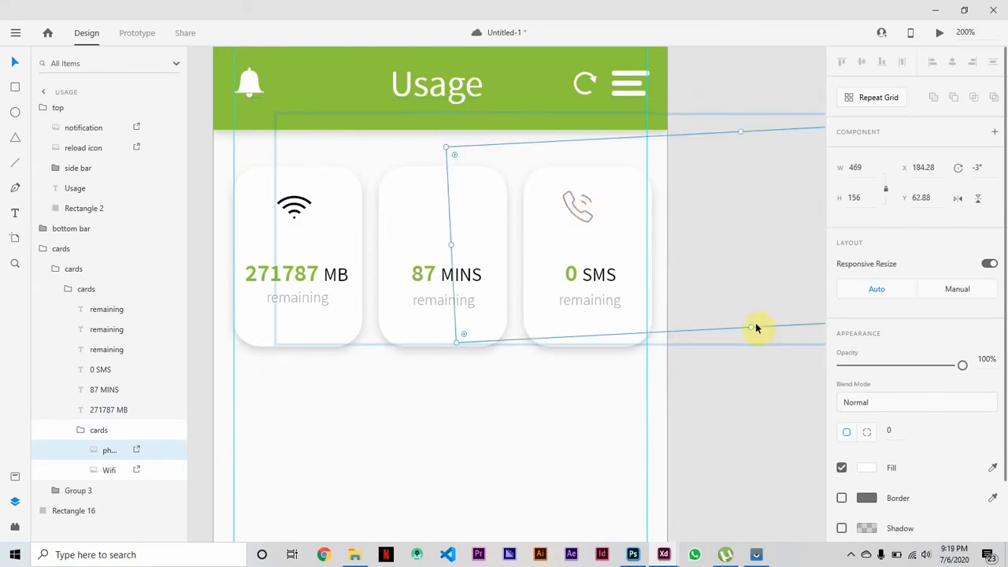
# Shrink the phone icon image to about 439 by 146 and adjust its position above the SMS value.
pyautogui.click(587, 201)
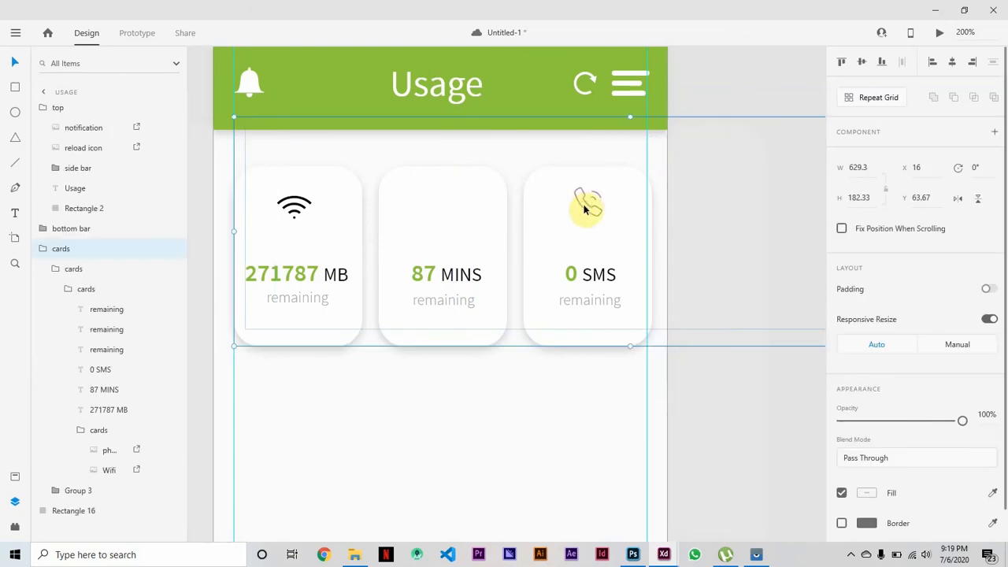
pyautogui.doubleClick(585, 209)
pyautogui.click(57, 270)
pyautogui.click(57, 270)
pyautogui.click(68, 290)
pyautogui.click(68, 290)
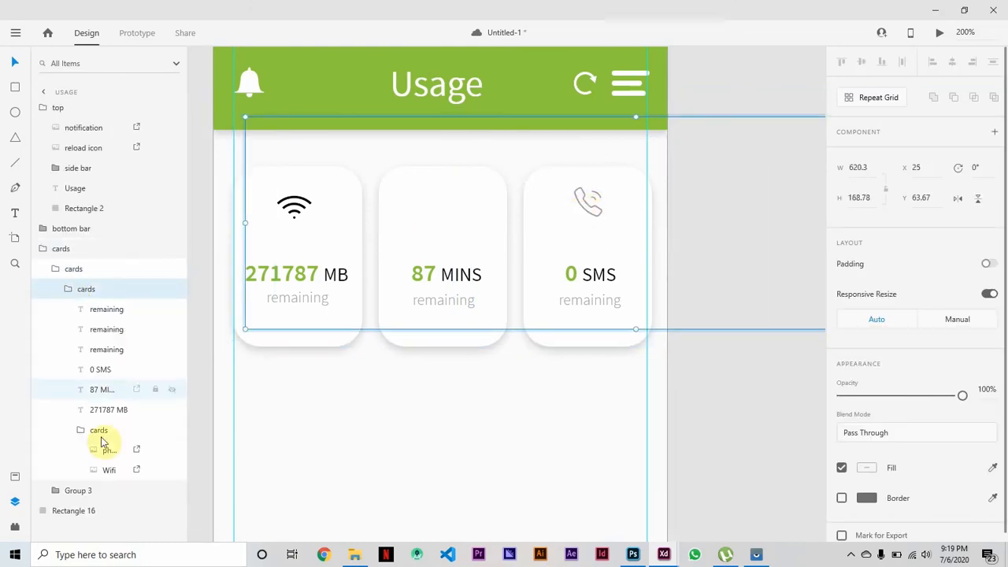
pyautogui.click(104, 447)
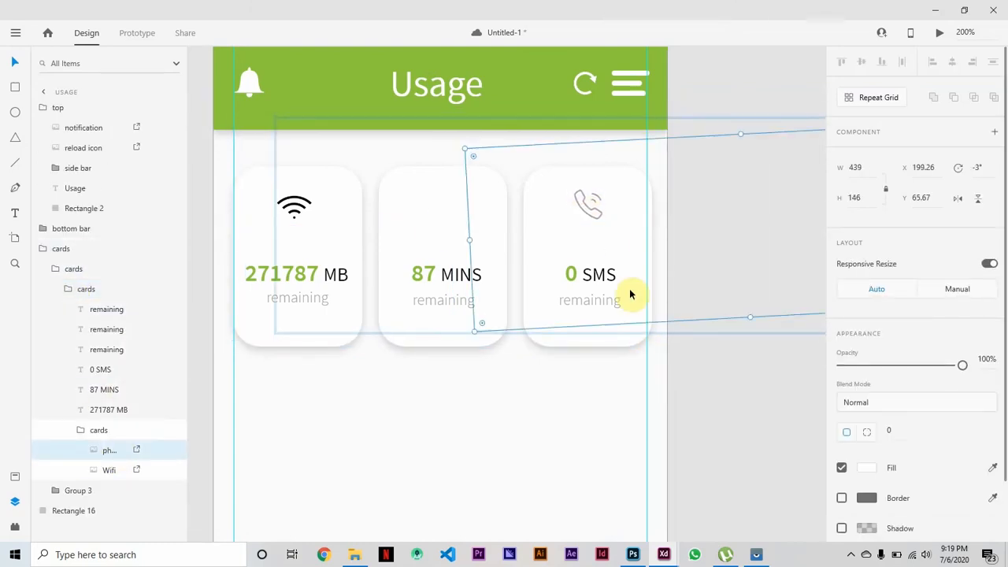
pyautogui.click(702, 301)
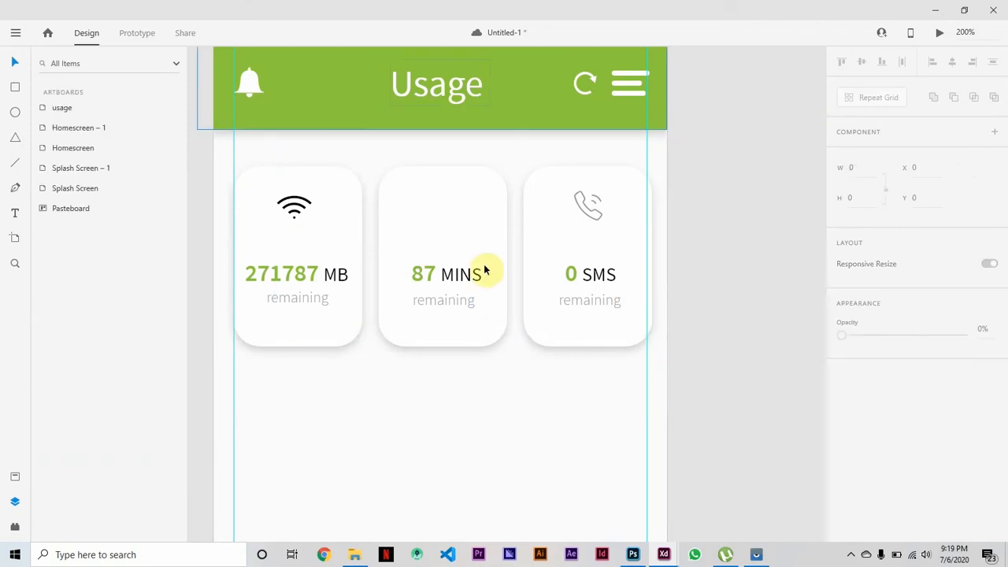
# Add two horizontal guides across the cards, near the top and bottom of the Wi-Fi icon.
pyautogui.scroll(3, 483, 270)
pyautogui.moveTo(446, 229); pyautogui.dragTo(439, 389)
pyautogui.scroll(-4, 504, 118)
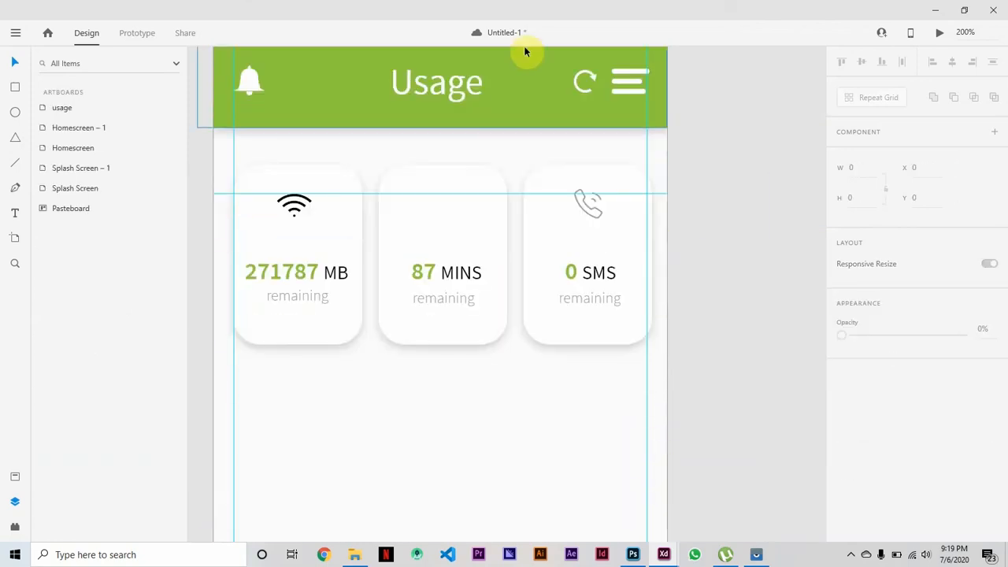
pyautogui.scroll(1, 520, 59)
pyautogui.moveTo(491, 82); pyautogui.dragTo(501, 266)
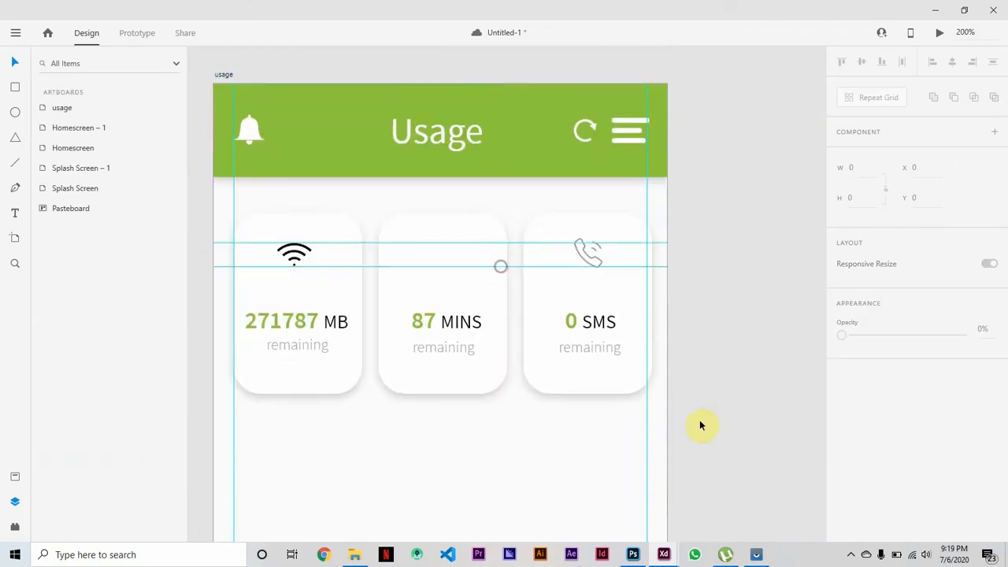
# Scale the phone icon image to about 415 by 138 so the icon fits the guides.
pyautogui.doubleClick(590, 259)
pyautogui.doubleClick(589, 260)
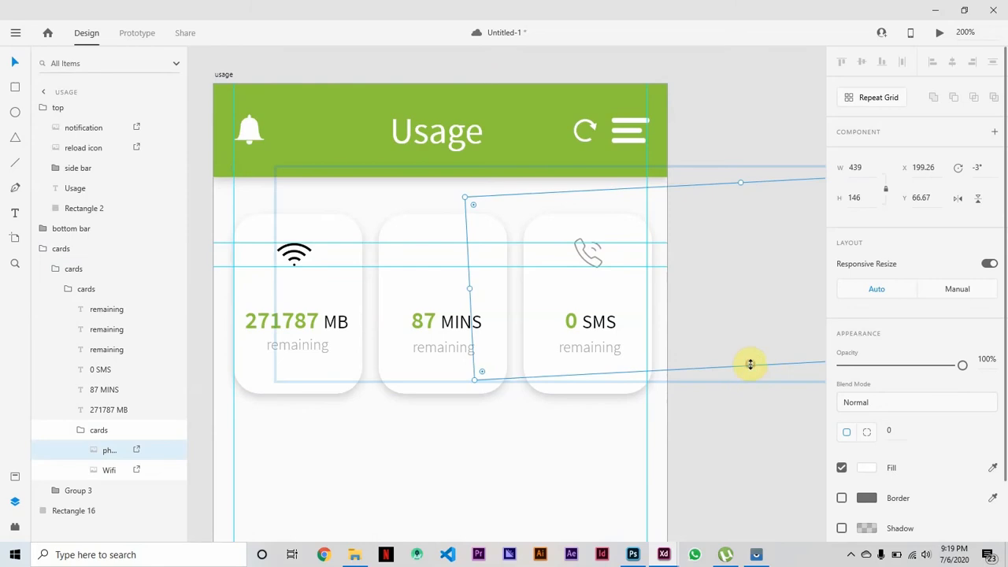
pyautogui.moveTo(750, 364); pyautogui.dragTo(750, 365)
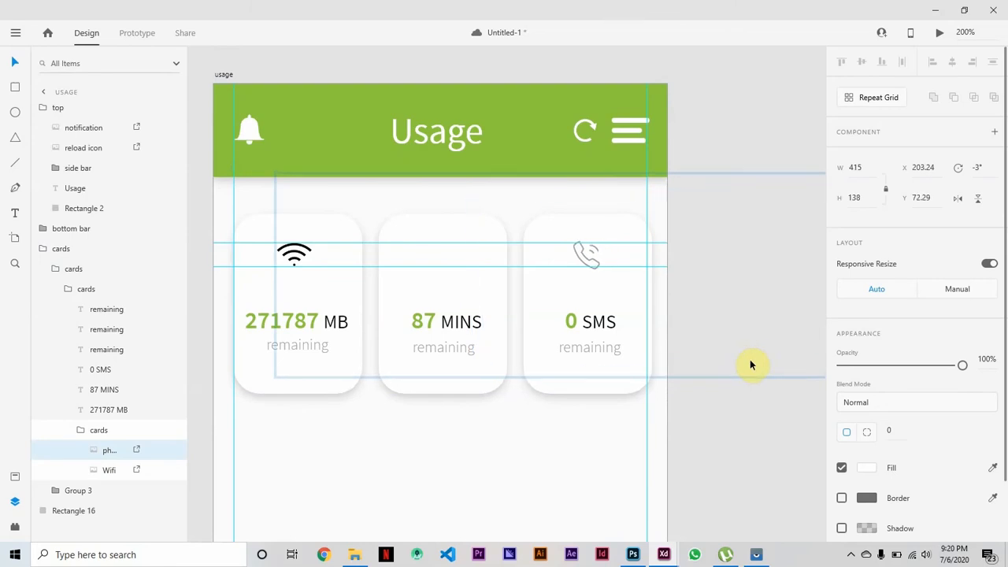
pyautogui.click(761, 497)
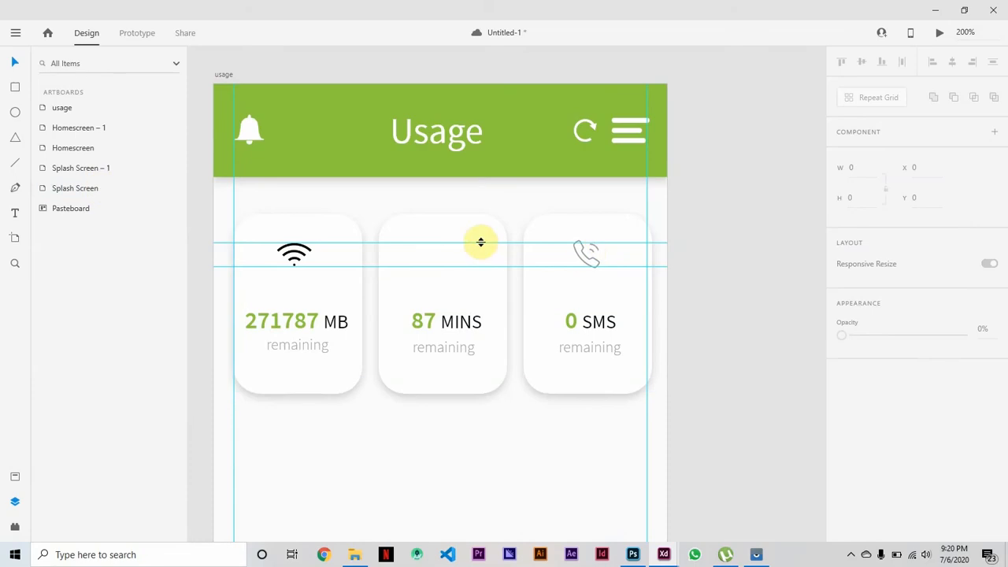
# Redraw the pair of horizontal guides across the cards, spanning the height of the icons.
pyautogui.scroll(2, 479, 241)
pyautogui.scroll(-4, 738, 227)
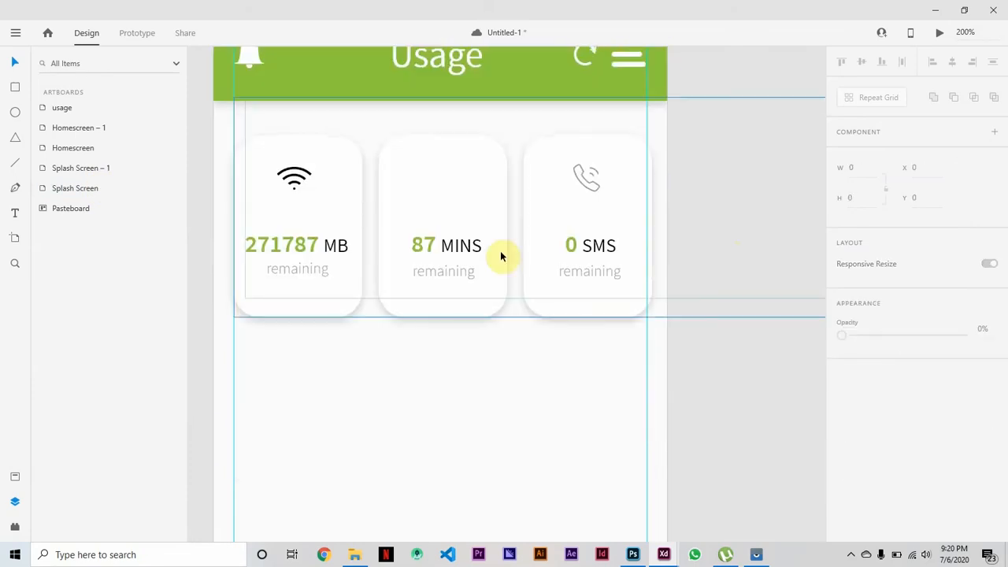
pyautogui.scroll(2, 488, 220)
pyautogui.moveTo(434, 75); pyautogui.dragTo(434, 260)
# Import the thumbs up image from the file folder and place it at 20 by 20 between the guides on the middle card.
pyautogui.click(355, 554)
pyautogui.moveTo(843, 228); pyautogui.dragTo(442, 249)
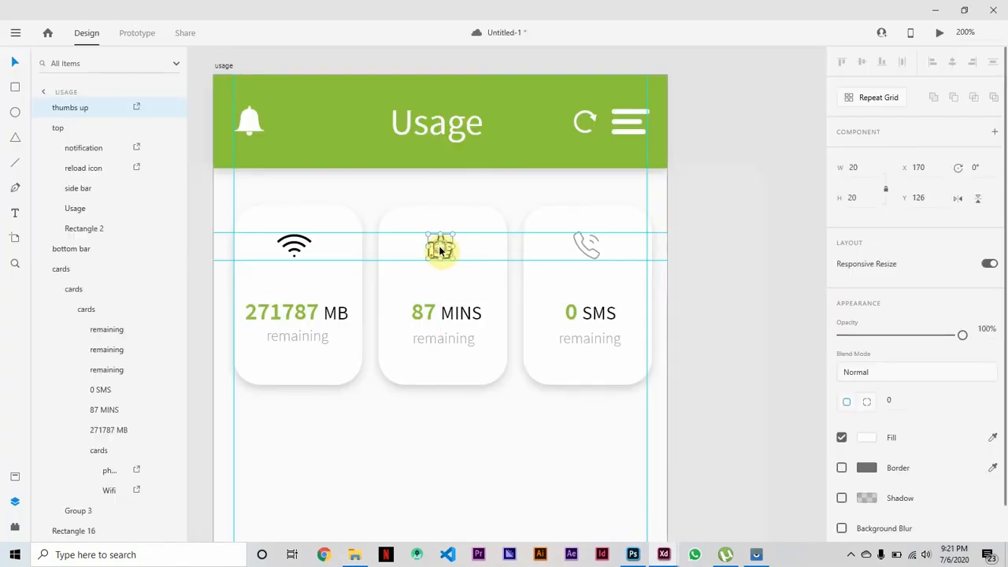
pyautogui.click(792, 145)
pyautogui.click(444, 253)
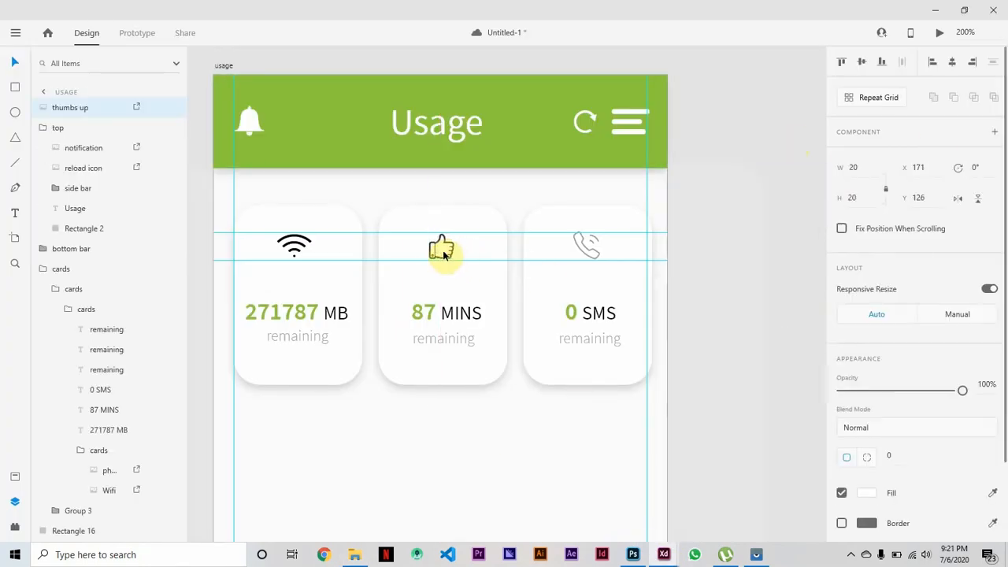
pyautogui.click(800, 459)
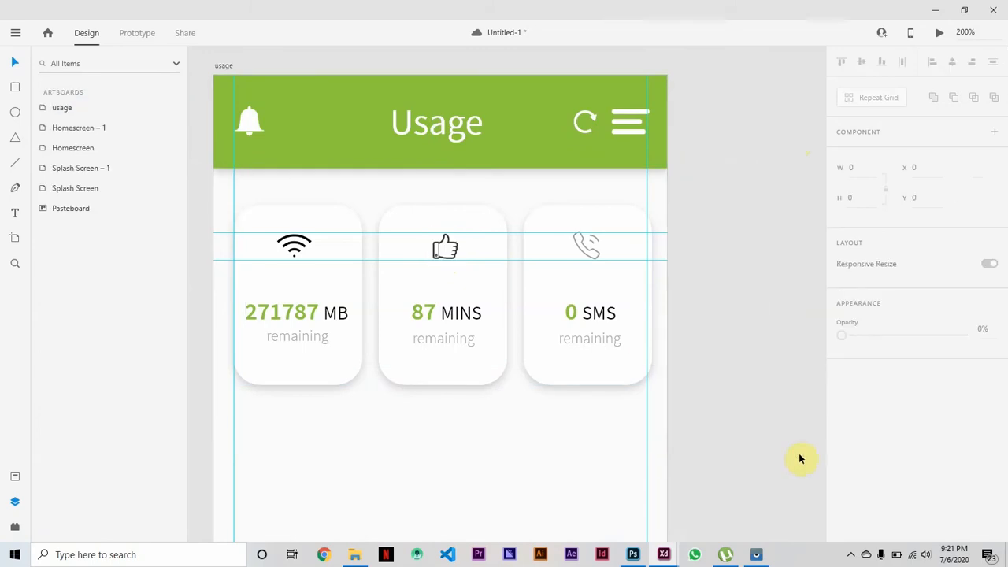
# Add the text label "Internet" below the Wi-Fi icon on the first card.
pyautogui.scroll(1, 800, 459)
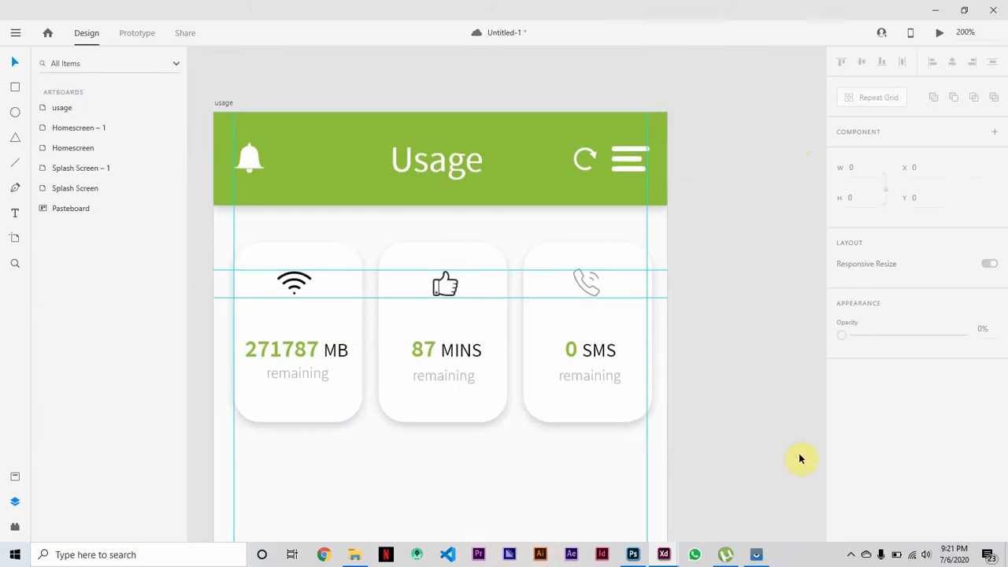
pyautogui.click(16, 214)
pyautogui.click(279, 309)
pyautogui.write('Internet')
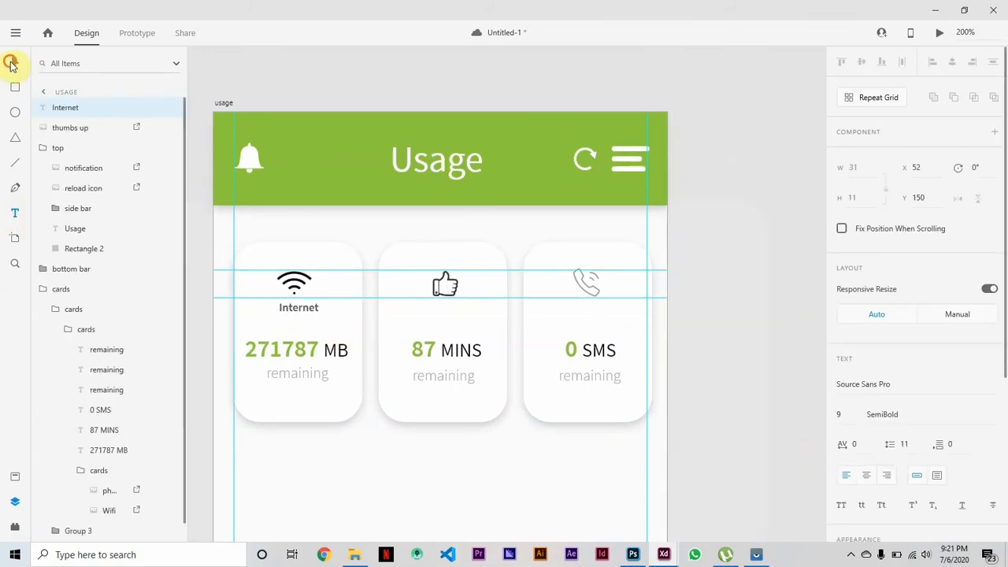
# Set the fill of the "Internet" label under the Wi-Fi icon to dark grey #3A3939.
pyautogui.click(15, 63)
pyautogui.scroll(-3, 866, 412)
pyautogui.click(866, 399)
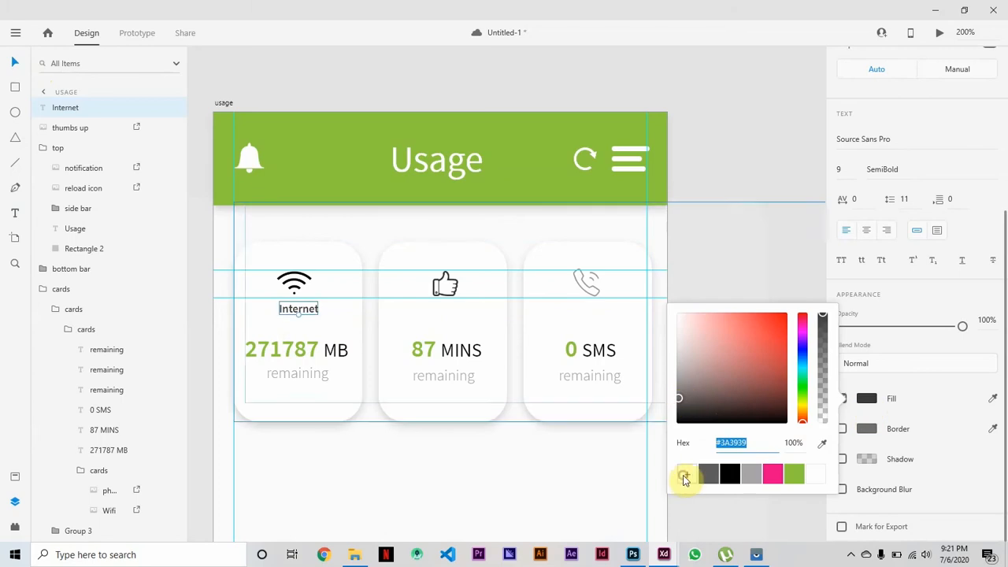
pyautogui.click(300, 311)
# Place two copies of the "Internet" label level with the original, at X 169 under the thumbs up icon and X 286 under the phone icon.
pyautogui.moveTo(301, 315); pyautogui.dragTo(454, 317)
pyautogui.hotkey('ctrl', 'c')
pyautogui.hotkey('ctrl', 'v')
pyautogui.hotkey('ctrl', 'v')
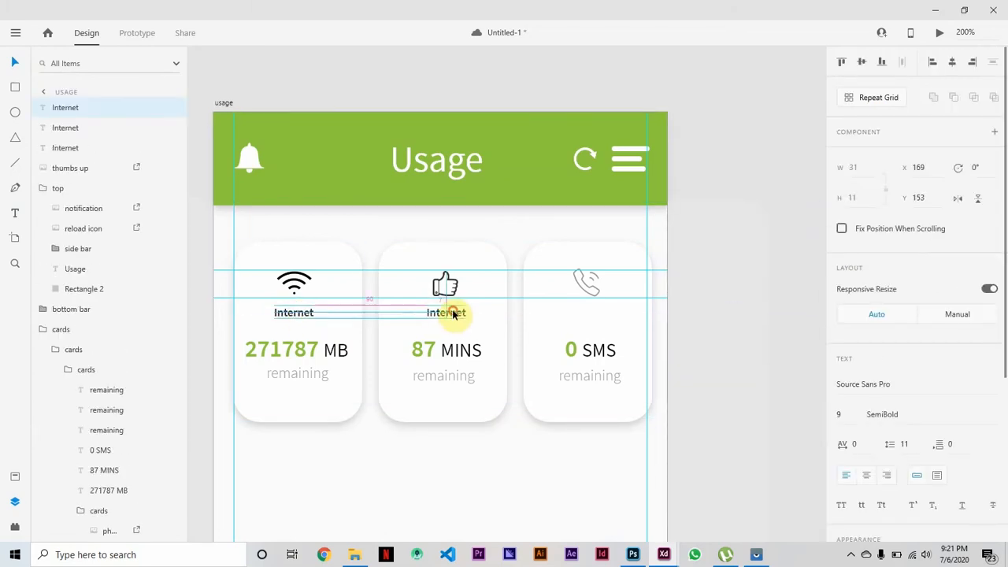
pyautogui.moveTo(302, 316); pyautogui.dragTo(603, 313)
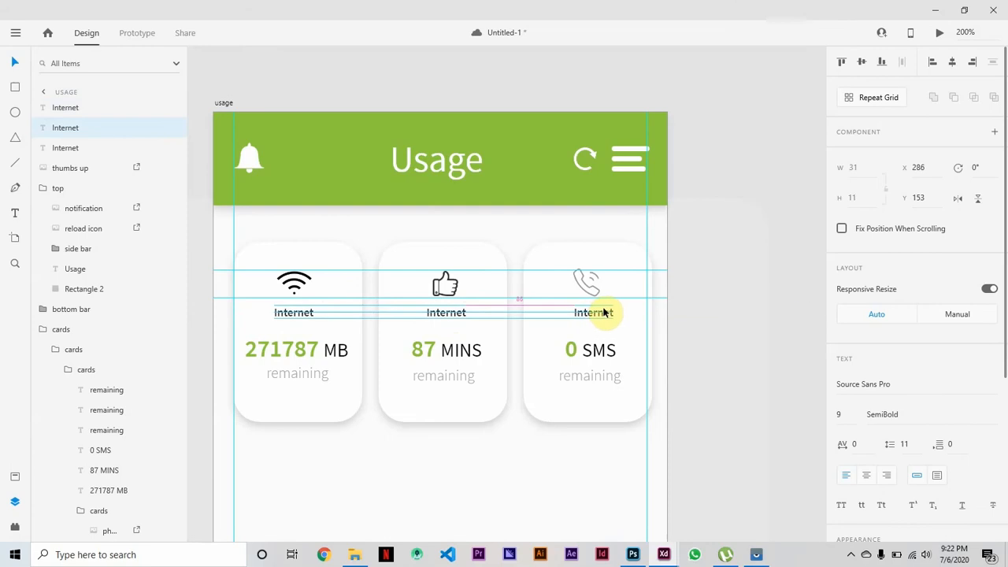
# Change the label copy on the middle card to "Social Pack" and centre it under the thumbs up icon.
pyautogui.doubleClick(453, 313)
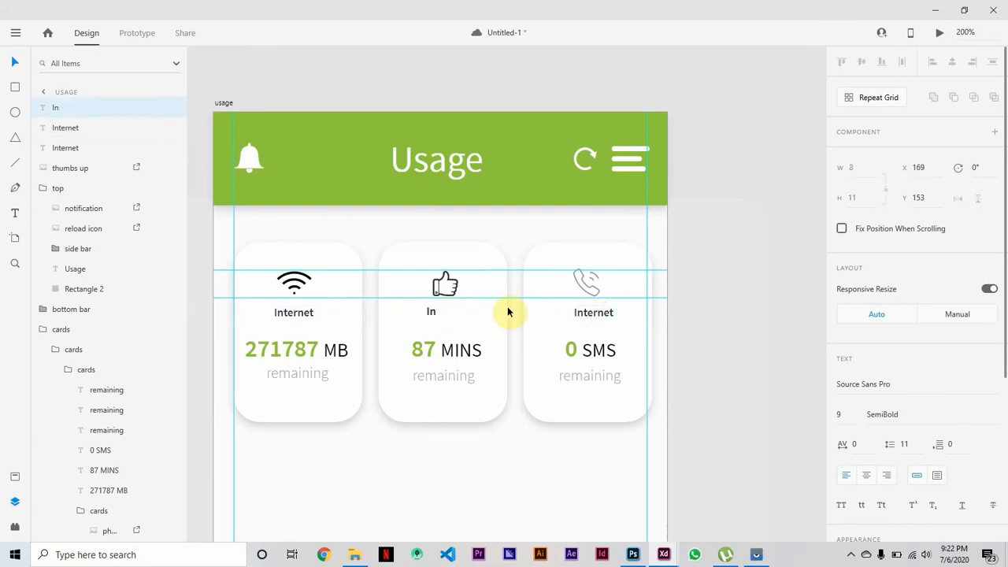
pyautogui.click(447, 311)
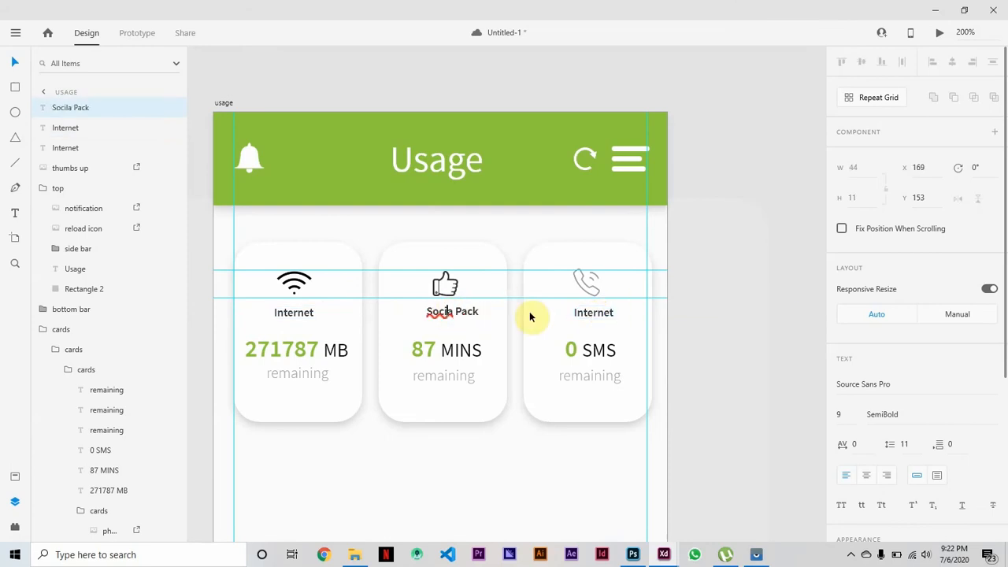
pyautogui.press('BackSpace')
pyautogui.write('l')
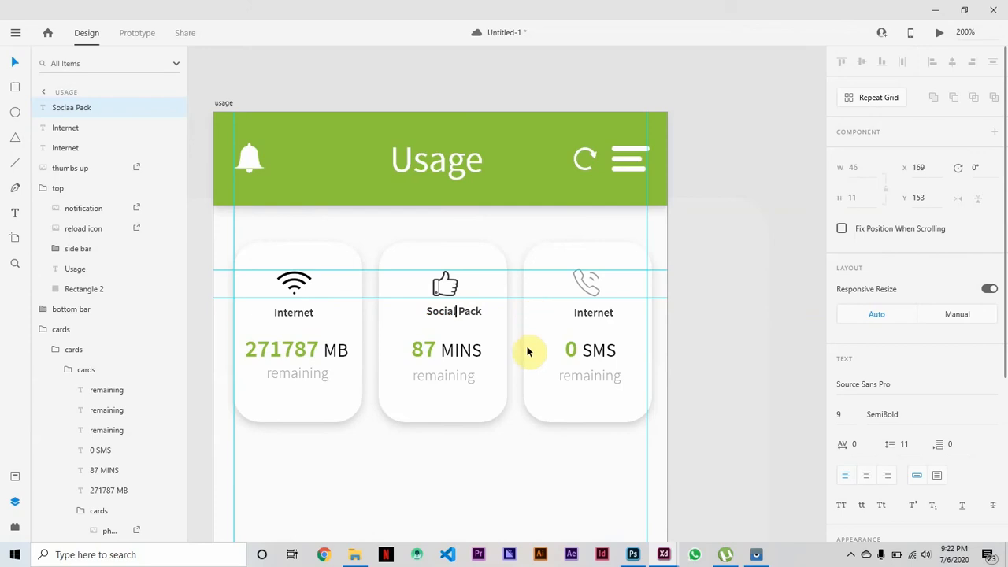
pyautogui.click(14, 62)
pyautogui.moveTo(474, 317); pyautogui.dragTo(465, 318)
# Change the label on the third card to "All-Net Mins" and centre it under the phone icon at about X 278.
pyautogui.click(596, 313)
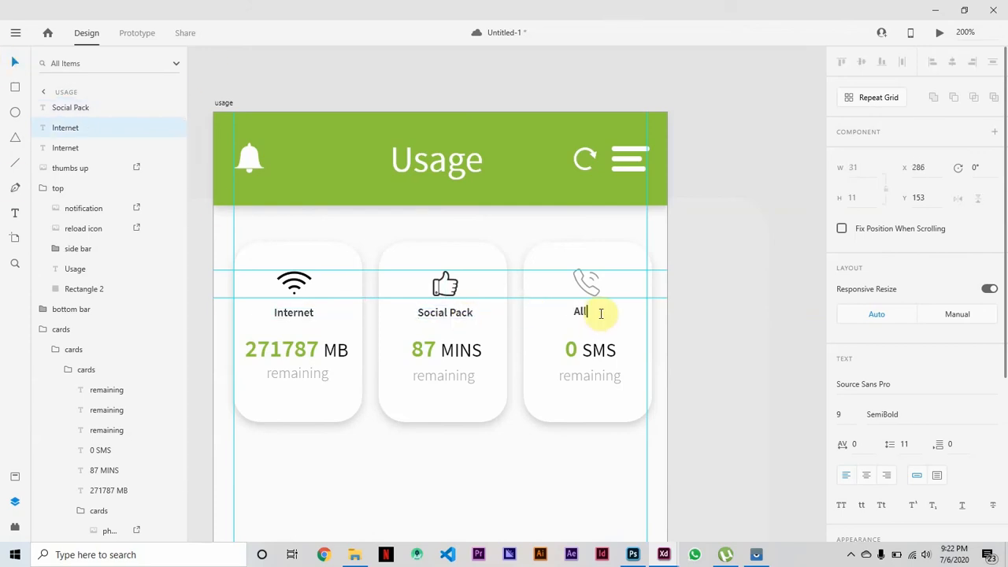
pyautogui.write('ns')
pyautogui.press('Escape')
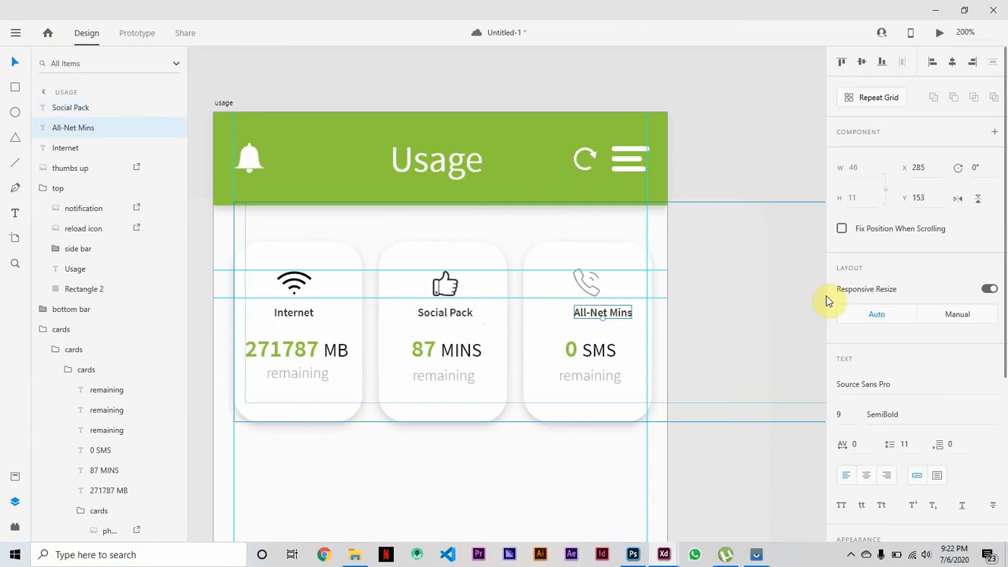
pyautogui.press('Left')
pyautogui.press('Left')
pyautogui.press('Left')
pyautogui.press('Left')
pyautogui.press('Left')
pyautogui.press('Left')
pyautogui.press('Left')
pyautogui.press('Left')
pyautogui.press('Left')
pyautogui.moveTo(596, 315); pyautogui.dragTo(595, 313)
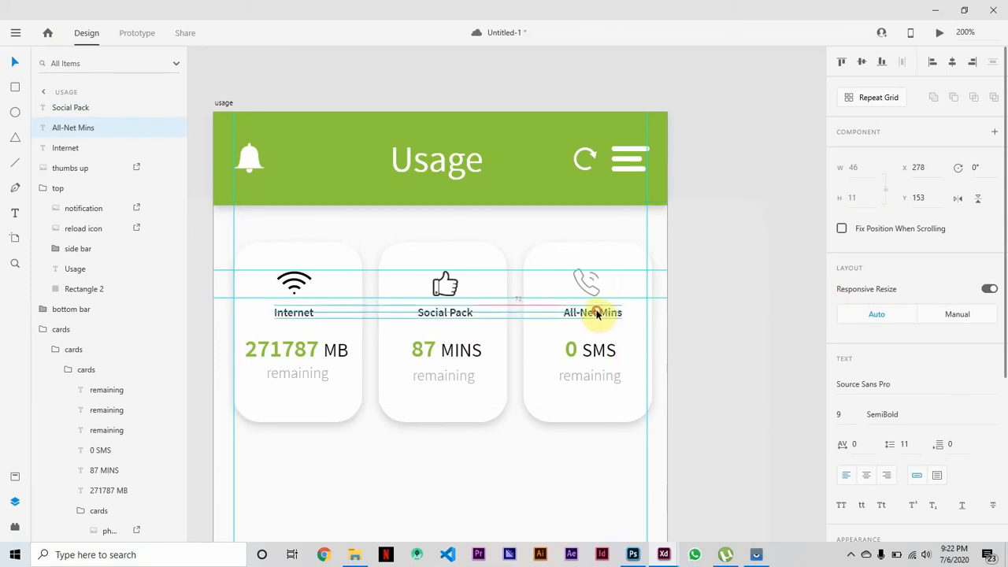
pyautogui.click(817, 482)
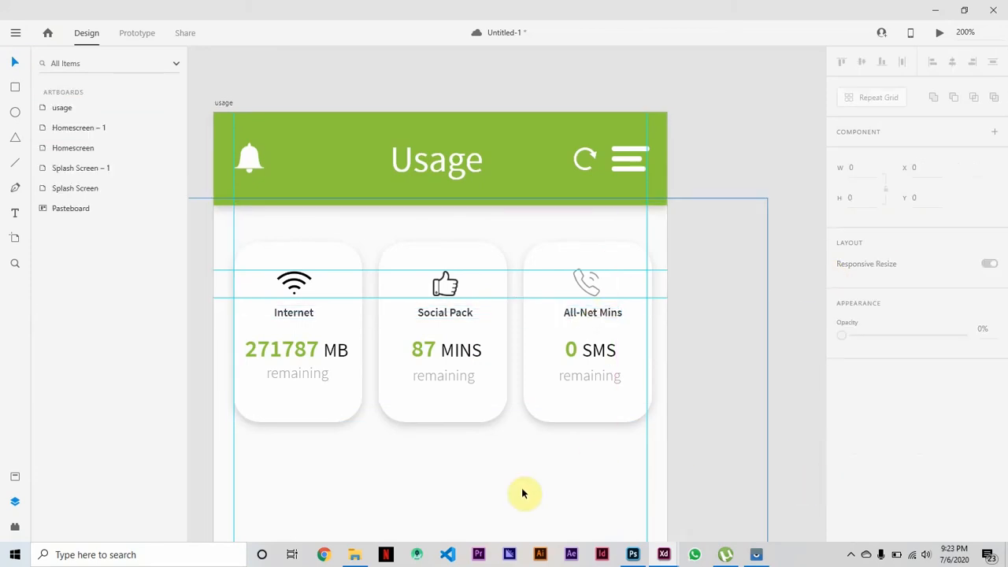
# Shorten the Internet card's background at both ends and move the two horizontal guides down, with the lower one on the card's bottom edge.
pyautogui.doubleClick(333, 420)
pyautogui.doubleClick(304, 415)
pyautogui.moveTo(300, 423); pyautogui.dragTo(297, 402)
pyautogui.moveTo(305, 252); pyautogui.dragTo(331, 271)
pyautogui.click(192, 228)
pyautogui.moveTo(331, 297); pyautogui.dragTo(330, 381)
pyautogui.moveTo(324, 245); pyautogui.dragTo(329, 405)
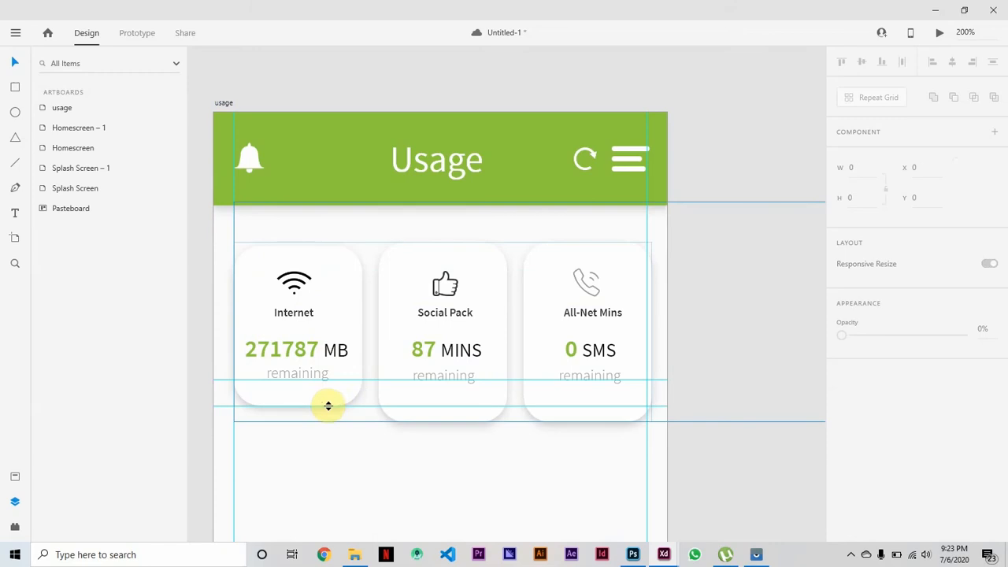
# Shorten the Social Pack card's background to Y 106 and a height of 127, ending on the lower guide.
pyautogui.click(442, 247)
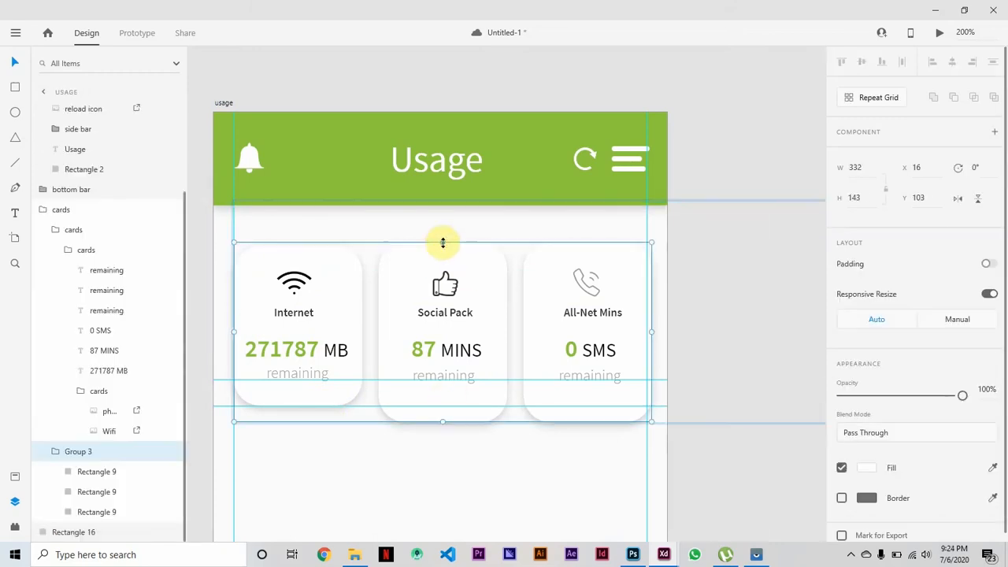
pyautogui.doubleClick(441, 247)
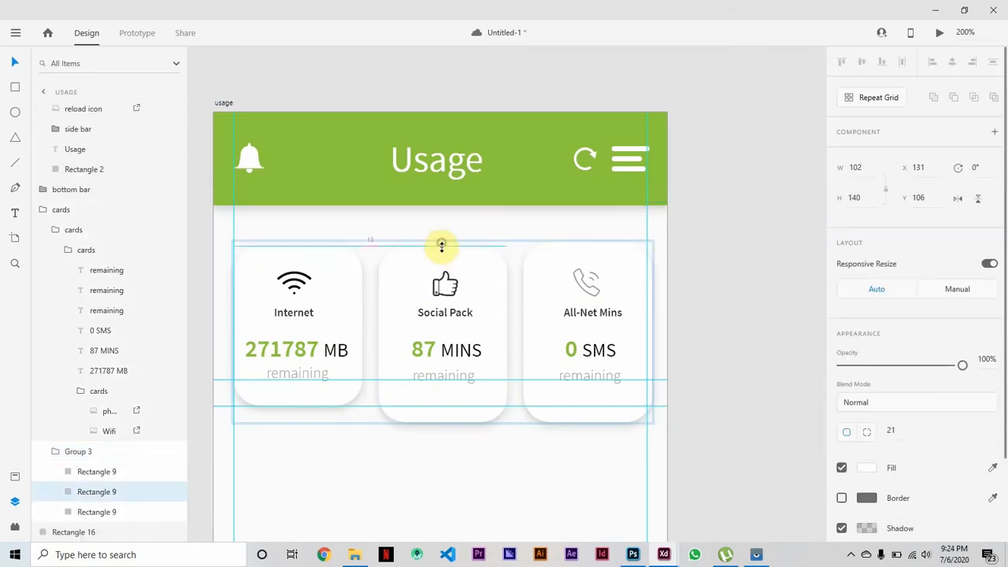
pyautogui.moveTo(442, 245); pyautogui.dragTo(442, 246)
pyautogui.moveTo(443, 423); pyautogui.dragTo(445, 407)
# Shorten the All-Net Mins card's background at its upper and lower edges to match the other two cards.
pyautogui.doubleClick(605, 258)
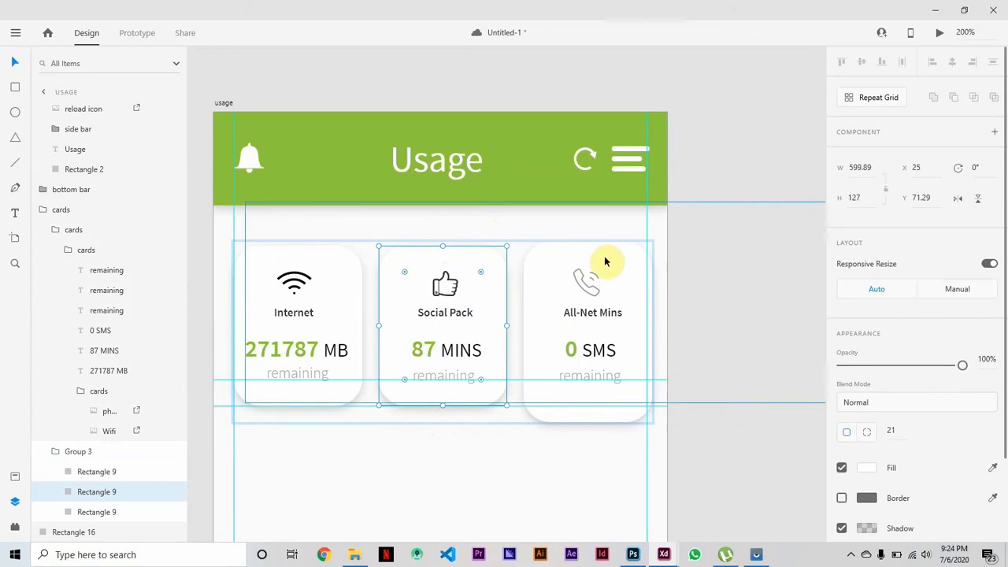
pyautogui.doubleClick(596, 417)
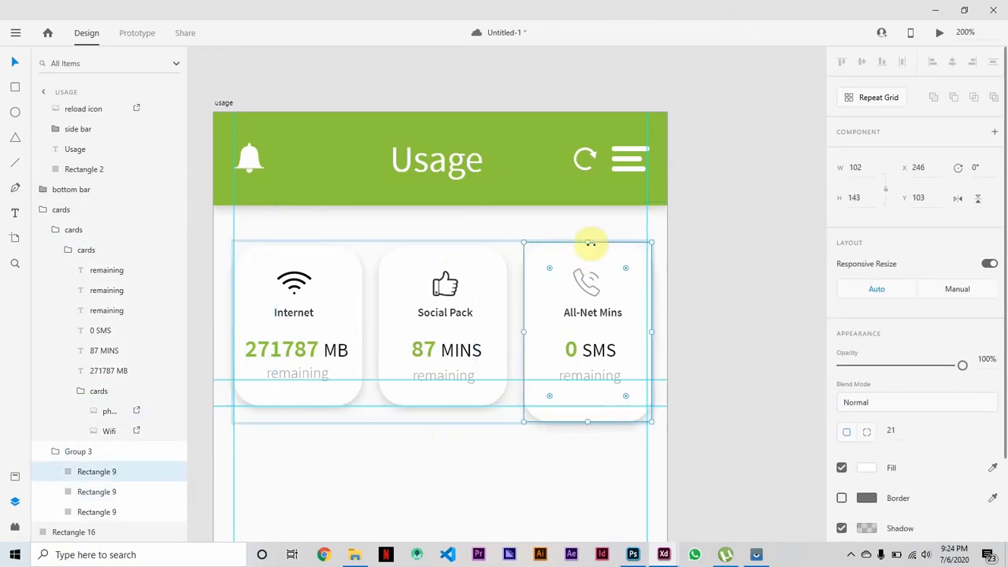
pyautogui.moveTo(597, 423); pyautogui.dragTo(585, 405)
pyautogui.click(729, 475)
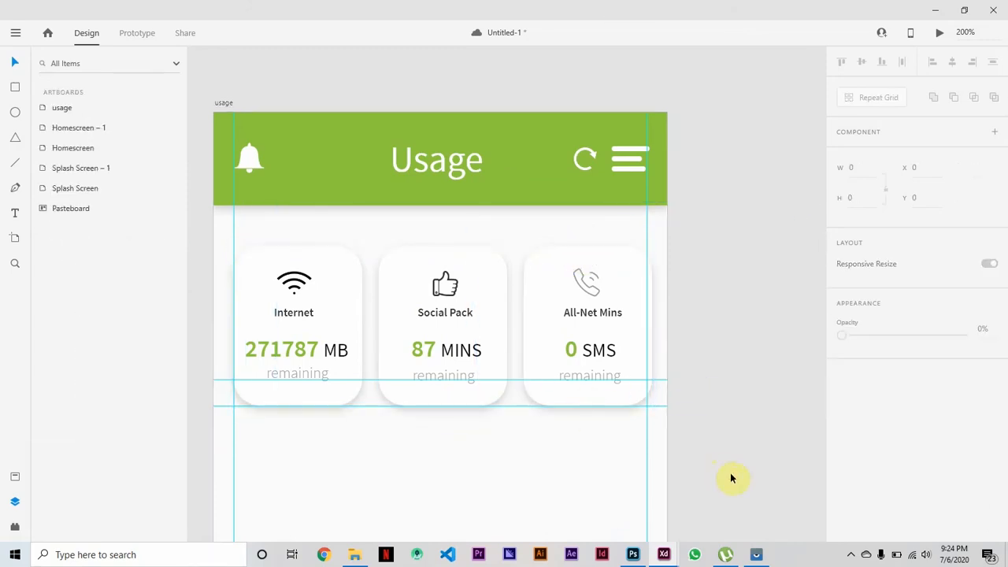
# Try to narrow the All-Net Mins card to the vertical margin guide and shift the cards, undoing both changes.
pyautogui.doubleClick(627, 266)
pyautogui.doubleClick(628, 266)
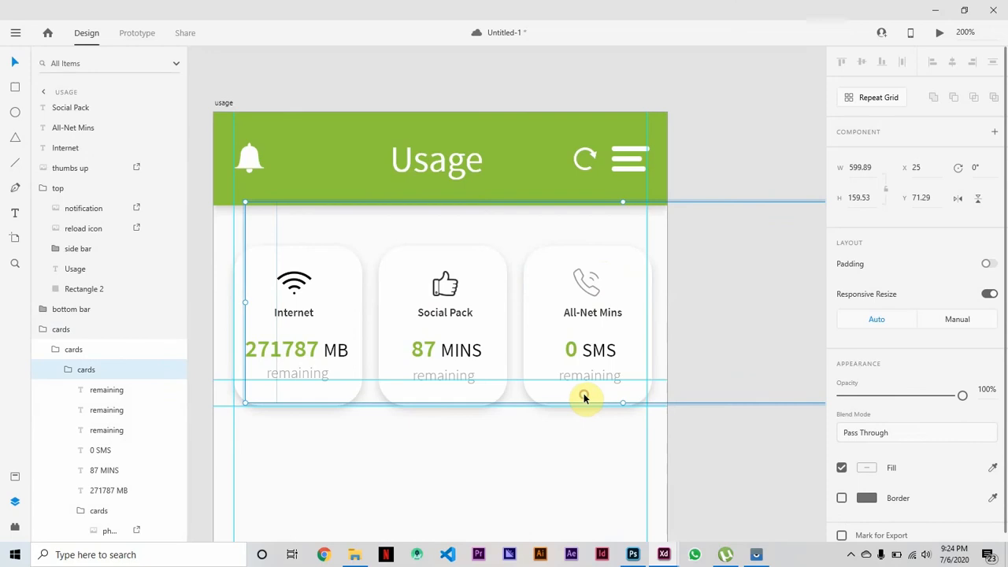
pyautogui.doubleClick(589, 404)
pyautogui.moveTo(652, 326); pyautogui.dragTo(646, 324)
pyautogui.click(727, 495)
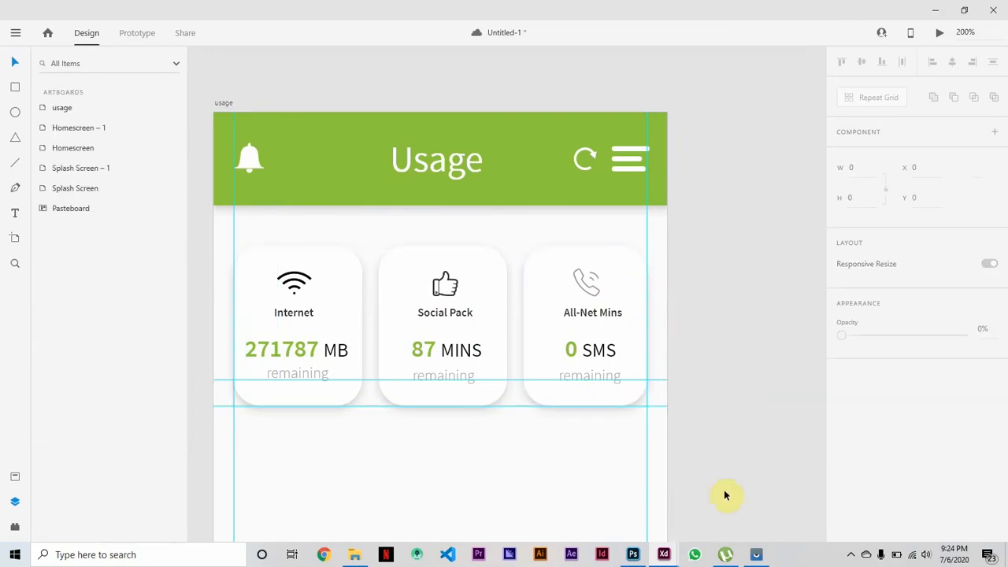
pyautogui.hotkey('ctrl', 'z')
pyautogui.click(725, 495)
pyautogui.moveTo(488, 269); pyautogui.dragTo(478, 267)
pyautogui.hotkey('ctrl', 'z')
# Select the "Internet", "Social Pack" and "All-Net Mins" labels together with the cards group.
pyautogui.click(284, 316)
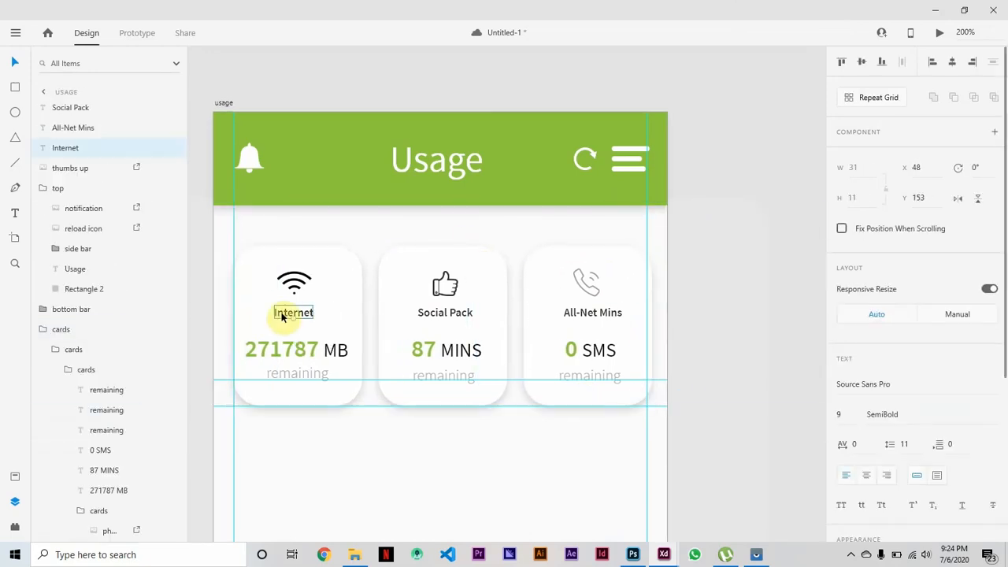
pyautogui.click(265, 268)
pyautogui.click(293, 310)
pyautogui.keyDown('shift'); pyautogui.click(445, 312); pyautogui.keyUp('shift')
pyautogui.keyDown('shift'); pyautogui.click(599, 313); pyautogui.keyUp('shift')
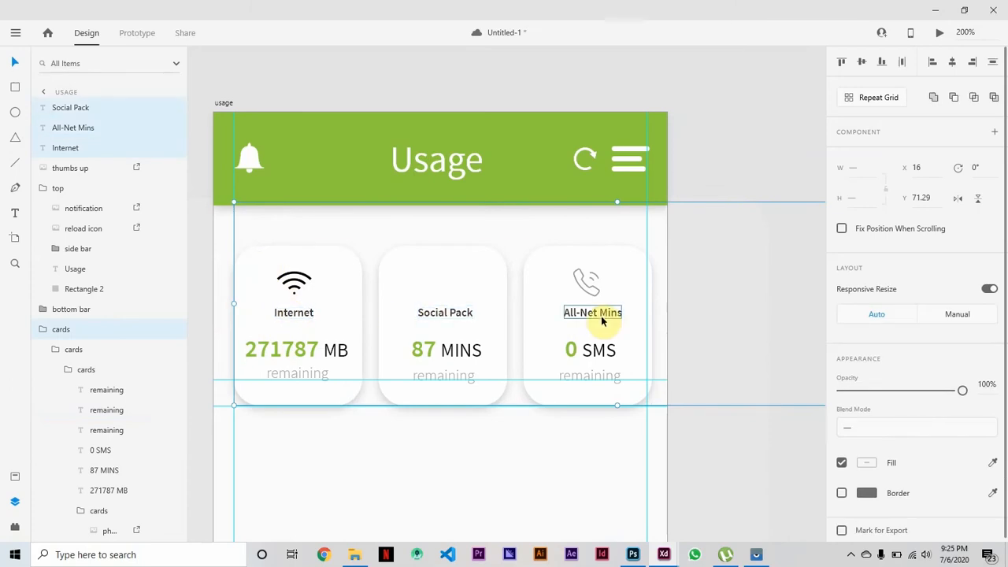
# Try grouping the labels and cards as "usage Cards" without the thumbs up icon, and undo the grouping.
pyautogui.hotkey('ctrl', 'g')
pyautogui.doubleClick(68, 108)
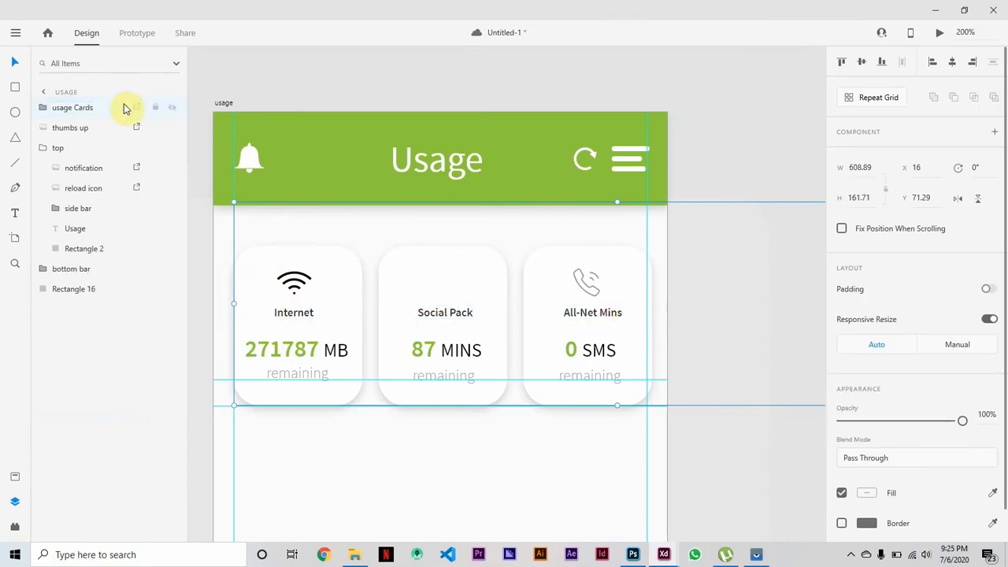
pyautogui.hotkey('ctrl', 'z')
pyautogui.hotkey('ctrl', 'z')
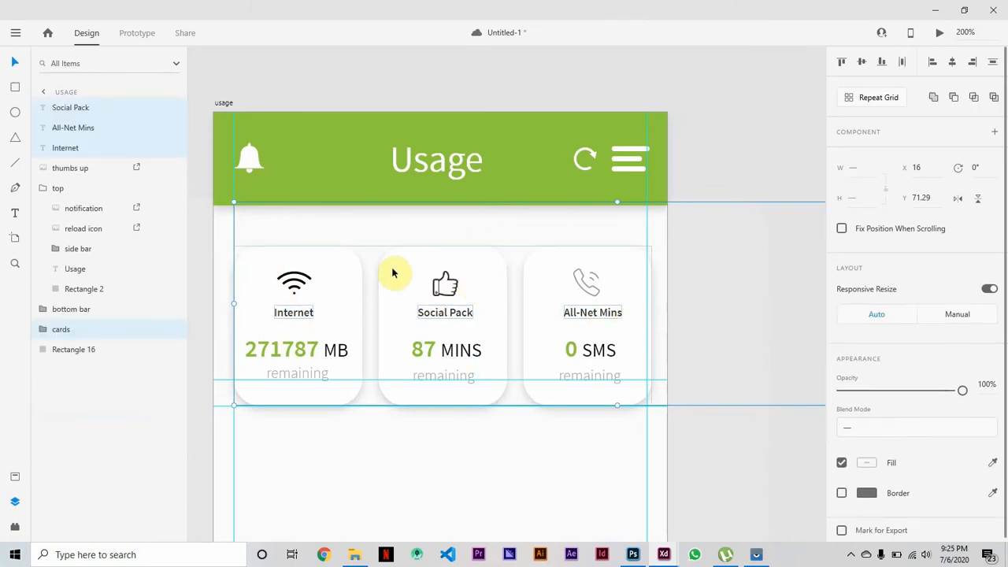
# Add the thumbs up icon to the selected labels and cards, group them all, and name the group "usage Cards".
pyautogui.keyDown('shift'); pyautogui.click(442, 291); pyautogui.keyUp('shift')
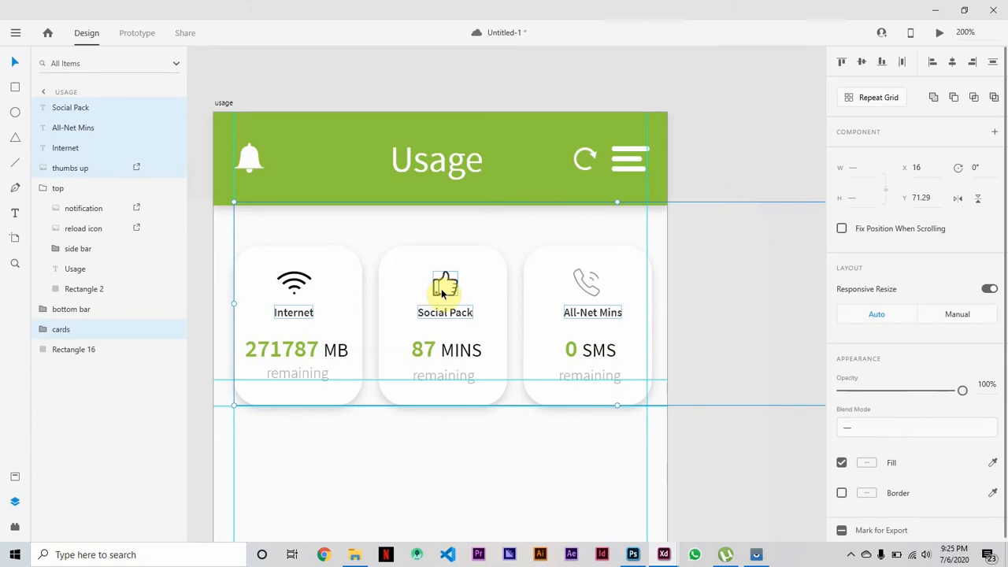
pyautogui.hotkey('ctrl', 'g')
pyautogui.doubleClick(70, 109)
pyautogui.write('usage Cards')
pyautogui.press('Return')
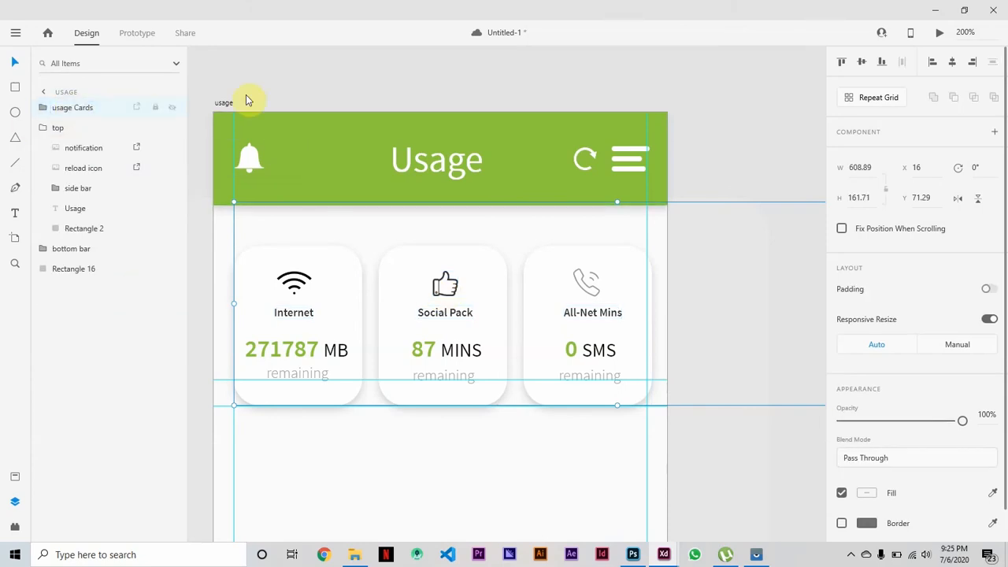
# Nudge the "usage Cards" group 2 px to the left.
pyautogui.press('Left')
pyautogui.press('Left')
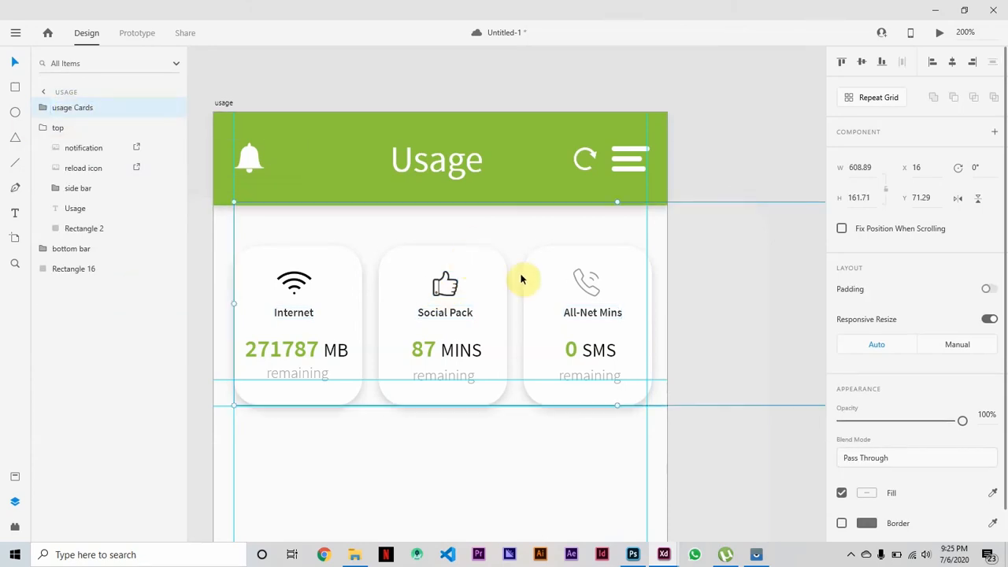
pyautogui.click(807, 82)
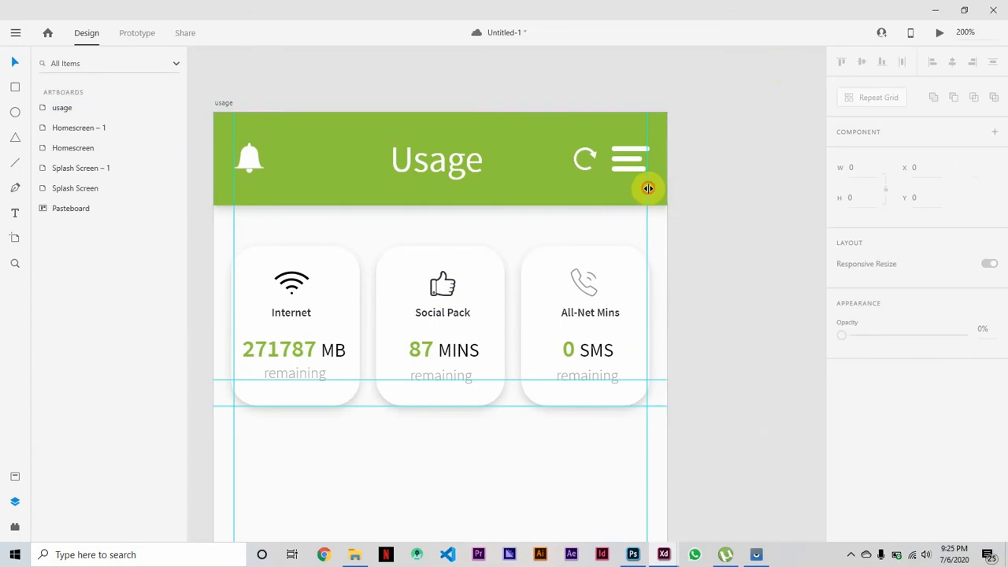
# Move the vertical margin guides on the usage artboard outward to X 14 and X 346, matching the outer card edges.
pyautogui.moveTo(648, 188); pyautogui.dragTo(650, 188)
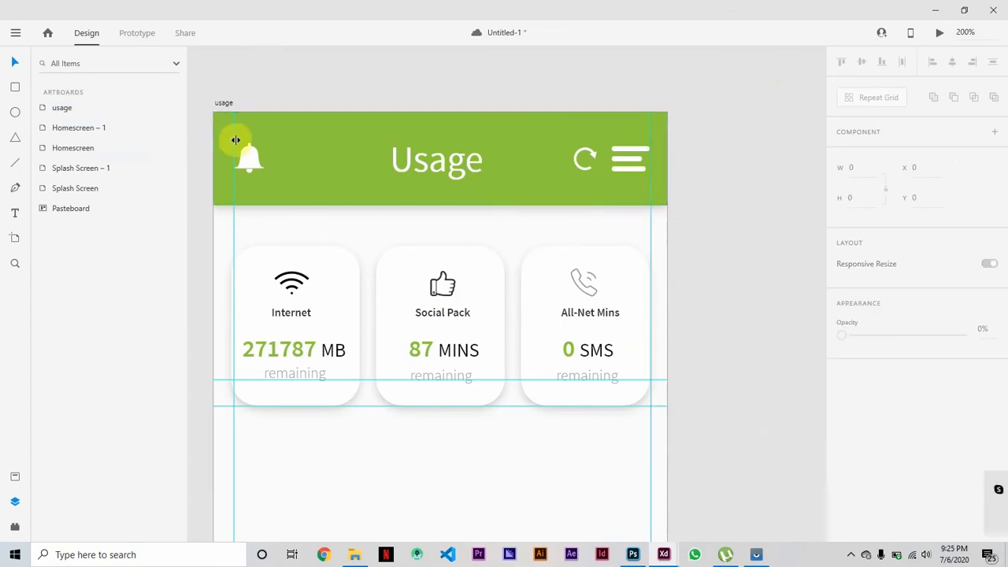
pyautogui.moveTo(234, 133); pyautogui.dragTo(230, 133)
pyautogui.click(230, 224)
pyautogui.hotkey('ctrl', '+')
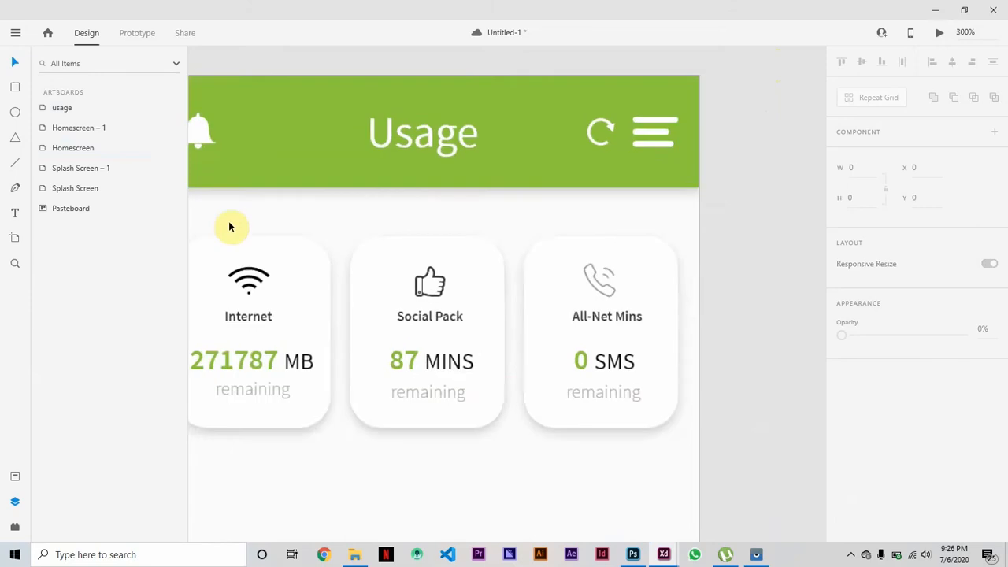
pyautogui.hotkey('ctrl', '+')
pyautogui.hotkey('ctrl', '+')
pyautogui.click(537, 154)
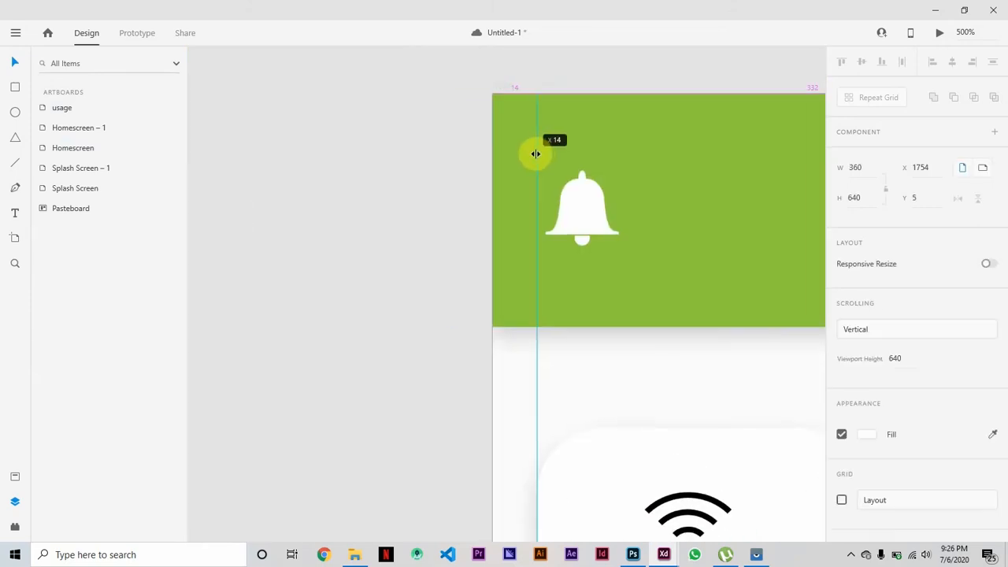
pyautogui.hscroll(10, 428, 248)
pyautogui.click(733, 131)
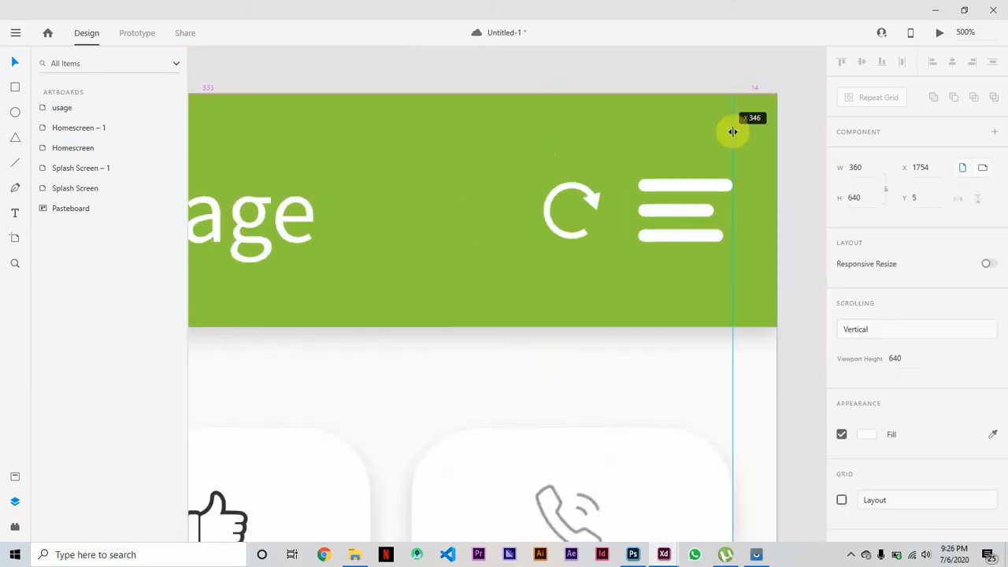
pyautogui.hscroll(-10, 493, 277)
pyautogui.click(307, 103)
# Move the notification bell in the header left so its edge aligns with the guide at X 14.
pyautogui.click(357, 208)
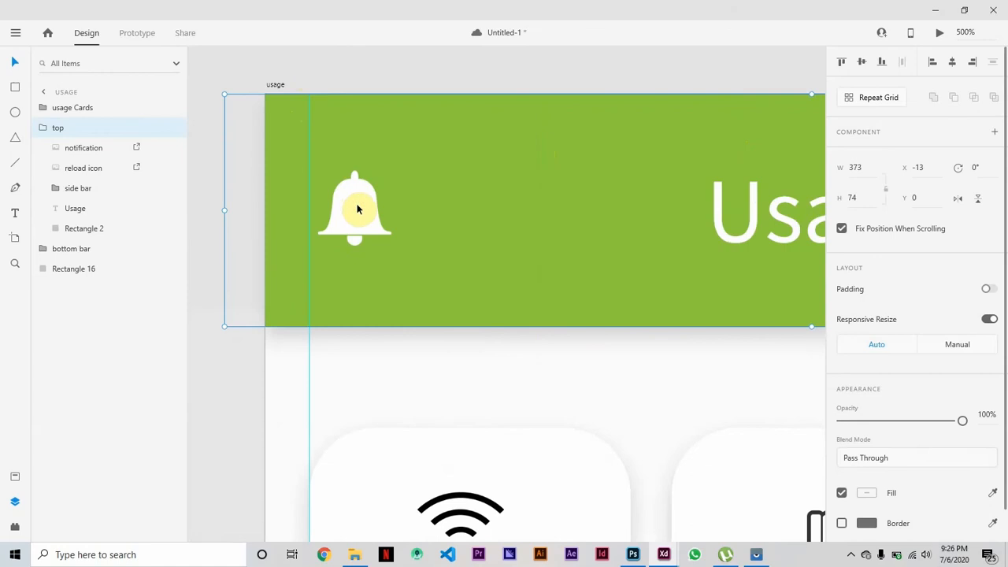
pyautogui.doubleClick(357, 205)
pyautogui.moveTo(356, 206); pyautogui.dragTo(350, 205)
pyautogui.click(374, 62)
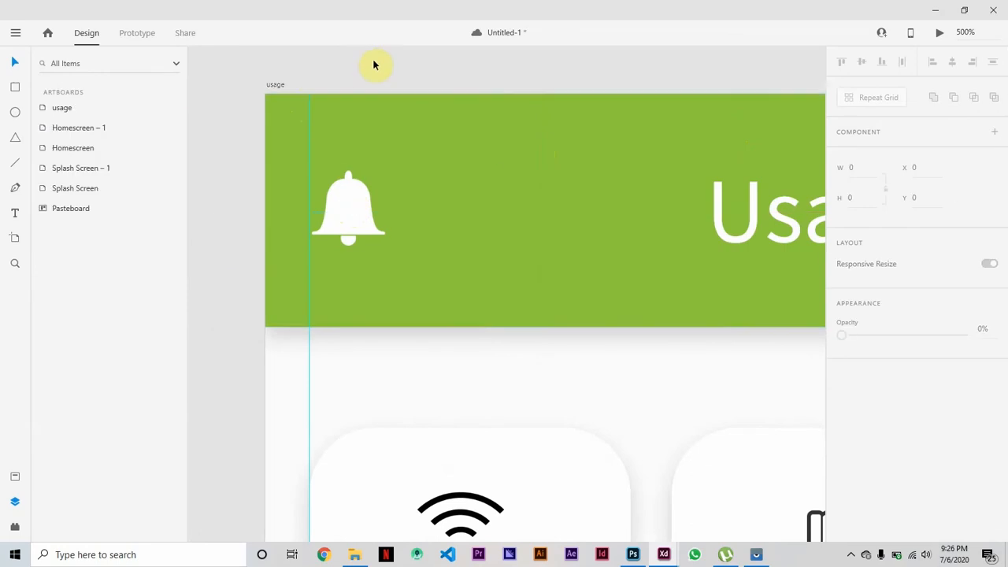
# Show the whole usage artboard and switch to the mirrored phone window to examine the real app's Usage screen.
pyautogui.hotkey('ctrl', '0')
pyautogui.hscroll(3, 684, 468)
pyautogui.scroll(4, 684, 467)
pyautogui.scroll(-6, 685, 468)
pyautogui.scroll(1, 685, 468)
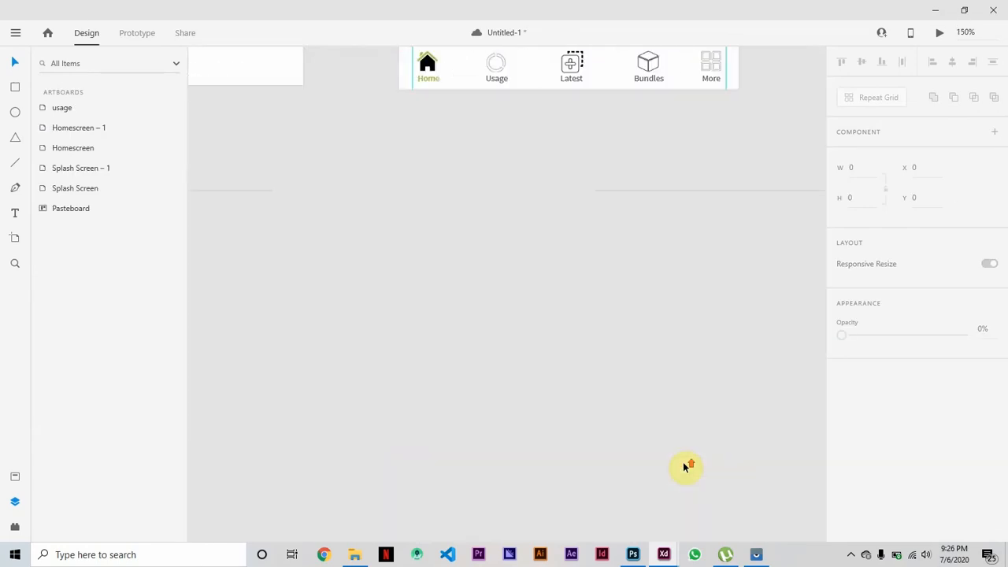
pyautogui.scroll(5, 684, 468)
pyautogui.hotkey('ctrl', '-')
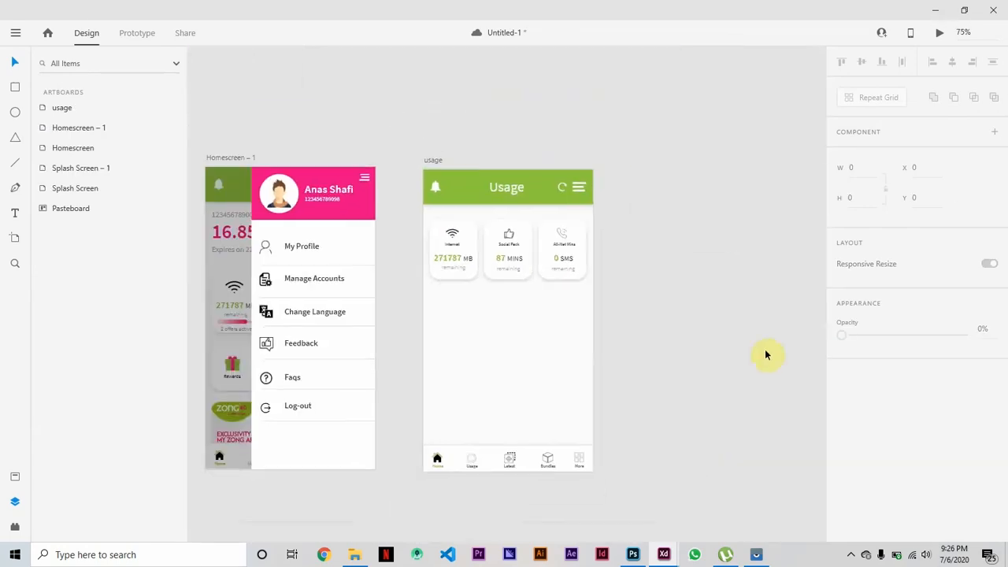
pyautogui.click(756, 554)
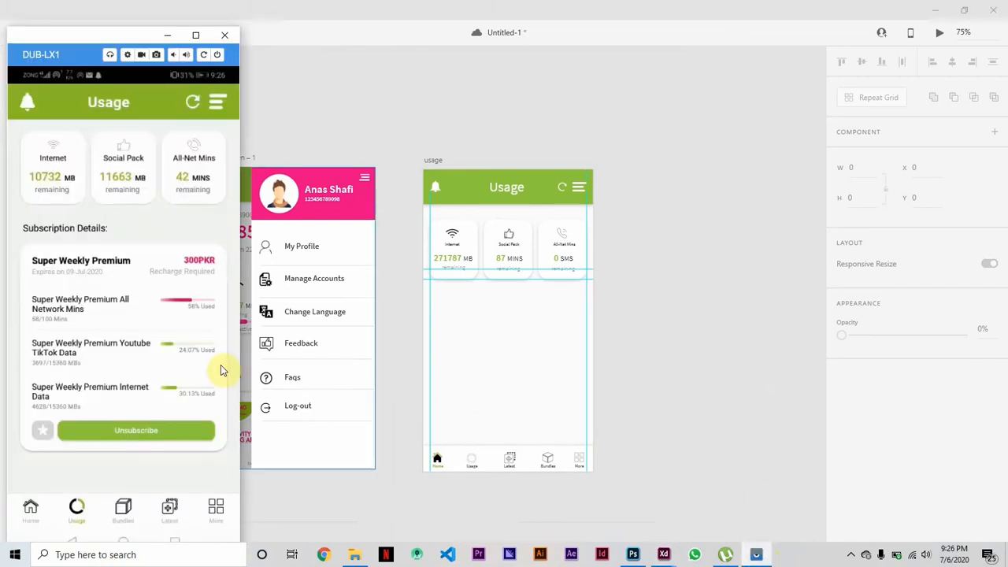
# Return to Adobe XD and place a horizontal guide below the usage cards to mark where the subscription section starts.
pyautogui.click(756, 554)
pyautogui.hotkey('ctrl', '+')
pyautogui.hotkey('ctrl', '+')
pyautogui.hotkey('ctrl', '+')
pyautogui.click(244, 263)
pyautogui.moveTo(460, 229); pyautogui.dragTo(436, 103)
pyautogui.scroll(1, 428, 71)
pyautogui.moveTo(677, 303)
pyautogui.mouseDown()
pyautogui.moveTo(692, 141)
pyautogui.moveTo(691, 303)
pyautogui.mouseUp()
pyautogui.moveTo(303, 103); pyautogui.dragTo(333, 342)
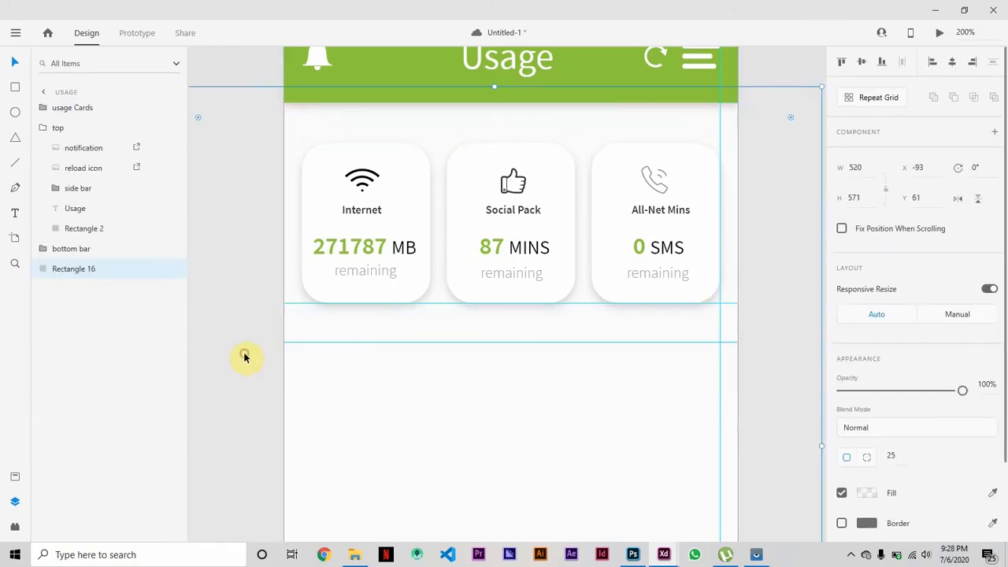
# Add the heading "Subscription Detail" below the usage cards at size 12, positioned just under the lower guide at X 14, Y 264.
pyautogui.hotkey('ctrl', '-')
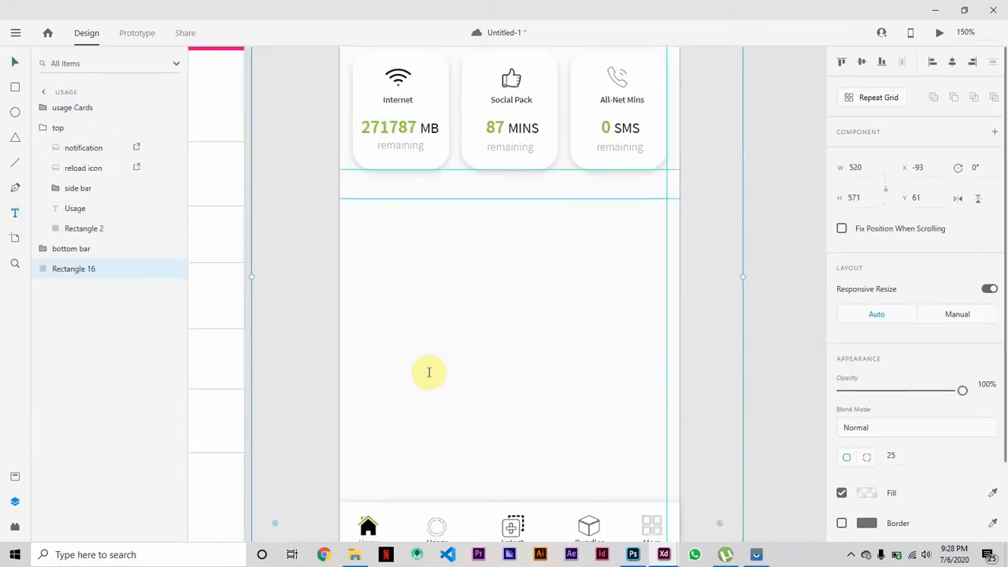
pyautogui.click(357, 196)
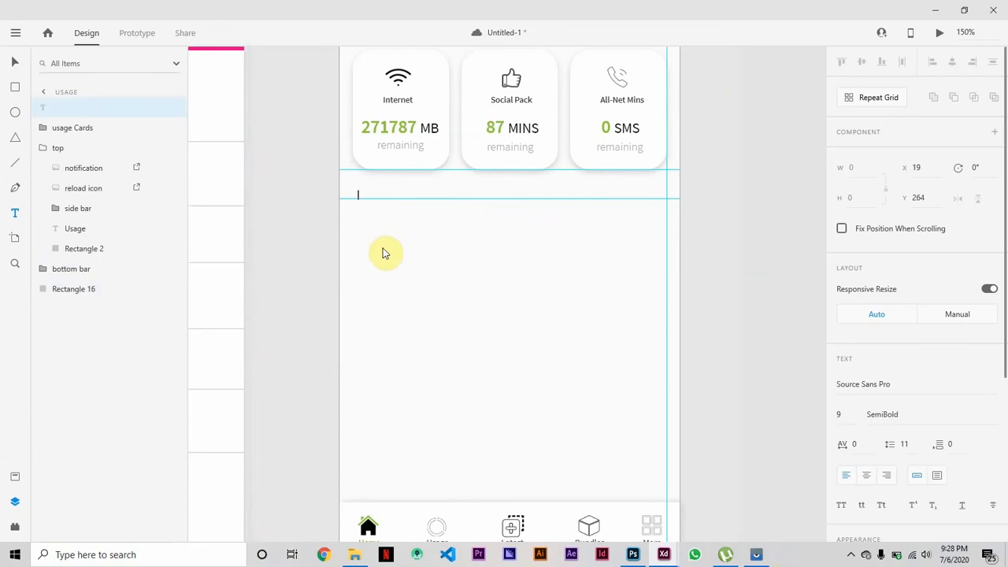
pyautogui.write('Subscription Detail')
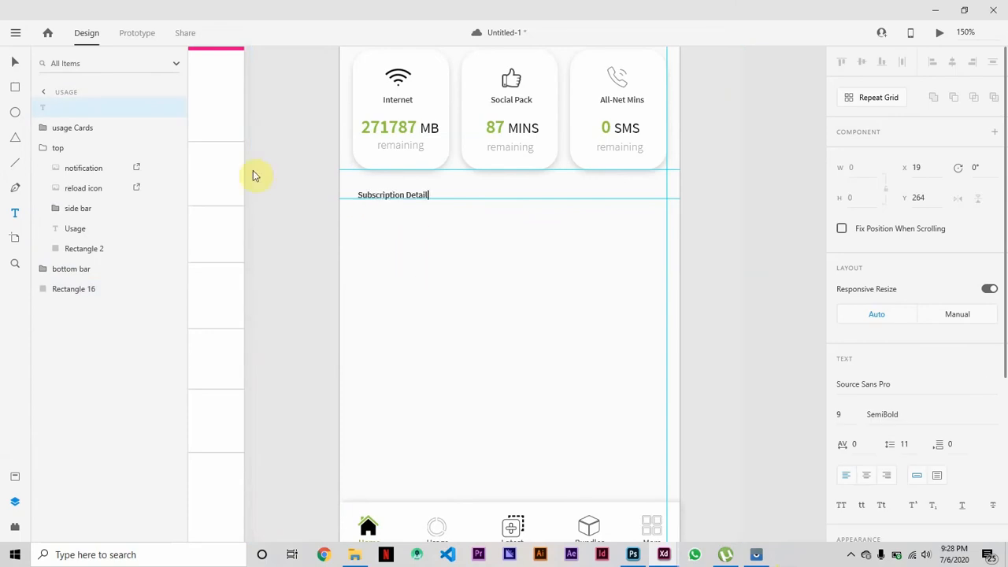
pyautogui.click(14, 61)
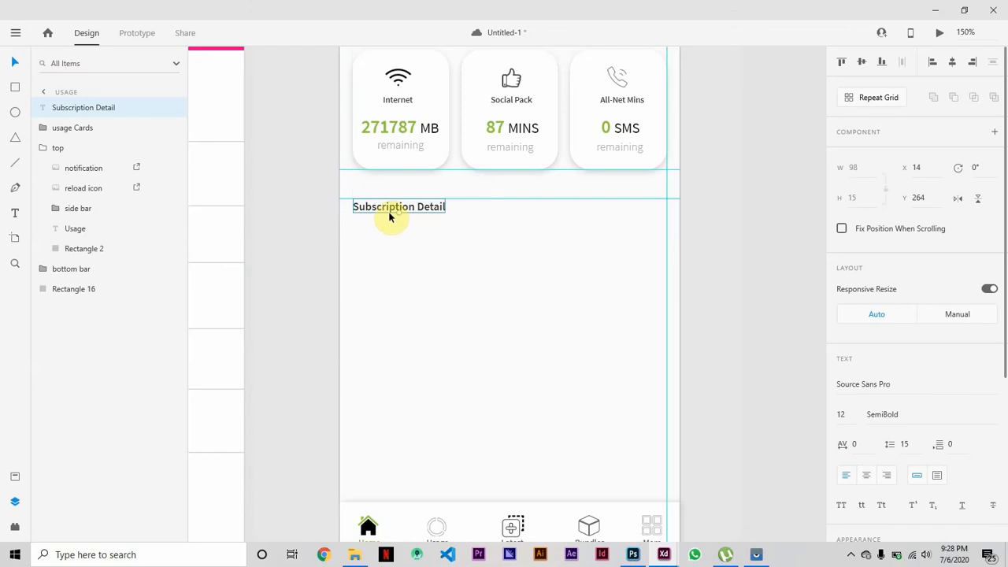
pyautogui.click(427, 217)
pyautogui.click(428, 210)
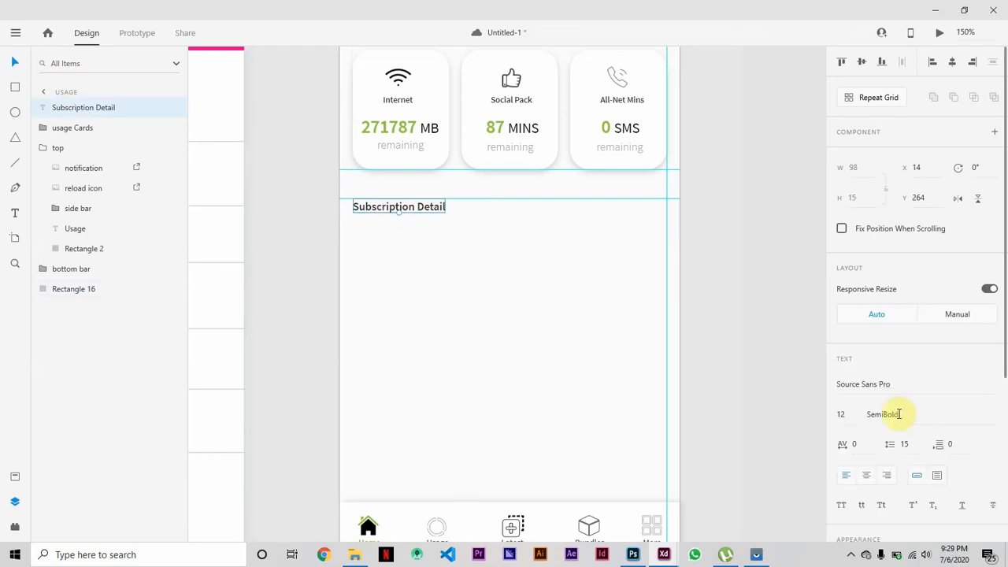
# Try the Regular weight on the "Subscription Detail" heading and restore SemiBold.
pyautogui.click(986, 415)
pyautogui.click(921, 343)
pyautogui.click(985, 409)
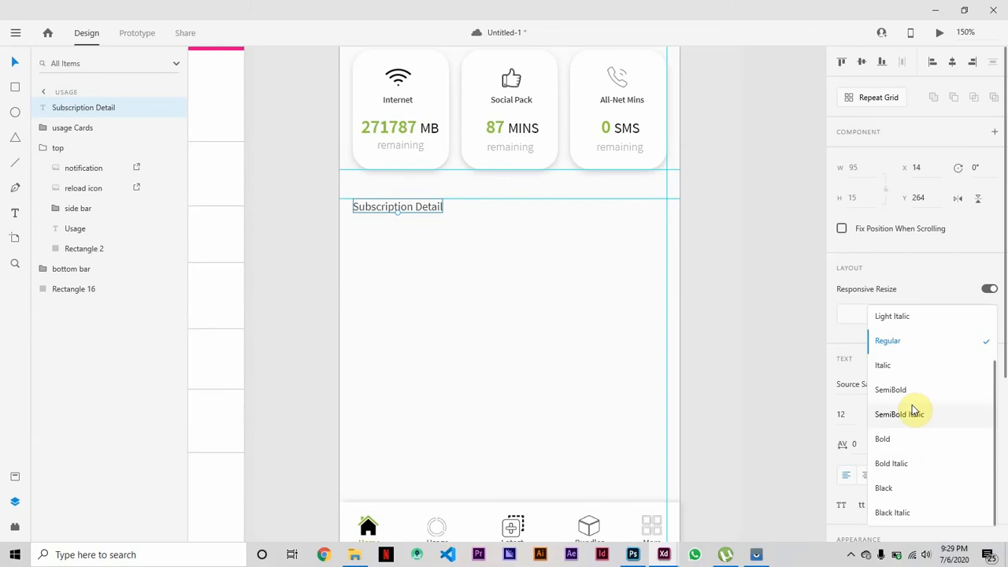
pyautogui.click(918, 389)
# Append a colon to make the heading "Subscription Detail :" and compare it with the mirrored phone app.
pyautogui.click(446, 301)
pyautogui.doubleClick(443, 207)
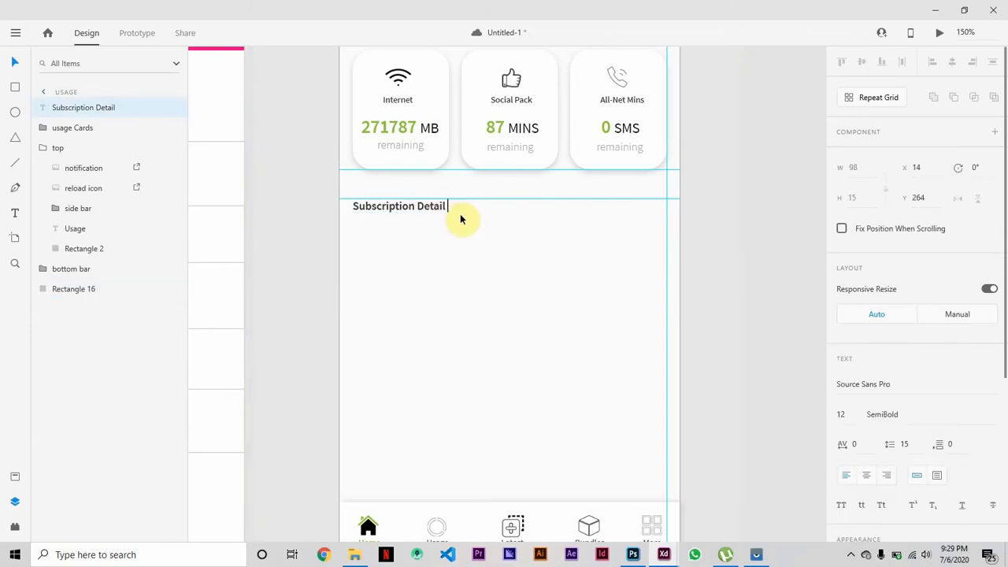
pyautogui.write(':')
pyautogui.click(470, 272)
pyautogui.click(756, 555)
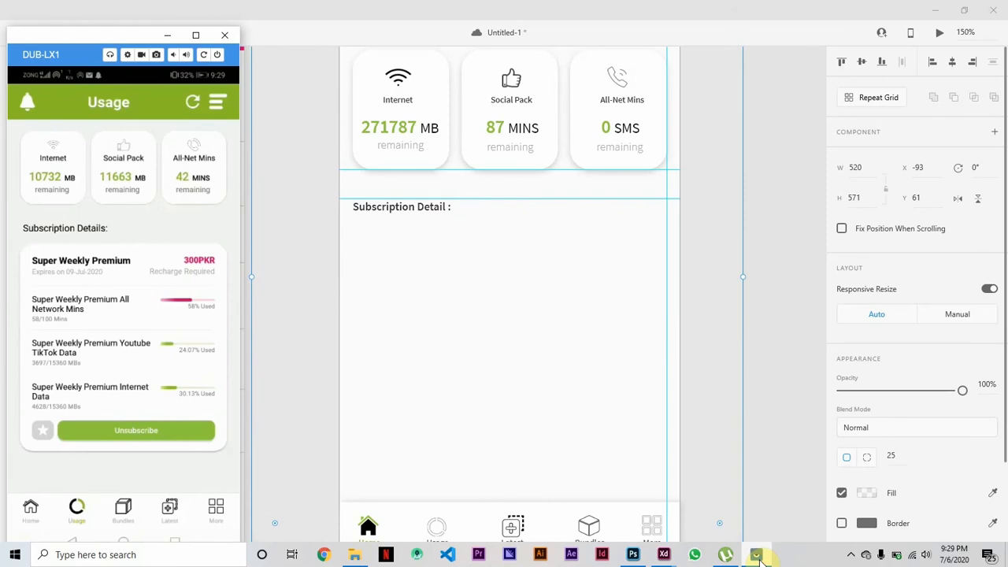
pyautogui.click(756, 554)
# Save the document and place a vertical guide on the usage artboard along the outer edge of the Internet card.
pyautogui.press('alt')
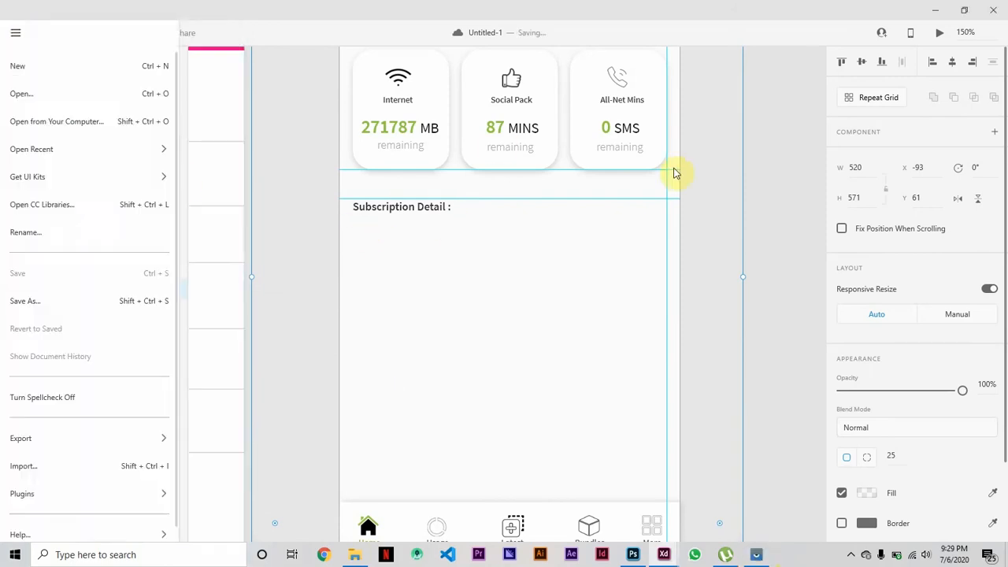
pyautogui.click(315, 184)
pyautogui.scroll(2, 313, 184)
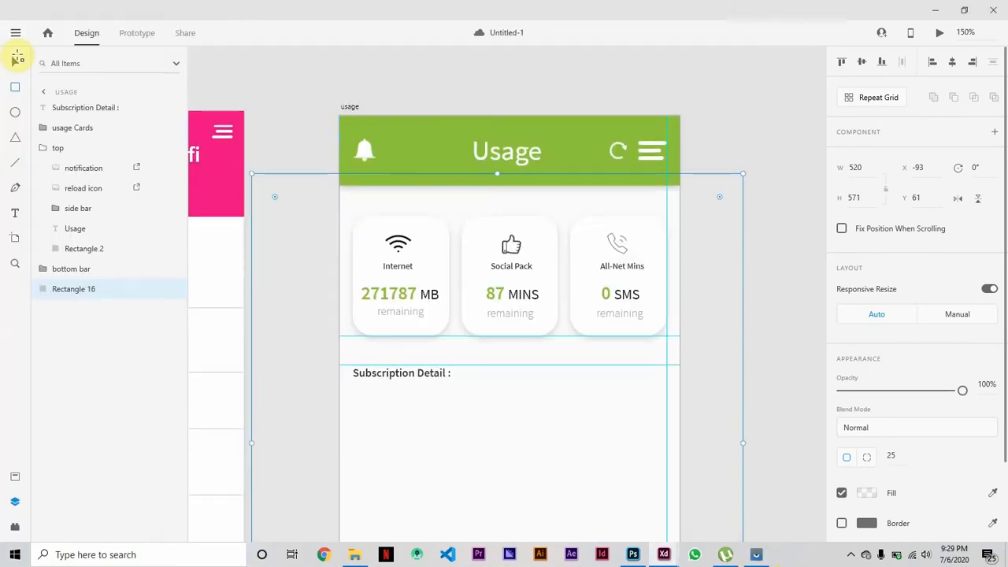
pyautogui.moveTo(338, 150); pyautogui.dragTo(350, 151)
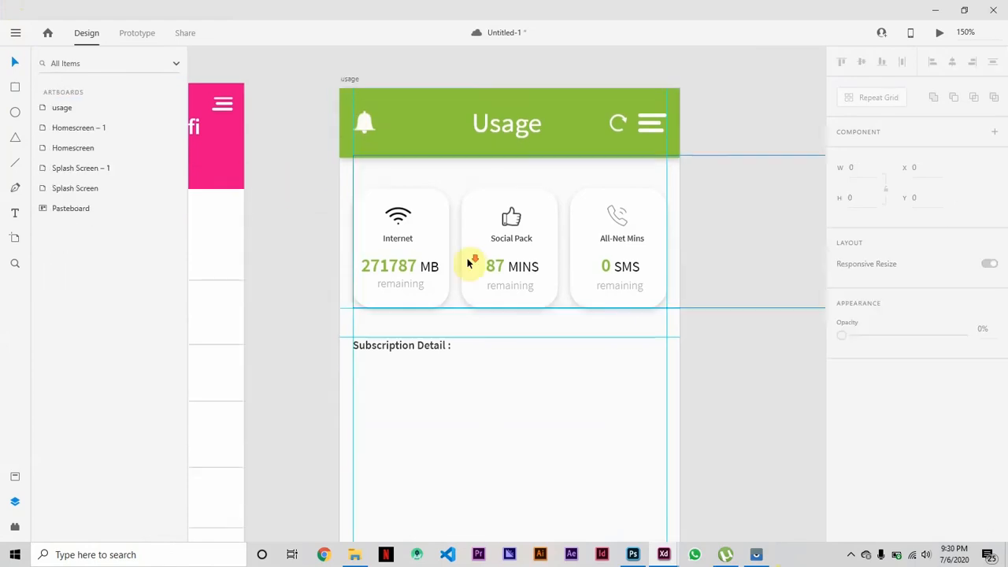
# Draw a rectangle about 332 by 231 px between the vertical guides below the heading, at about X 14, Y 295.
pyautogui.scroll(-7, 468, 263)
pyautogui.hotkey('ctrl', '-')
pyautogui.scroll(3, 469, 263)
pyautogui.click(15, 87)
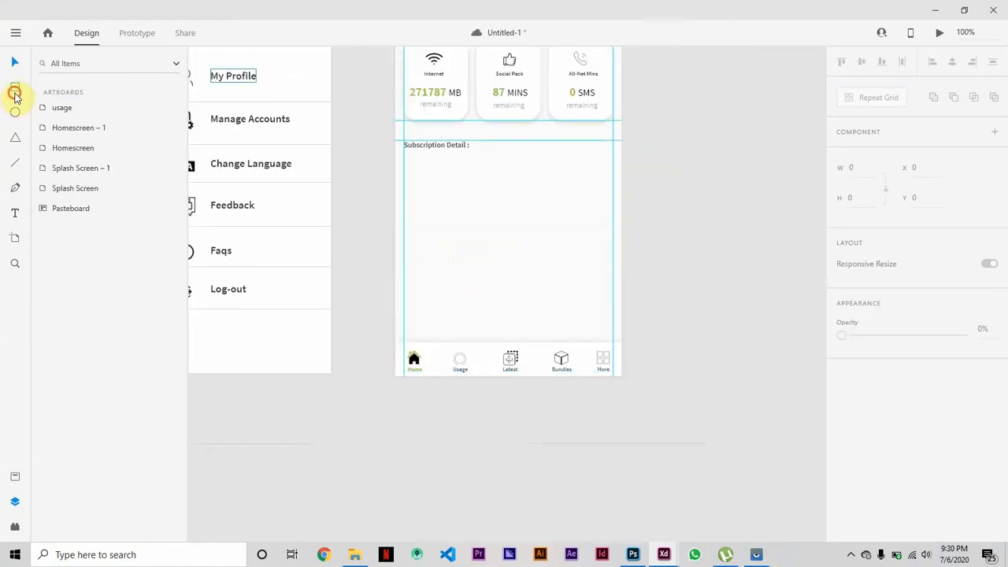
pyautogui.moveTo(404, 159)
pyautogui.mouseDown()
pyautogui.moveTo(450, 218)
pyautogui.moveTo(611, 304)
pyautogui.mouseUp()
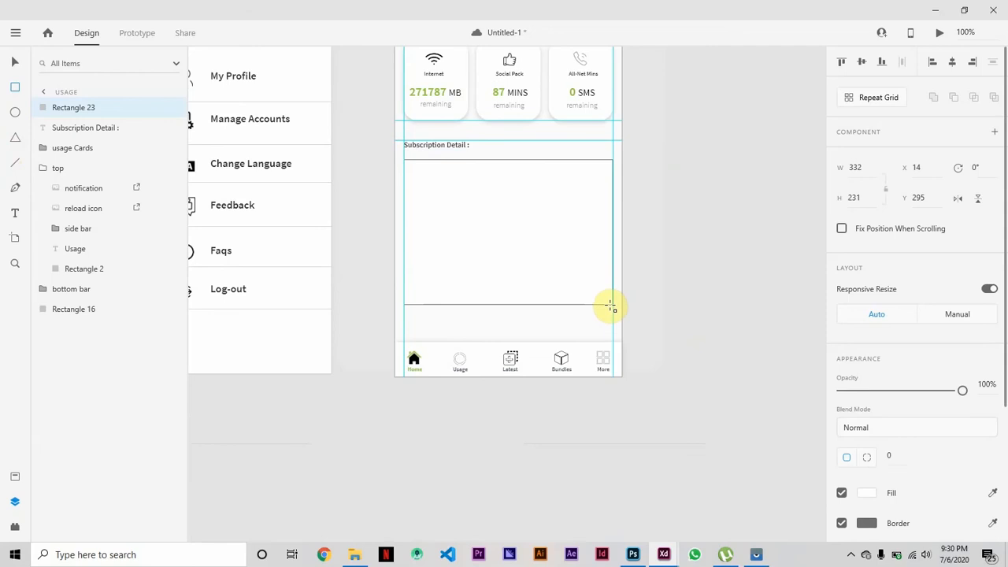
pyautogui.click(16, 63)
# Check the Internet card's corner radius, give the subscription rectangle the same radius of 21 and remove its border.
pyautogui.hscroll(-2, 360, 243)
pyautogui.scroll(3, 360, 243)
pyautogui.click(491, 163)
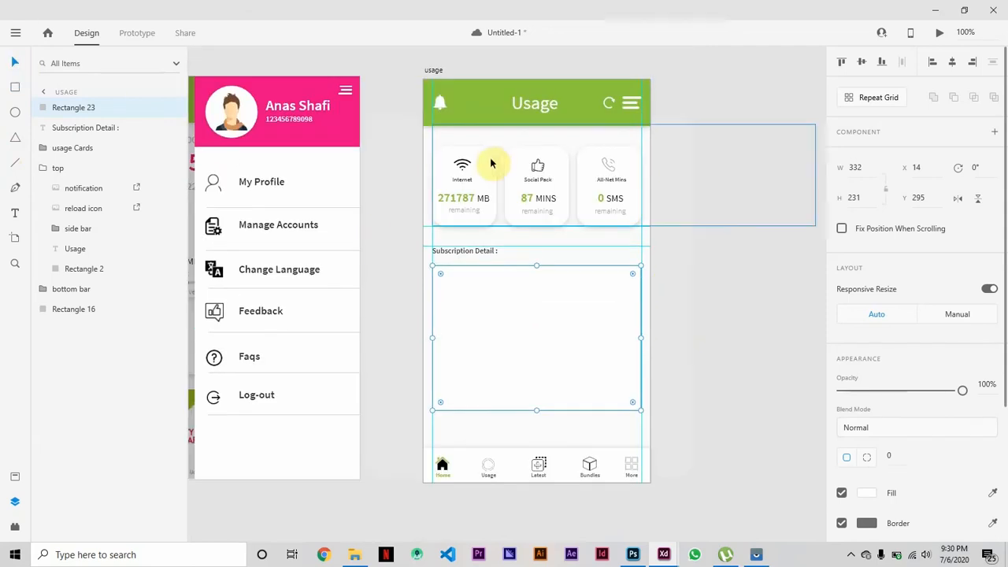
pyautogui.doubleClick(486, 163)
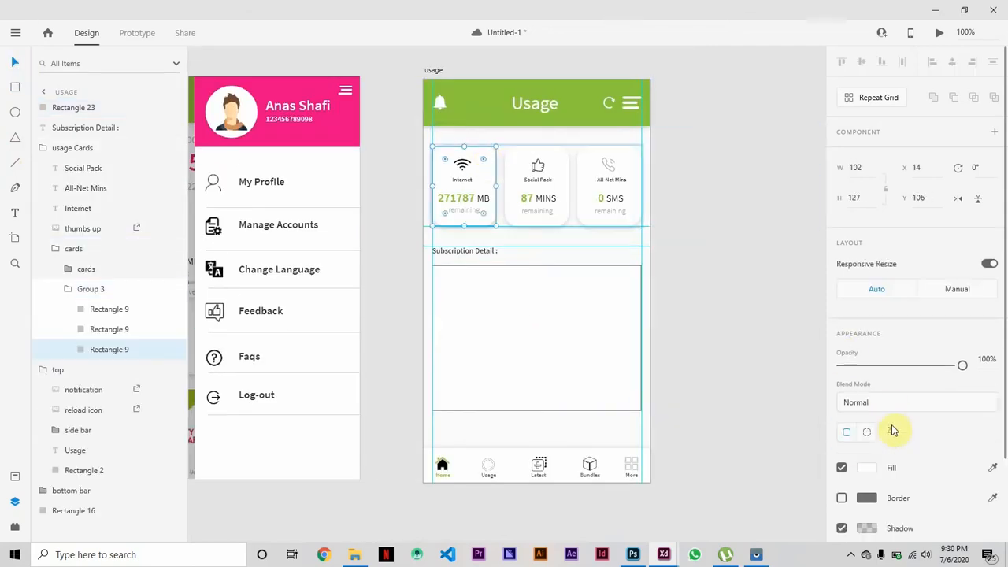
pyautogui.click(625, 323)
pyautogui.scroll(-3, 899, 458)
pyautogui.click(842, 336)
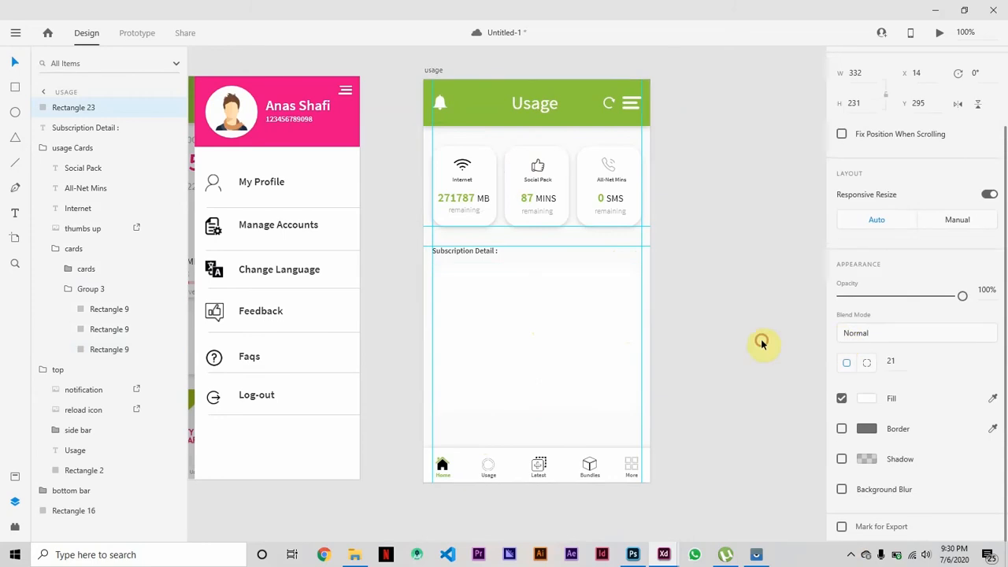
pyautogui.click(777, 354)
# Turn on the shadow for the subscription details card.
pyautogui.click(534, 333)
pyautogui.scroll(-2, 938, 491)
pyautogui.click(842, 459)
pyautogui.click(715, 427)
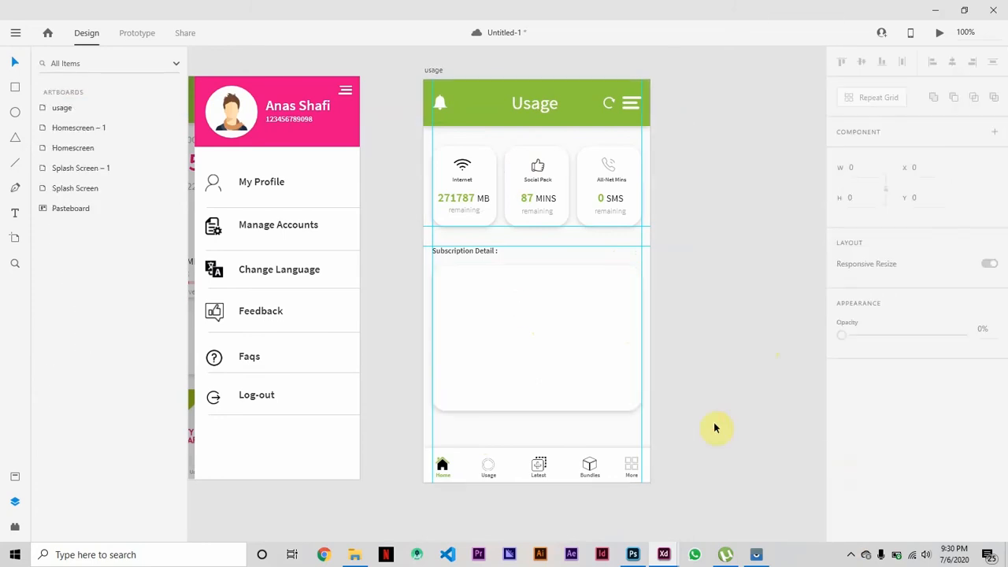
pyautogui.click(558, 308)
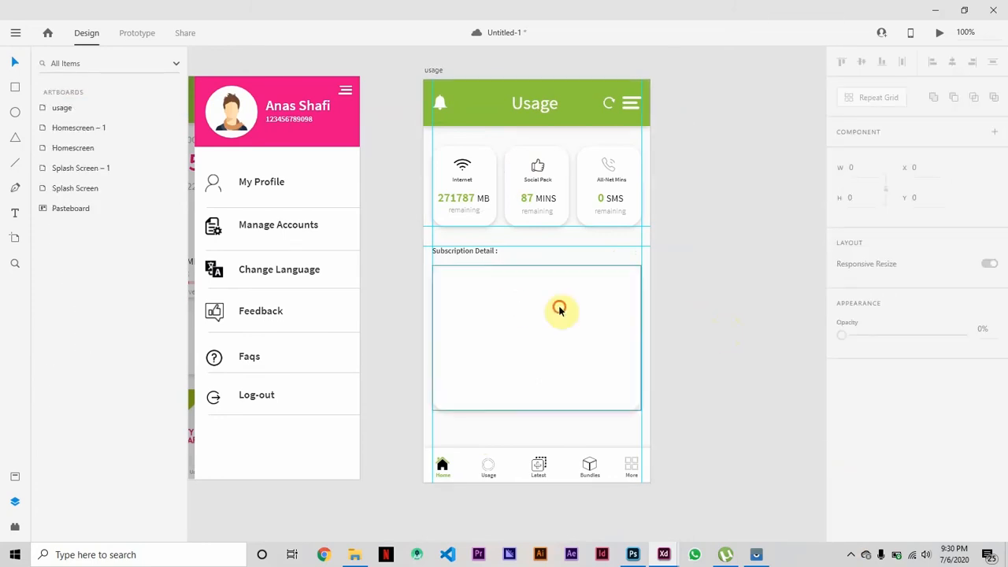
pyautogui.click(709, 302)
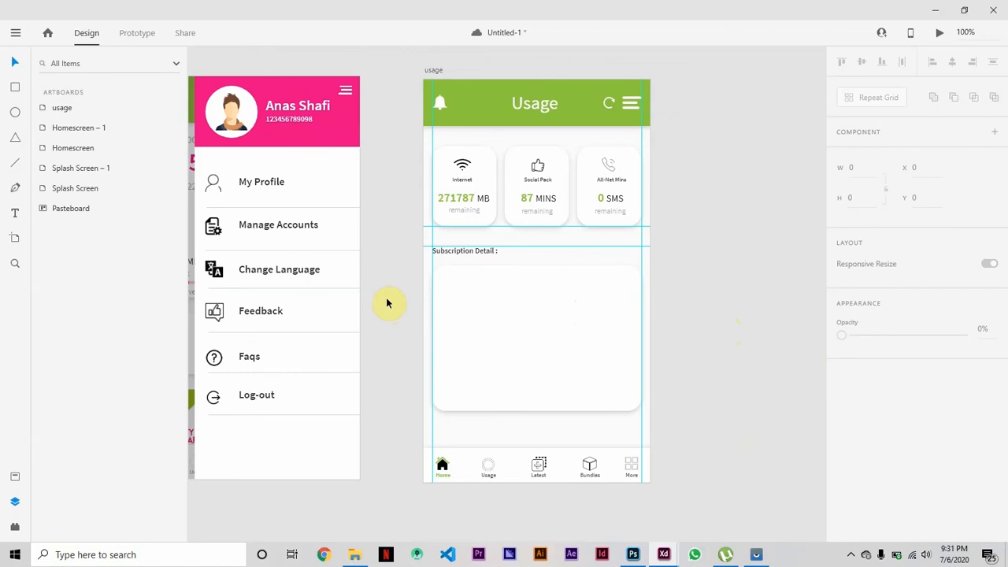
# Consult the phone app and add the title "Super Weekly Premium" inside the subscription card at about X 32, Y 310.
pyautogui.hotkey('ctrl', '+')
pyautogui.scroll(-1, 387, 302)
pyautogui.click(754, 551)
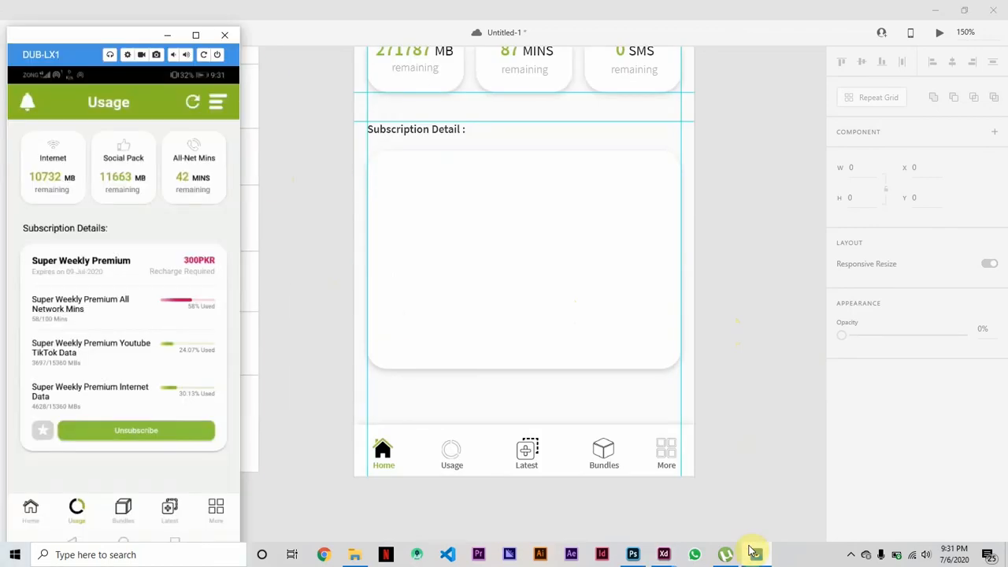
pyautogui.click(756, 552)
pyautogui.click(18, 215)
pyautogui.click(395, 171)
pyautogui.write('s')
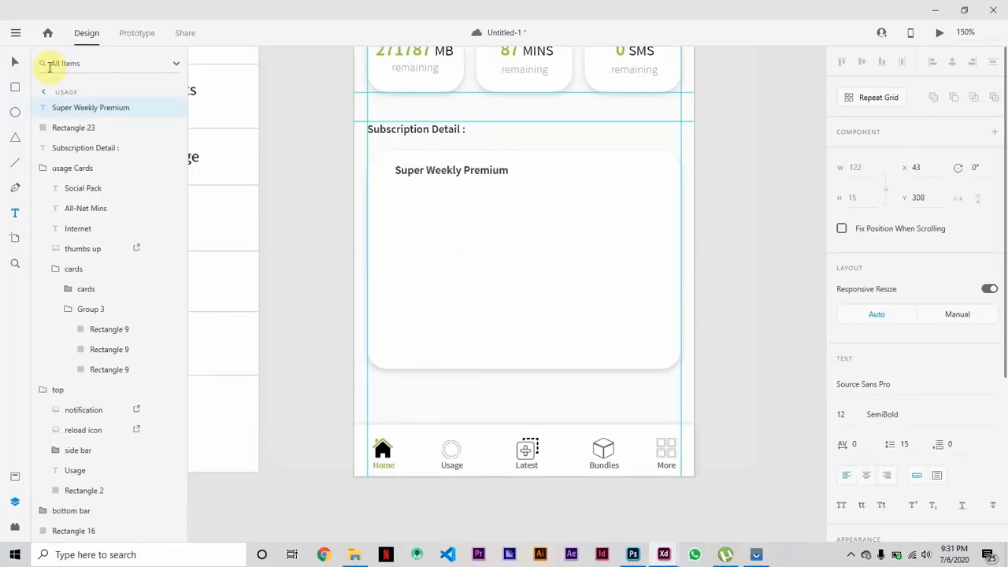
pyautogui.press('Escape')
pyautogui.moveTo(468, 176); pyautogui.dragTo(458, 176)
# Change the "Super Weekly Premium" title's fill to black.
pyautogui.scroll(-4, 924, 449)
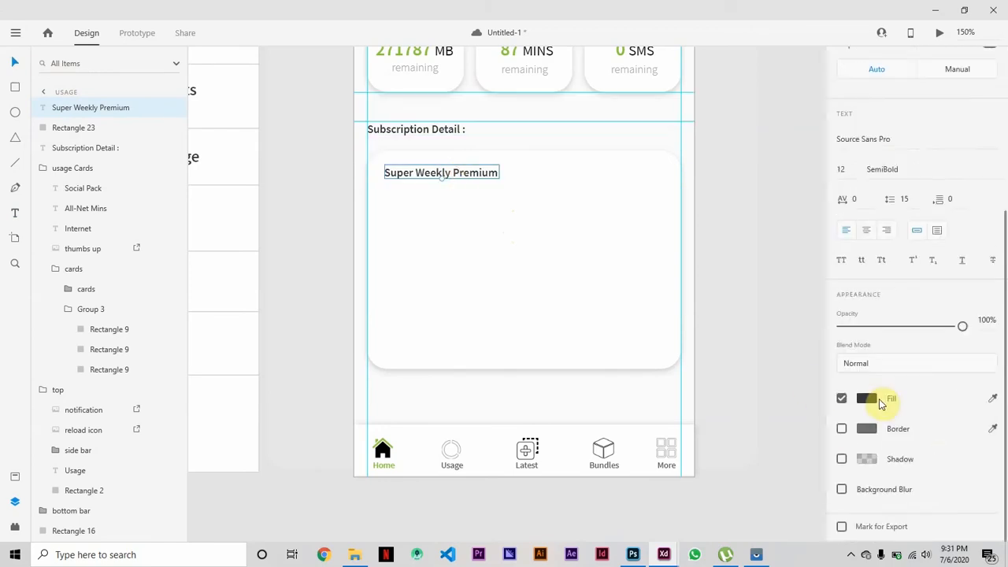
pyautogui.click(869, 398)
pyautogui.moveTo(689, 403); pyautogui.dragTo(666, 421)
pyautogui.click(778, 226)
pyautogui.click(437, 177)
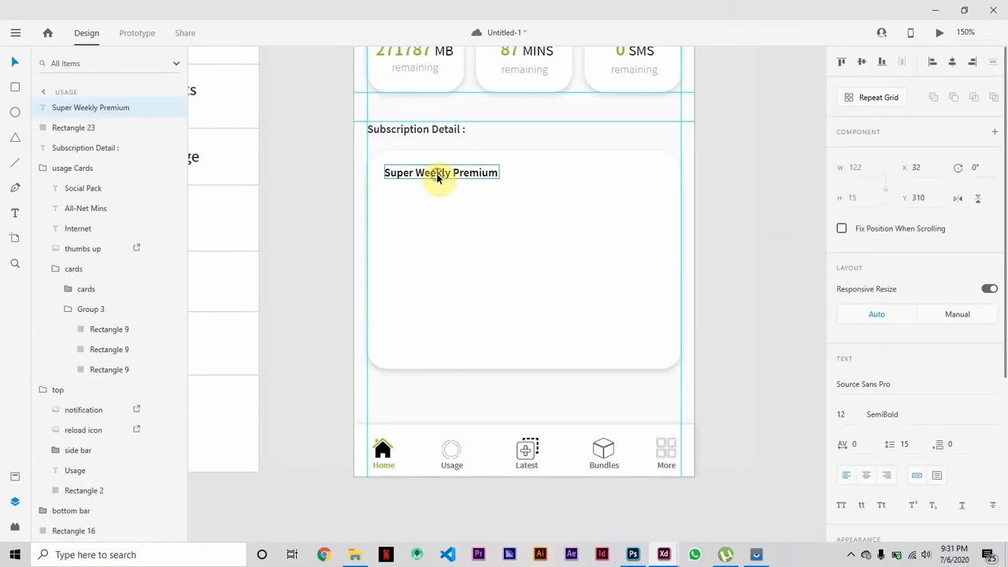
pyautogui.click(431, 188)
# Add the text "Expires on 09-jul-2020" under the plan title and set its size to 9.
pyautogui.click(17, 212)
pyautogui.scroll(3, 315, 184)
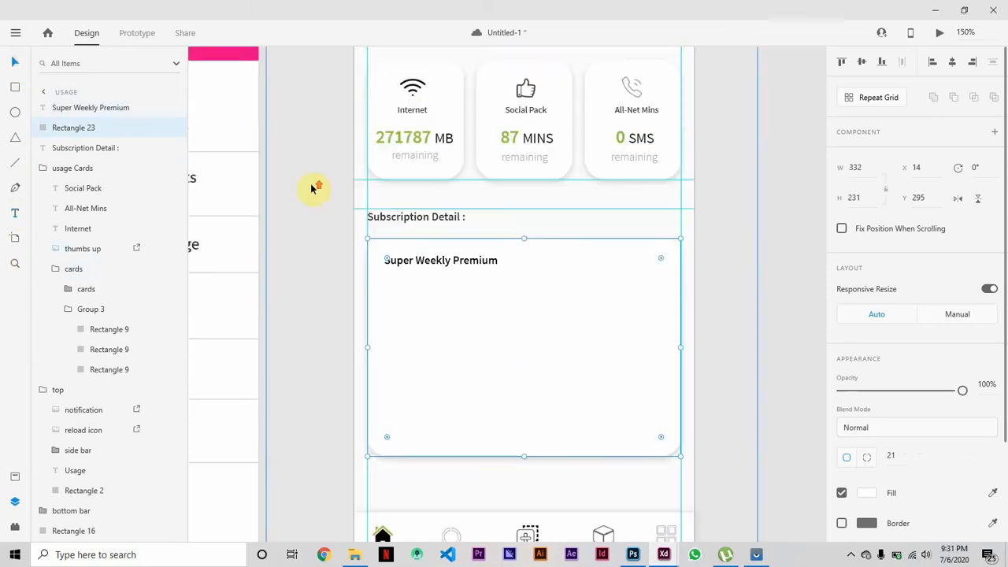
pyautogui.scroll(-4, 282, 335)
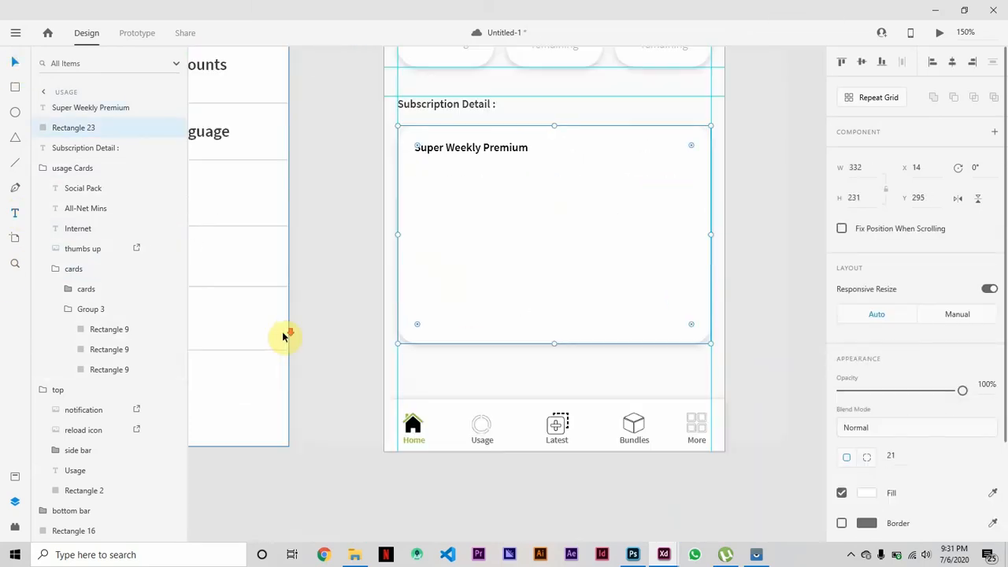
pyautogui.click(386, 161)
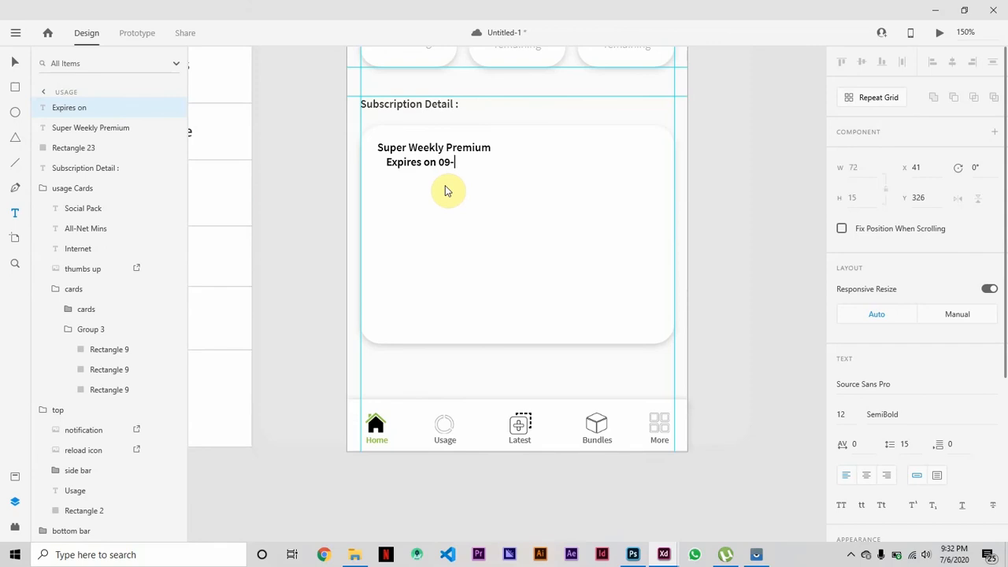
pyautogui.press('Escape')
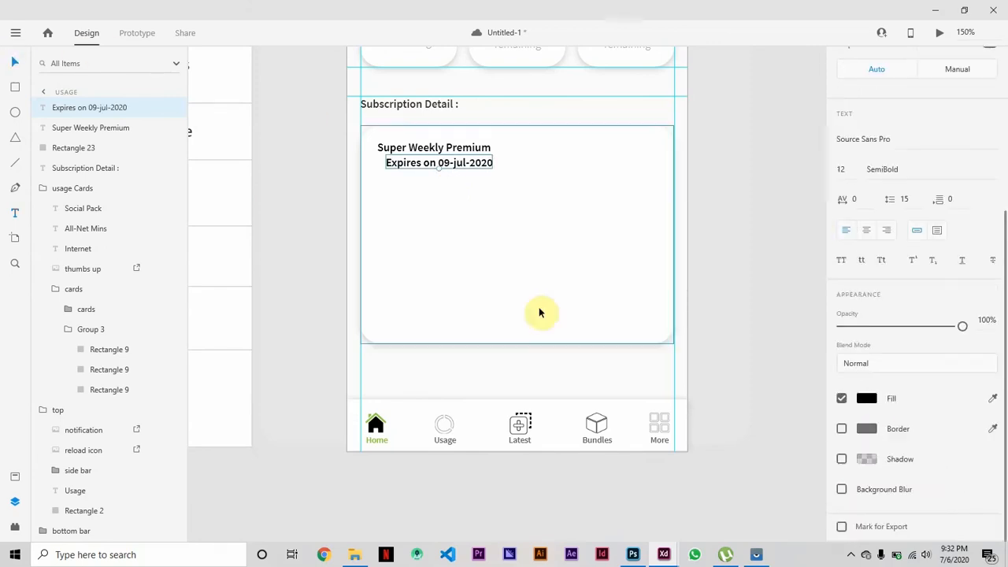
pyautogui.press('Return')
# Style the expiry text in the saved grey and Regular weight, and align it under the plan title at about X 33, Y 329.
pyautogui.click(866, 399)
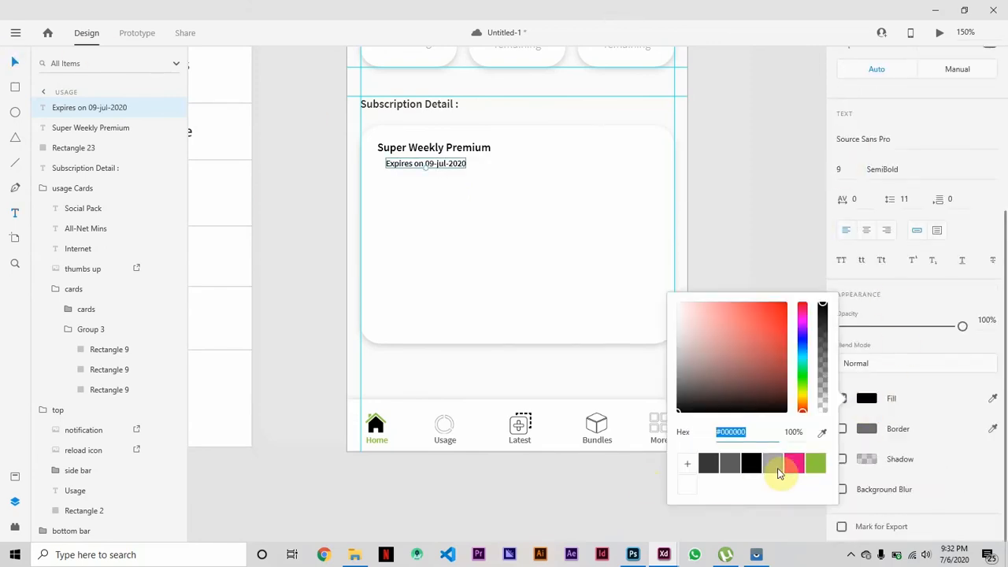
pyautogui.click(777, 467)
pyautogui.click(646, 370)
pyautogui.moveTo(447, 162); pyautogui.dragTo(440, 165)
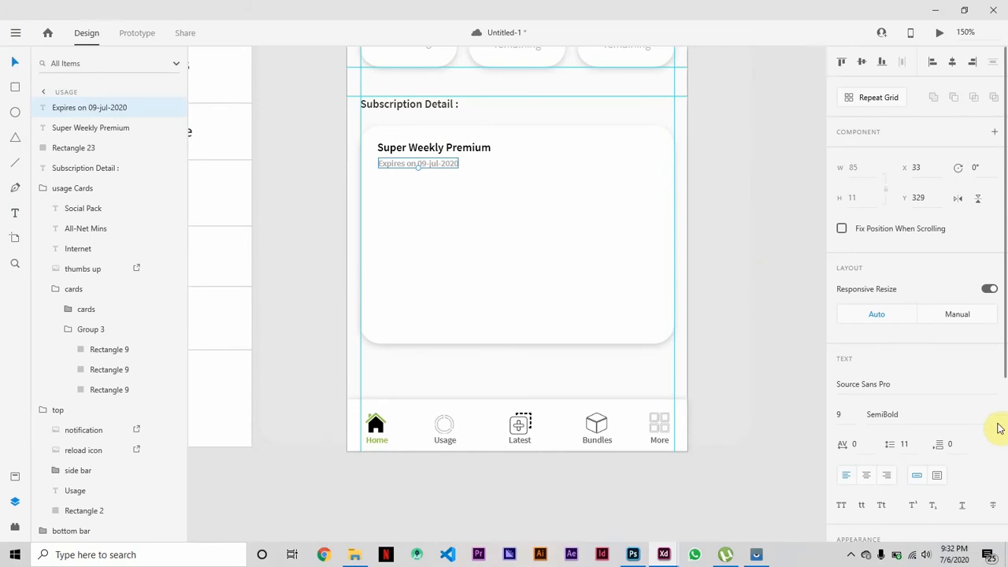
pyautogui.click(735, 239)
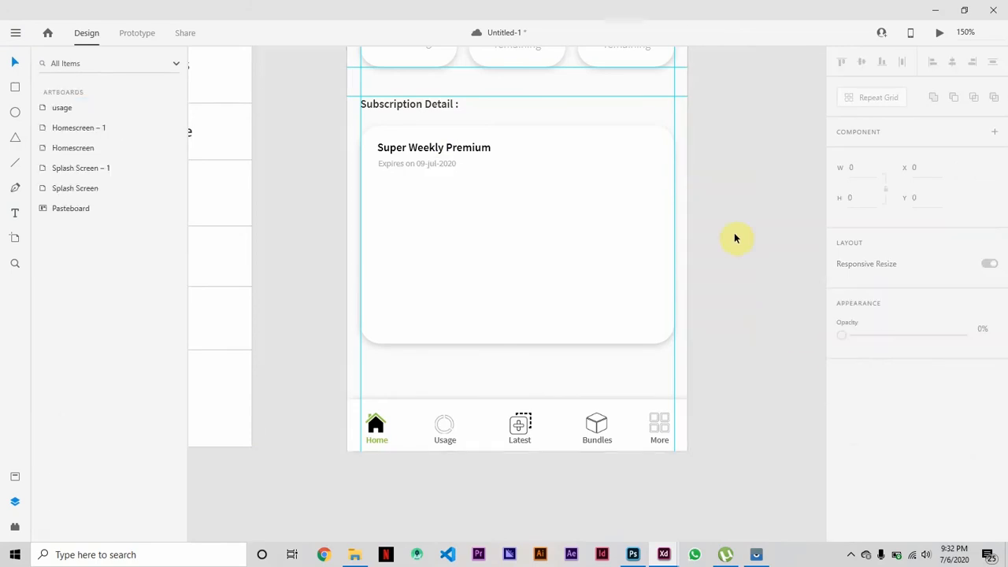
# Copy the expiry text to the opposite side of the subscription card and place vertical guides at the card's inner text margins.
pyautogui.moveTo(430, 165); pyautogui.dragTo(636, 164)
pyautogui.moveTo(348, 120); pyautogui.dragTo(379, 164)
pyautogui.moveTo(360, 123); pyautogui.dragTo(633, 166)
# Replace the copied text with "Recharge Required" and align its end to the inner guide at X 255.
pyautogui.doubleClick(636, 165)
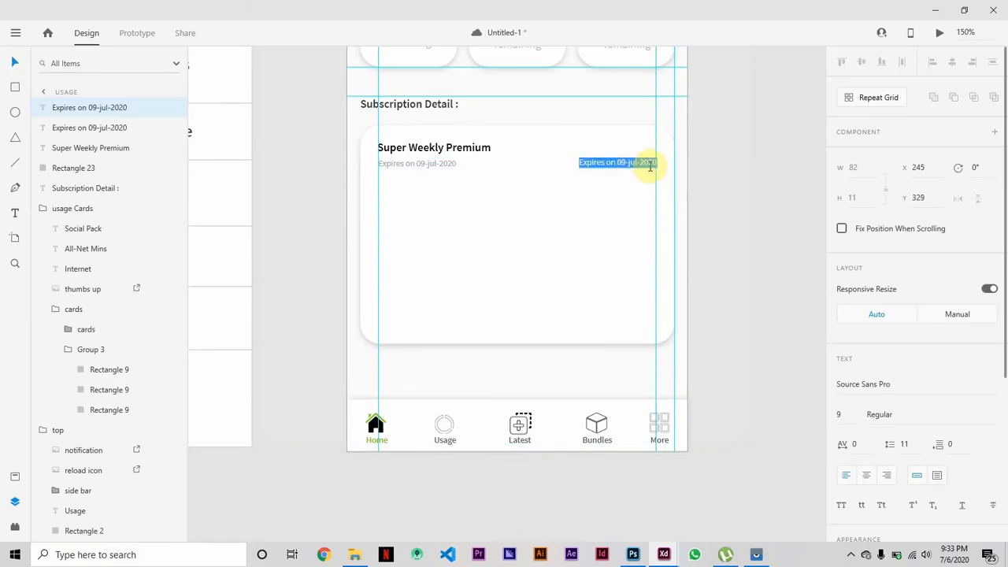
pyautogui.write('d')
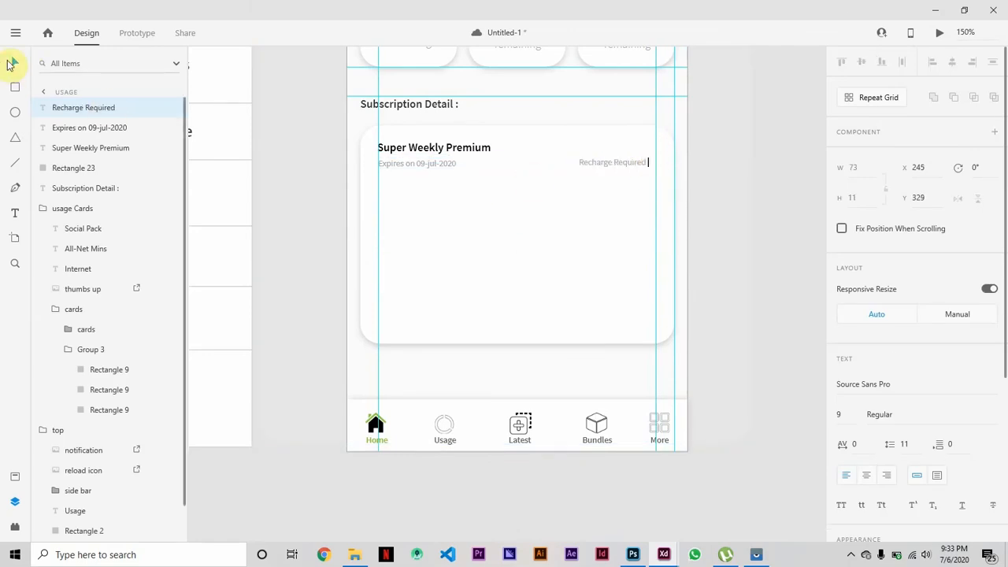
pyautogui.press('Escape')
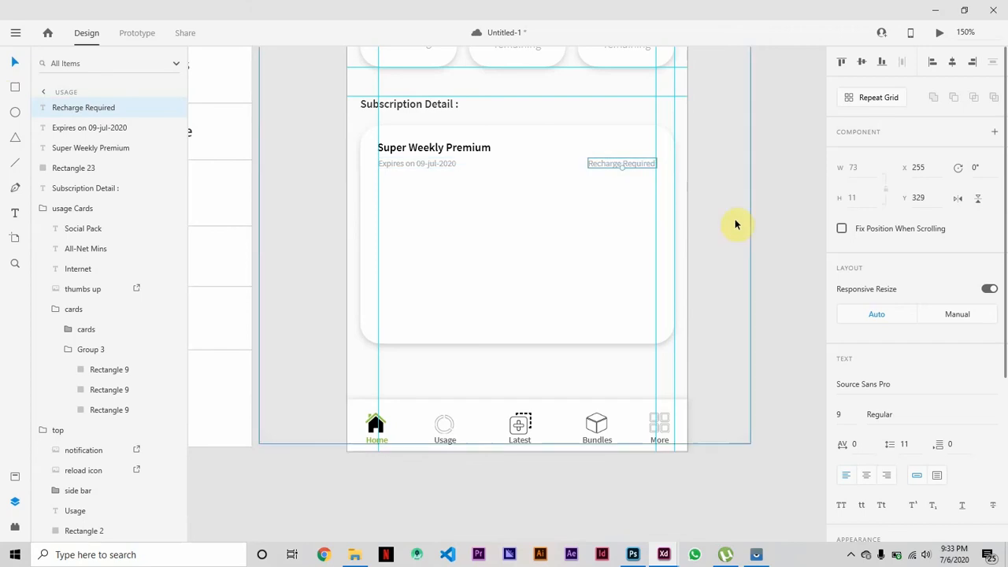
# Copy the plan title to the opposite side of the subscription card, replace it with "300PKR", and align its end to the inner guide at X 287.
pyautogui.click(269, 141)
pyautogui.click(453, 149)
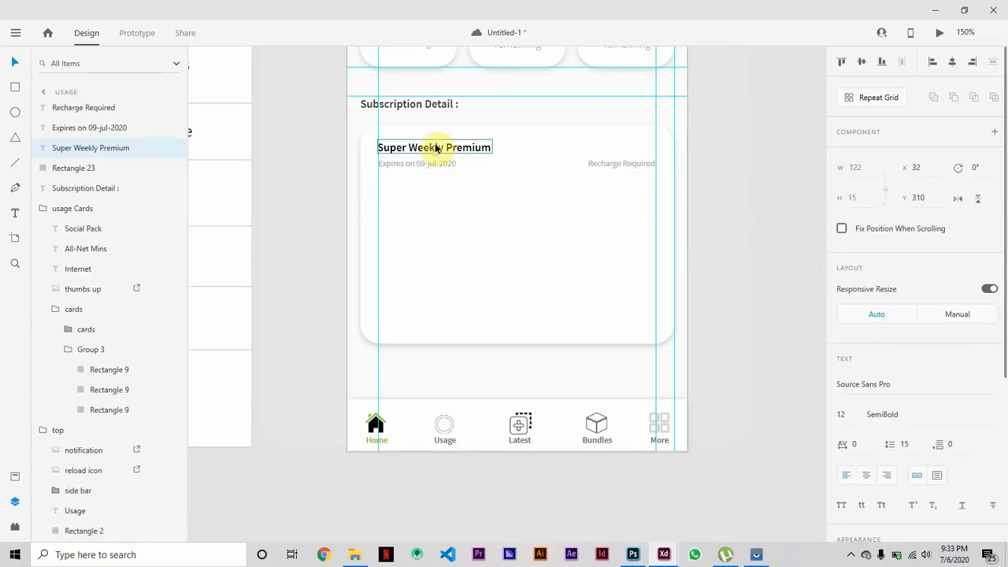
pyautogui.moveTo(453, 148); pyautogui.dragTo(598, 148)
pyautogui.doubleClick(598, 147)
pyautogui.hotkey('ctrl', 'a')
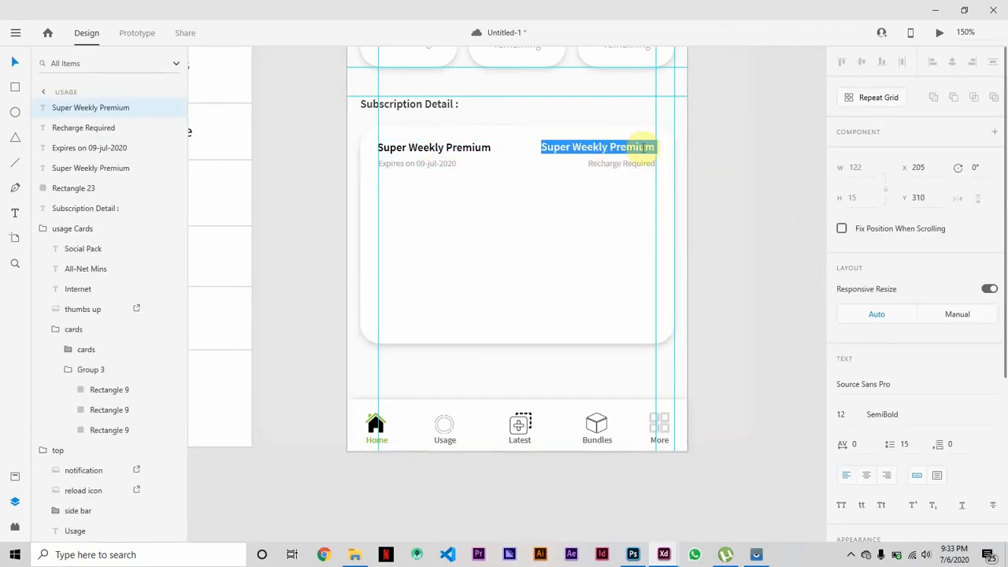
pyautogui.write('300PKR')
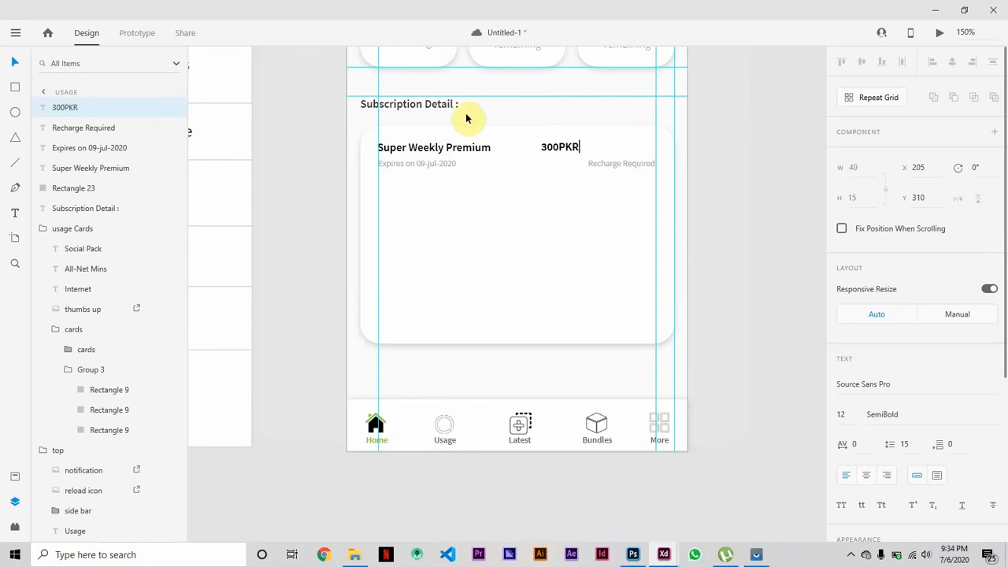
pyautogui.press('Escape')
pyautogui.moveTo(563, 150); pyautogui.dragTo(637, 150)
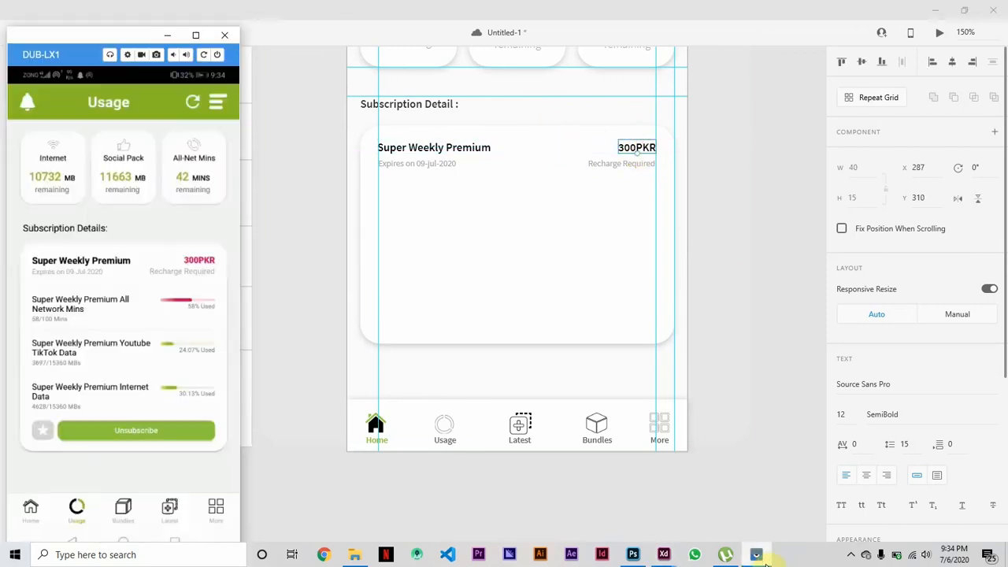
# Fill the "300PKR" price text with the saved pink colour.
pyautogui.scroll(-5, 905, 355)
pyautogui.click(866, 399)
pyautogui.click(792, 461)
pyautogui.click(766, 200)
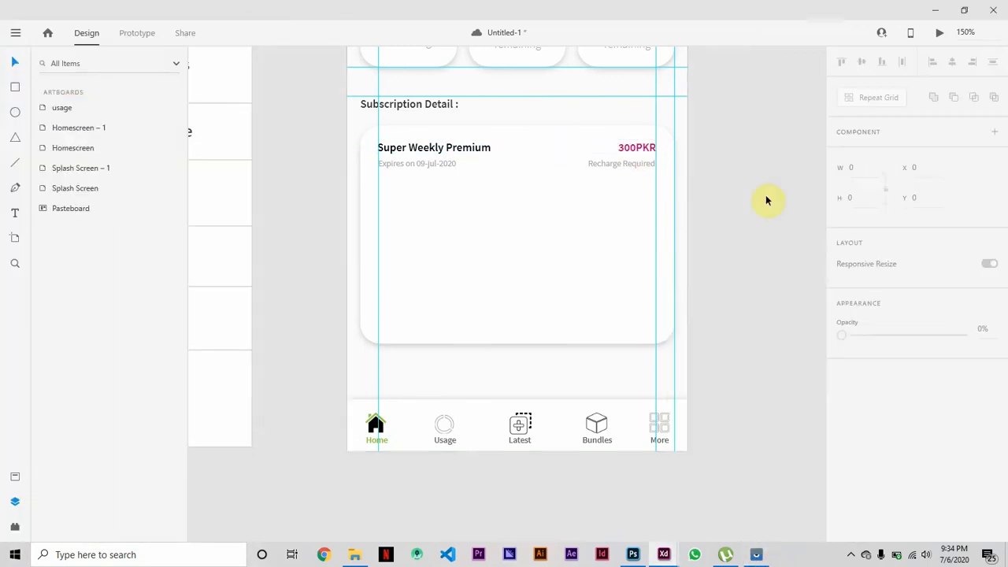
# Draw a horizontal divider about 294 wide under the plan header at Y 361.5 and set its border size to 0.5.
pyautogui.click(14, 163)
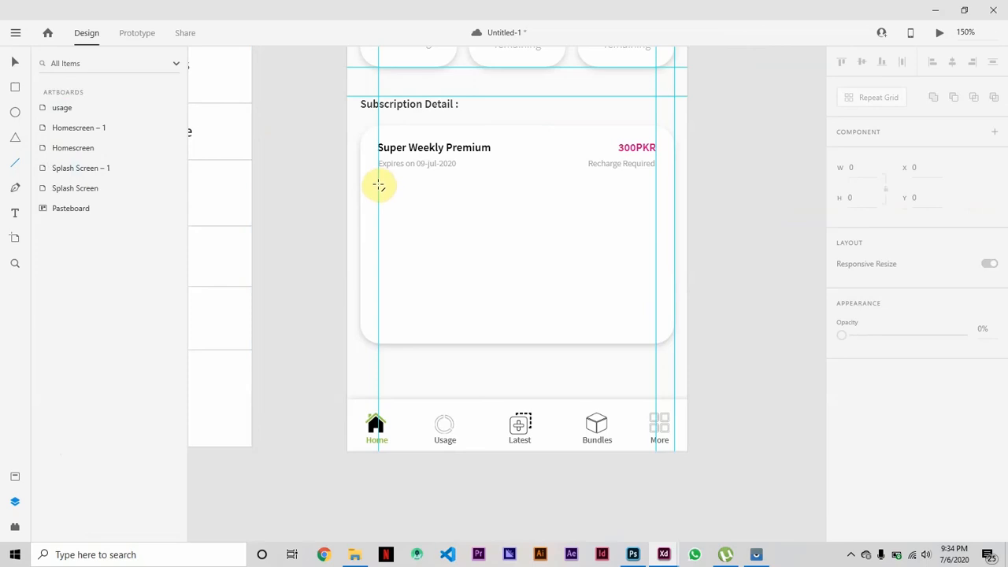
pyautogui.moveTo(378, 189); pyautogui.dragTo(656, 188)
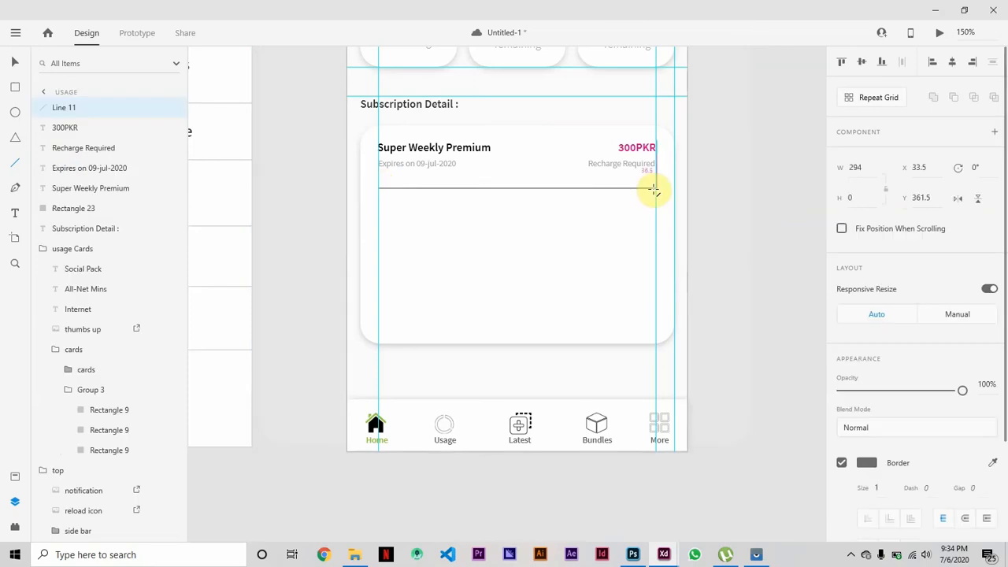
pyautogui.click(218, 160)
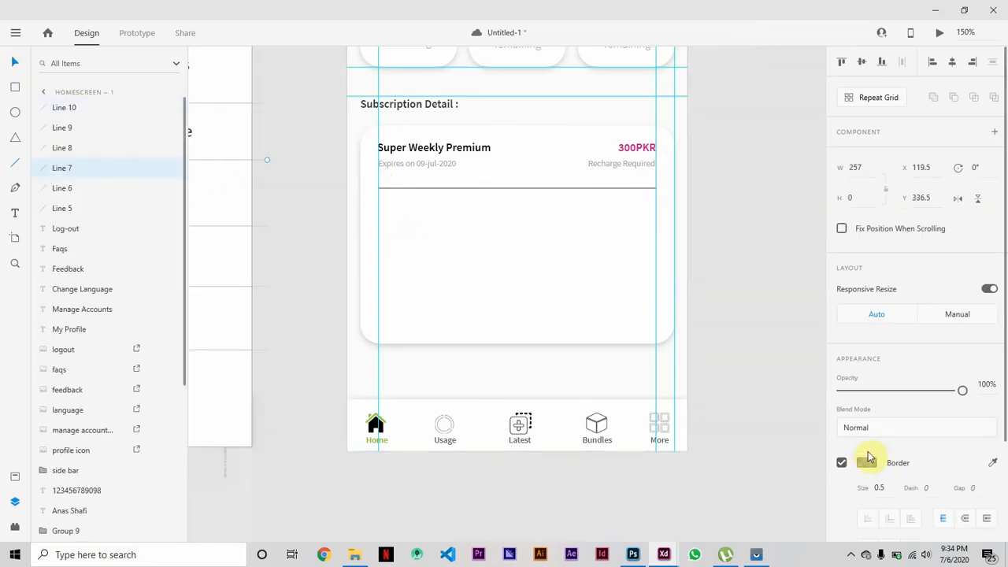
pyautogui.click(867, 463)
pyautogui.click(556, 189)
pyautogui.click(879, 489)
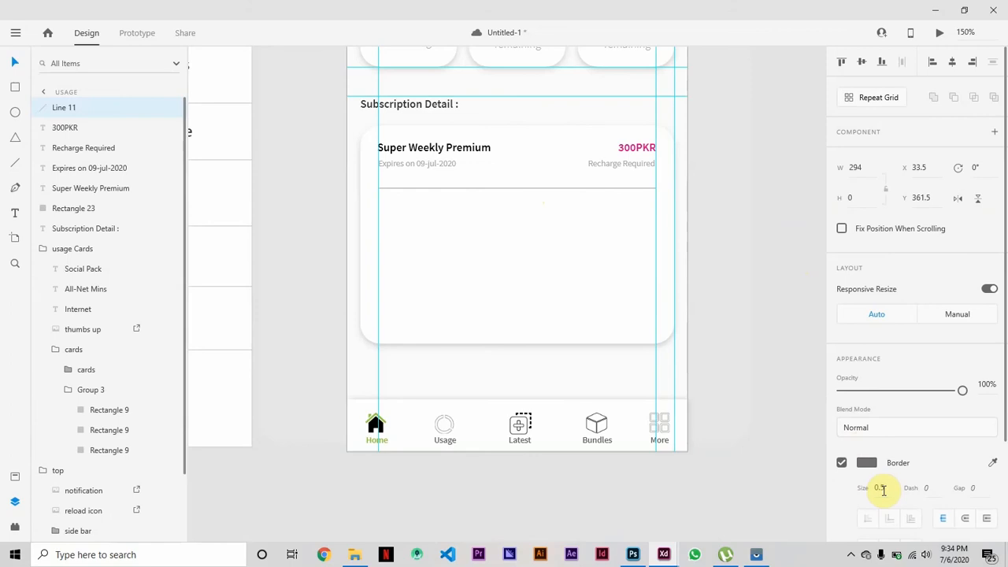
# Set the divider's border colour to 50% opacity.
pyautogui.click(867, 462)
pyautogui.click(802, 471)
pyautogui.write('50')
pyautogui.click(776, 390)
# Gauge the card's top text margin with the horizontal guides, then place them on the divider and the same distance below it.
pyautogui.moveTo(468, 95); pyautogui.dragTo(488, 126)
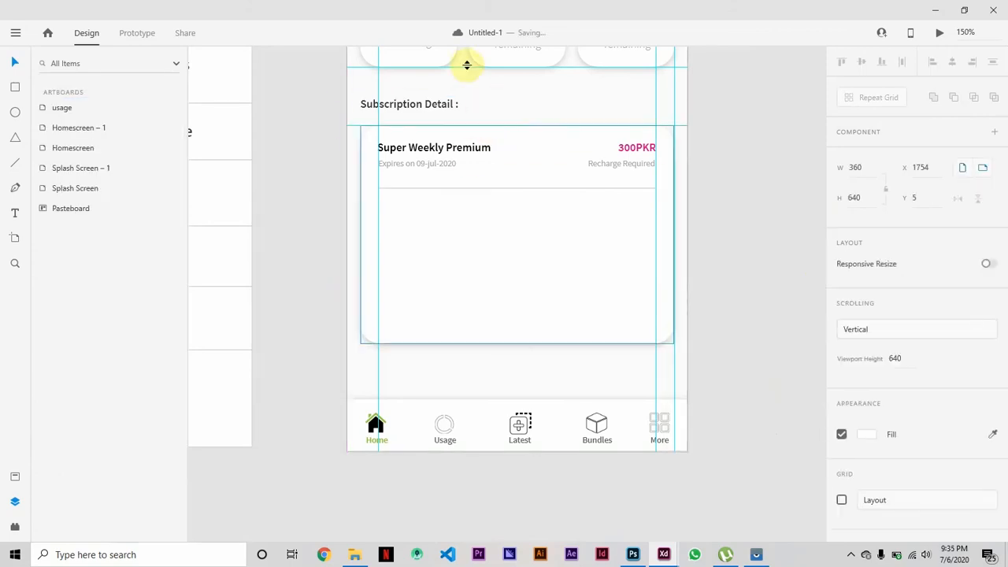
pyautogui.moveTo(467, 66); pyautogui.dragTo(467, 144)
pyautogui.moveTo(376, 134); pyautogui.dragTo(379, 134)
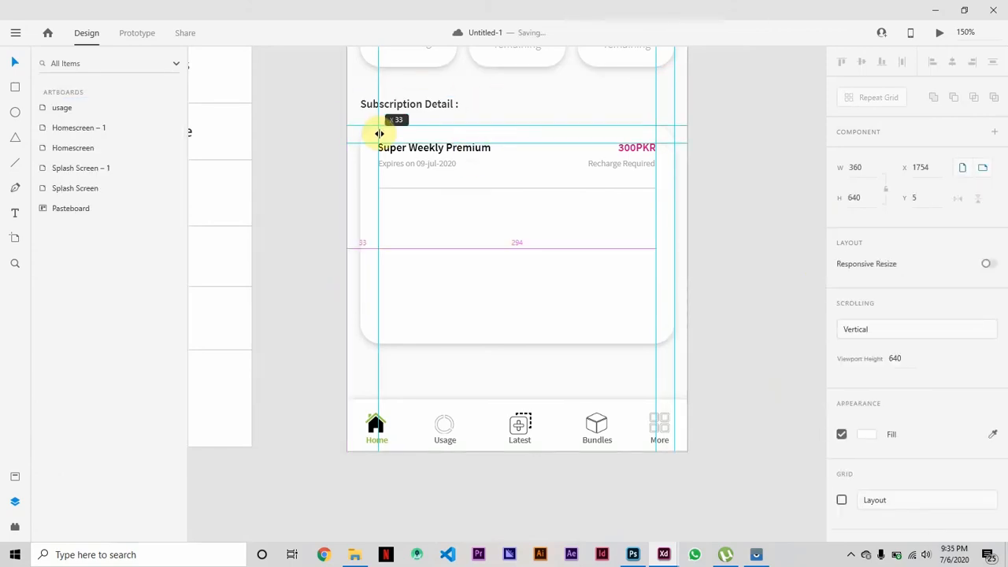
pyautogui.moveTo(491, 147); pyautogui.dragTo(493, 189)
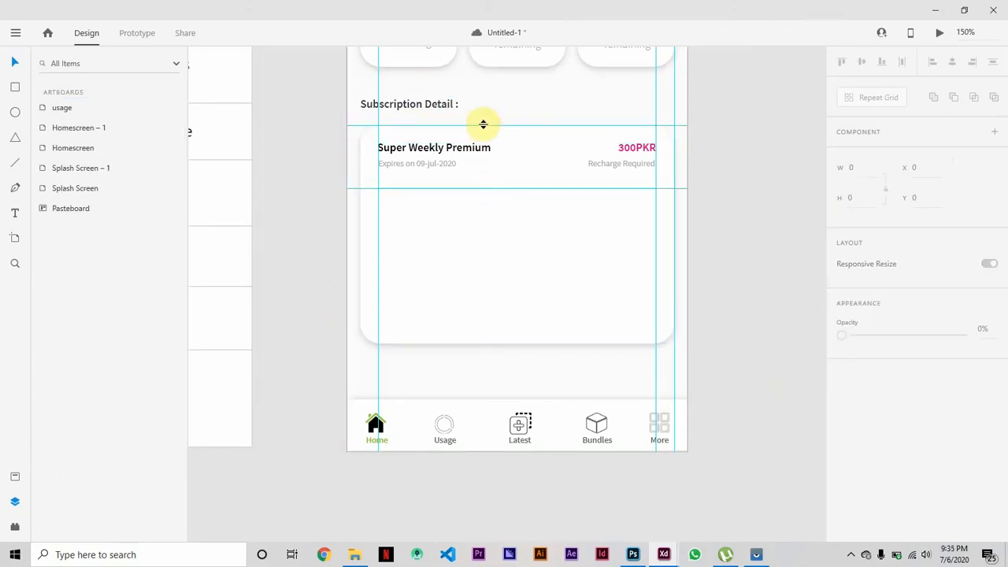
pyautogui.moveTo(483, 123); pyautogui.dragTo(478, 207)
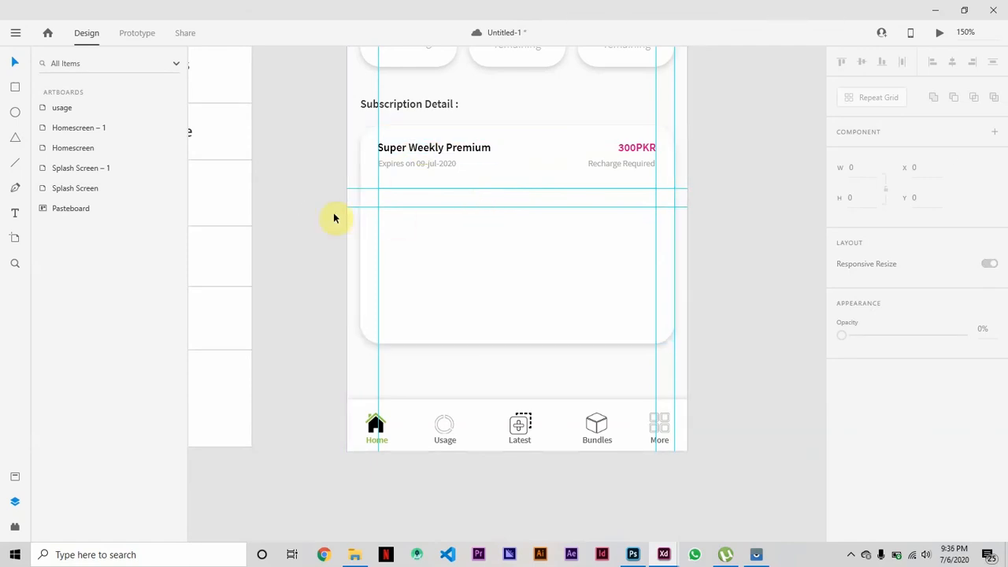
# Check the first usage item in the phone mirror window and add the two-line text "Super Weekly Premium All Network mins" below the divider.
pyautogui.press('t')
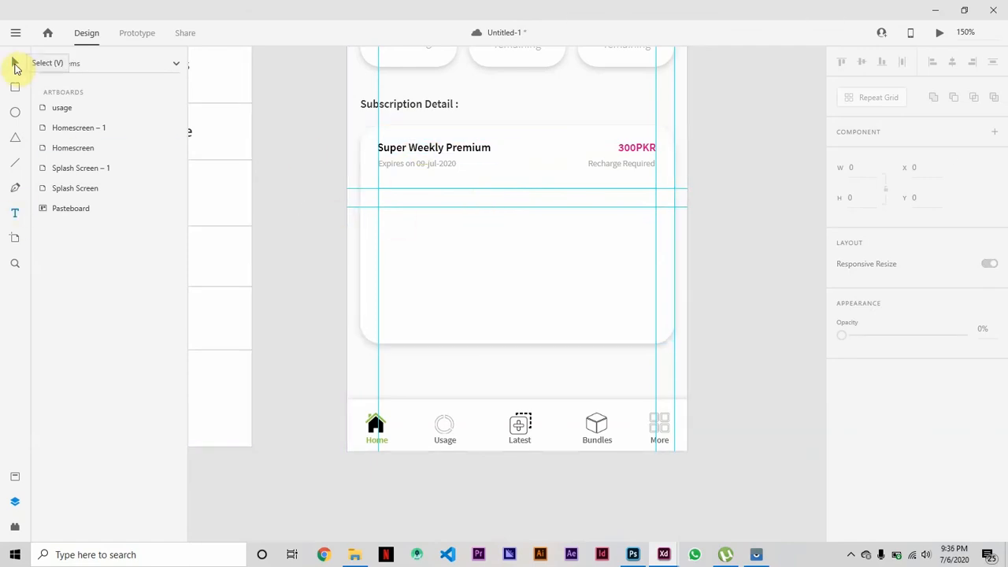
pyautogui.click(15, 64)
pyautogui.click(757, 554)
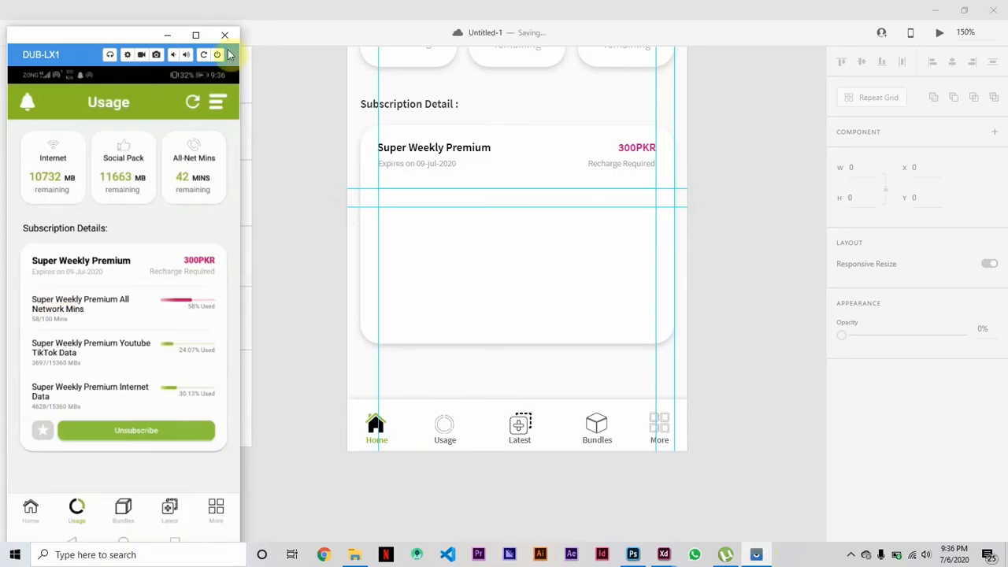
pyautogui.click(234, 36)
pyautogui.click(15, 213)
pyautogui.click(384, 214)
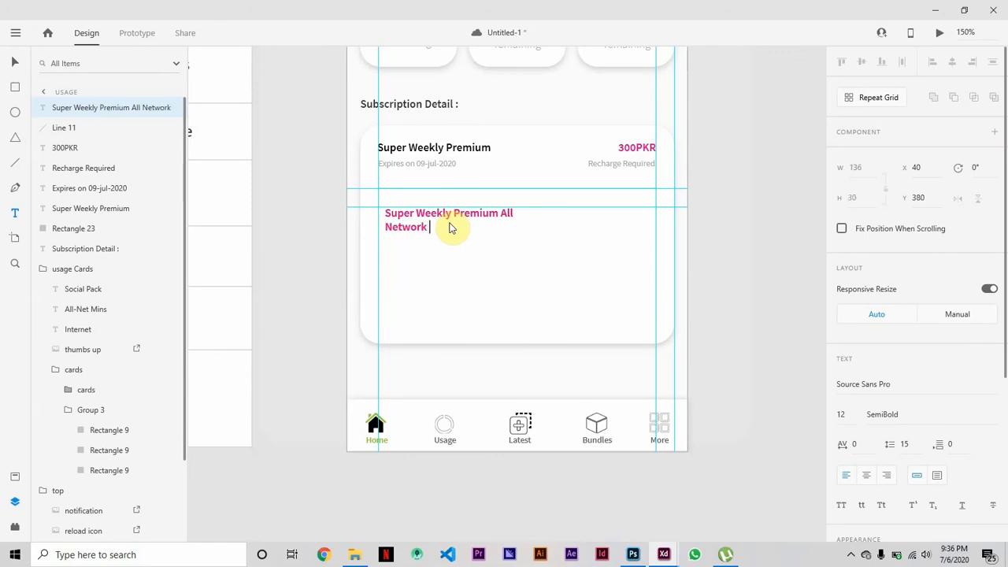
pyautogui.click(15, 61)
# Fill the "Super Weekly Premium All Network mins" text with the saved dark grey.
pyautogui.scroll(-3, 961, 407)
pyautogui.click(867, 397)
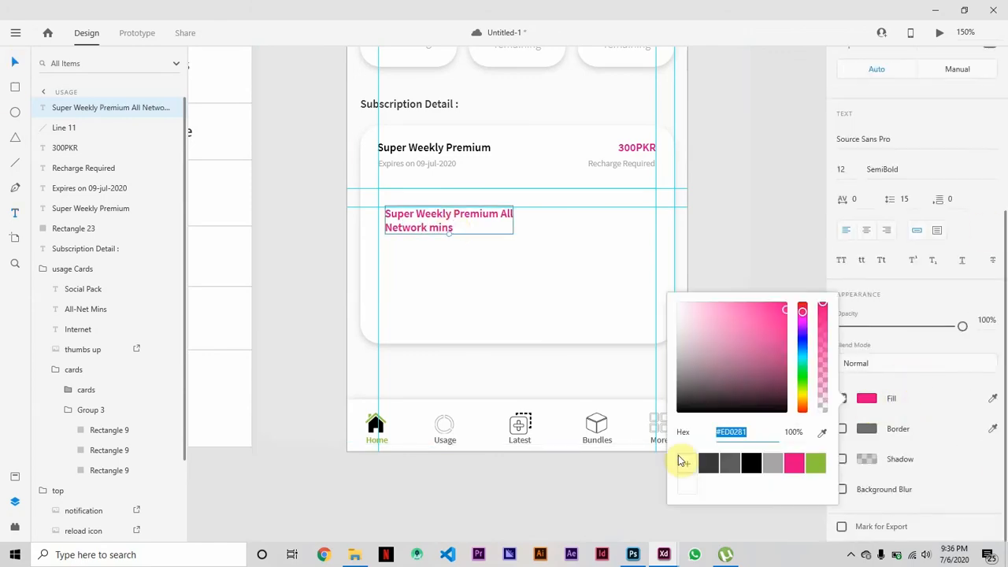
pyautogui.click(709, 464)
pyautogui.click(657, 417)
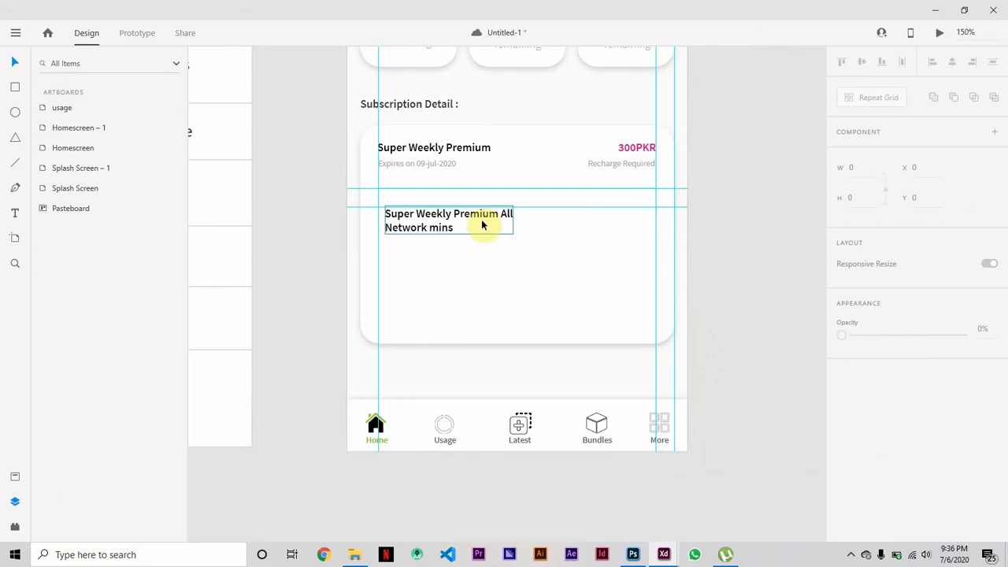
# Set the usage item text to Regular weight and size 10, and align it to the guides at X 33, Y 381.
pyautogui.click(480, 225)
pyautogui.click(905, 415)
pyautogui.click(889, 341)
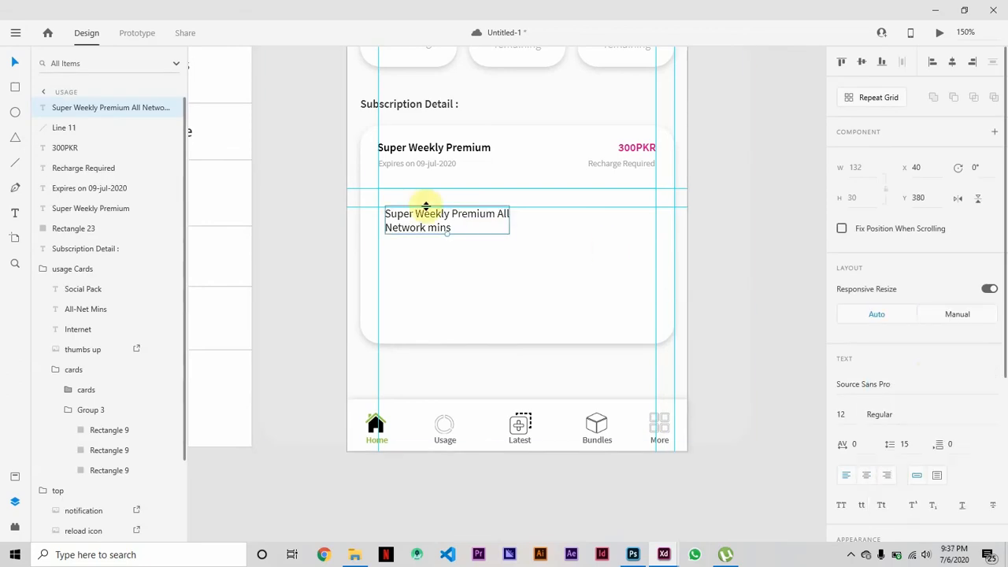
pyautogui.click(849, 415)
pyautogui.press('Down')
pyautogui.press('Down')
pyautogui.click(776, 265)
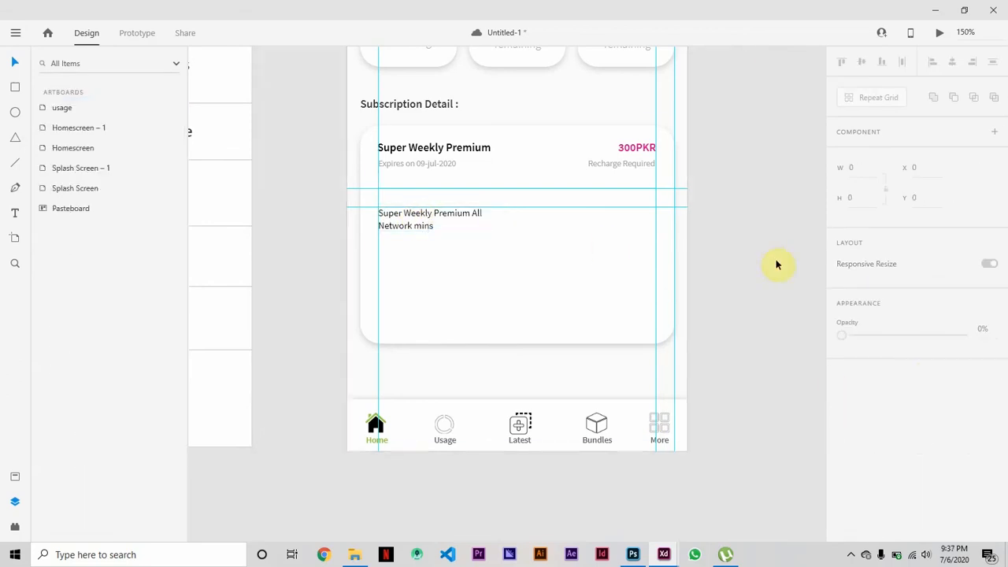
pyautogui.click(409, 211)
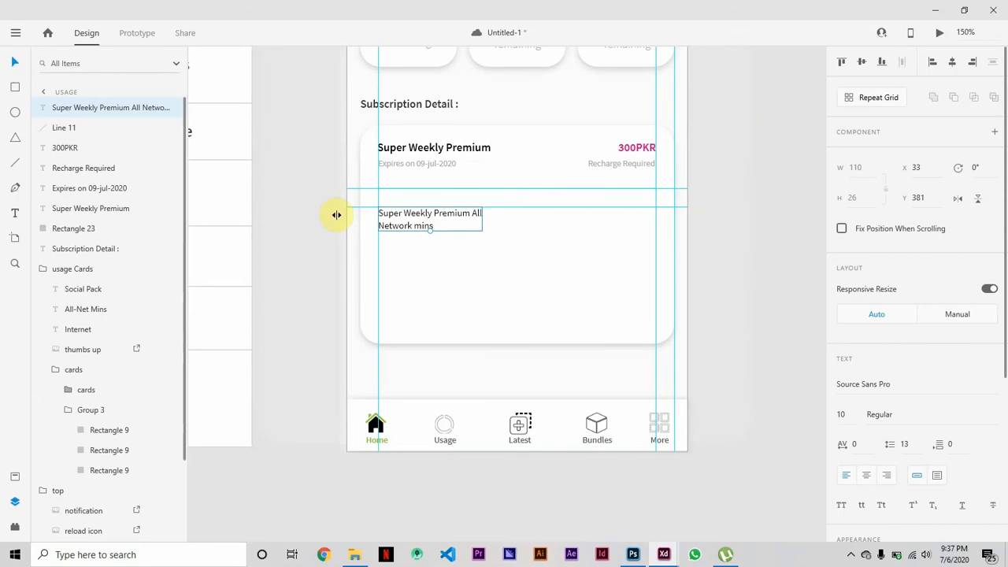
pyautogui.click(741, 301)
# Copy the expiry text beneath the usage item text at X 33, Y 411 and replace it with "58/100 Mins".
pyautogui.keyDown('alt'); pyautogui.moveTo(407, 163); pyautogui.dragTo(406, 240); pyautogui.keyUp('alt')
pyautogui.doubleClick(401, 241)
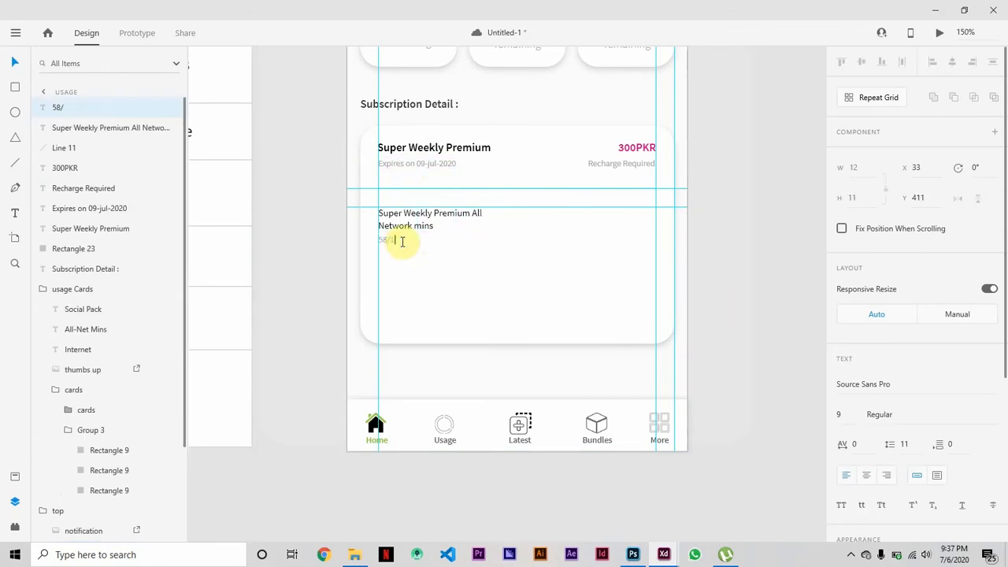
pyautogui.click(11, 68)
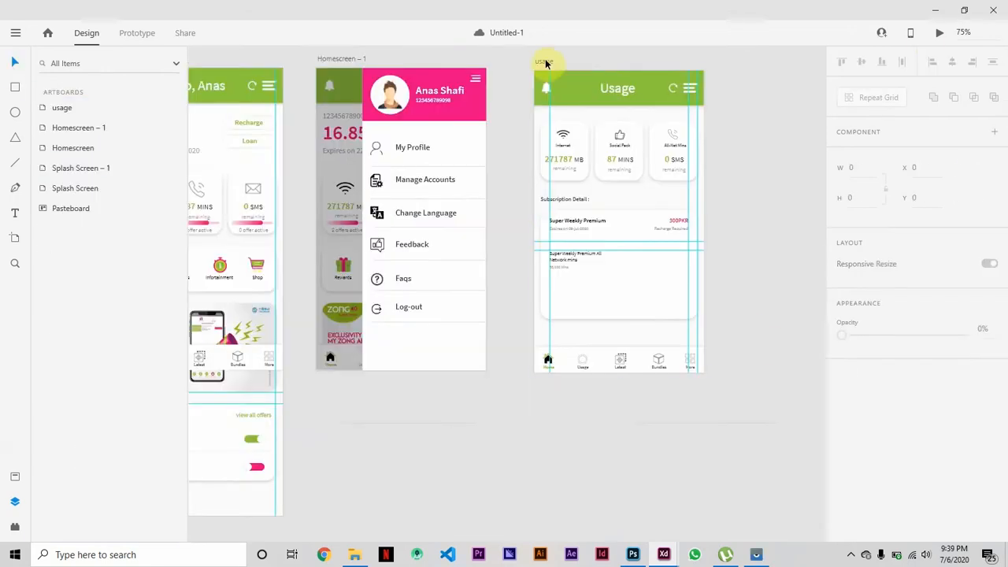
# Preview the Usage artboard to check the subscription card, then close the preview.
pyautogui.click(544, 62)
pyautogui.click(939, 34)
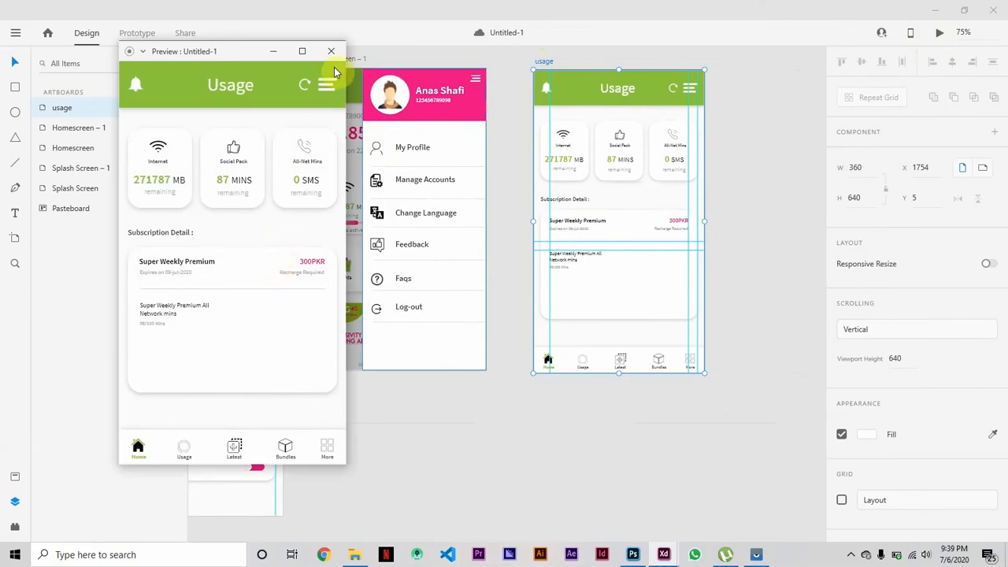
pyautogui.click(332, 53)
# Group the usage item text with "58/100 Mins" and move the group up to Y 371.
pyautogui.scroll(5, 614, 293)
pyautogui.click(568, 224)
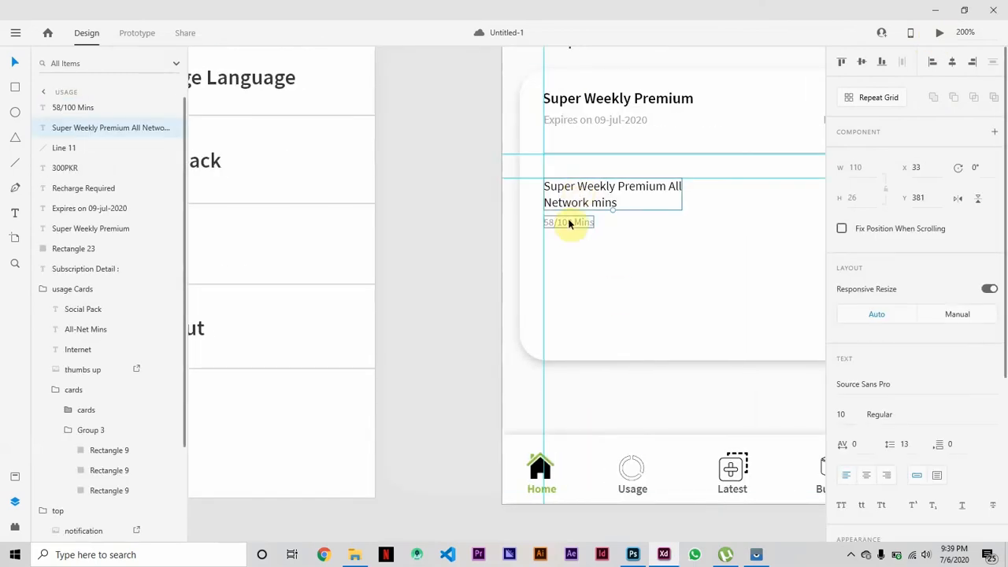
pyautogui.hotkey('shift', 'Up')
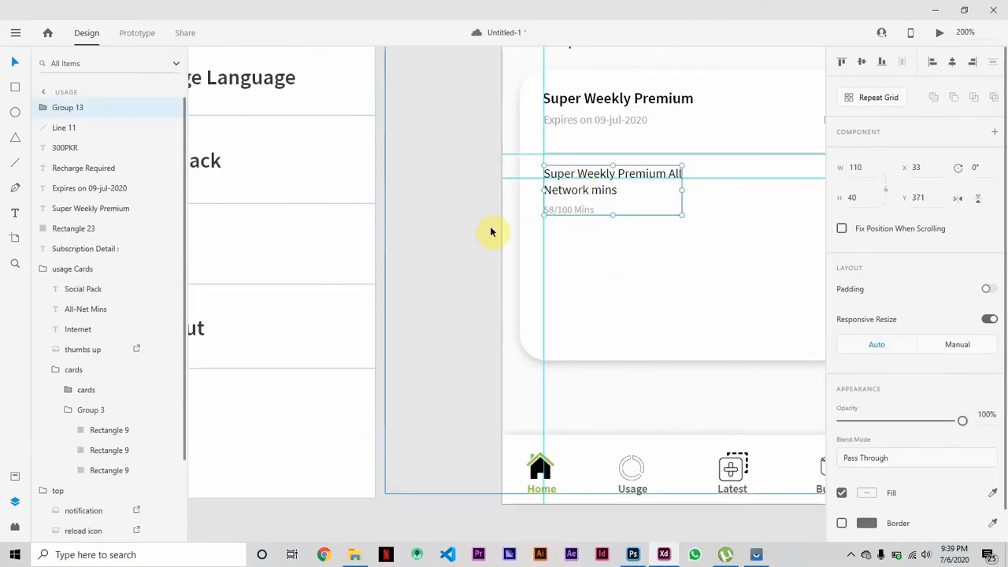
# Move the horizontal guides up from the divider area, bringing one just above the "Subscription Detail :" heading.
pyautogui.moveTo(517, 177); pyautogui.dragTo(523, 154)
pyautogui.scroll(2, 547, 279)
pyautogui.moveTo(546, 275); pyautogui.dragTo(545, 150)
pyautogui.click(465, 268)
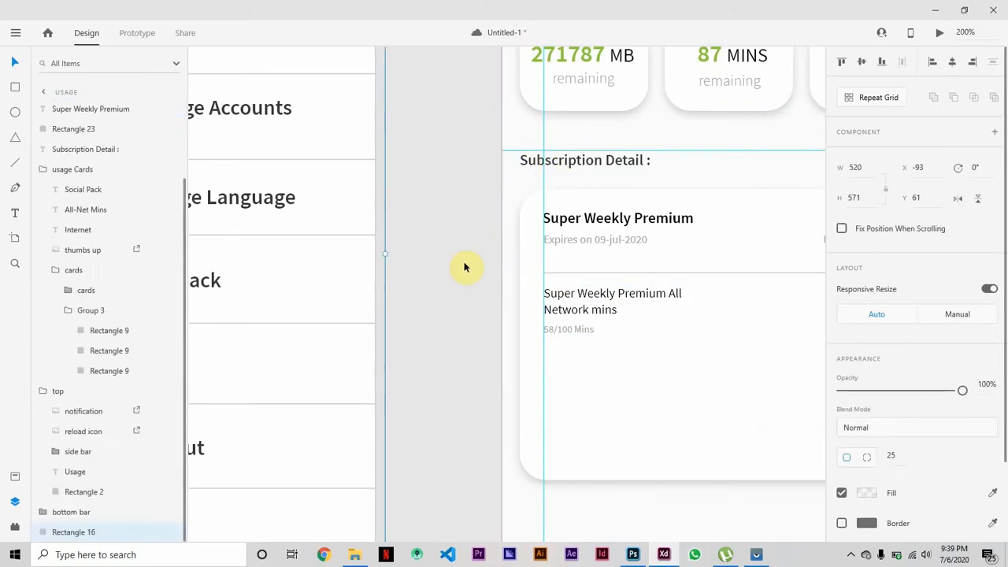
# Group the plan title, expiry text, "300PKR" and "Recharge Required" in the subscription card's header.
pyautogui.hotkey('ctrl', '-')
pyautogui.hscroll(3, 681, 329)
pyautogui.click(681, 329)
pyautogui.click(415, 239)
pyautogui.keyDown('shift'); pyautogui.click(409, 254); pyautogui.keyUp('shift')
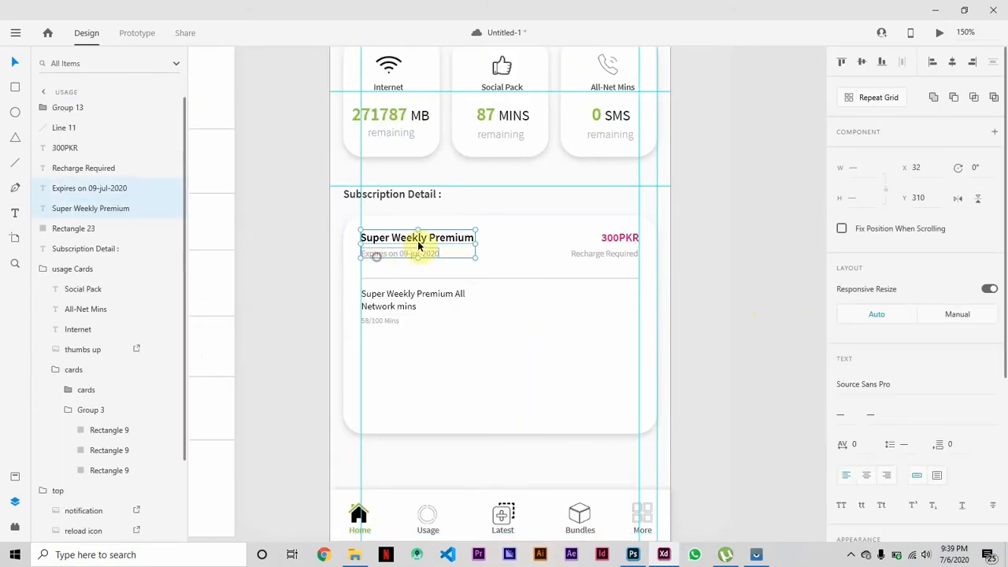
pyautogui.keyDown('shift'); pyautogui.click(618, 238); pyautogui.keyUp('shift')
pyautogui.keyDown('shift'); pyautogui.click(606, 260); pyautogui.keyUp('shift')
pyautogui.hotkey('ctrl', 'g')
pyautogui.click(752, 252)
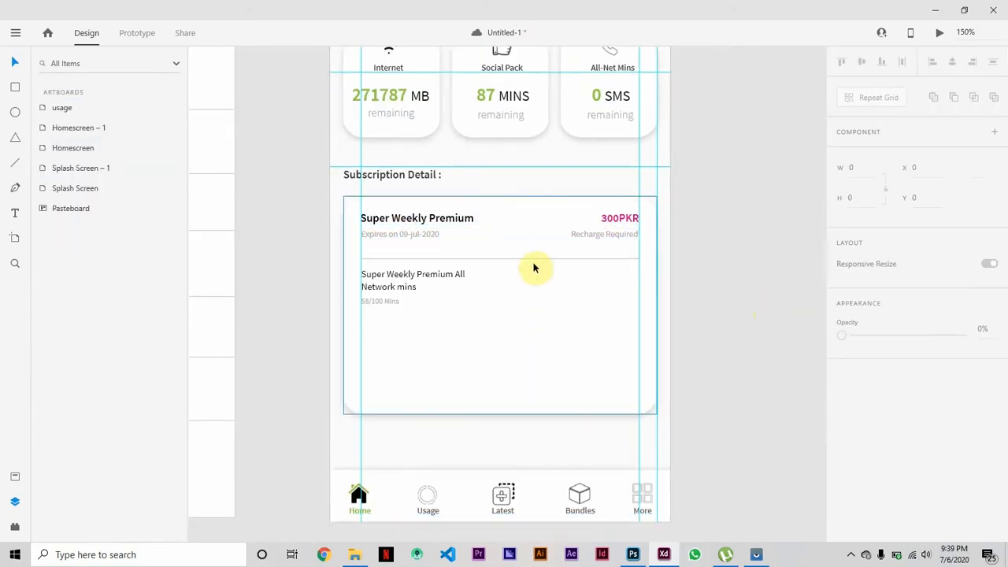
# Preview the Usage artboard again to compare the text weights and spacing in the subscription card.
pyautogui.scroll(5, 533, 267)
pyautogui.click(365, 218)
pyautogui.click(940, 33)
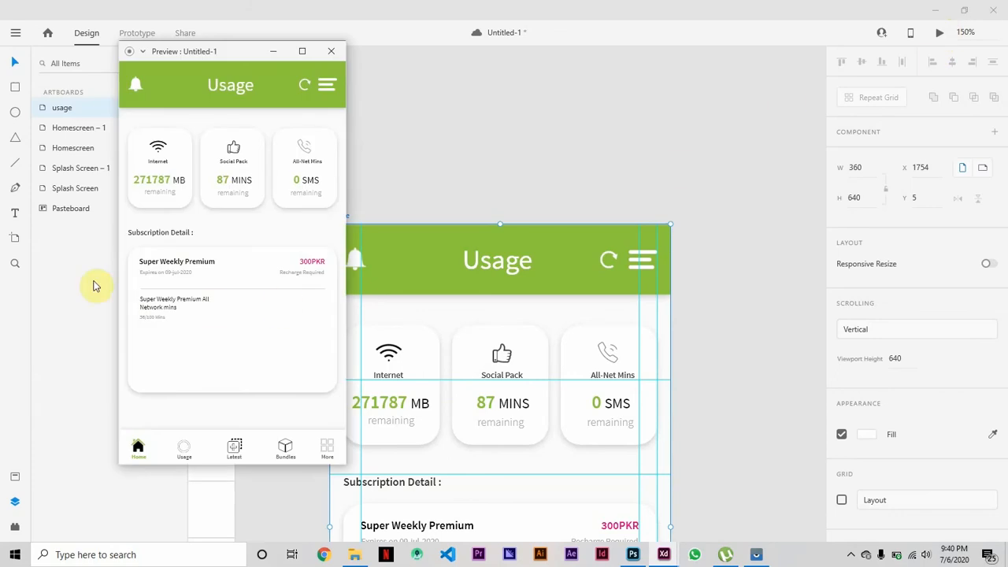
pyautogui.click(331, 50)
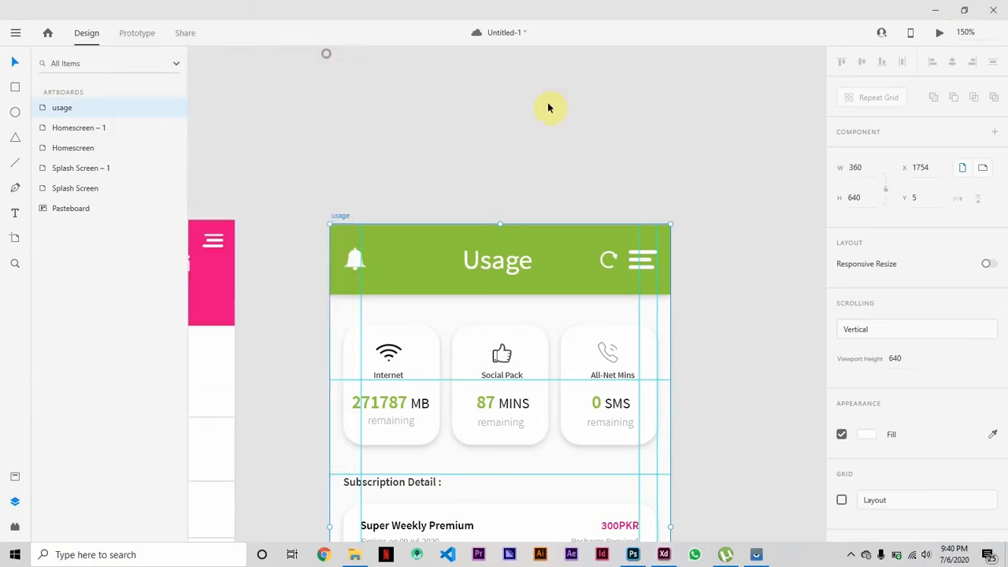
# Set the "Super Weekly Premium" plan title to Bold weight.
pyautogui.scroll(-5, 774, 292)
pyautogui.doubleClick(443, 150)
pyautogui.click(984, 389)
pyautogui.click(890, 437)
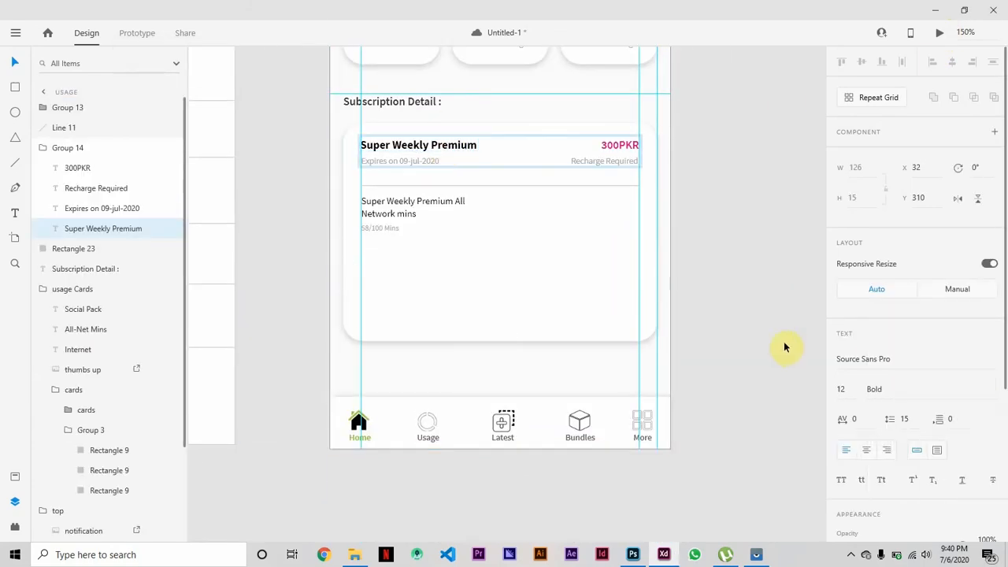
# Set the "Super Weekly Premium All Network mins" text to SemiBold weight.
pyautogui.doubleClick(414, 206)
pyautogui.scroll(-3, 850, 391)
pyautogui.click(994, 171)
pyautogui.click(884, 207)
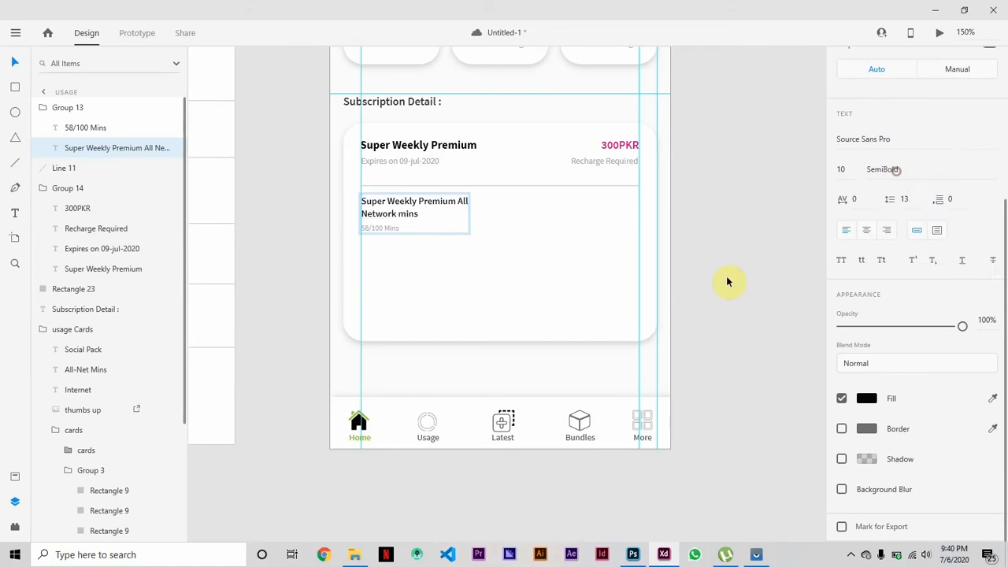
pyautogui.click(712, 286)
# Reduce the "Super Weekly Premium" plan title's font size to 11.
pyautogui.scroll(5, 711, 287)
pyautogui.doubleClick(443, 384)
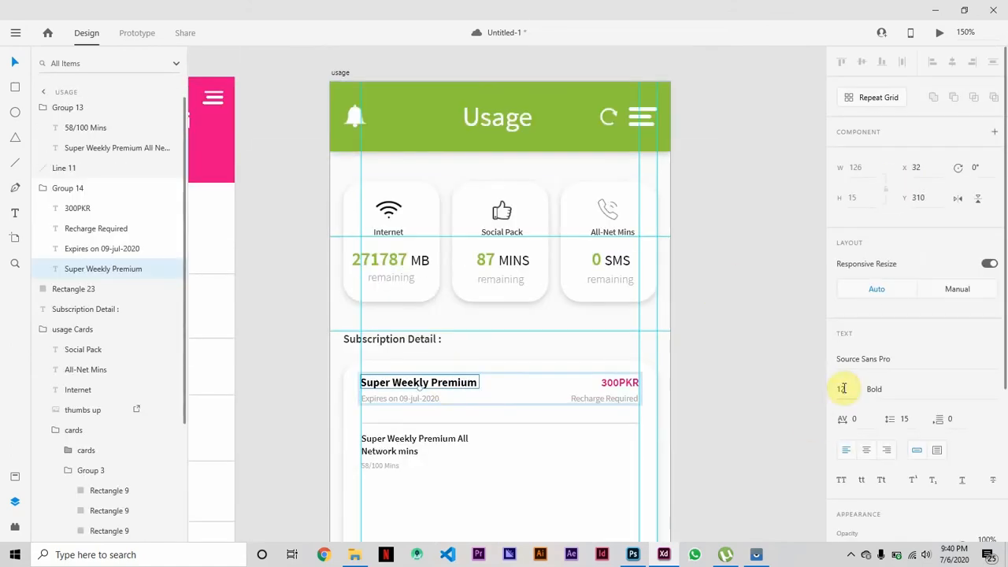
pyautogui.click(844, 389)
pyautogui.press('Down')
pyautogui.click(770, 421)
pyautogui.scroll(-1, 770, 421)
pyautogui.scroll(-1, 770, 421)
pyautogui.scroll(3, 768, 417)
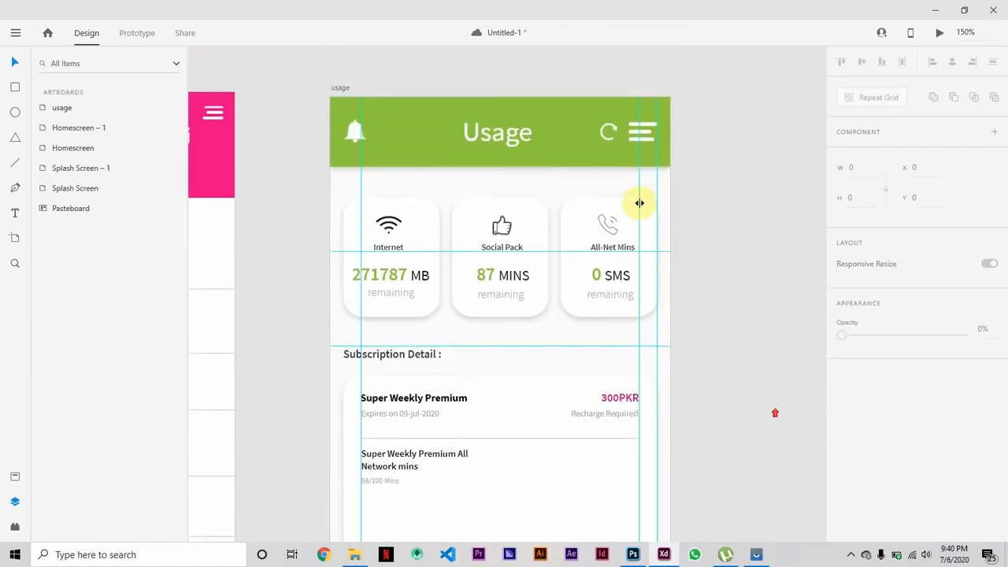
# Preview the Usage artboard and compare its subscription card with the real app on the mirrored phone.
pyautogui.click(343, 88)
pyautogui.click(940, 33)
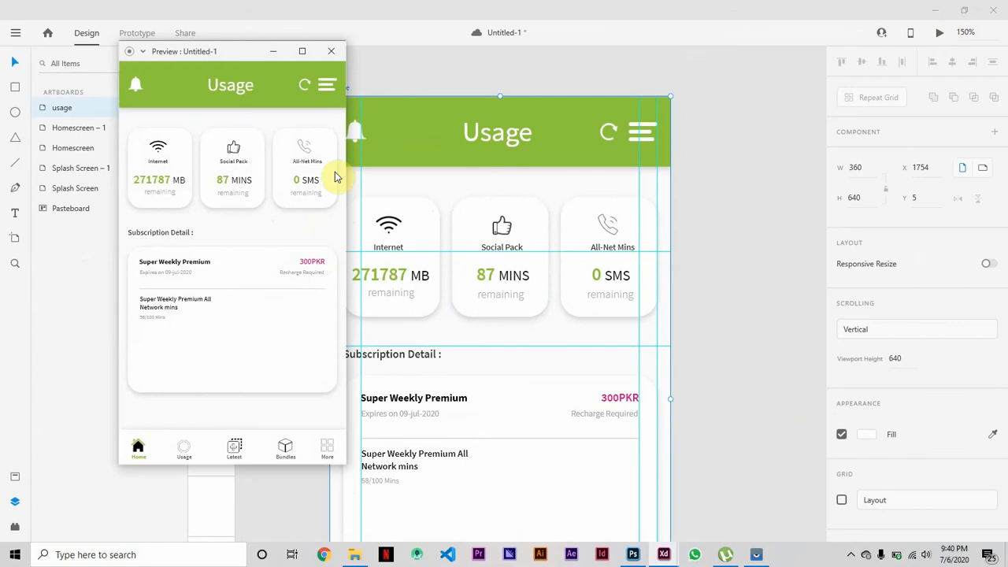
pyautogui.click(339, 58)
pyautogui.scroll(-3, 680, 227)
pyautogui.click(764, 556)
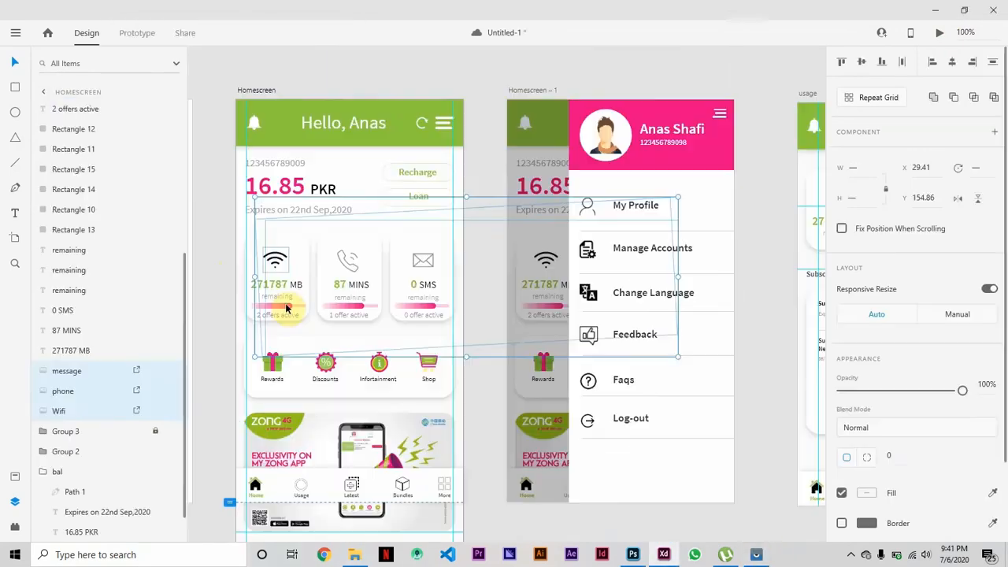
# Copy the pink progress bar from the Homescreen's internet card into the Usage subscription card beside "Super Weekly Premium All Network mins".
pyautogui.click(285, 308)
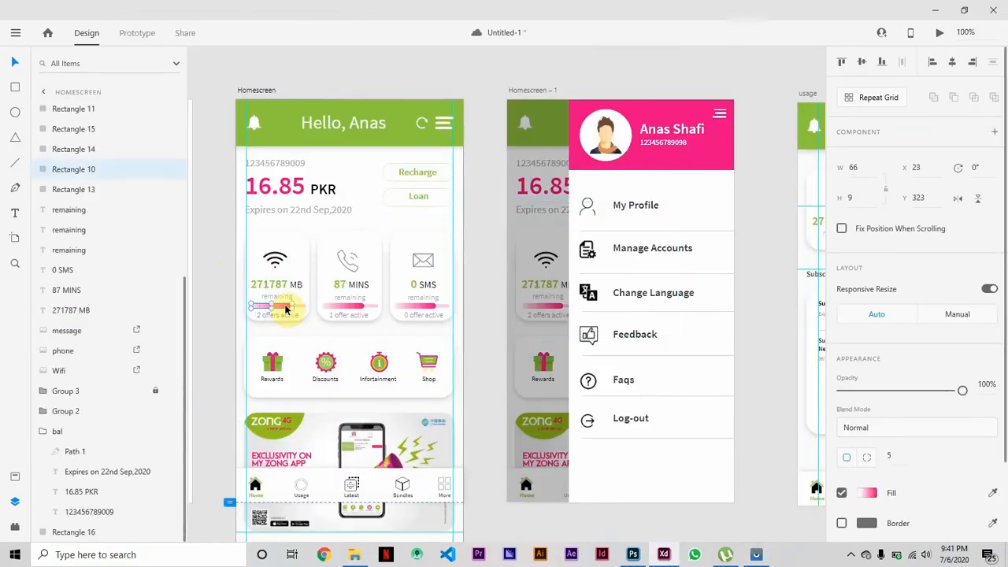
pyautogui.keyDown('shift'); pyautogui.click(300, 309); pyautogui.keyUp('shift')
pyautogui.hotkey('ctrl', 'g')
pyautogui.moveTo(299, 307); pyautogui.dragTo(483, 350)
pyautogui.click(685, 382)
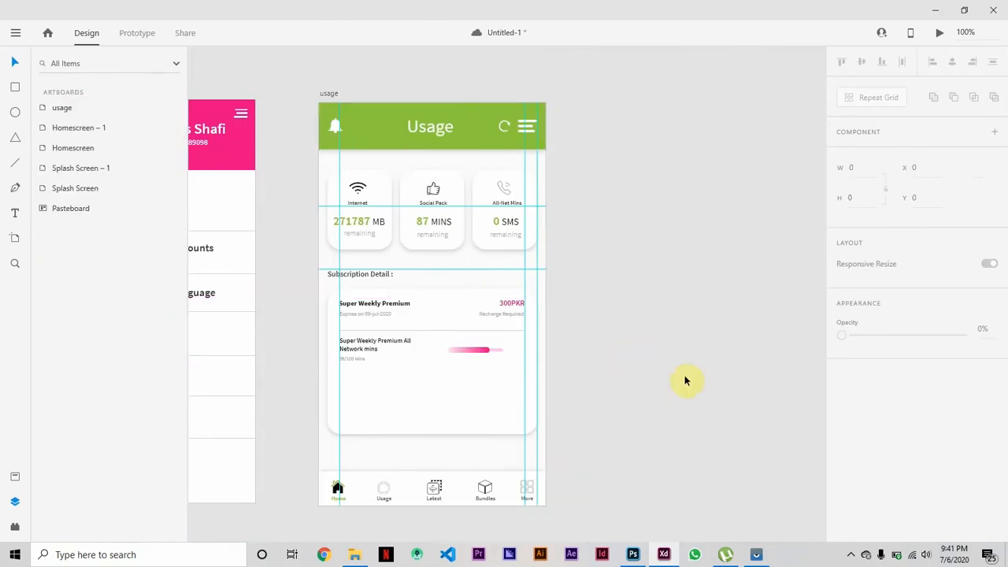
# Check the real app's usage bar, slim the copied bar's gradient part slightly, and lengthen its light pink track to about 47 wide.
pyautogui.click(757, 556)
pyautogui.click(758, 556)
pyautogui.hotkey('ctrl', '=')
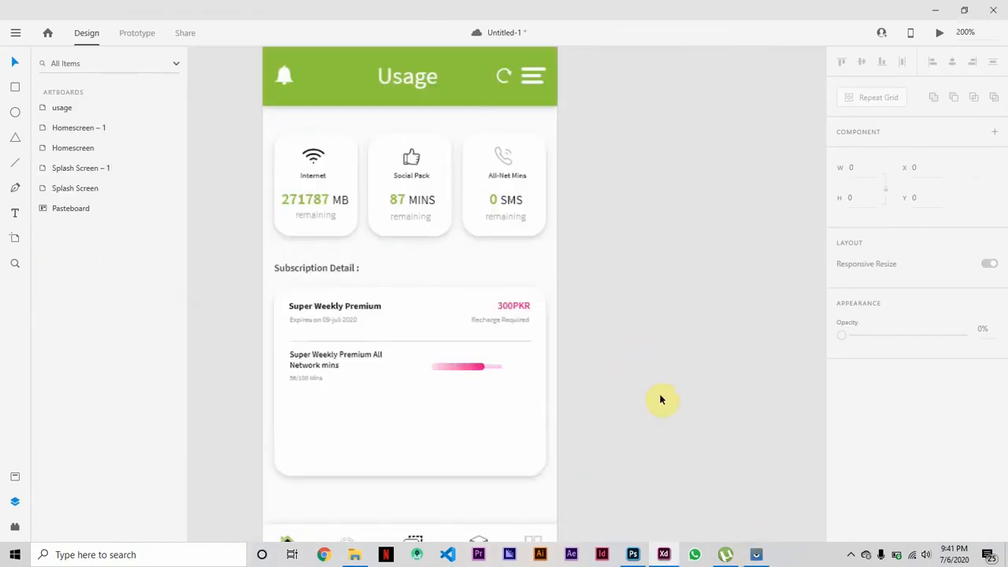
pyautogui.hotkey('ctrl', '=')
pyautogui.click(400, 283)
pyautogui.click(483, 230)
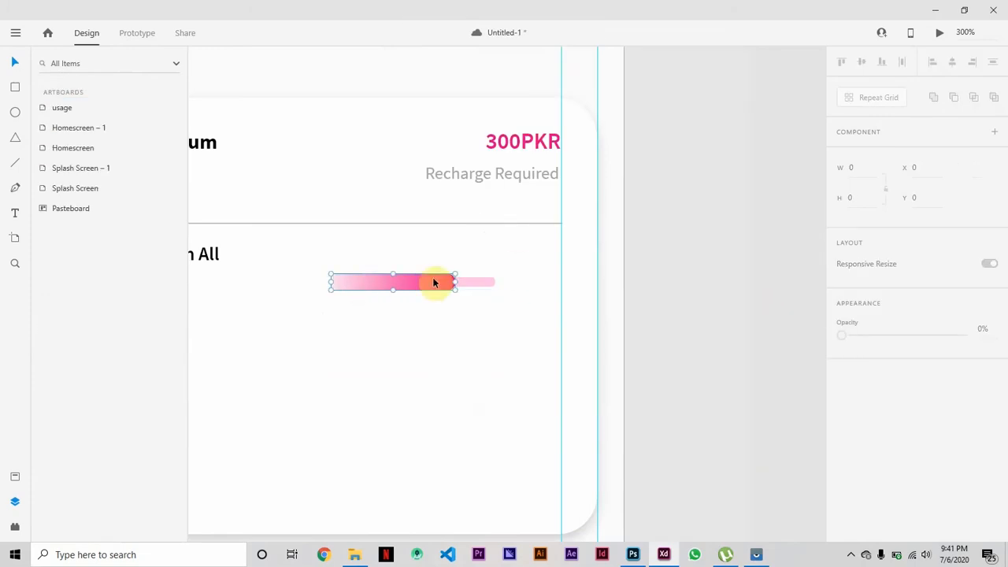
pyautogui.doubleClick(392, 285)
pyautogui.moveTo(413, 281); pyautogui.dragTo(408, 283)
pyautogui.click(459, 280)
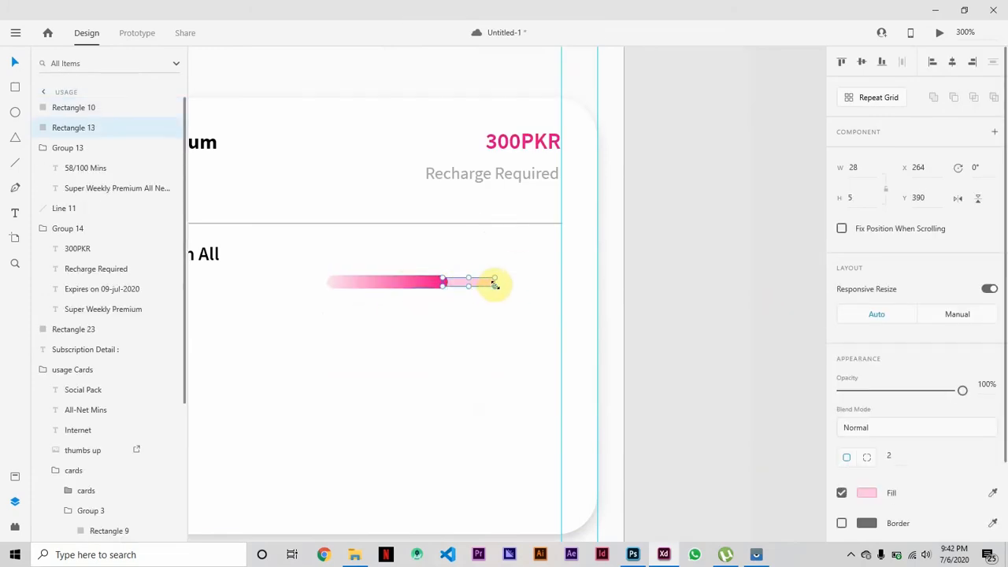
pyautogui.moveTo(493, 281); pyautogui.dragTo(537, 285)
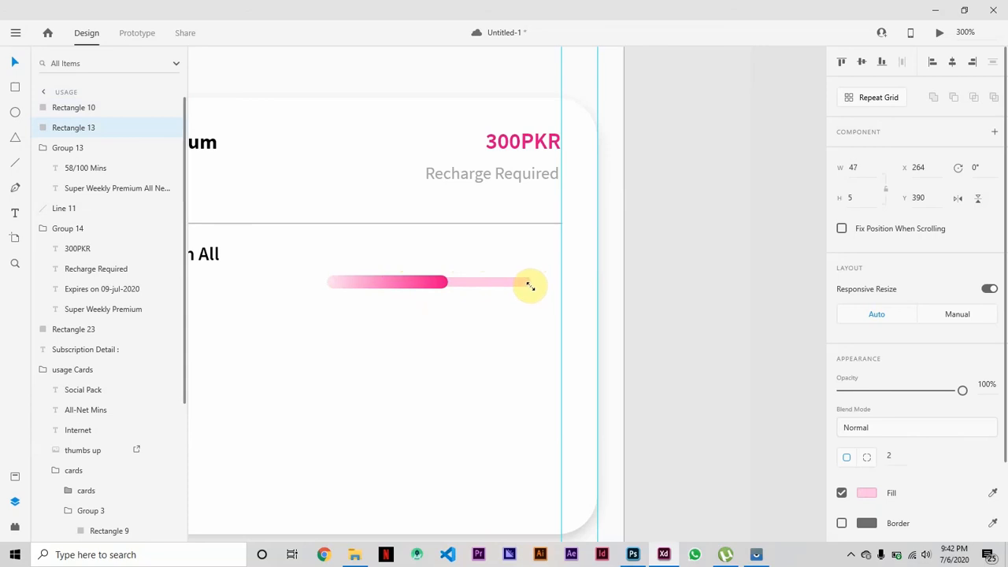
pyautogui.click(748, 307)
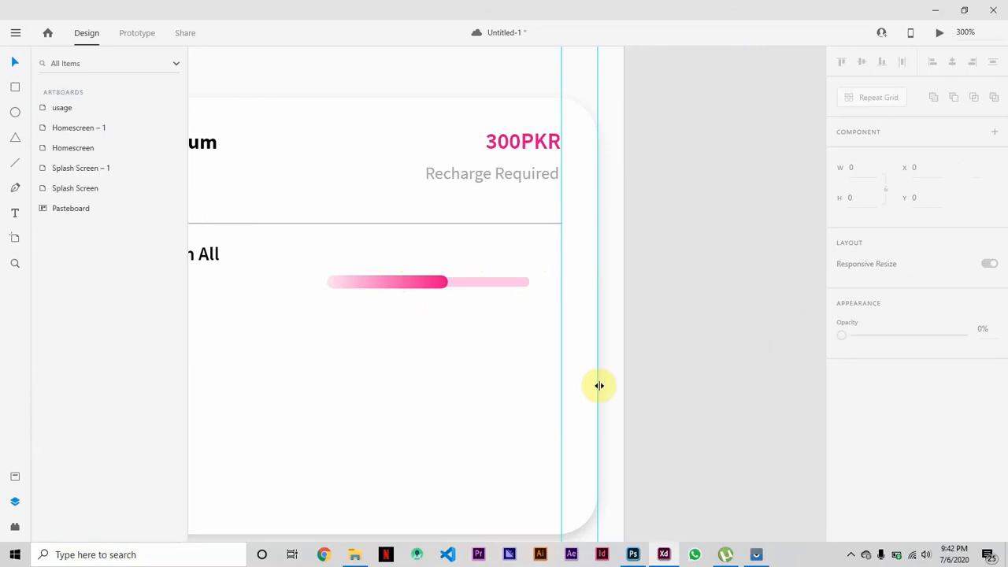
# Group the two parts of the progress bar and align the group's right end with the card content's right guide.
pyautogui.click(388, 287)
pyautogui.keyDown('shift'); pyautogui.click(464, 284); pyautogui.keyUp('shift')
pyautogui.hotkey('ctrl', 'g')
pyautogui.scroll(-3, 396, 284)
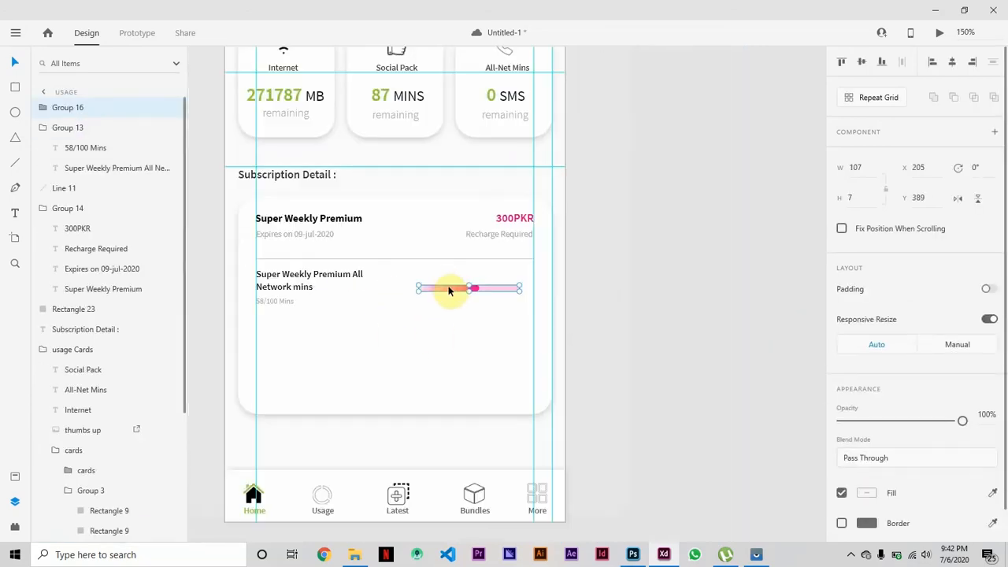
pyautogui.moveTo(449, 291); pyautogui.dragTo(463, 289)
pyautogui.click(680, 350)
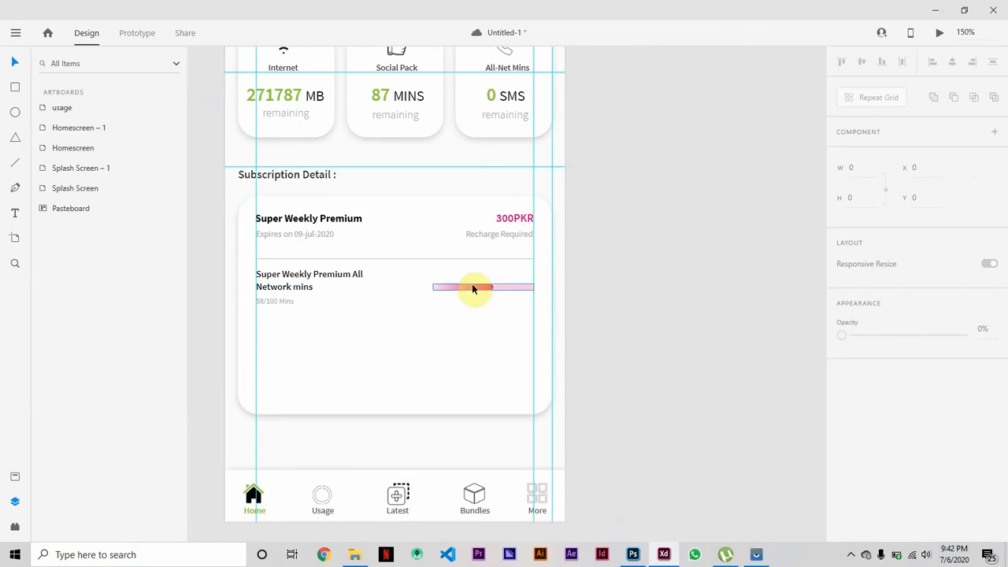
# Duplicate the subscription card's divider line and place the copy below the "All Network mins" item.
pyautogui.click(414, 260)
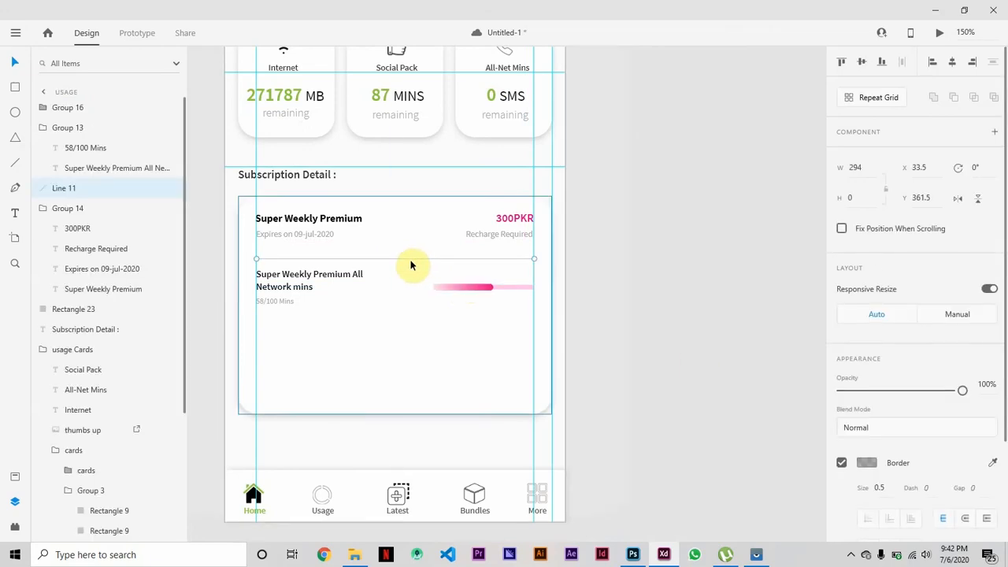
pyautogui.moveTo(401, 260); pyautogui.dragTo(407, 315)
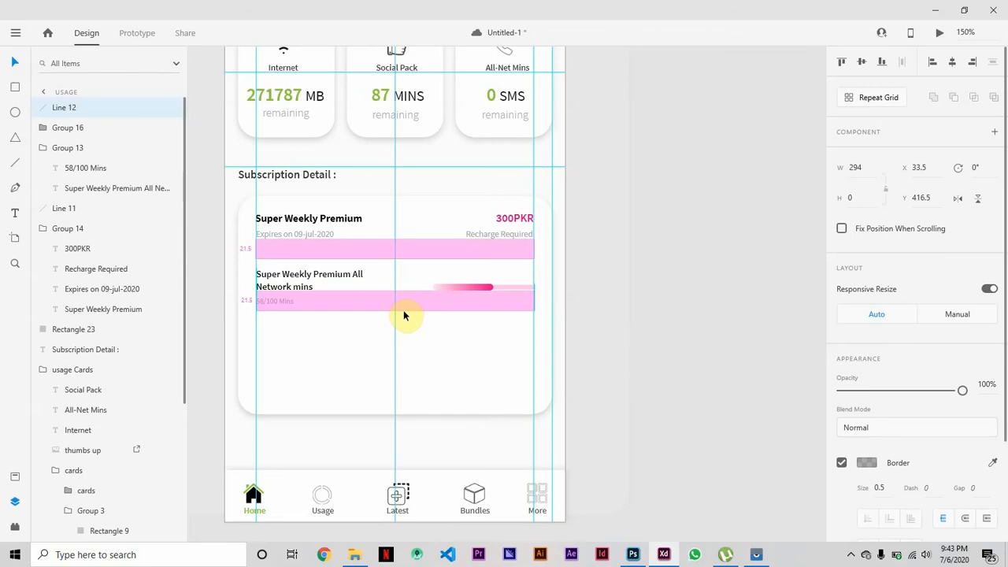
pyautogui.click(752, 437)
# Group the "All Network mins" texts with their progress bar and duplicate the group below the second divider.
pyautogui.click(318, 272)
pyautogui.keyDown('shift'); pyautogui.click(282, 303); pyautogui.keyUp('shift')
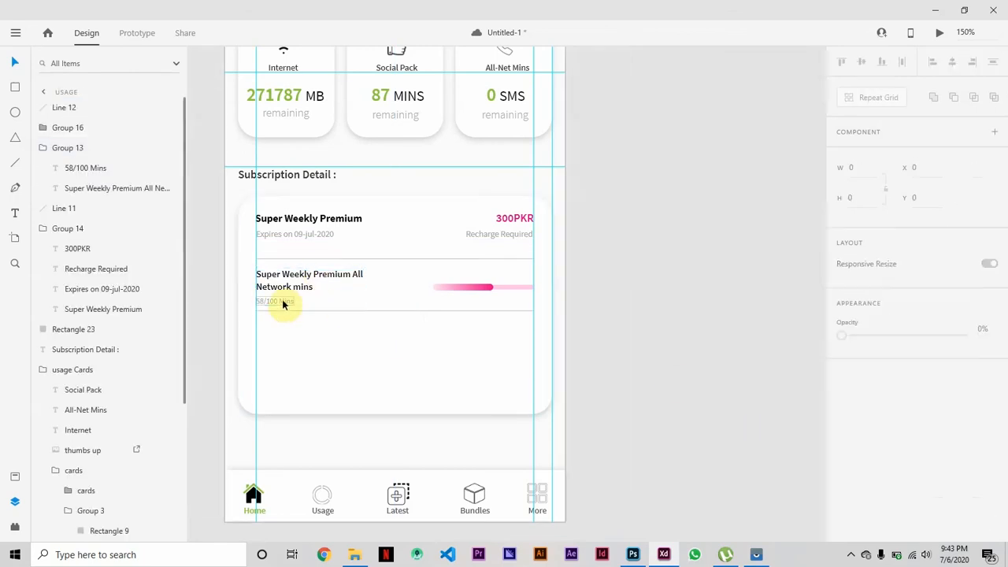
pyautogui.keyDown('shift'); pyautogui.click(489, 290); pyautogui.keyUp('shift')
pyautogui.keyDown('shift'); pyautogui.click(286, 302); pyautogui.keyUp('shift')
pyautogui.hotkey('ctrl', 'g')
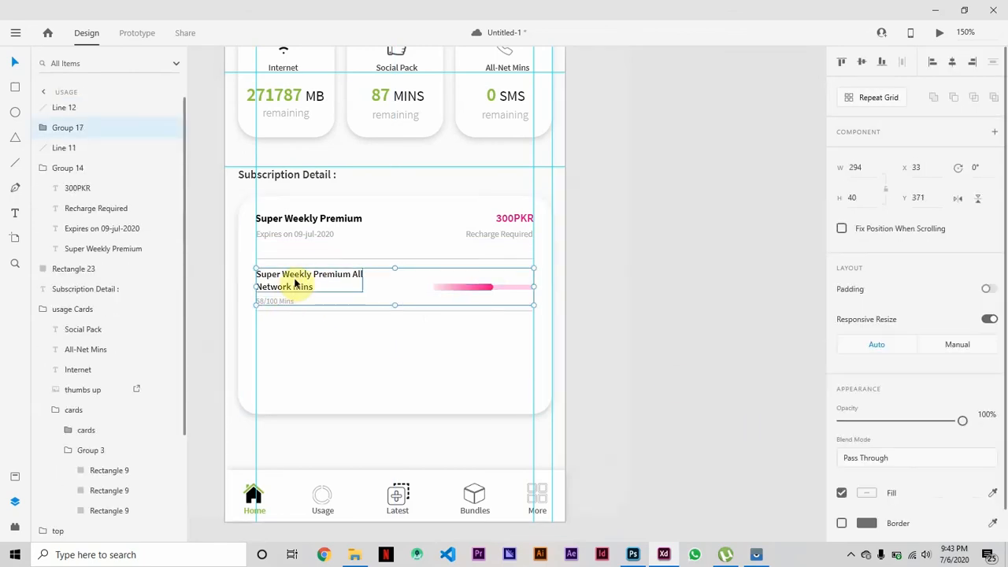
pyautogui.moveTo(295, 281); pyautogui.dragTo(292, 333)
pyautogui.click(255, 342)
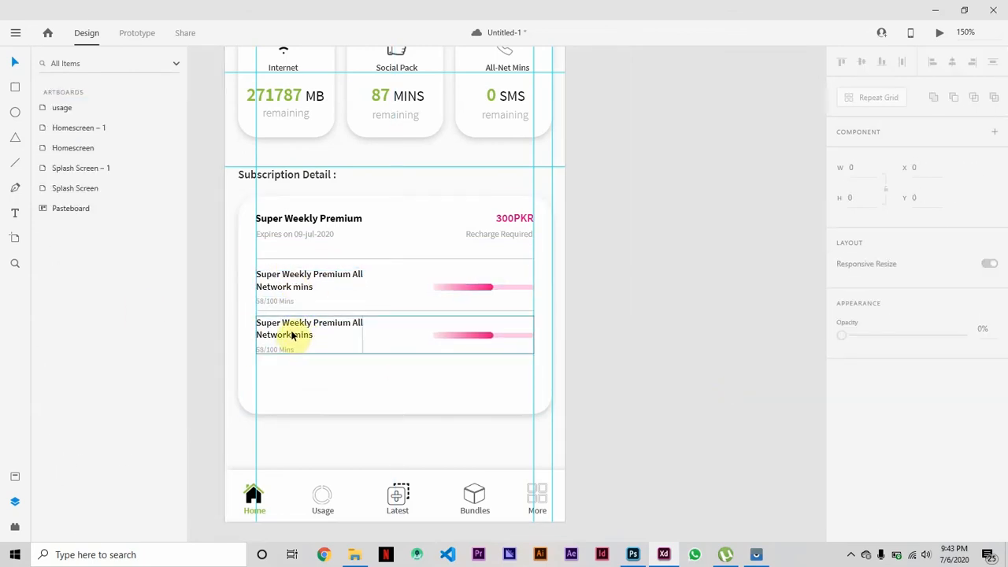
# Change the duplicated item's title to "Super Weekly Premium Youtube Tiktok Data".
pyautogui.doubleClick(292, 333)
pyautogui.doubleClick(360, 325)
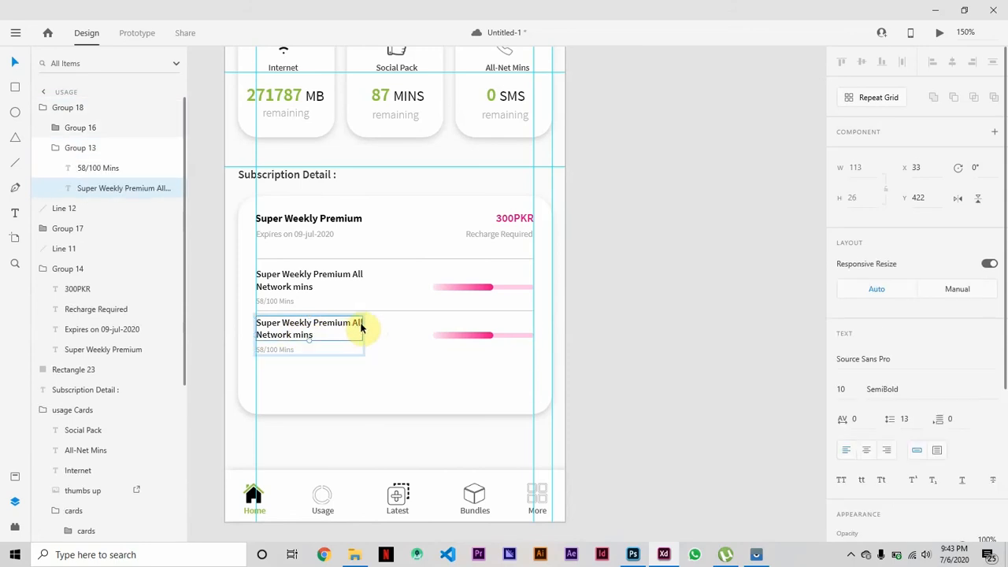
pyautogui.doubleClick(361, 324)
pyautogui.write('Youtube')
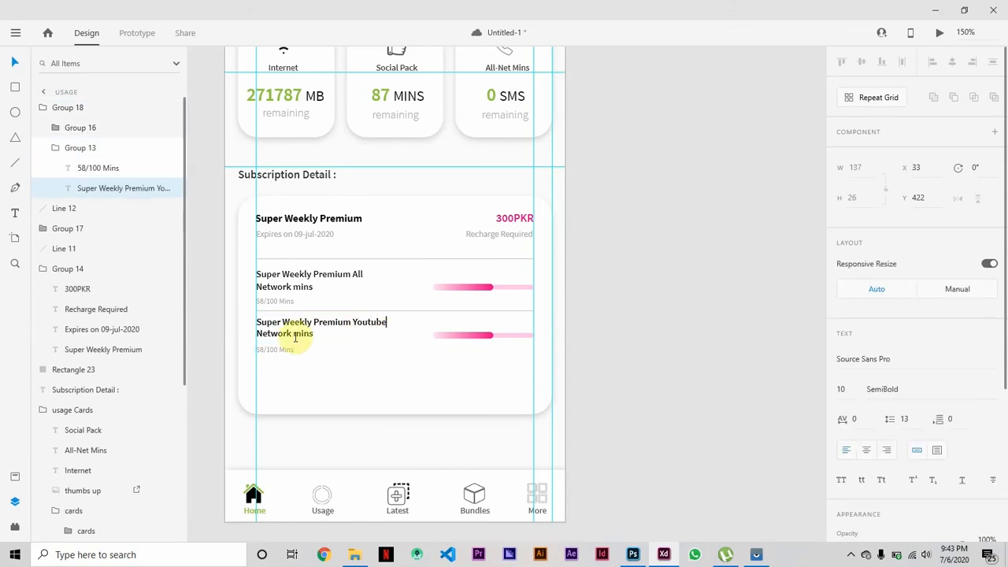
pyautogui.click(325, 338)
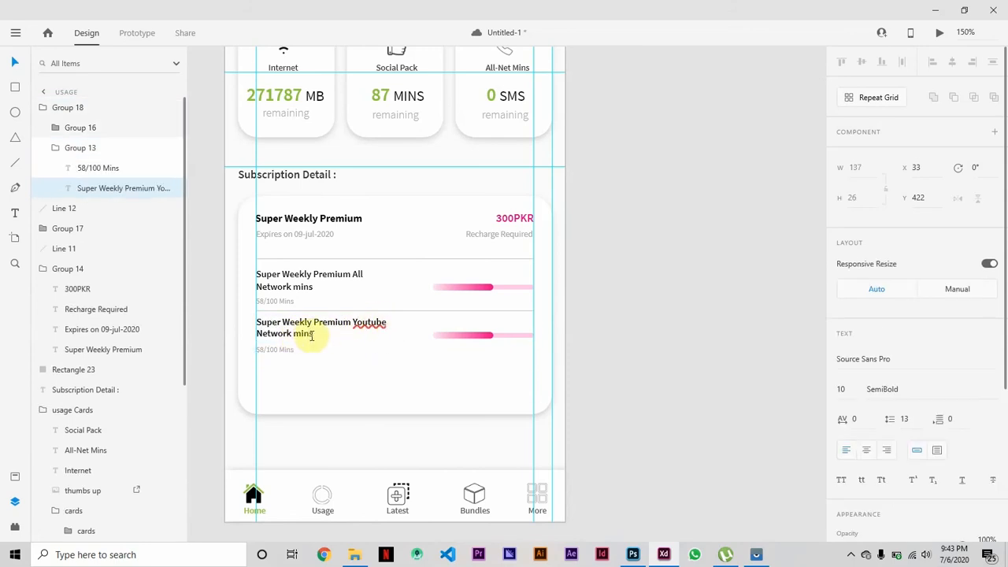
pyautogui.press('BackSpace')
pyautogui.press('BackSpace')
pyautogui.press('BackSpace')
pyautogui.press('BackSpace')
pyautogui.press('BackSpace')
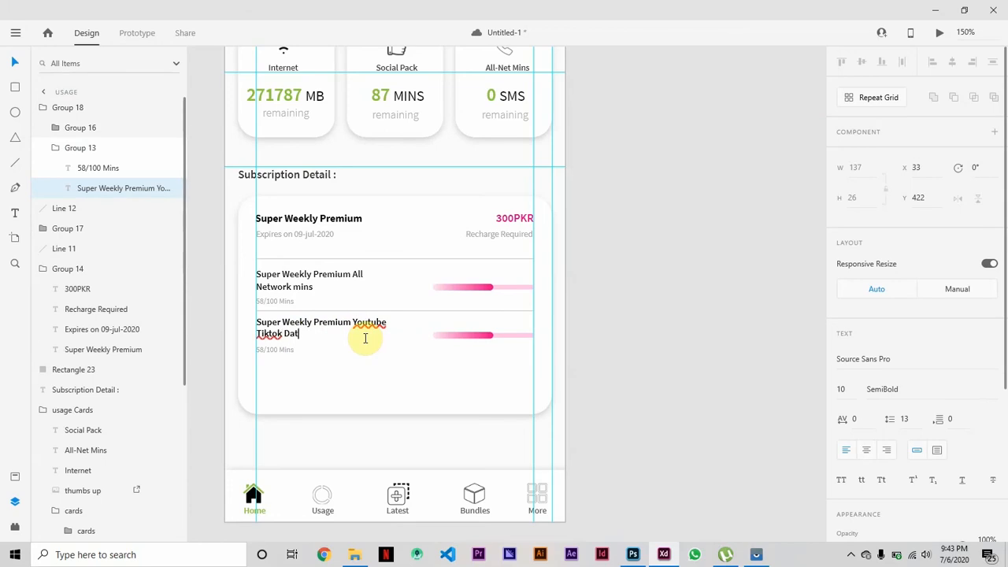
pyautogui.write('a')
pyautogui.click(219, 345)
# Change the usage amount under the Youtube Tiktok Data title to "3697/15360 MBs".
pyautogui.doubleClick(277, 349)
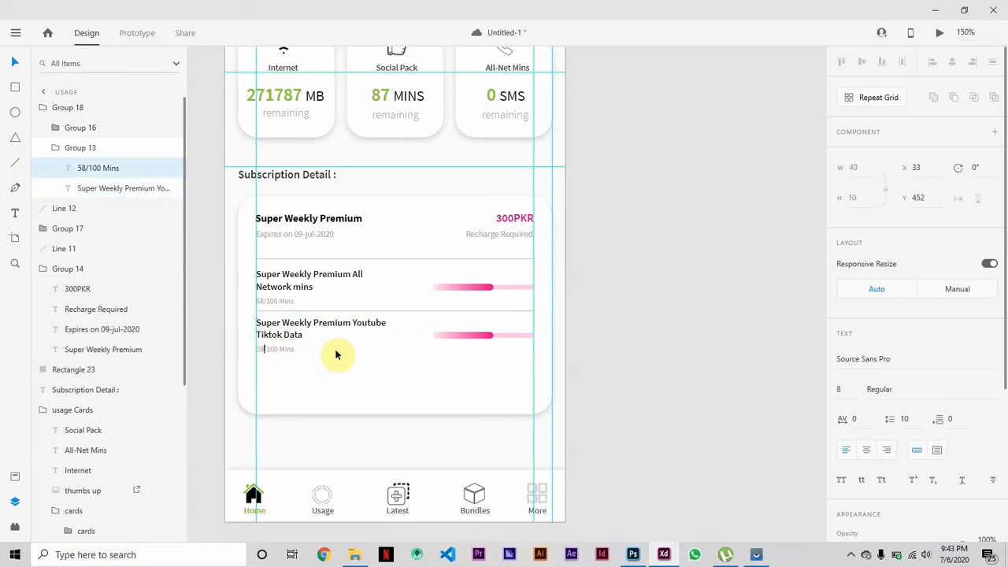
pyautogui.press('BackSpace')
pyautogui.press('BackSpace')
pyautogui.write('Bs')
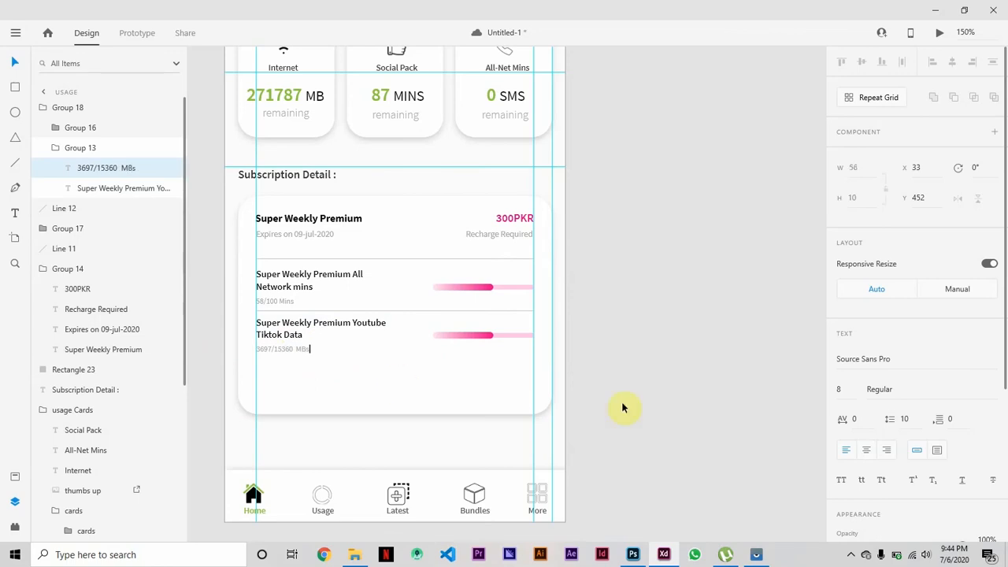
pyautogui.click(630, 394)
# Extend the white subscription card's bottom edge slightly downward to make room for more items.
pyautogui.click(396, 414)
pyautogui.moveTo(396, 414); pyautogui.dragTo(394, 432)
pyautogui.press('Escape')
pyautogui.click(465, 338)
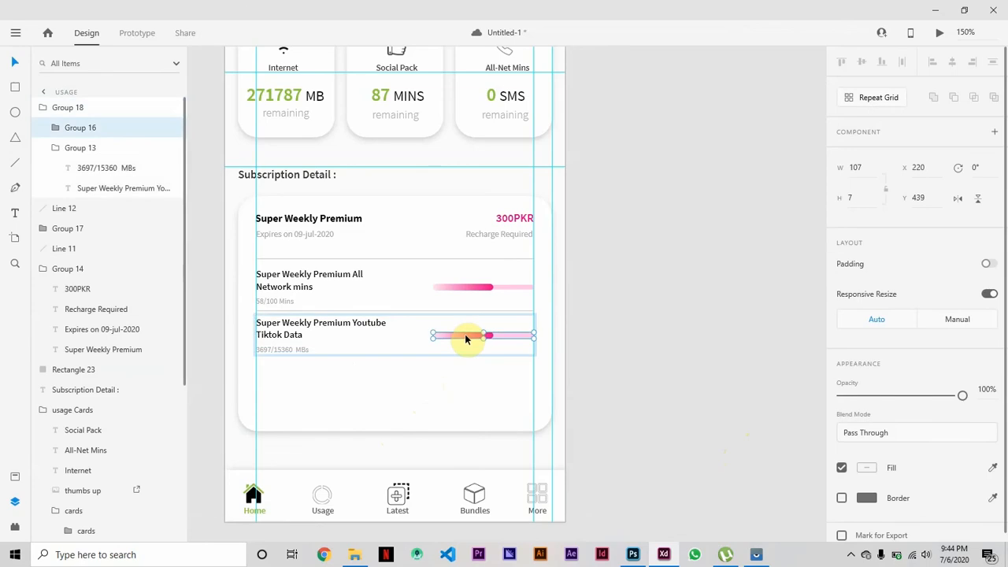
pyautogui.click(744, 444)
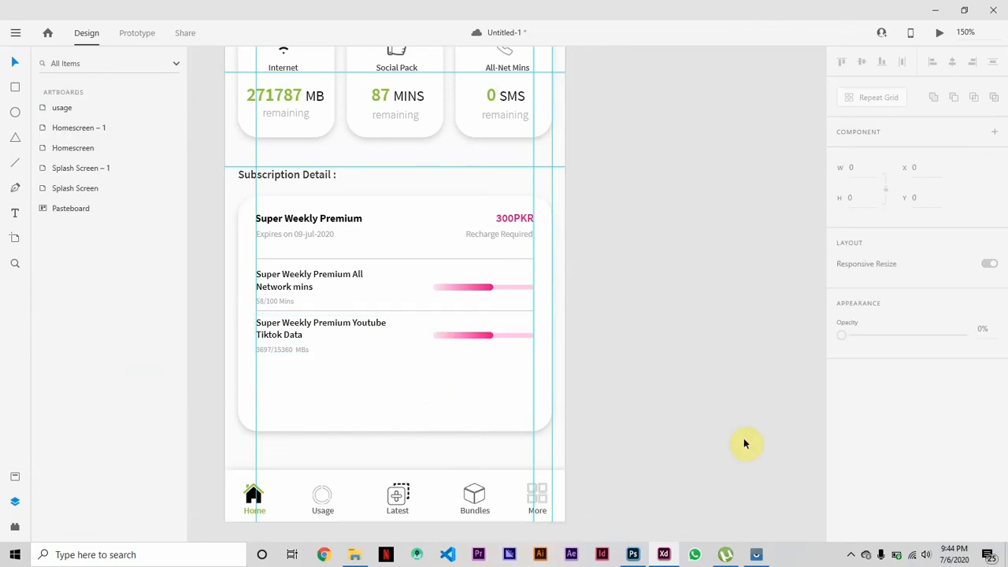
# Check the real app's percentage labels and add a "58% Used" text below the first progress bar.
pyautogui.click(757, 555)
pyautogui.click(756, 555)
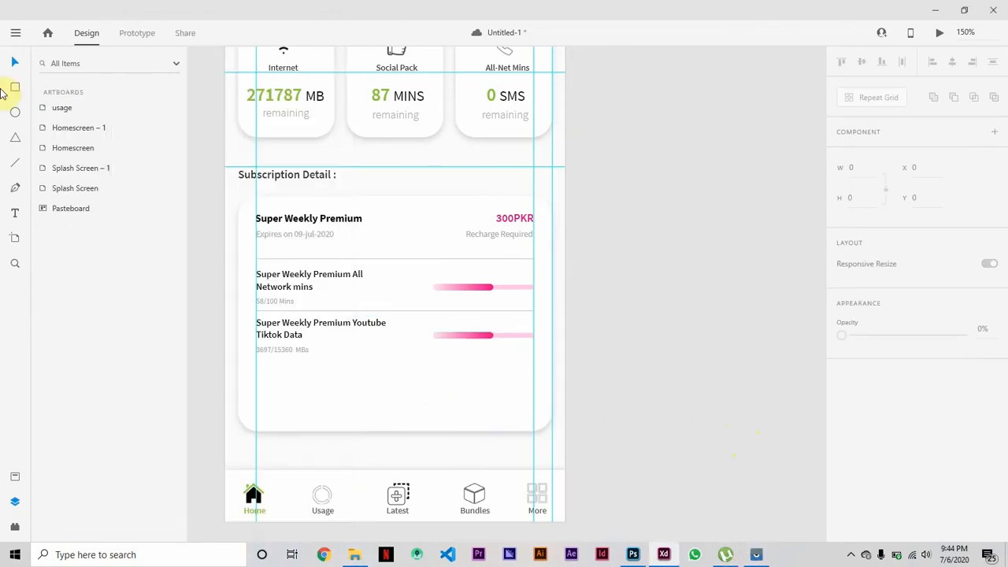
pyautogui.click(494, 293)
pyautogui.write('58')
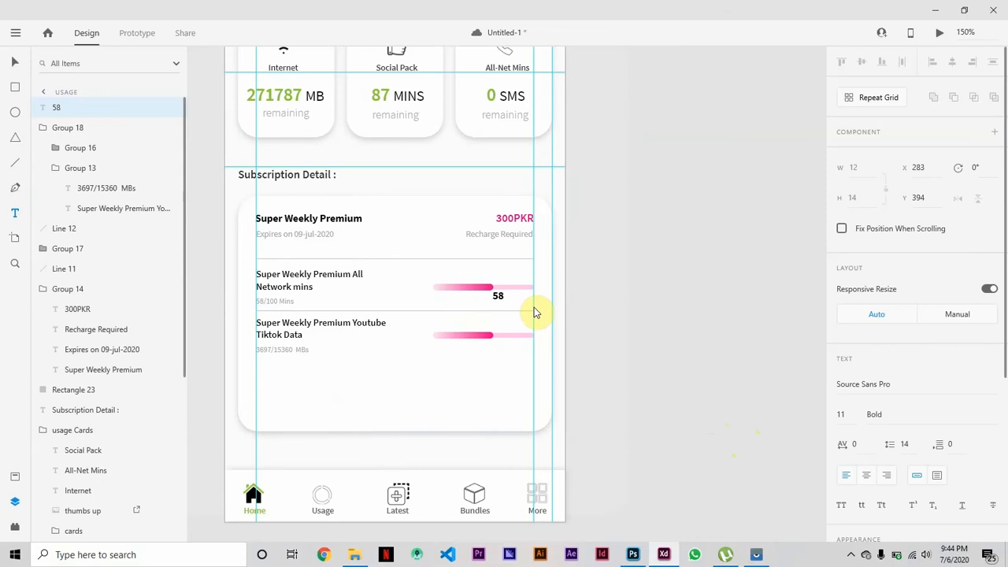
pyautogui.write('% Used')
pyautogui.press('Escape')
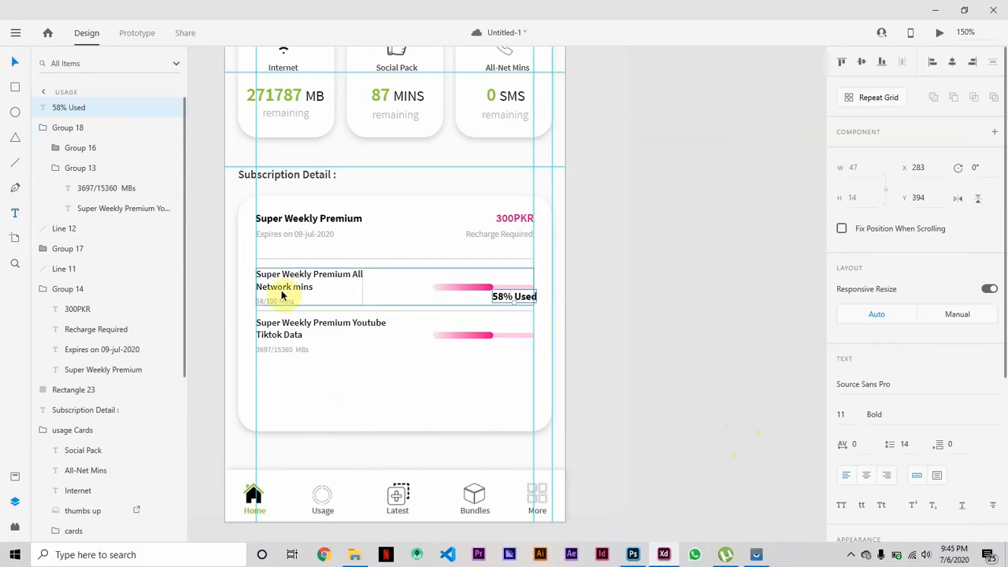
# Style the "58% Used" label in grey at font size 8 with Regular weight, matching the "58/100 Mins" text.
pyautogui.click(280, 304)
pyautogui.scroll(-3, 873, 417)
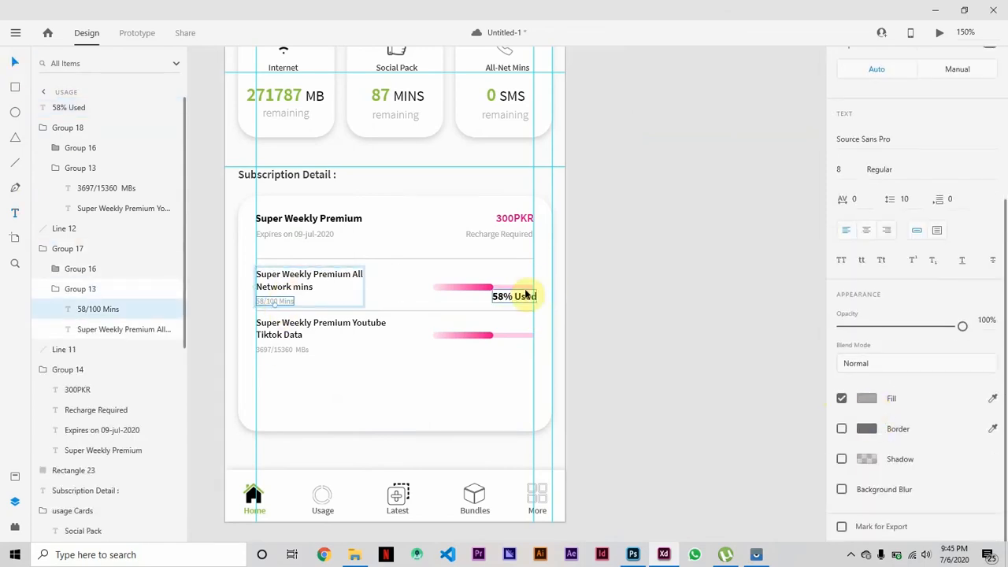
pyautogui.doubleClick(526, 295)
pyautogui.click(867, 424)
pyautogui.click(777, 489)
pyautogui.scroll(-1, 903, 497)
pyautogui.scroll(3, 902, 496)
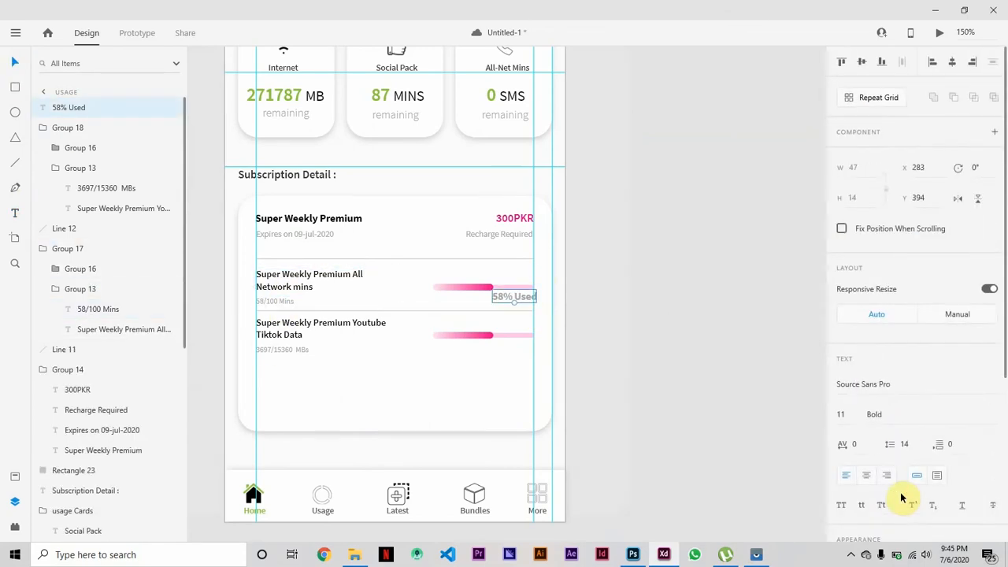
pyautogui.scroll(-3, 901, 495)
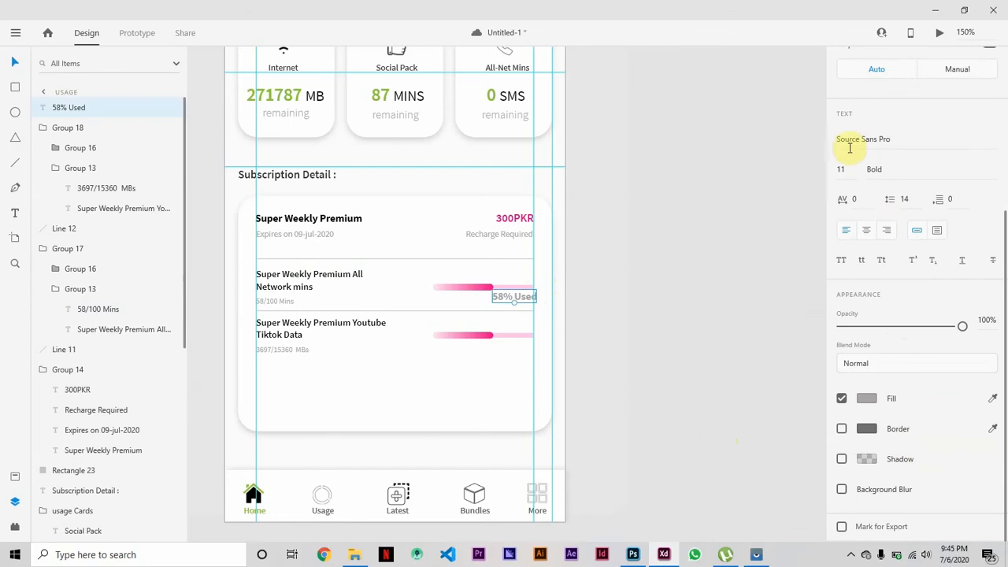
pyautogui.click(995, 175)
pyautogui.click(891, 70)
# Align the "58% Used" label under the first bar's right end and place a copy under the second bar.
pyautogui.moveTo(513, 296); pyautogui.dragTo(524, 303)
pyautogui.click(654, 424)
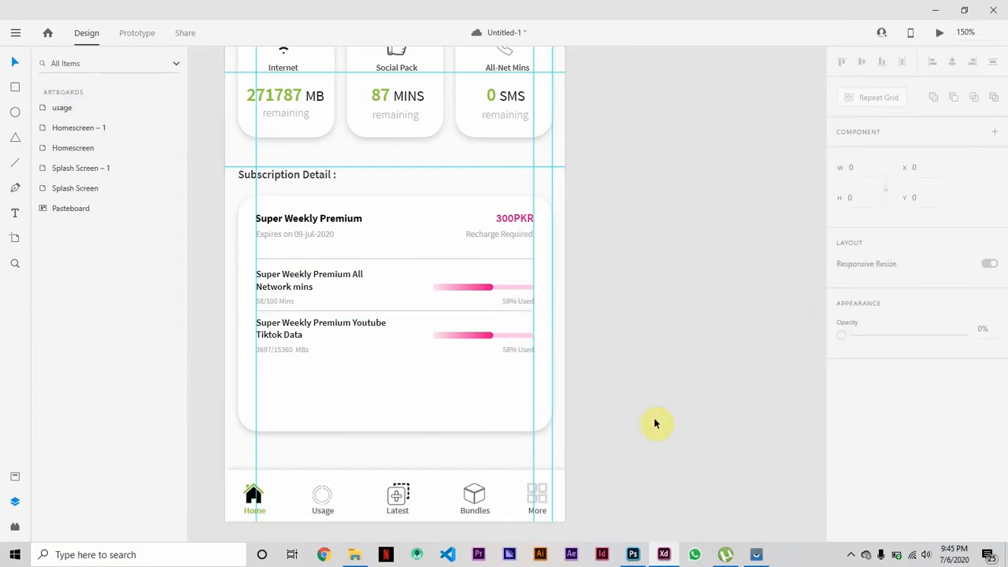
# Shorten the second progress bar's gradient part to 41 wide and extend its light pink track back to meet it.
pyautogui.click(479, 339)
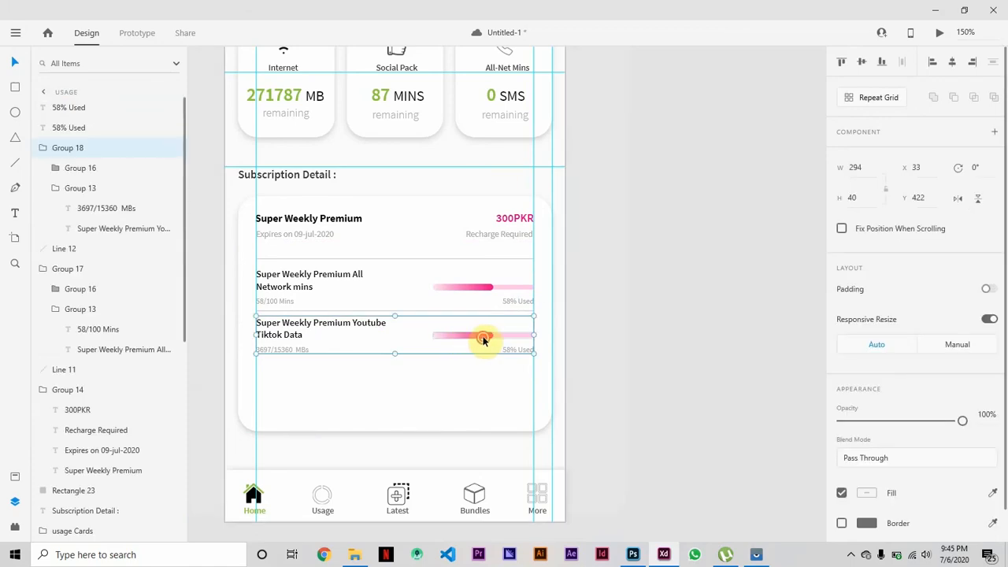
pyautogui.doubleClick(489, 340)
pyautogui.doubleClick(490, 336)
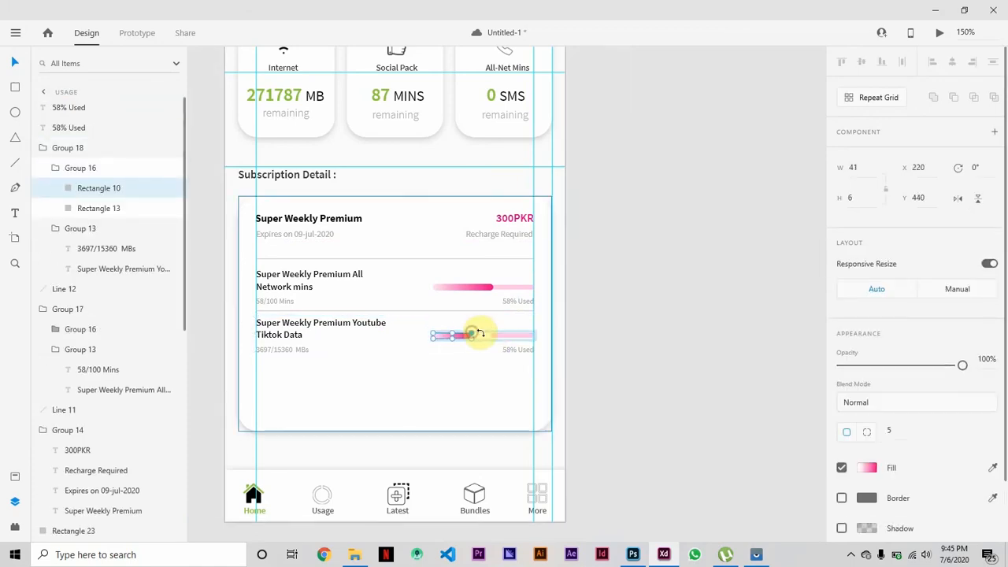
pyautogui.click(490, 335)
pyautogui.scroll(5, 490, 335)
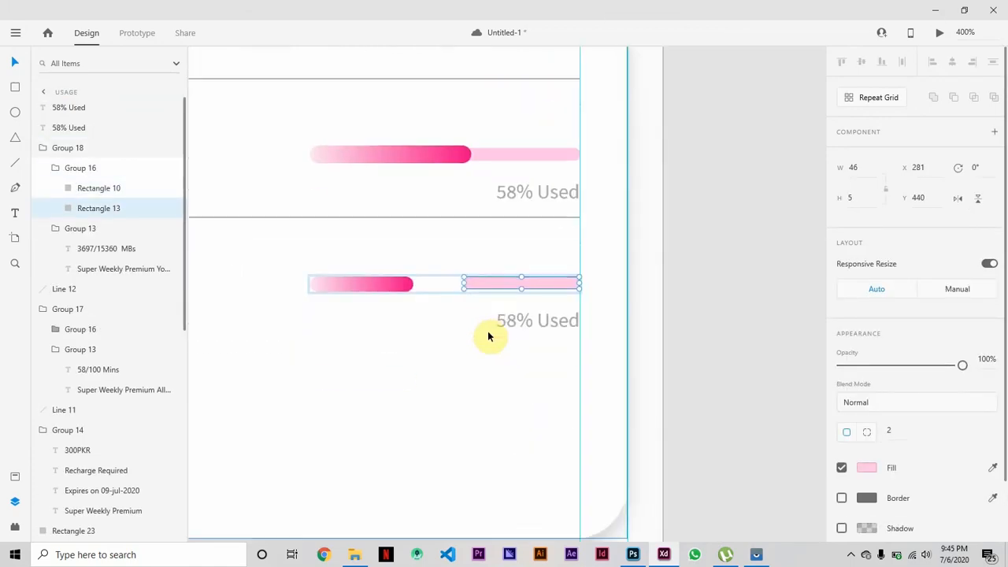
pyautogui.moveTo(465, 283); pyautogui.dragTo(401, 284)
# Recolour the second progress bar's filled part with a two-stop gradient from the saved green #8DC63F to white #FFFFFF.
pyautogui.click(355, 282)
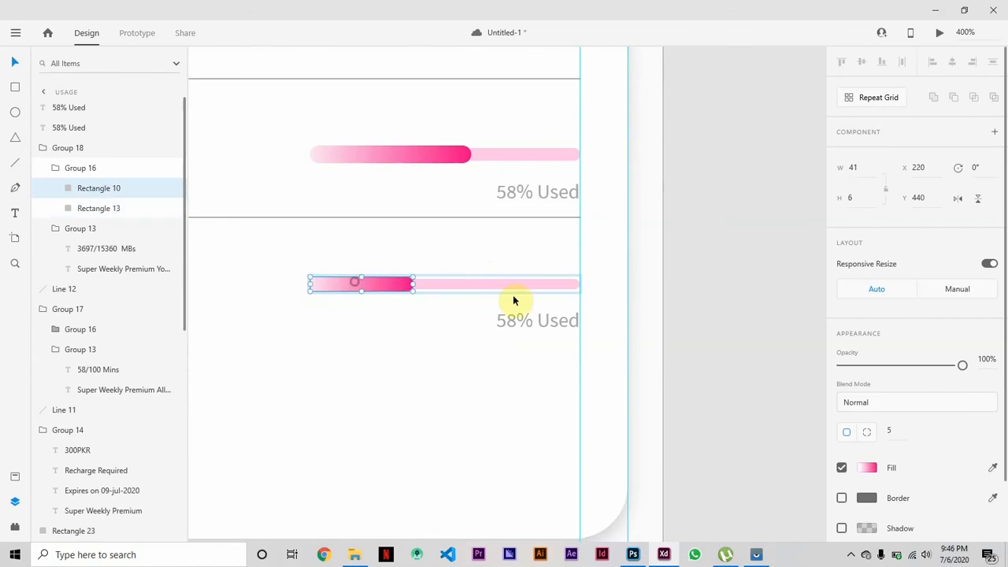
pyautogui.click(872, 471)
pyautogui.click(817, 496)
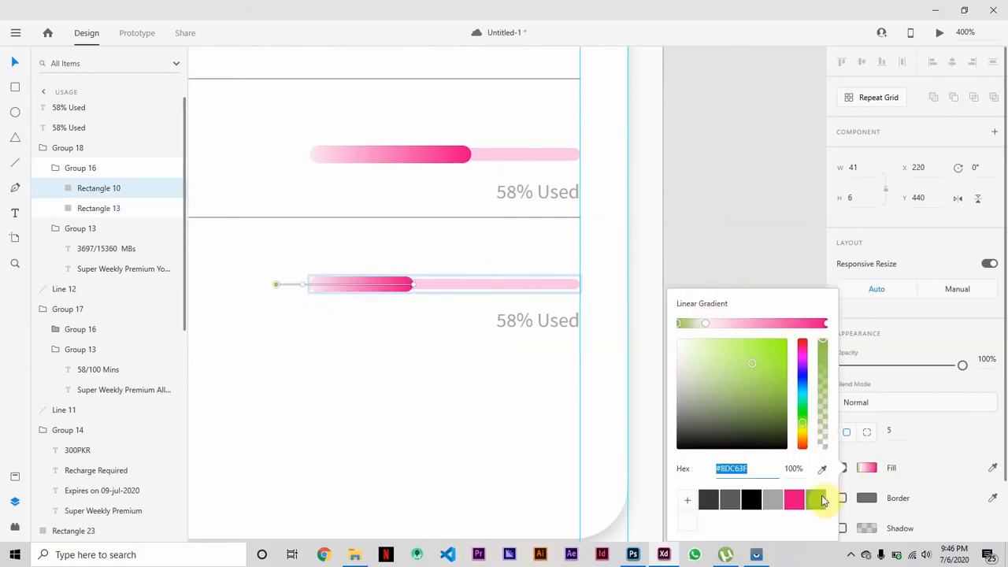
pyautogui.click(705, 323)
pyautogui.click(716, 370)
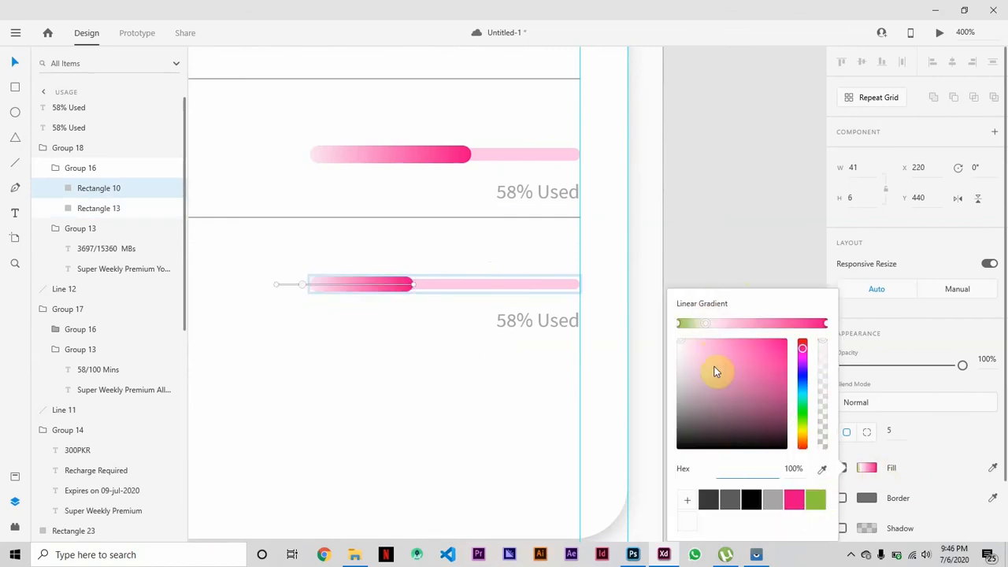
pyautogui.click(825, 324)
pyautogui.moveTo(705, 355); pyautogui.dragTo(677, 340)
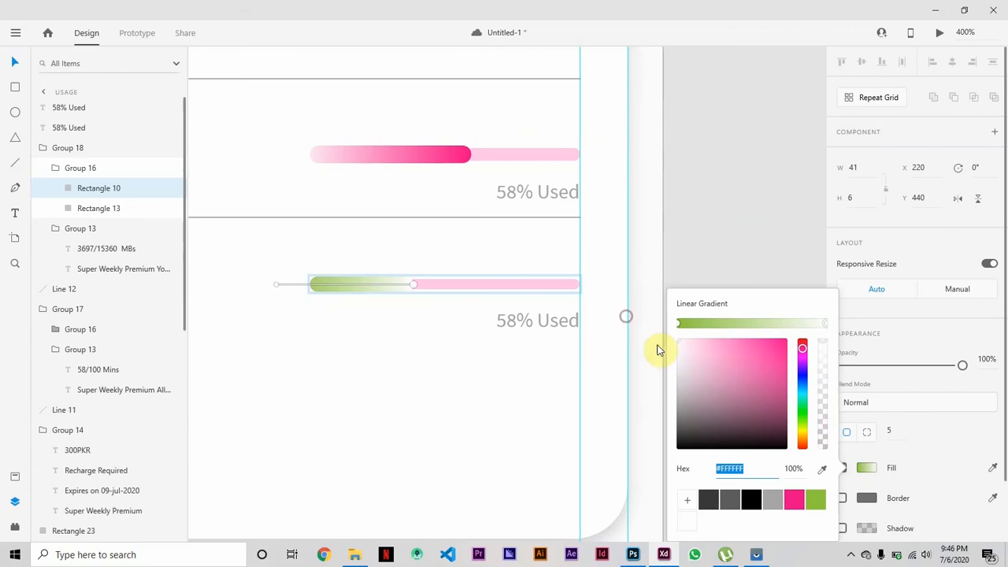
# Reverse the second bar's gradient direction so it runs from near-white at the bar's start to green at its end.
pyautogui.moveTo(414, 285); pyautogui.dragTo(215, 284)
pyautogui.click(248, 284)
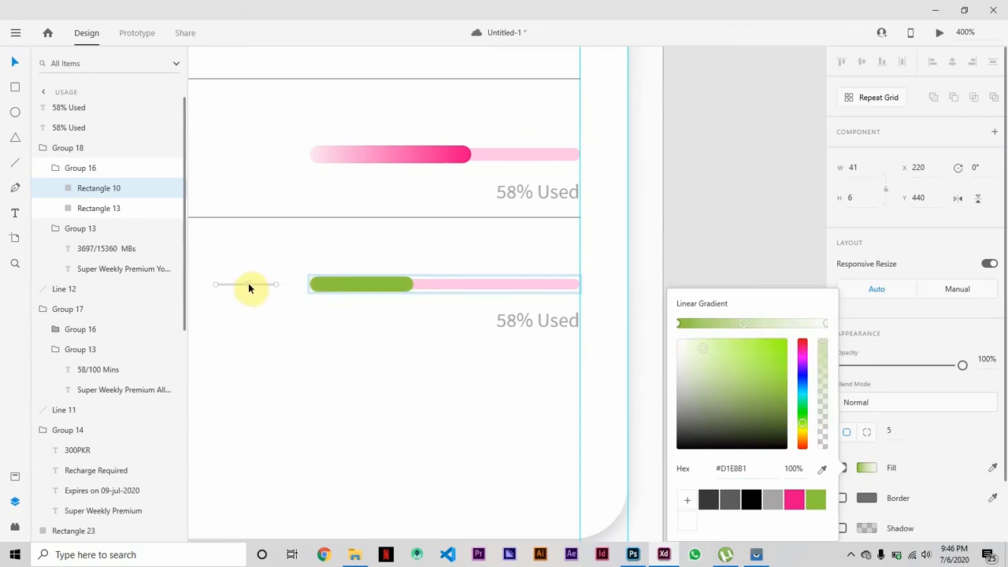
pyautogui.hotkey('ctrl', 'z')
pyautogui.moveTo(277, 284); pyautogui.dragTo(435, 284)
pyautogui.click(215, 284)
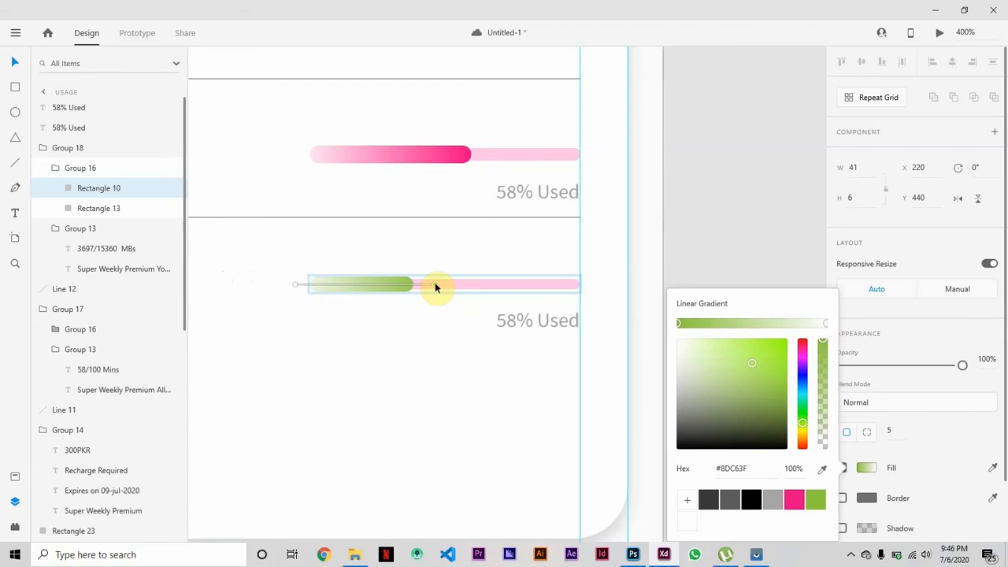
pyautogui.click(295, 284)
pyautogui.click(324, 346)
# Fill the second bar's track with the saved green and lower the colour's alpha to a light tint.
pyautogui.click(477, 282)
pyautogui.click(482, 283)
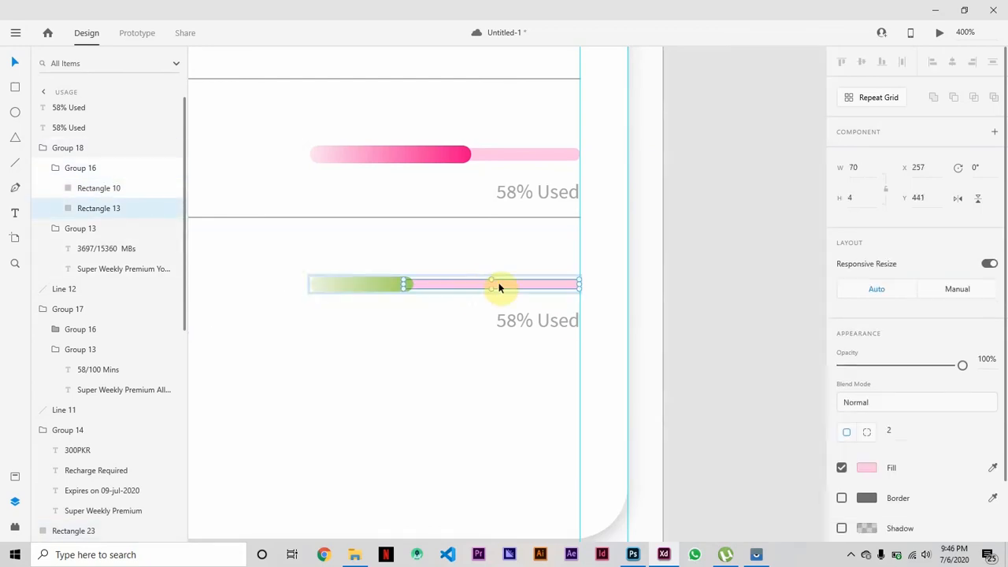
pyautogui.click(866, 468)
pyautogui.click(816, 499)
pyautogui.moveTo(823, 343); pyautogui.dragTo(824, 413)
pyautogui.click(777, 239)
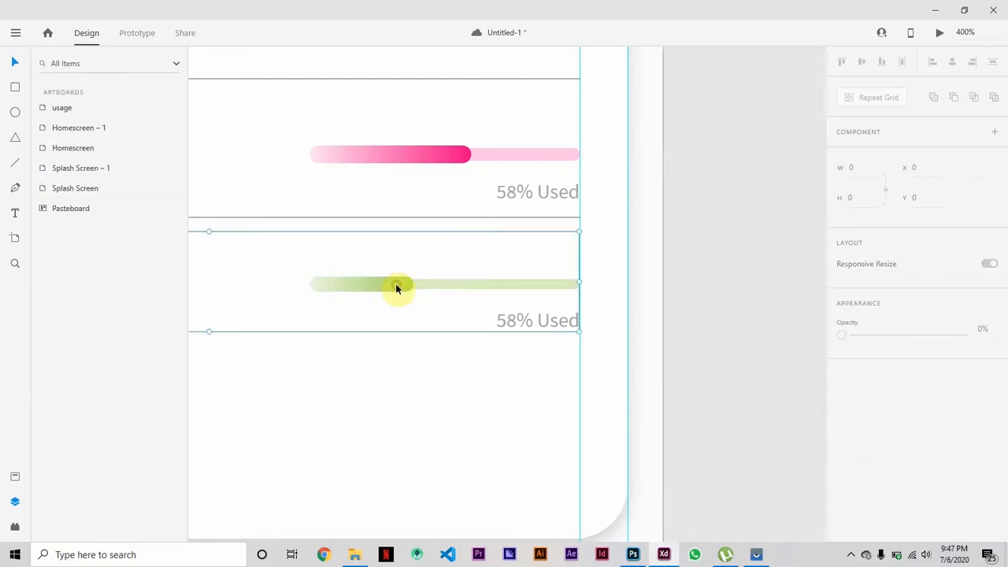
# Change the second bar's label to "24.07% Used" and align its right edge with the bar's right end.
pyautogui.click(399, 286)
pyautogui.click(517, 321)
pyautogui.doubleClick(516, 321)
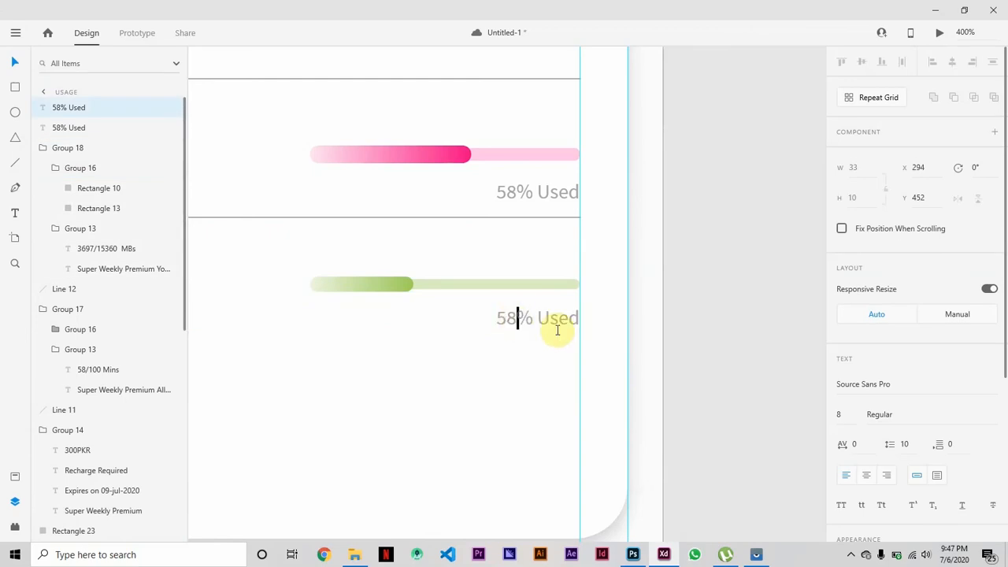
pyautogui.press('BackSpace')
pyautogui.press('BackSpace')
pyautogui.write('24.07')
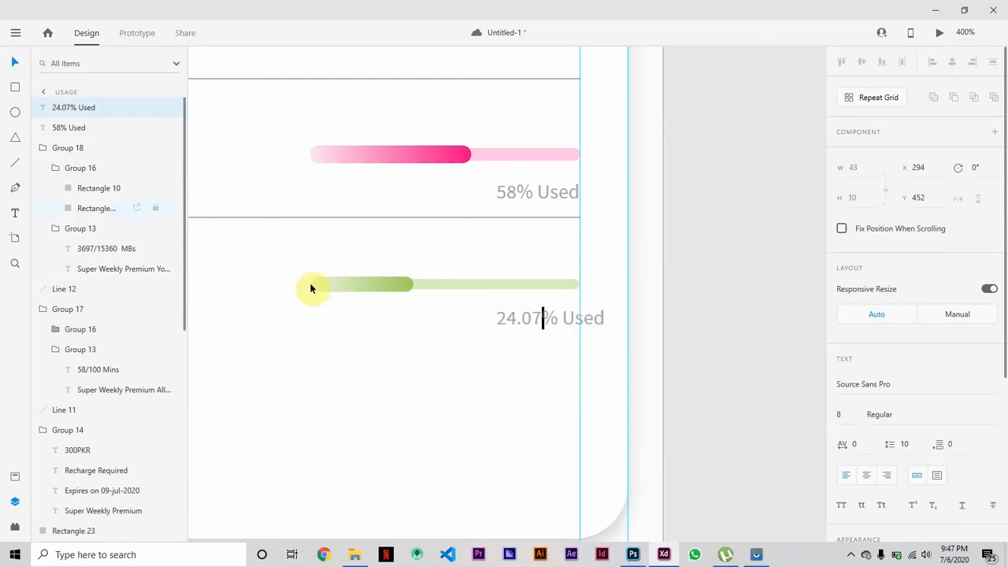
pyautogui.press('Escape')
pyautogui.moveTo(553, 330); pyautogui.dragTo(516, 323)
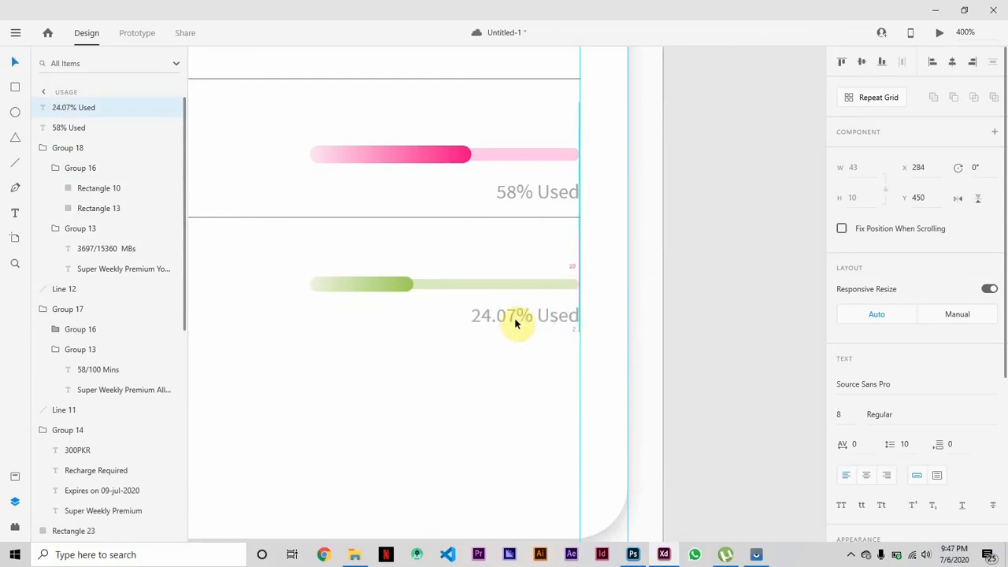
pyautogui.click(754, 354)
# Move the "58% Used" and "24.07% Used" labels closer to their bars, at Y 396 and Y 447.
pyautogui.hotkey('ctrl', '-')
pyautogui.hotkey('ctrl', '-')
pyautogui.hotkey('ctrl', '-')
pyautogui.click(748, 362)
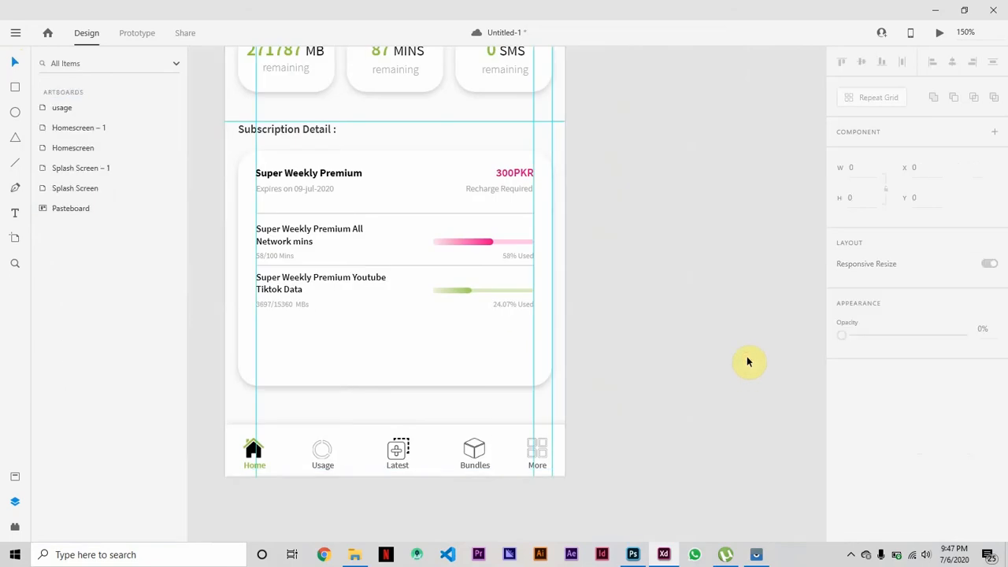
pyautogui.click(513, 256)
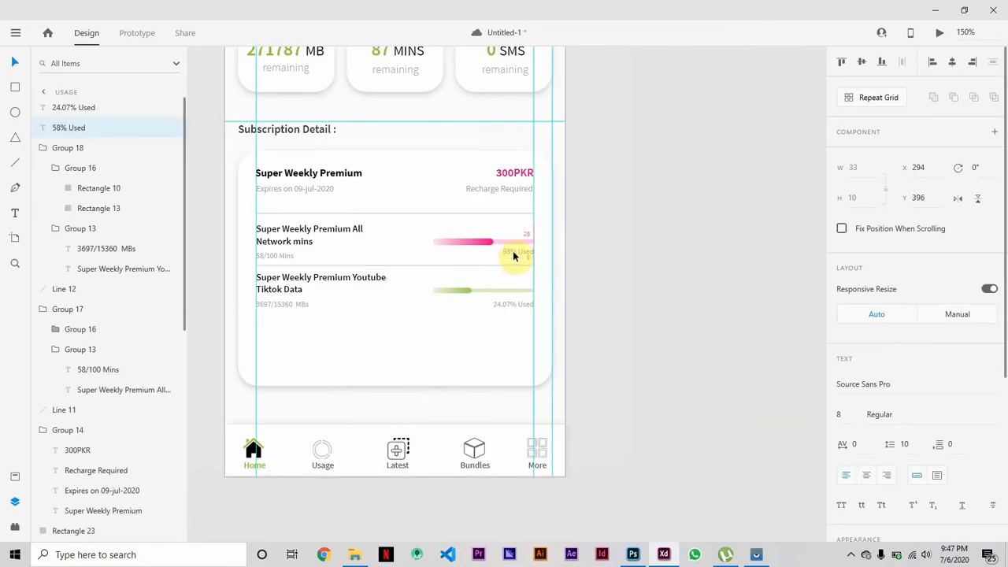
pyautogui.moveTo(514, 304); pyautogui.dragTo(514, 299)
pyautogui.click(524, 252)
pyautogui.click(523, 298)
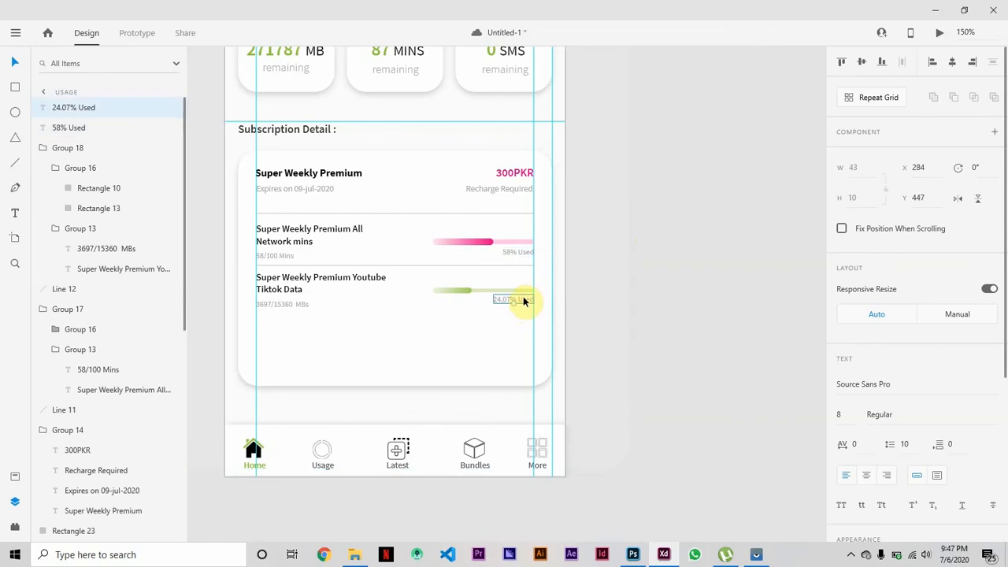
pyautogui.click(716, 282)
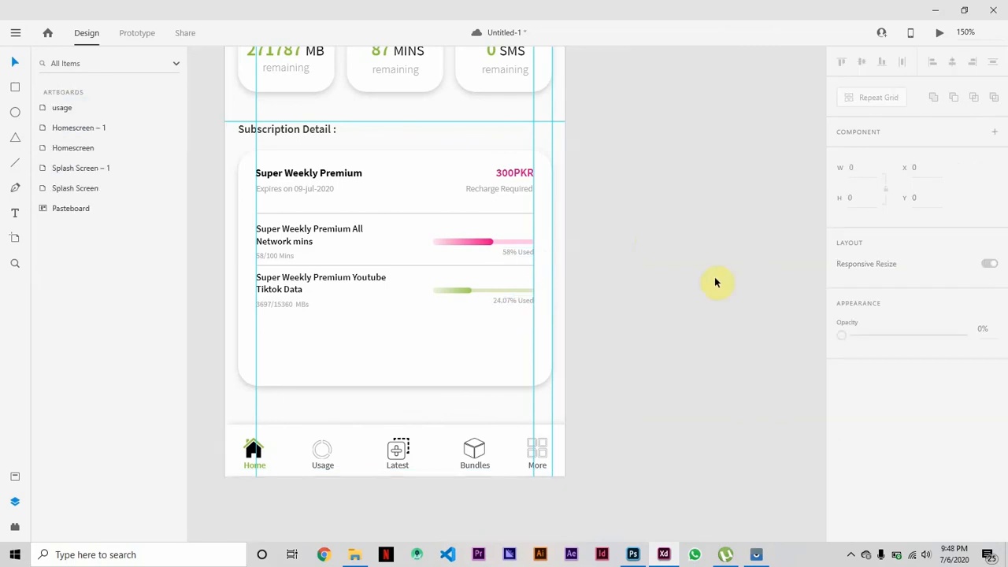
# Place a copy of the divider line below the second subscription item and a copy of that item beneath it.
pyautogui.click(407, 271)
pyautogui.click(404, 319)
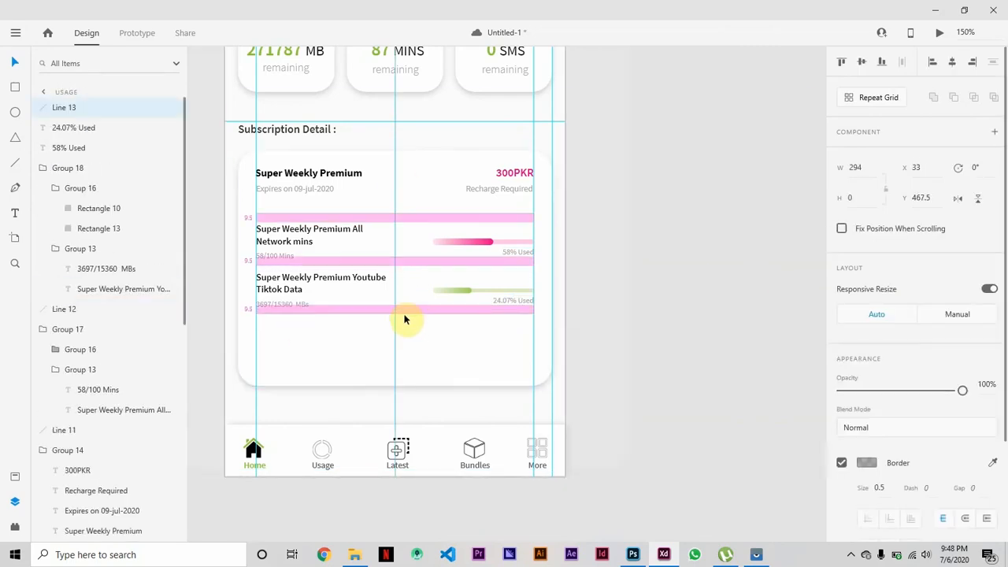
pyautogui.keyDown('alt'); pyautogui.click(340, 285); pyautogui.keyUp('alt')
pyautogui.moveTo(341, 285); pyautogui.dragTo(339, 334)
# Change the third subscription item's title to "Super Weekly Premium Internet Data".
pyautogui.doubleClick(340, 335)
pyautogui.doubleClick(340, 334)
pyautogui.doubleClick(341, 334)
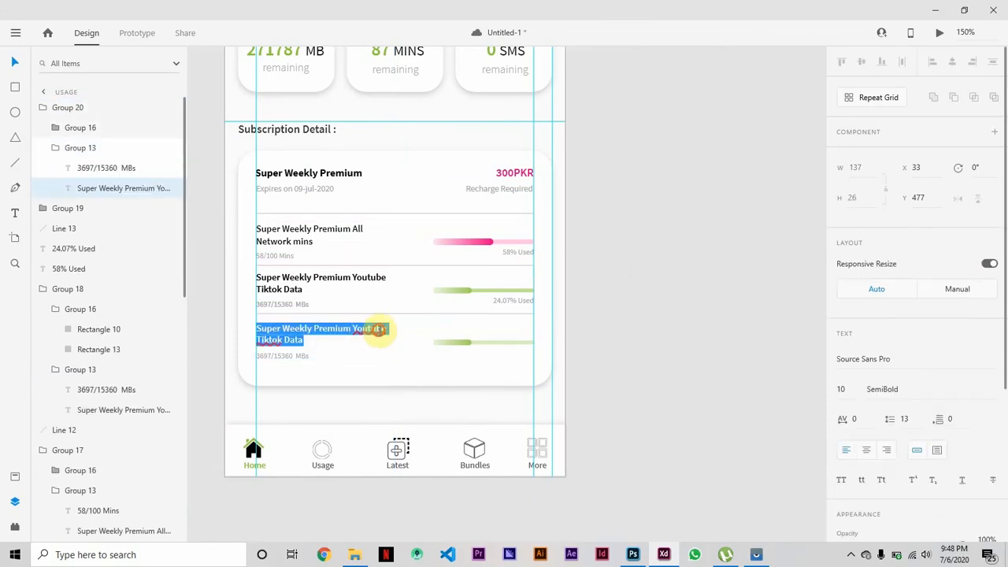
pyautogui.click(384, 331)
pyautogui.press('BackSpace')
pyautogui.press('BackSpace')
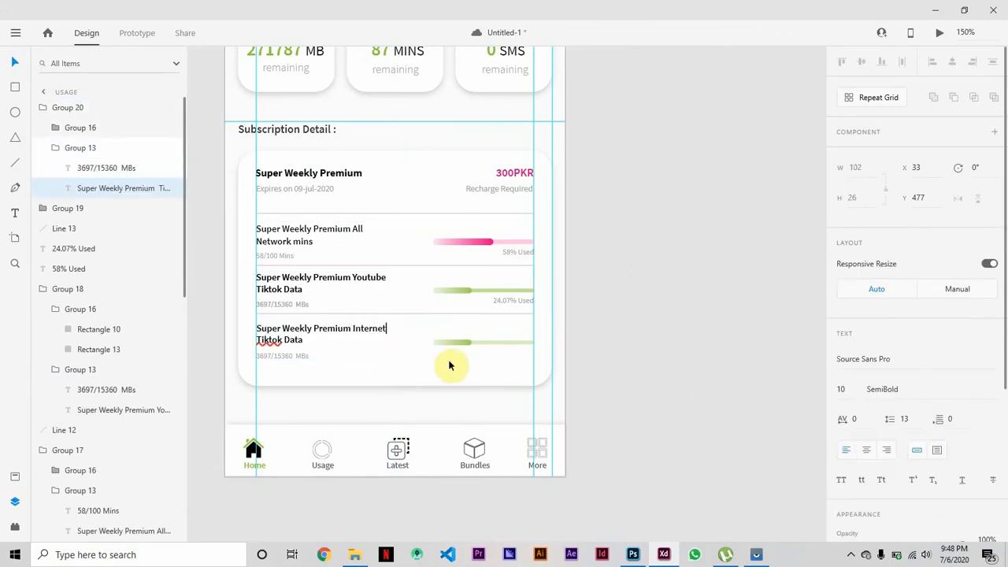
pyautogui.doubleClick(269, 341)
pyautogui.press('BackSpace')
# Change the third item's usage text to "4628/15360 MBs".
pyautogui.doubleClick(278, 355)
pyautogui.doubleClick(278, 355)
pyautogui.doubleClick(276, 355)
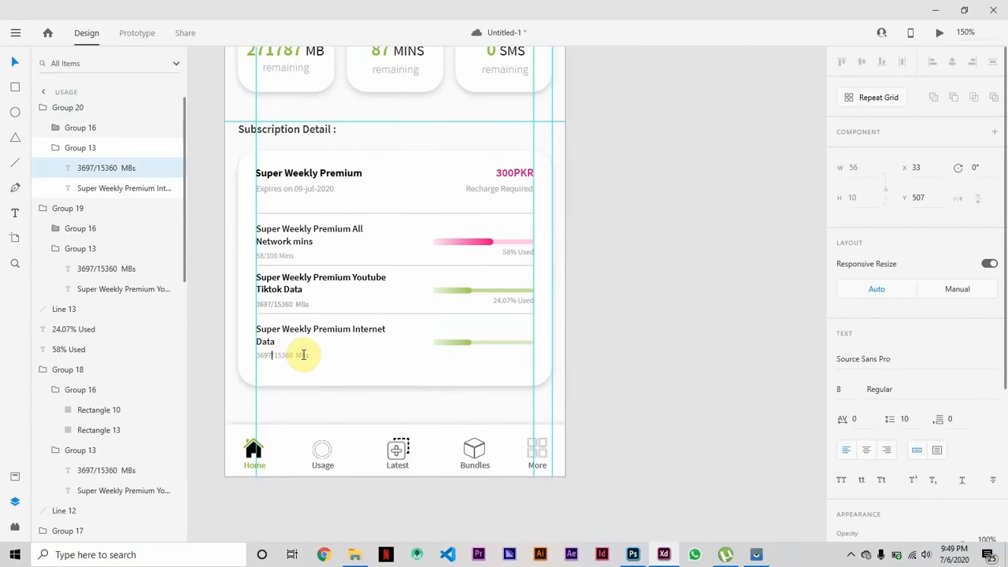
pyautogui.write('4628/')
# Shorten the third progress bar's green gradient part and extend its pale green track back to meet it.
pyautogui.click(466, 343)
pyautogui.click(467, 343)
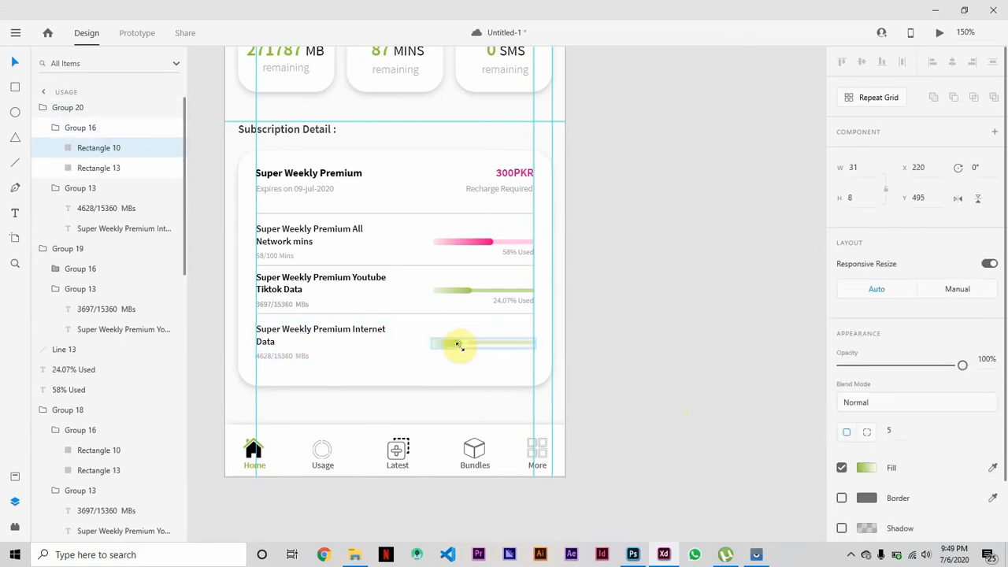
pyautogui.moveTo(460, 346); pyautogui.dragTo(453, 342)
pyautogui.click(486, 344)
pyautogui.click(658, 370)
# Reshape the third bar's green gradient part so it extends about as far as the second bar's filled part.
pyautogui.hotkey('ctrl', '+')
pyautogui.hotkey('ctrl', '+')
pyautogui.hotkey('ctrl', '+')
pyautogui.hotkey('ctrl', '+')
pyautogui.scroll(-1, 659, 370)
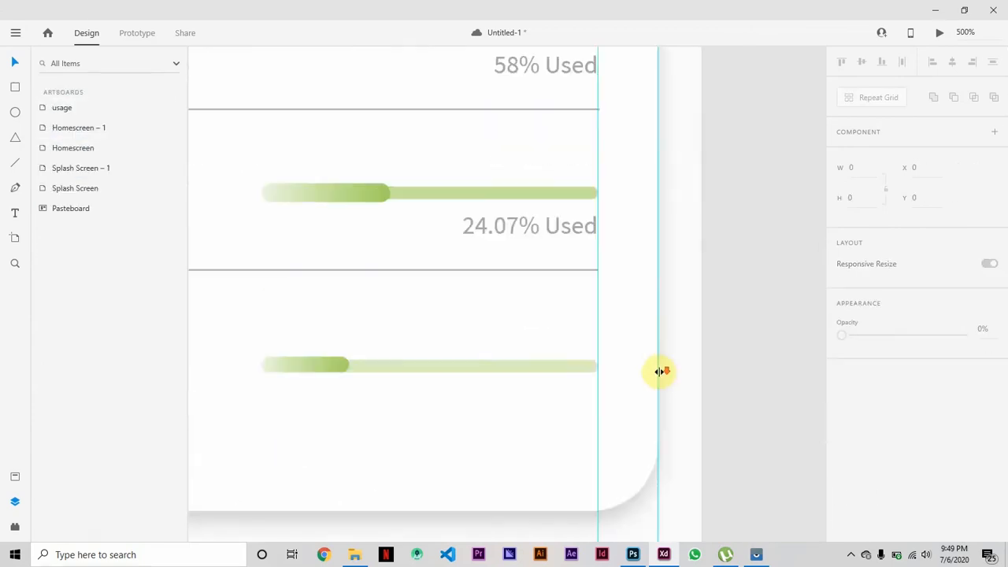
pyautogui.hscroll(-3, 659, 370)
pyautogui.click(505, 358)
pyautogui.click(504, 359)
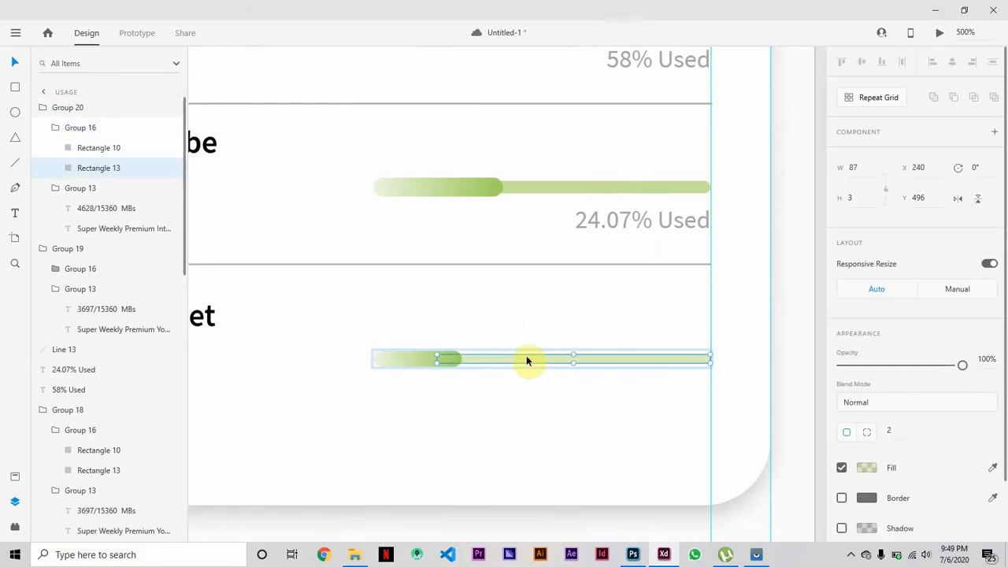
pyautogui.click(452, 392)
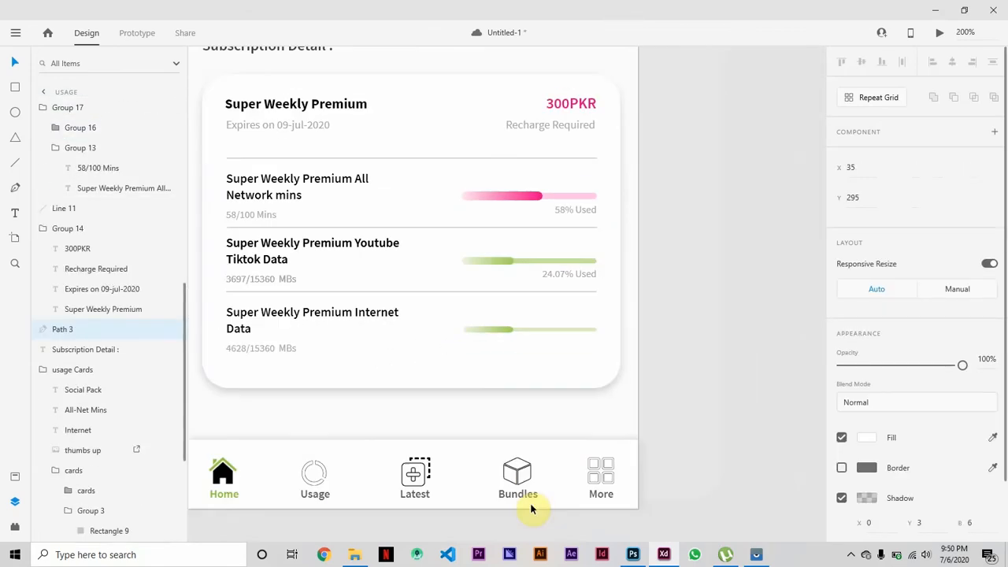
pyautogui.click(763, 471)
# Place a copy of the "24.07% Used" label under the third progress bar, right-aligned with the bar's end.
pyautogui.click(502, 328)
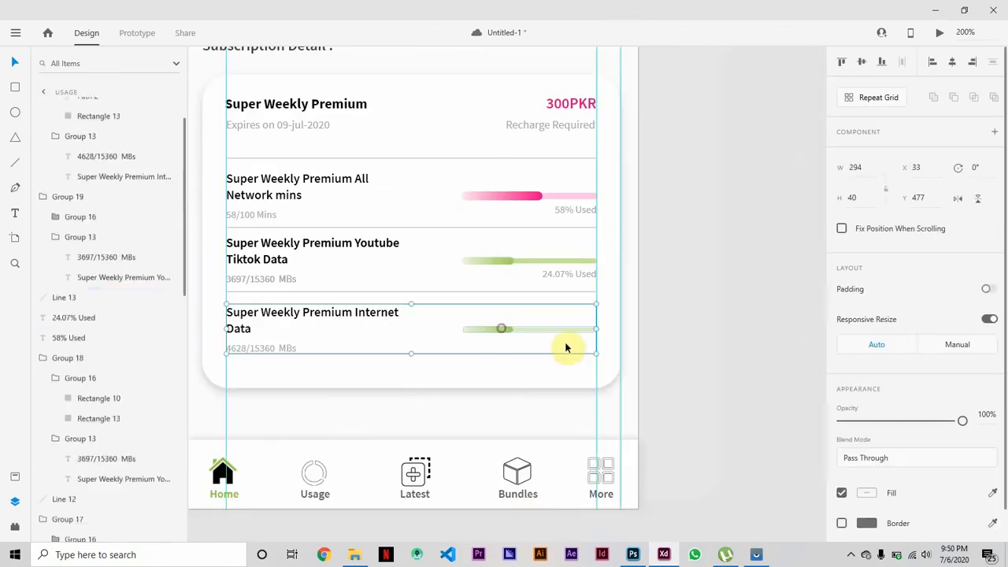
pyautogui.keyDown('alt'); pyautogui.moveTo(570, 277); pyautogui.dragTo(579, 343); pyautogui.keyUp('alt')
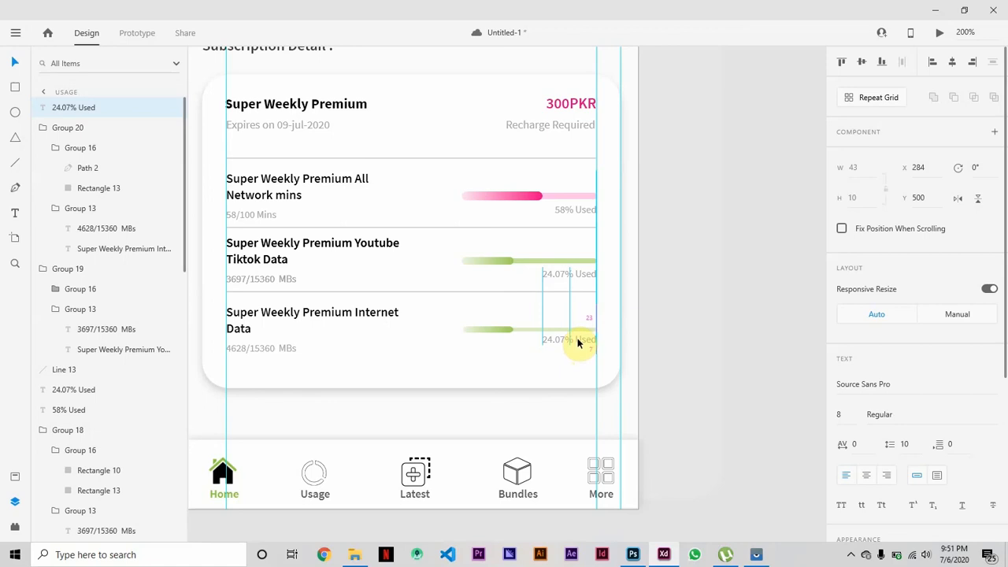
# Align the copied percentage label under the third progress bar and change its text to "23.07% Used".
pyautogui.keyDown('alt'); pyautogui.moveTo(579, 342); pyautogui.dragTo(579, 340); pyautogui.keyUp('alt')
pyautogui.doubleClick(553, 339)
pyautogui.press('BackSpace')
pyautogui.write('3')
pyautogui.click(718, 363)
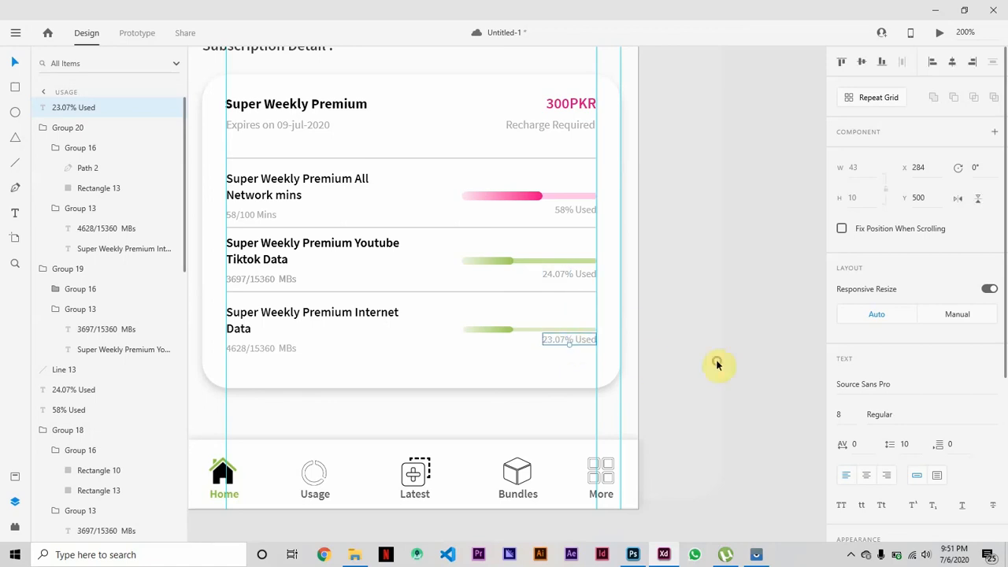
# Extend the white subscription card's bottom edge downward to make room below the third item.
pyautogui.click(402, 368)
pyautogui.moveTo(412, 388); pyautogui.dragTo(408, 414)
pyautogui.click(754, 391)
pyautogui.scroll(3, 754, 392)
pyautogui.scroll(-2, 752, 391)
pyautogui.scroll(-3, 752, 392)
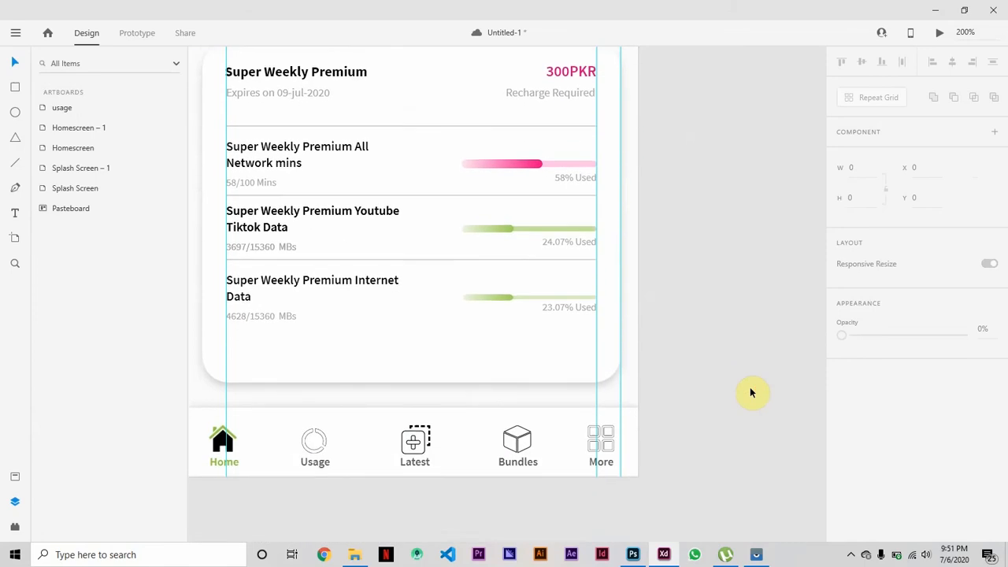
# Check the reference app's Usage screen, import the star image from the edited icons folder onto the pasteboard, and set its width to 45.
pyautogui.click(756, 554)
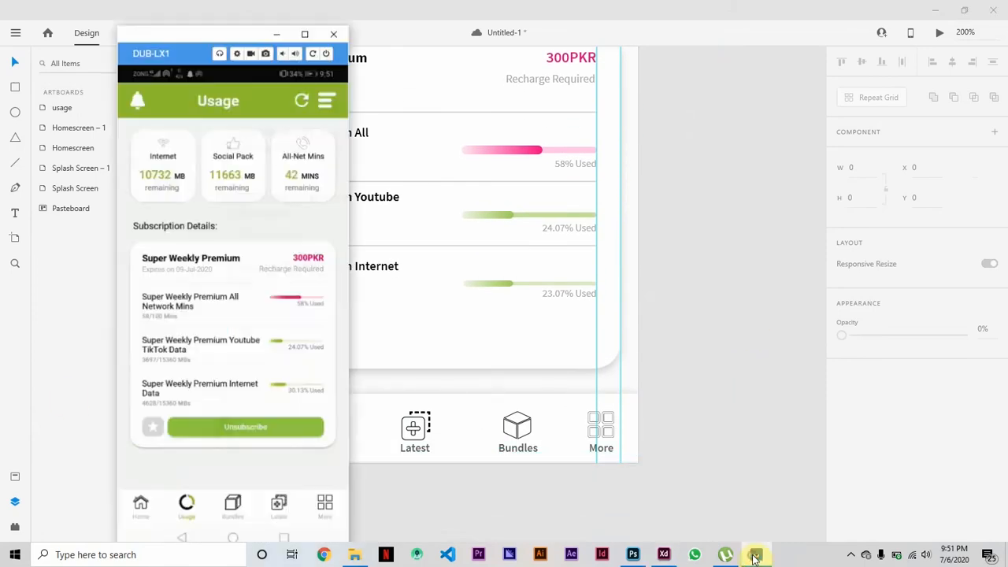
pyautogui.click(275, 32)
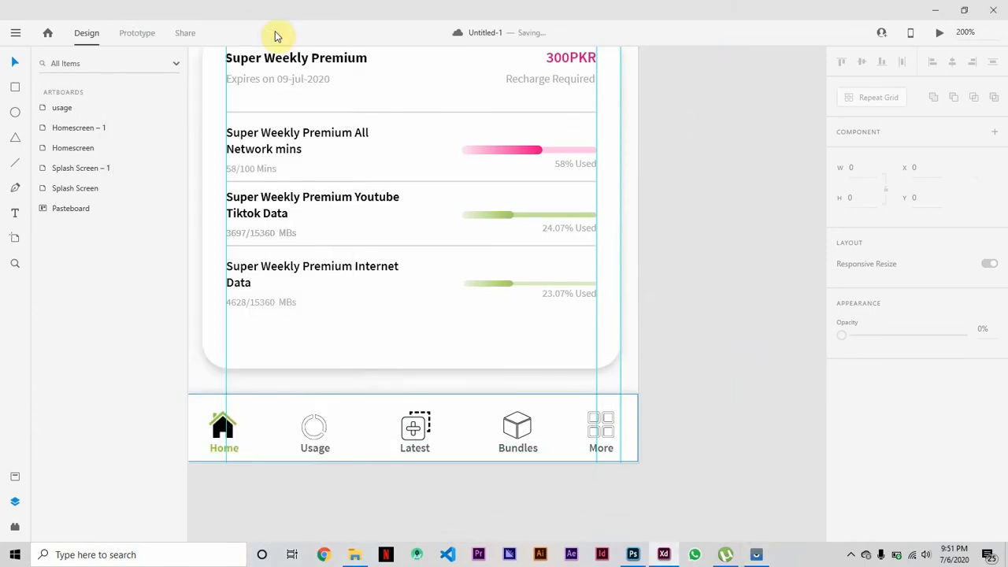
pyautogui.click(354, 554)
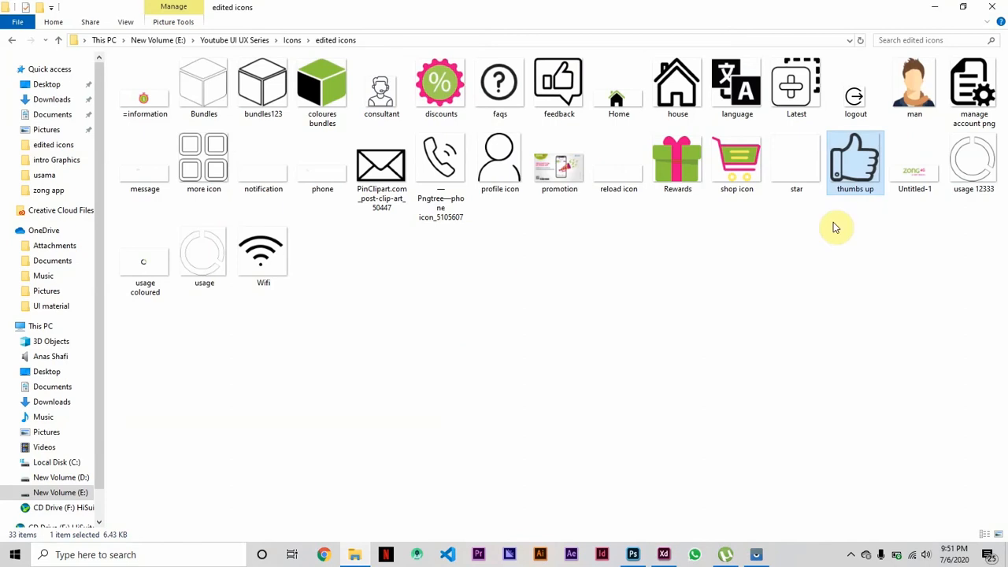
pyautogui.moveTo(797, 170); pyautogui.dragTo(738, 363)
pyautogui.click(867, 165)
pyautogui.write('45')
pyautogui.press('Return')
pyautogui.click(720, 311)
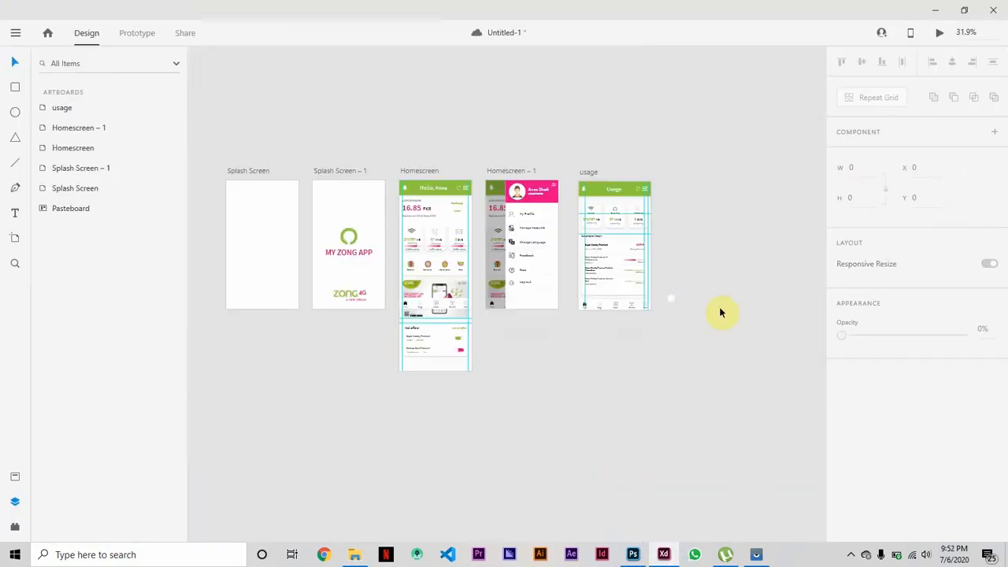
# Bring the white star icon on the pasteboard to the front.
pyautogui.hotkey('ctrl', '=')
pyautogui.hotkey('ctrl', '=')
pyautogui.hotkey('ctrl', '=')
pyautogui.hscroll(5, 720, 312)
pyautogui.hotkey('ctrl', '=')
pyautogui.hotkey('ctrl', '=')
pyautogui.hscroll(5, 720, 312)
pyautogui.rightClick(577, 326)
pyautogui.moveTo(618, 345)
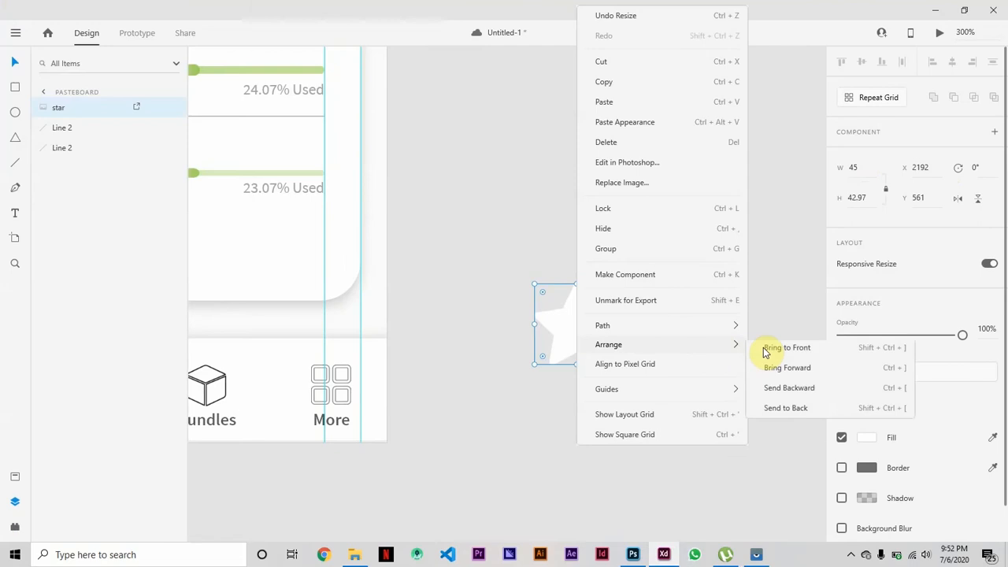
pyautogui.click(787, 349)
pyautogui.click(683, 181)
# Draw a 56 by 56 square below the star with corners rounded to about 9 and a semi-transparent #A8A5A7 grey fill.
pyautogui.click(15, 88)
pyautogui.moveTo(514, 402); pyautogui.dragTo(618, 505)
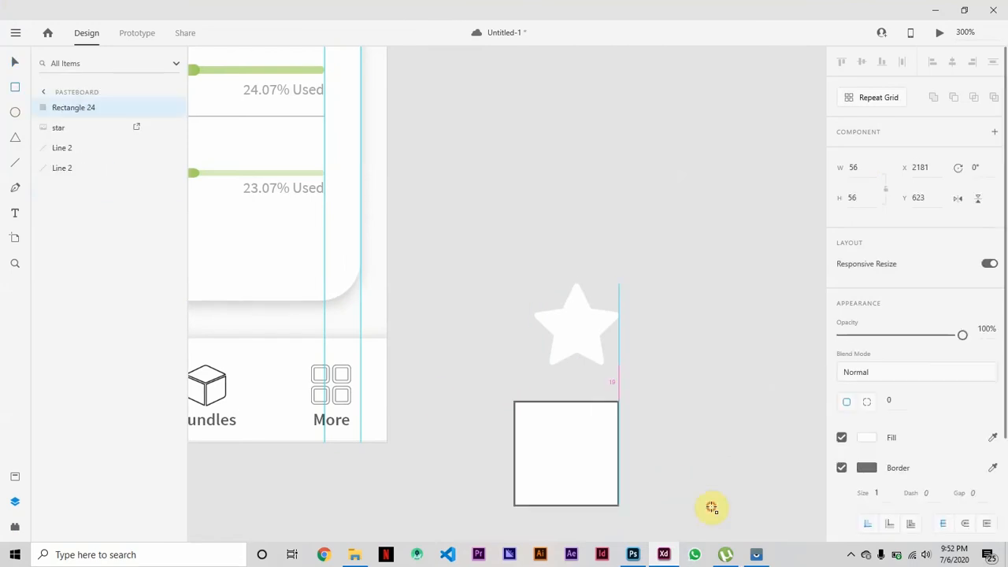
pyautogui.moveTo(612, 412)
pyautogui.mouseDown()
pyautogui.moveTo(593, 434)
pyautogui.moveTo(601, 423)
pyautogui.mouseUp()
pyautogui.click(866, 437)
pyautogui.click(773, 501)
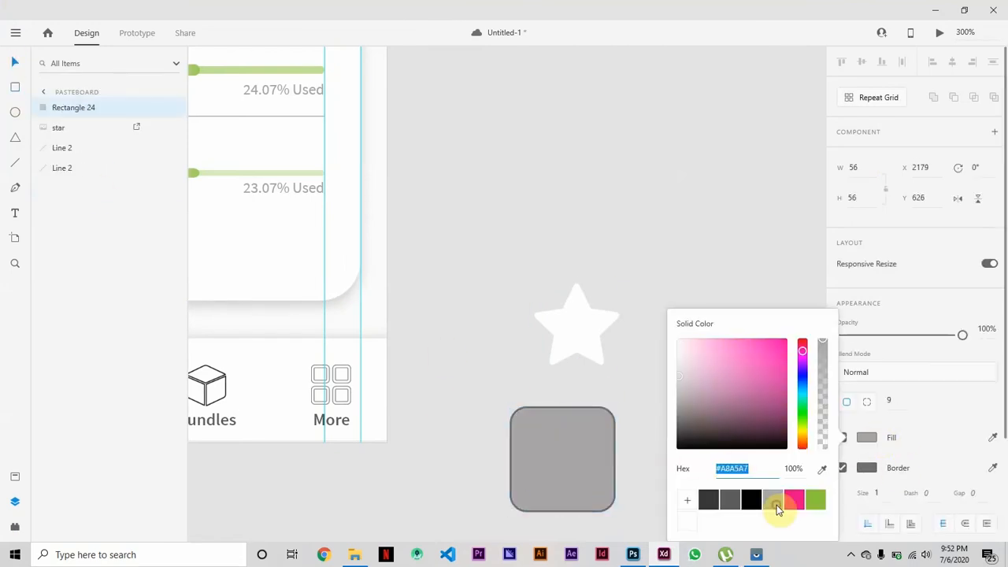
pyautogui.moveTo(822, 346); pyautogui.dragTo(824, 434)
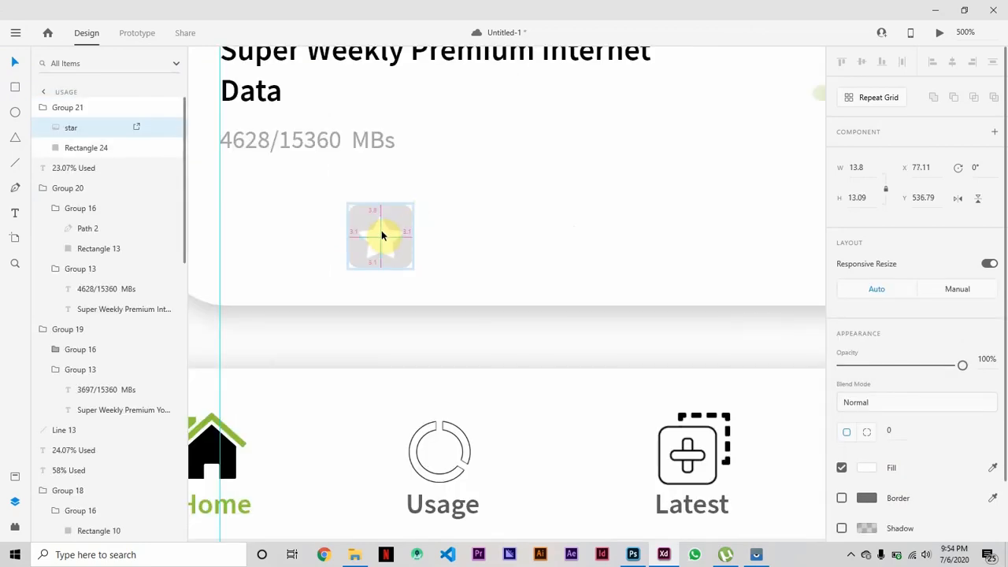
# Centre the white star inside its grey rounded square on the subscription card.
pyautogui.moveTo(382, 235); pyautogui.dragTo(382, 235)
pyautogui.click(506, 258)
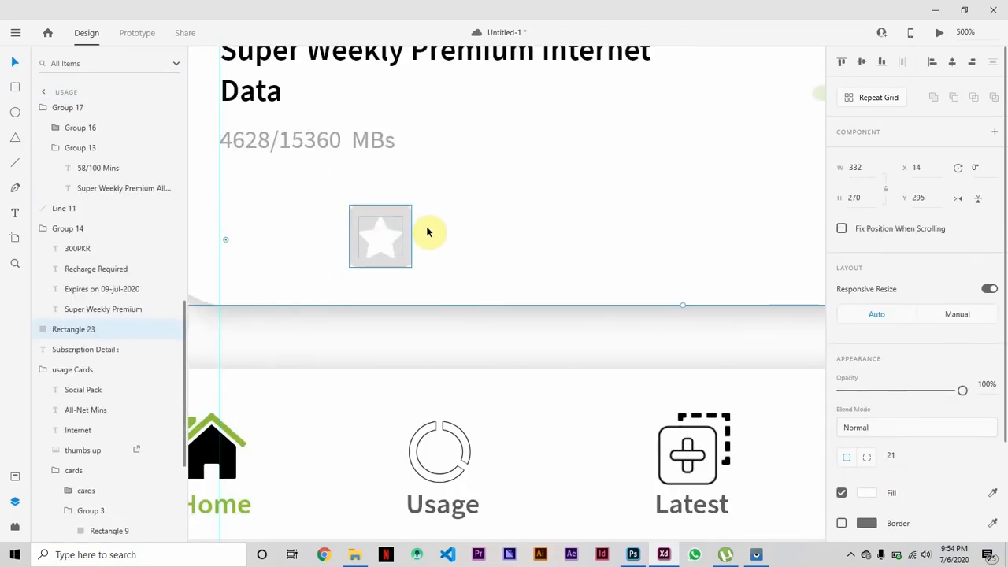
pyautogui.click(400, 235)
pyautogui.doubleClick(386, 242)
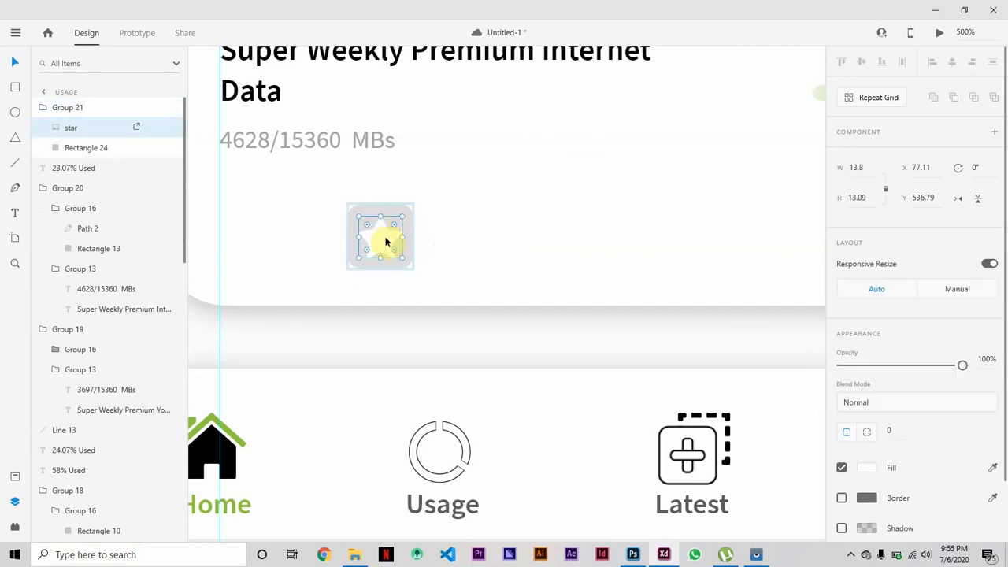
pyautogui.click(571, 263)
pyautogui.hscroll(2, 551, 263)
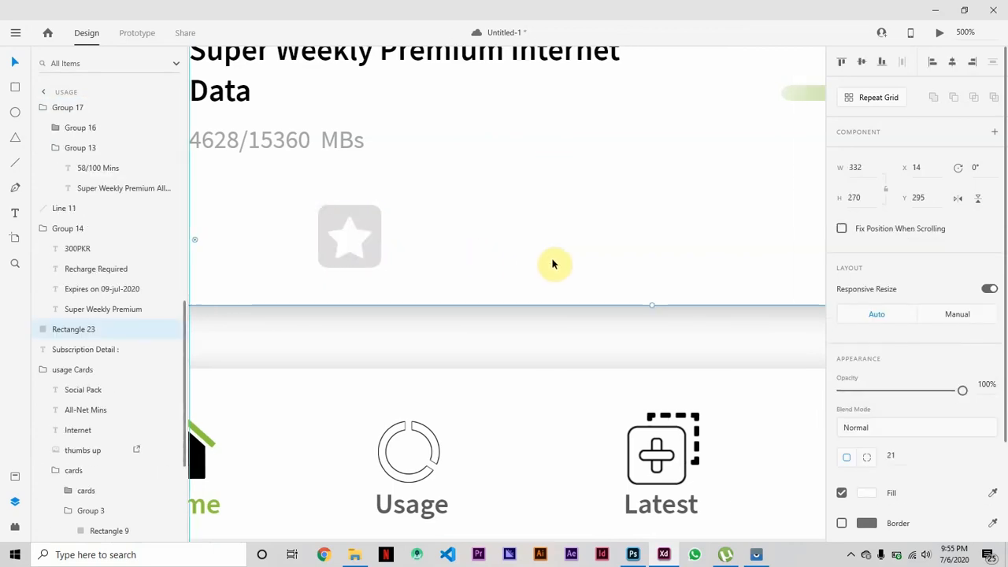
# Draw a rectangle about 184 by 20 beside the star badge, matching the badge's height, for the unsubscribe button.
pyautogui.press('r')
pyautogui.hotkey('ctrl', '-')
pyautogui.hotkey('ctrl', '-')
pyautogui.hotkey('ctrl', '-')
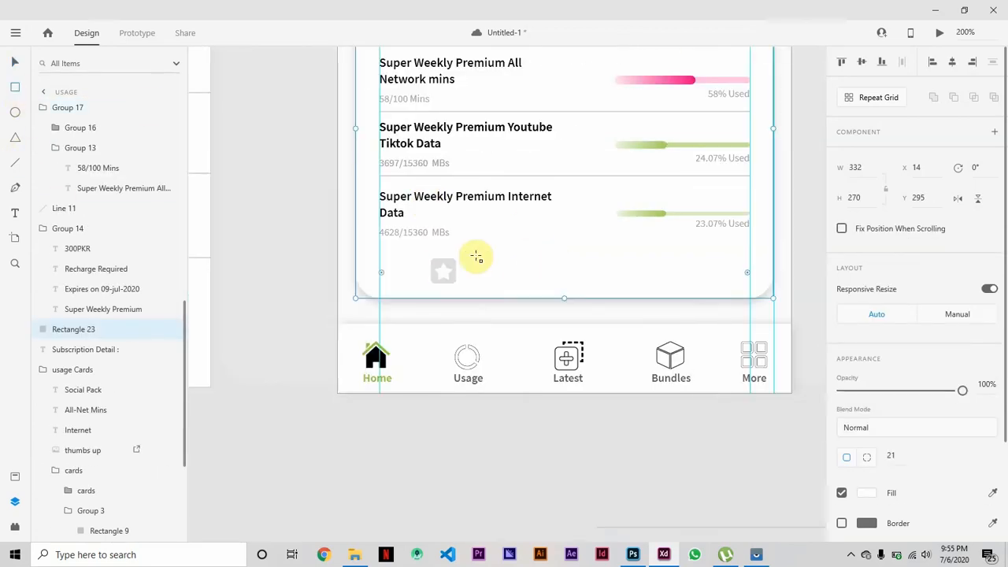
pyautogui.moveTo(477, 258)
pyautogui.mouseDown()
pyautogui.moveTo(715, 294)
pyautogui.moveTo(663, 284)
pyautogui.moveTo(709, 283)
pyautogui.mouseUp()
# Give the long rectangle a corner radius of 6 and a borderless green fill, and move it closer to the star badge.
pyautogui.press('v')
pyautogui.doubleClick(444, 267)
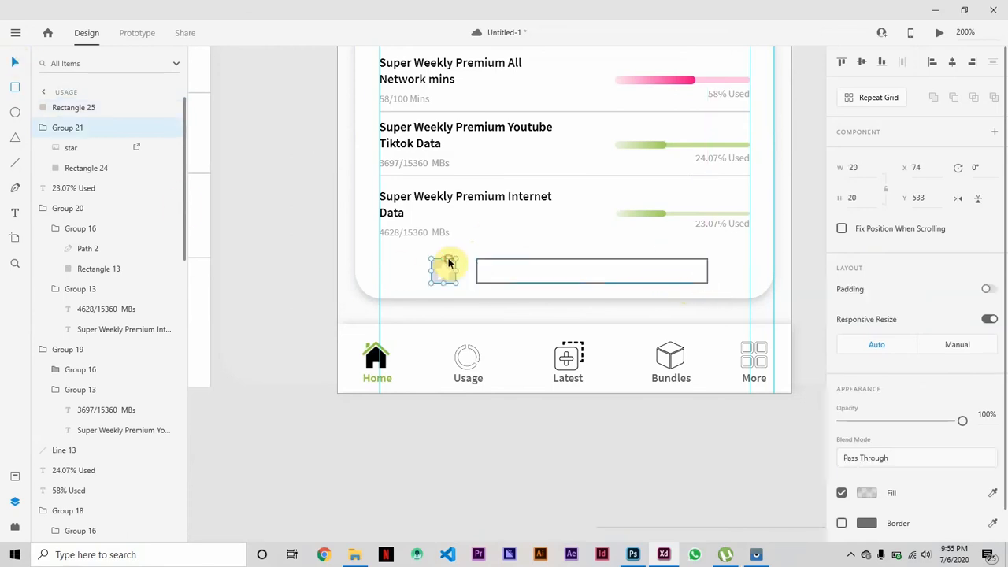
pyautogui.click(524, 278)
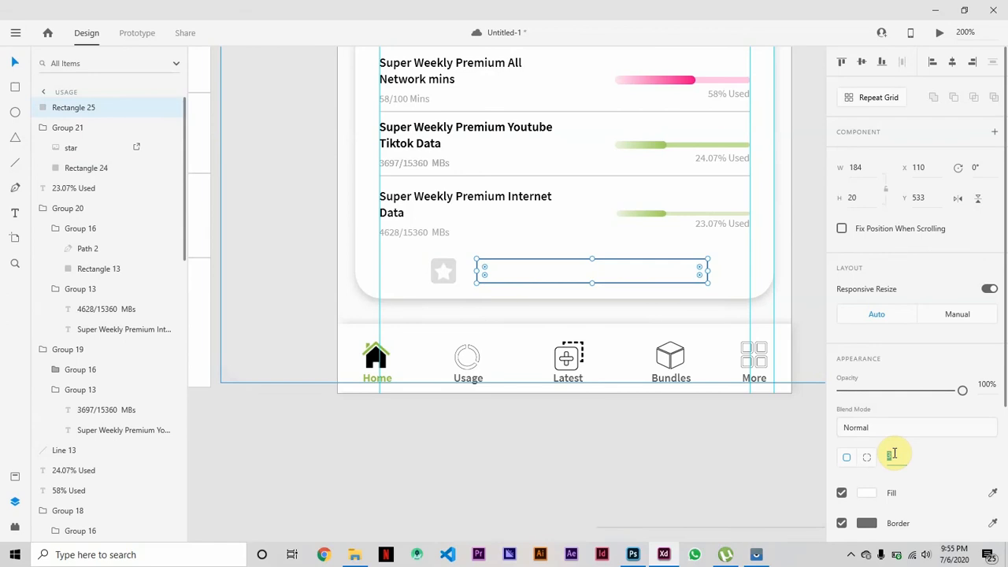
pyautogui.click(842, 523)
pyautogui.click(869, 495)
pyautogui.click(814, 499)
pyautogui.click(555, 482)
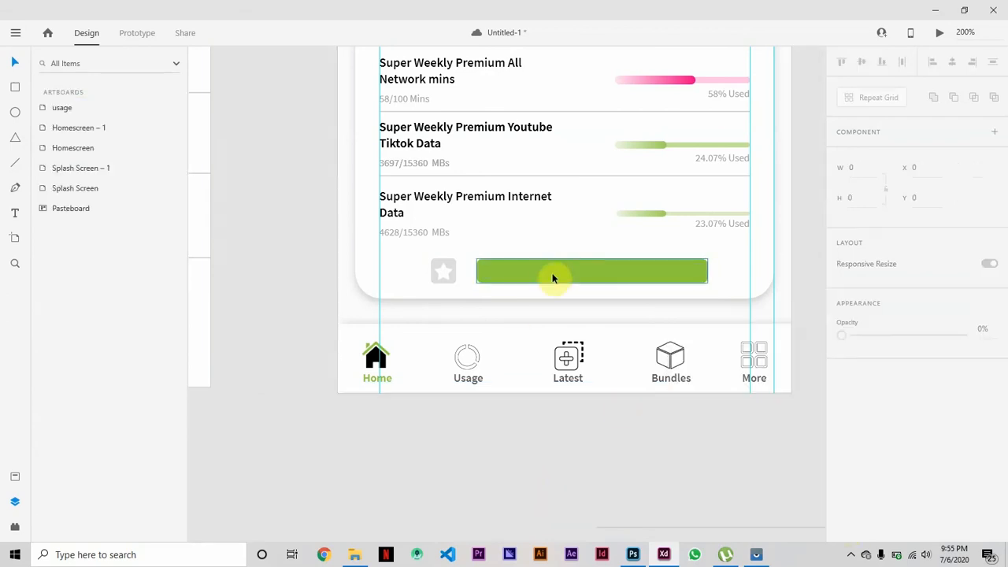
pyautogui.moveTo(553, 277); pyautogui.dragTo(537, 269)
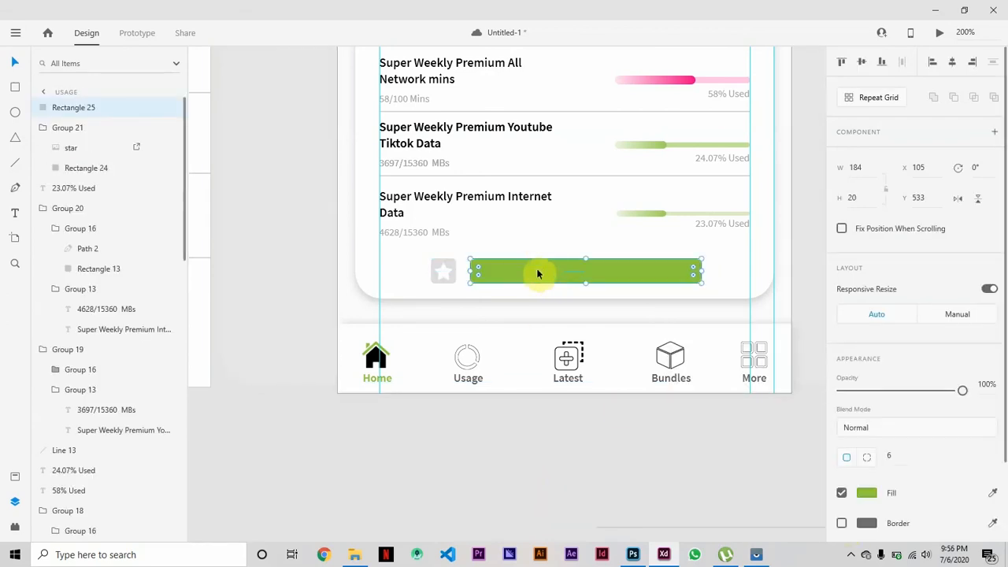
# Add the text "Unsubscribe" on the green button.
pyautogui.press('t')
pyautogui.click(513, 272)
pyautogui.write('Usn')
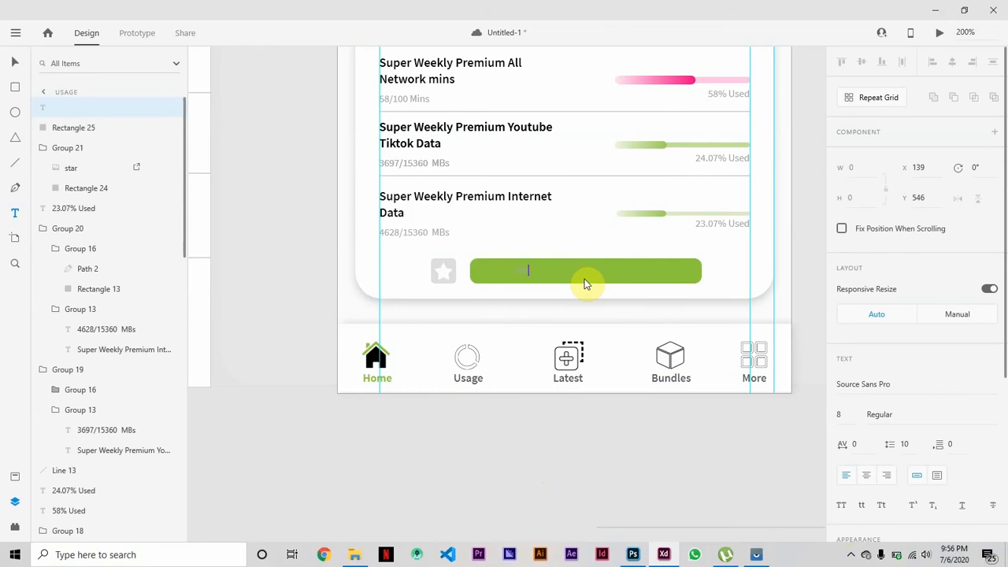
pyautogui.press('BackSpace')
pyautogui.press('BackSpace')
pyautogui.write('nsubscribe')
# Change the "Unsubscribe" text's fill colour to white.
pyautogui.click(14, 62)
pyautogui.scroll(-4, 903, 438)
pyautogui.click(866, 399)
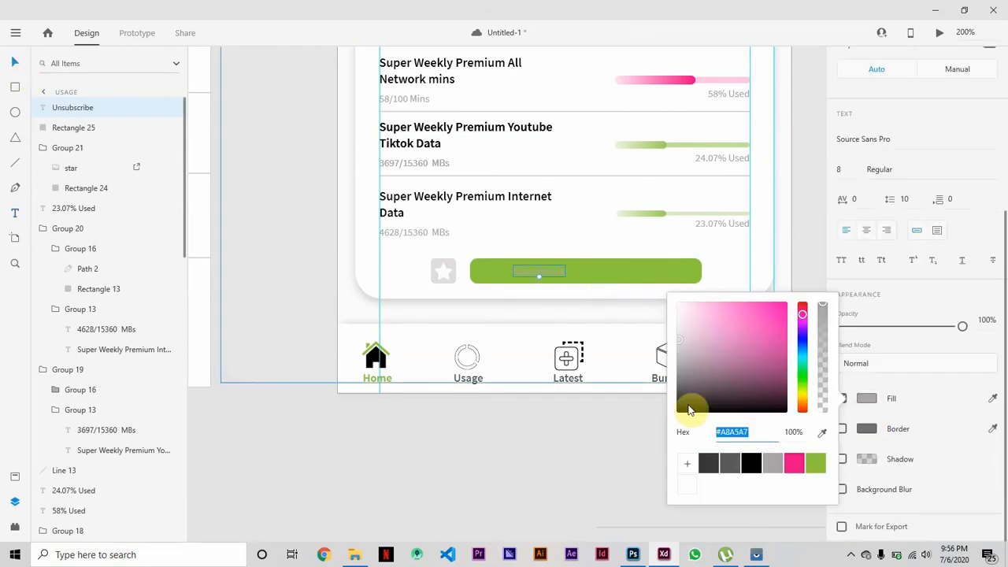
pyautogui.moveTo(679, 338); pyautogui.dragTo(667, 299)
pyautogui.click(556, 274)
pyautogui.scroll(-4, 982, 357)
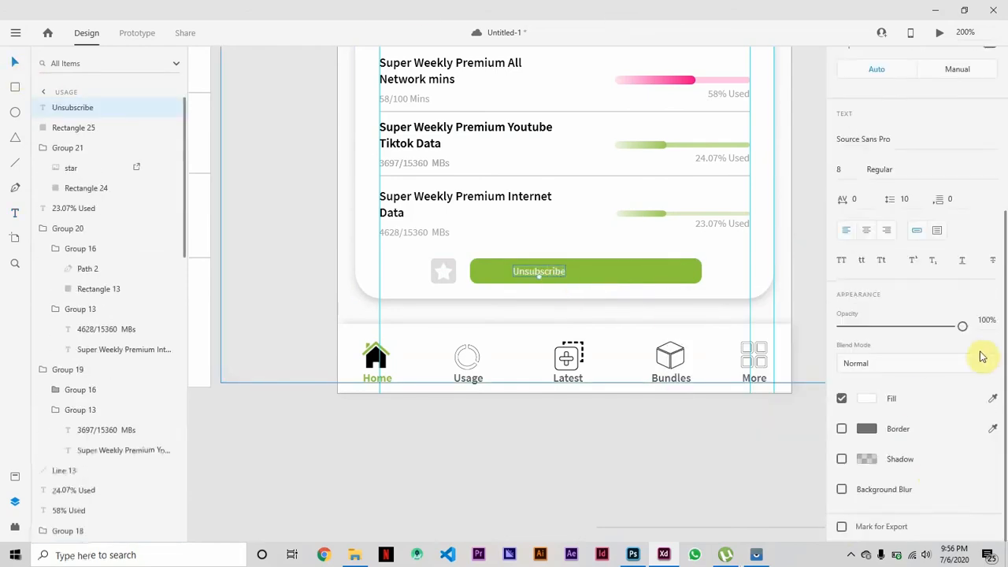
# Set the "Unsubscribe" text to SemiBold, size 8, with character spacing 50, and centre it on the green button.
pyautogui.click(984, 169)
pyautogui.click(916, 228)
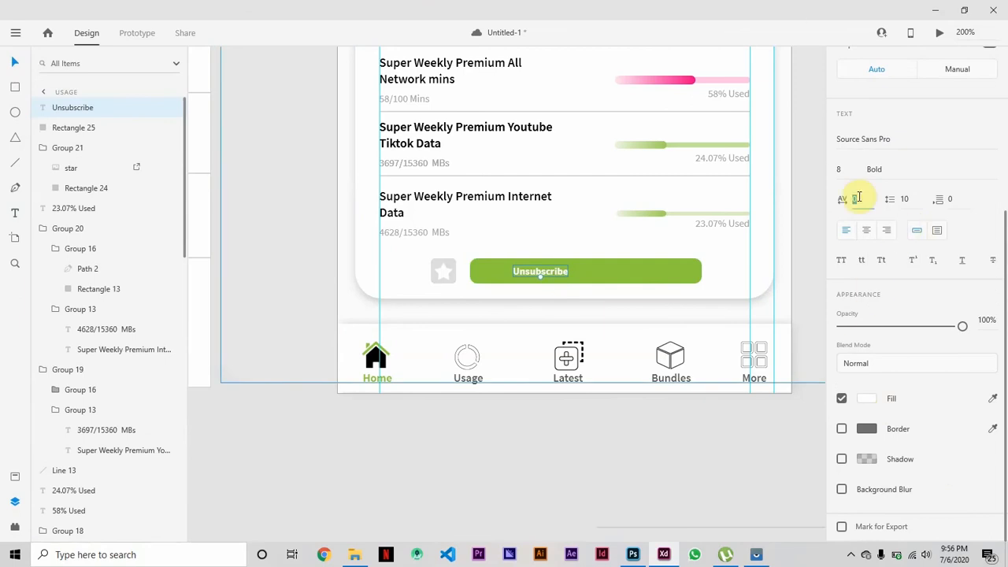
pyautogui.write('50')
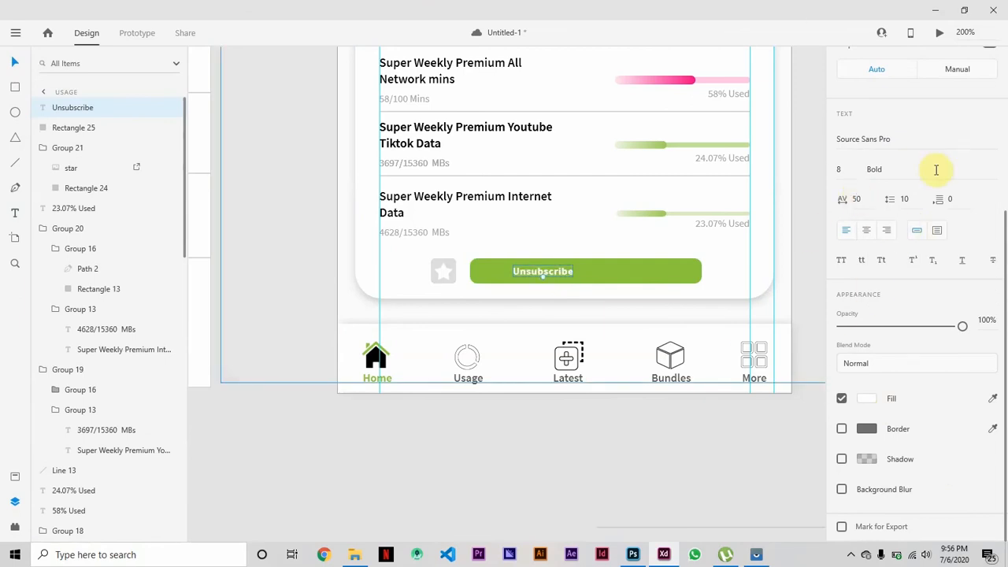
pyautogui.click(937, 169)
pyautogui.click(907, 128)
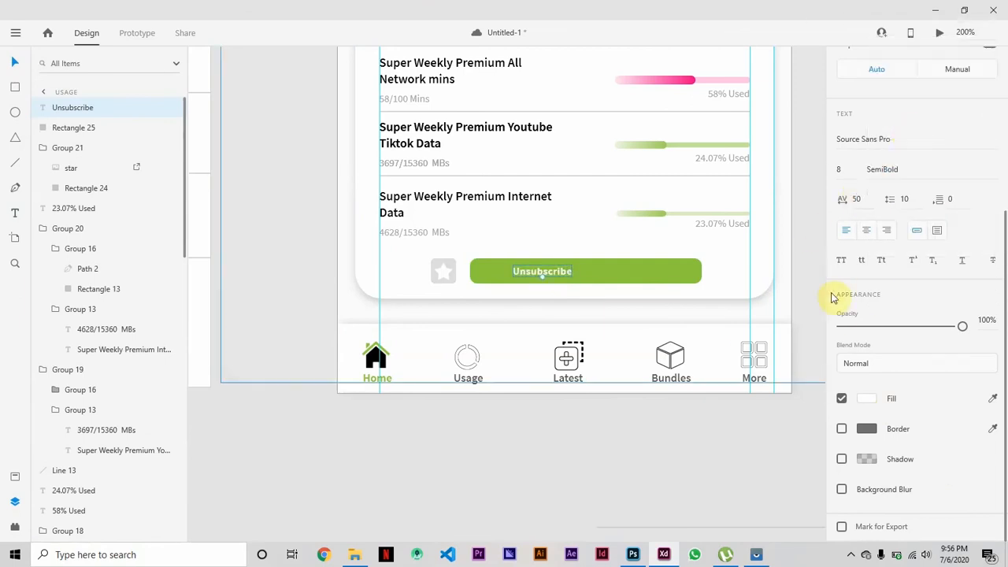
pyautogui.click(844, 169)
pyautogui.press('Up')
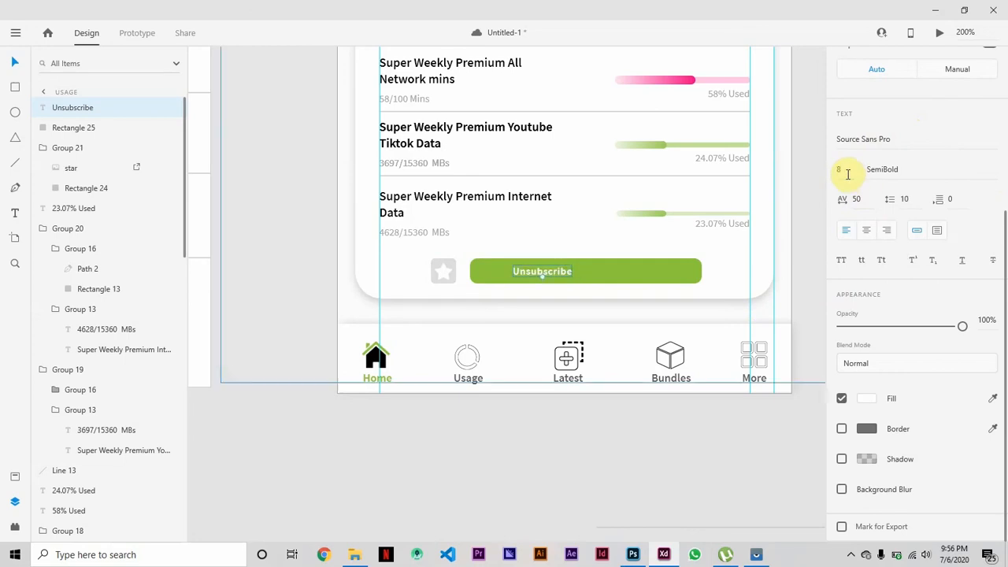
pyautogui.write('8')
pyautogui.press('Return')
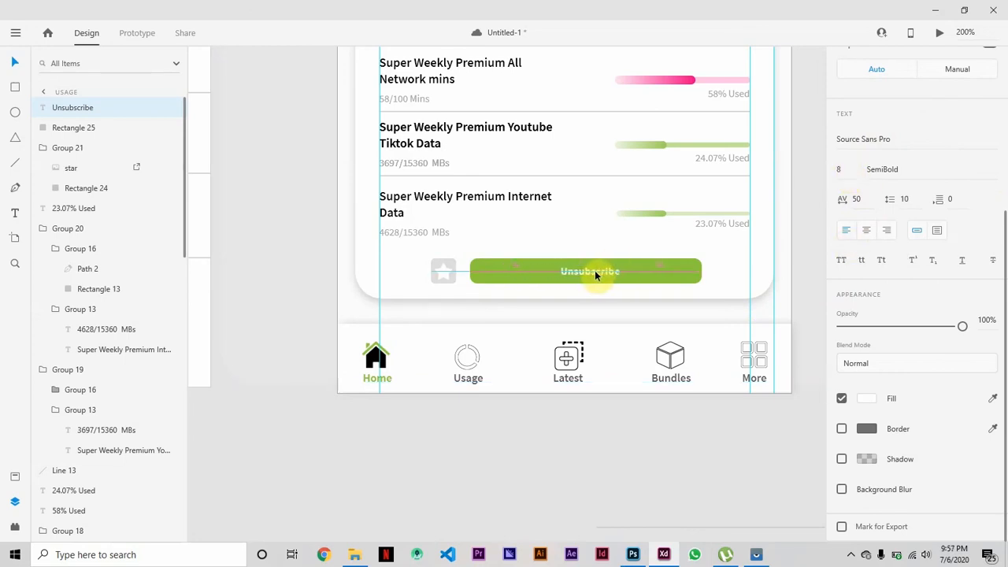
pyautogui.moveTo(594, 271); pyautogui.dragTo(593, 271)
pyautogui.click(590, 482)
# Preview the usage artboard to check the finished subscription card, and close the preview.
pyautogui.hotkey('ctrl', '-')
pyautogui.hotkey('ctrl', '-')
pyautogui.scroll(1, 536, 315)
pyautogui.click(475, 160)
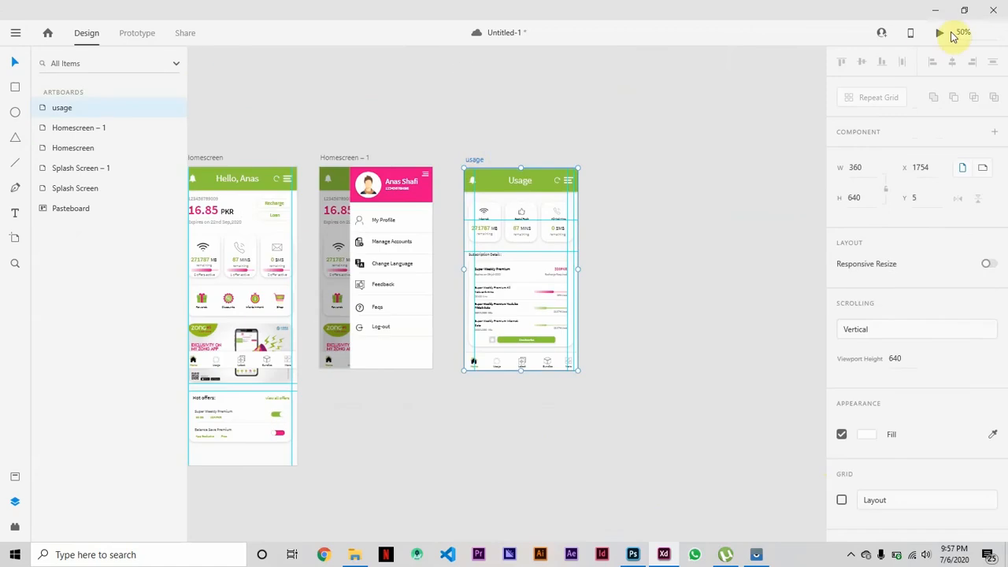
pyautogui.click(942, 33)
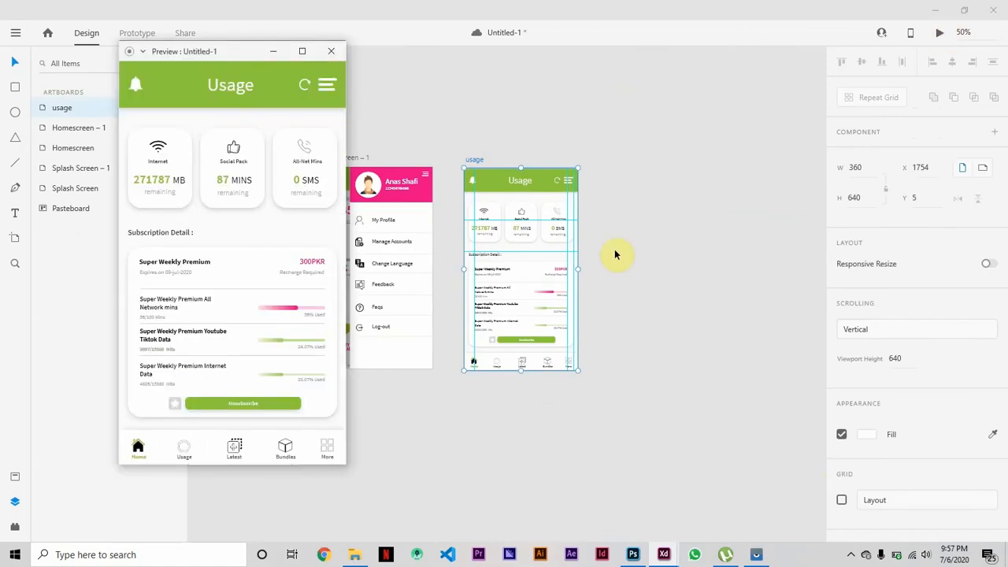
pyautogui.click(333, 53)
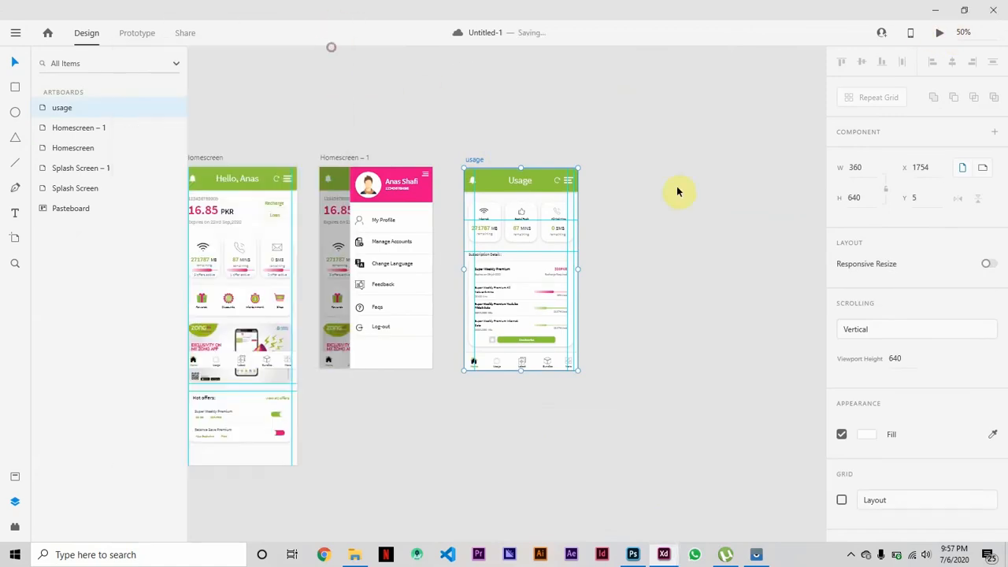
# Delete the duplicate "Super Weekly Premium Youtube Tiktok Data" title overlapping the second item's title.
pyautogui.scroll(6, 667, 268)
pyautogui.hotkey('ctrl', '-')
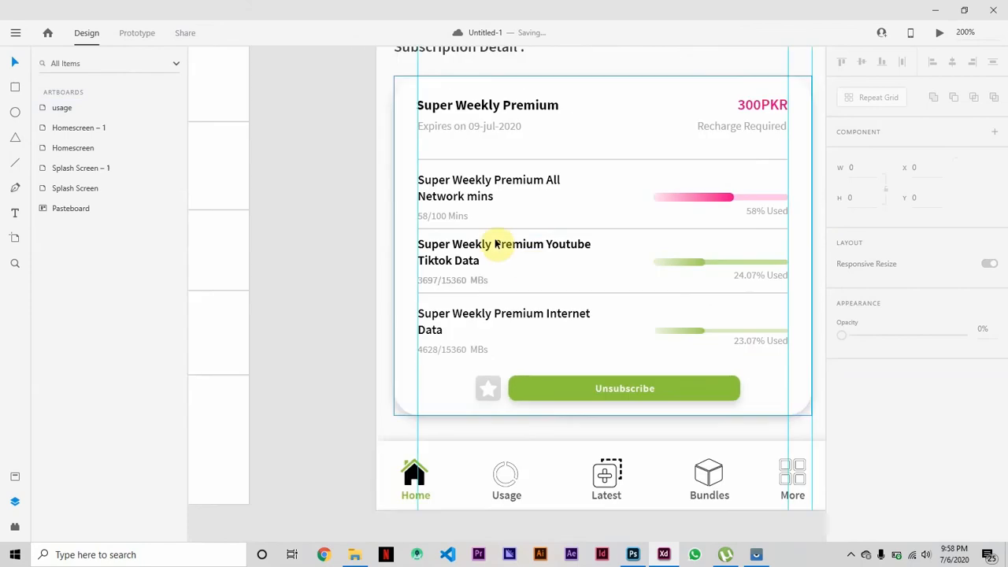
pyautogui.doubleClick(499, 246)
pyautogui.doubleClick(499, 246)
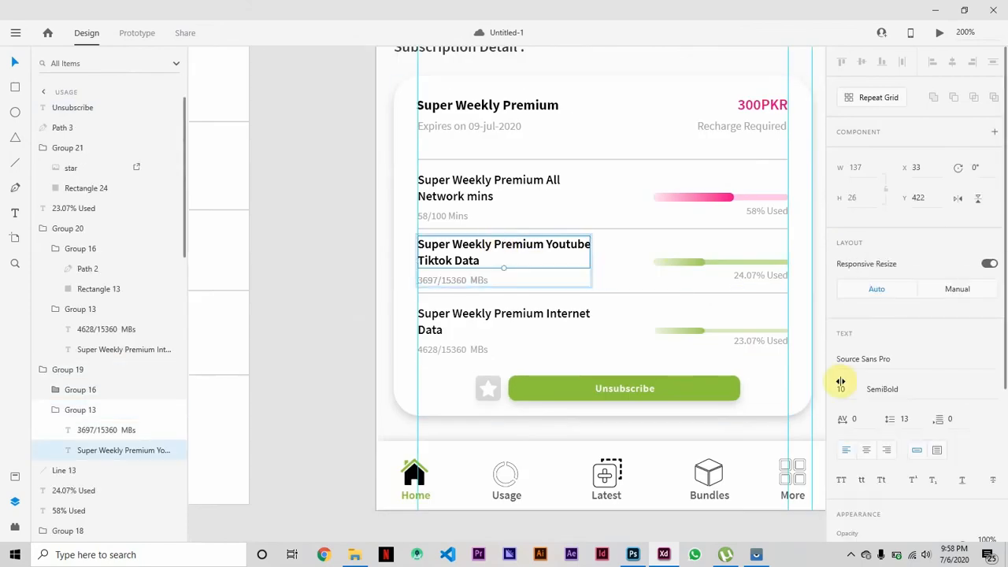
pyautogui.moveTo(521, 252); pyautogui.dragTo(574, 266)
pyautogui.press('Delete')
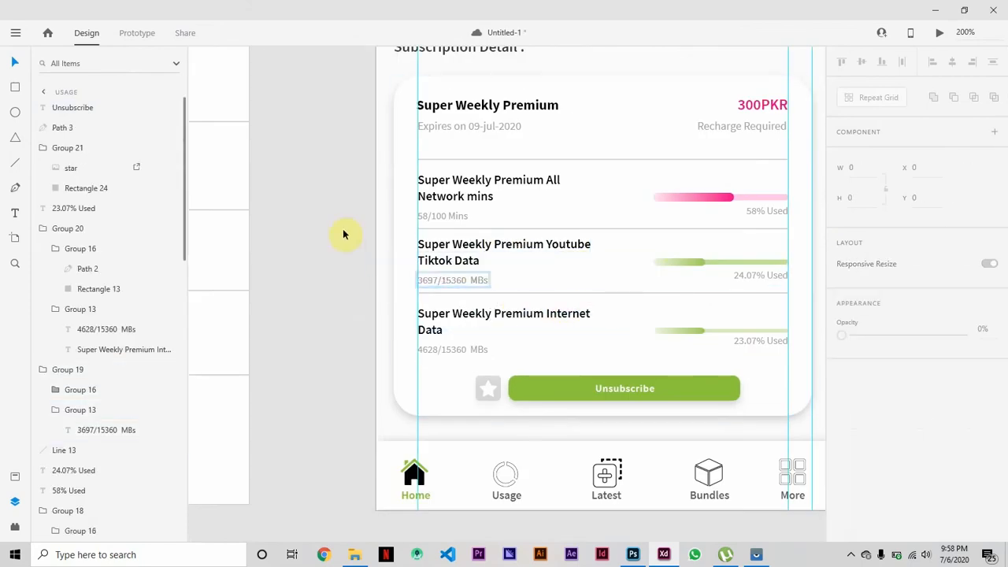
# Preview the usage artboard again to check the second item's title, and close the preview.
pyautogui.hotkey('ctrl', '0')
pyautogui.hotkey('ctrl', 'Return')
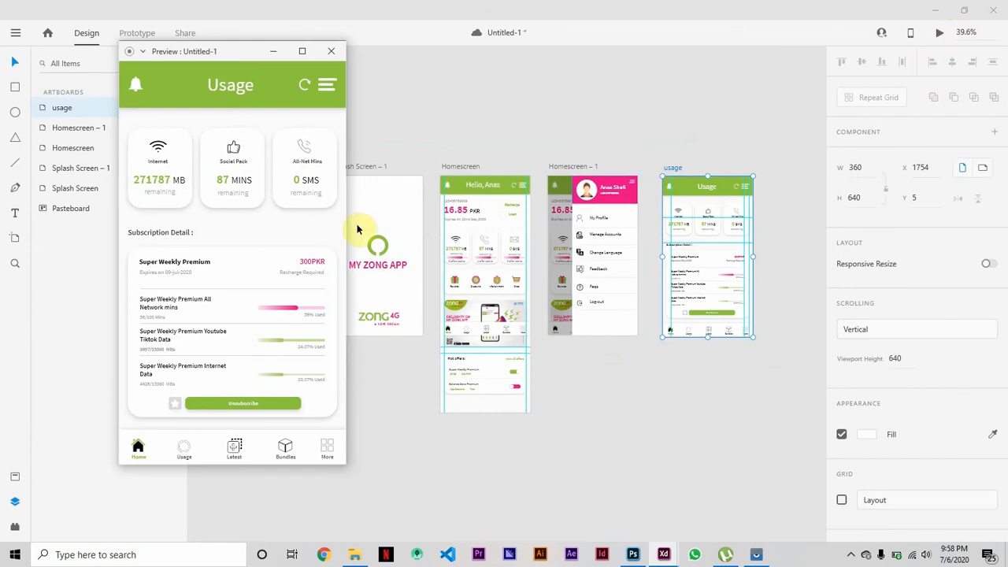
pyautogui.click(331, 49)
pyautogui.click(941, 34)
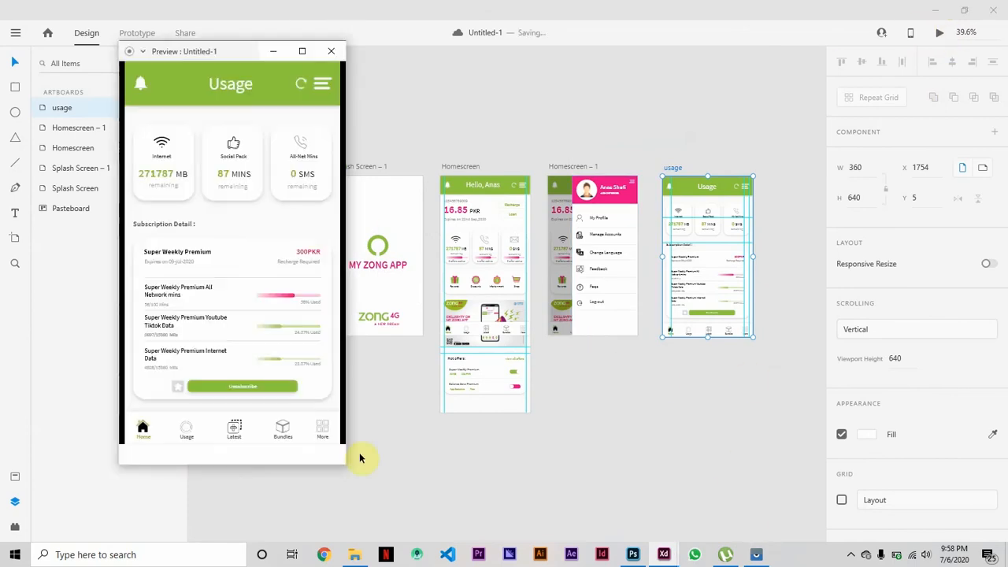
pyautogui.click(331, 52)
# Move the coloured Home icon out of the usage artboard's bottom bar onto the pasteboard.
pyautogui.click(767, 102)
pyautogui.hotkey('ctrl', '=')
pyautogui.hotkey('ctrl', '=')
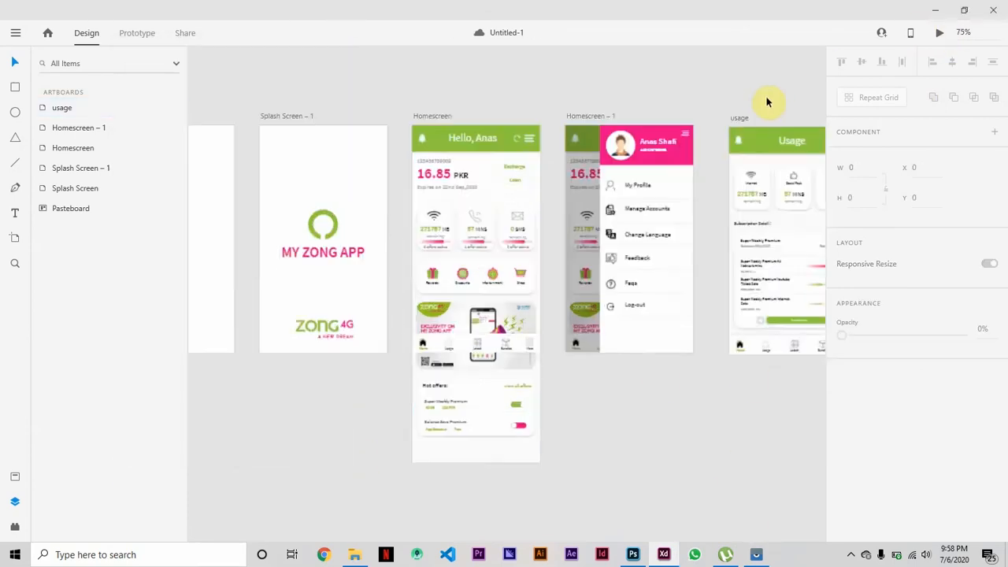
pyautogui.hscroll(6, 587, 273)
pyautogui.scroll(-2, 587, 273)
pyautogui.hotkey('ctrl', '=')
pyautogui.hotkey('ctrl', '=')
pyautogui.hotkey('ctrl', '-')
pyautogui.click(434, 203)
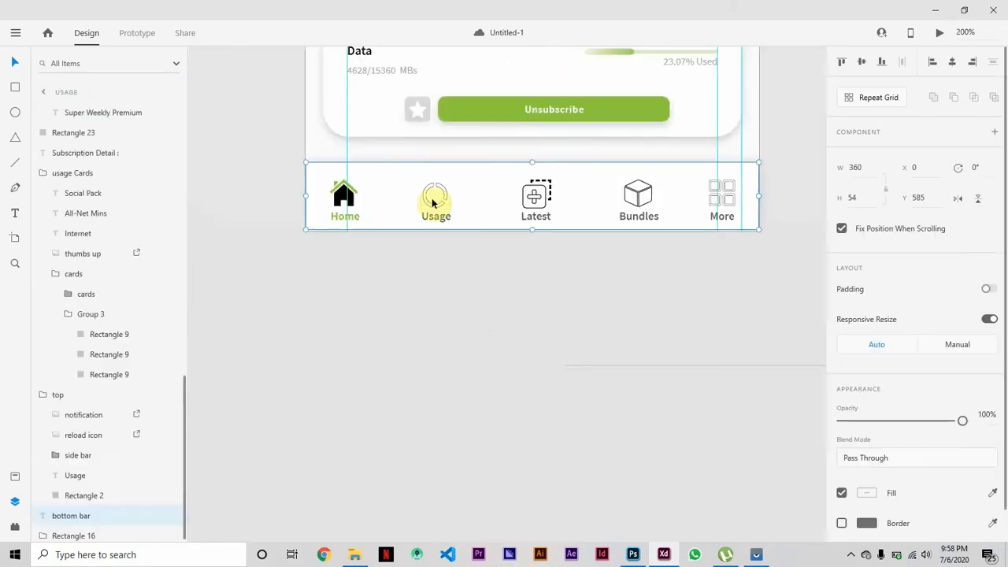
pyautogui.click(388, 177)
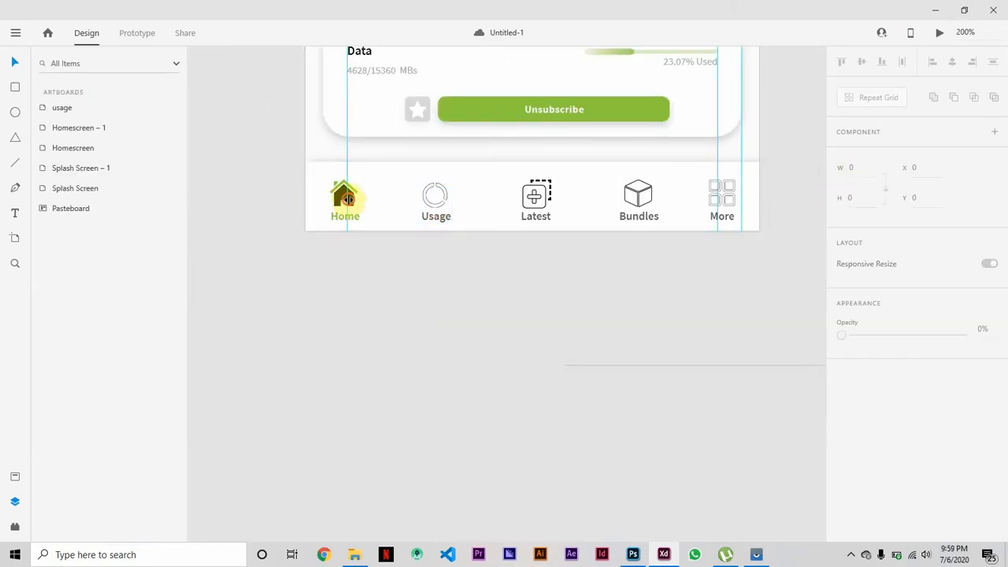
pyautogui.doubleClick(337, 195)
pyautogui.click(506, 292)
# Import the house icon from the edited icons folder and place it at 21 × 21 above the bottom bar's Home label.
pyautogui.click(354, 555)
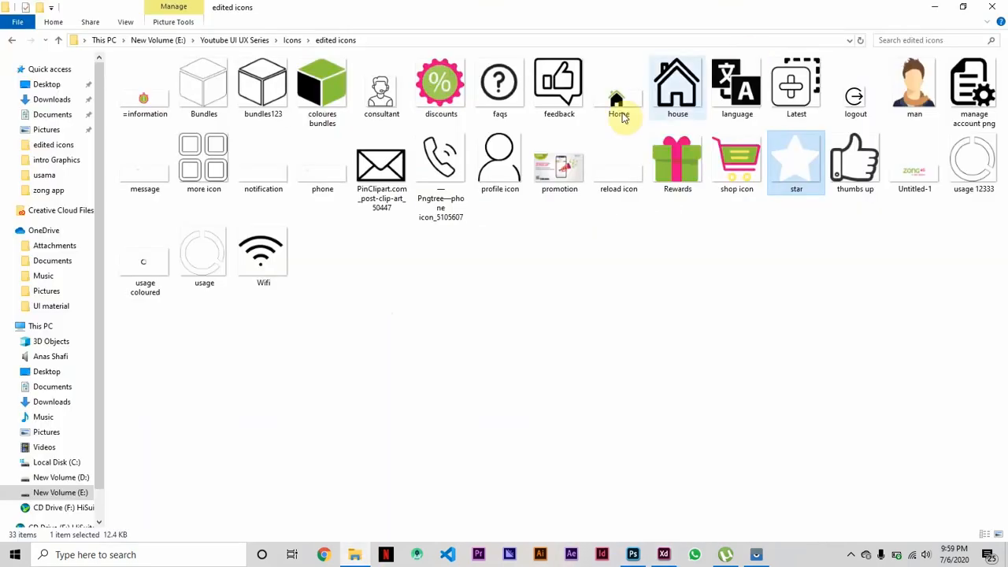
pyautogui.moveTo(675, 88); pyautogui.dragTo(563, 464)
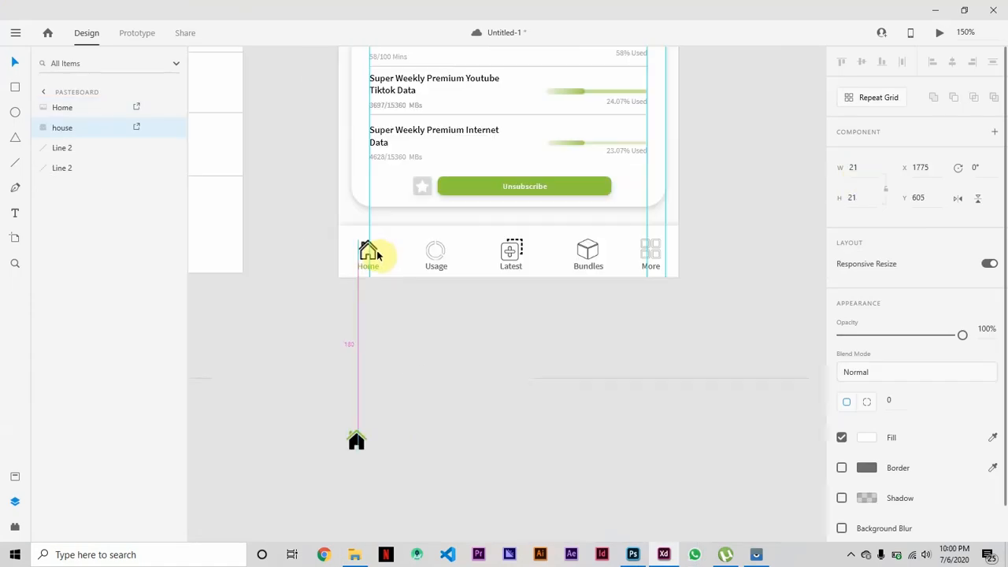
pyautogui.moveTo(377, 253); pyautogui.dragTo(377, 252)
# Fine-position the house icon over the Home label at X 20, Y 600.
pyautogui.click(426, 338)
pyautogui.hotkey('ctrl', '=')
pyautogui.hotkey('ctrl', '=')
pyautogui.hotkey('ctrl', '=')
pyautogui.hscroll(-3, 426, 337)
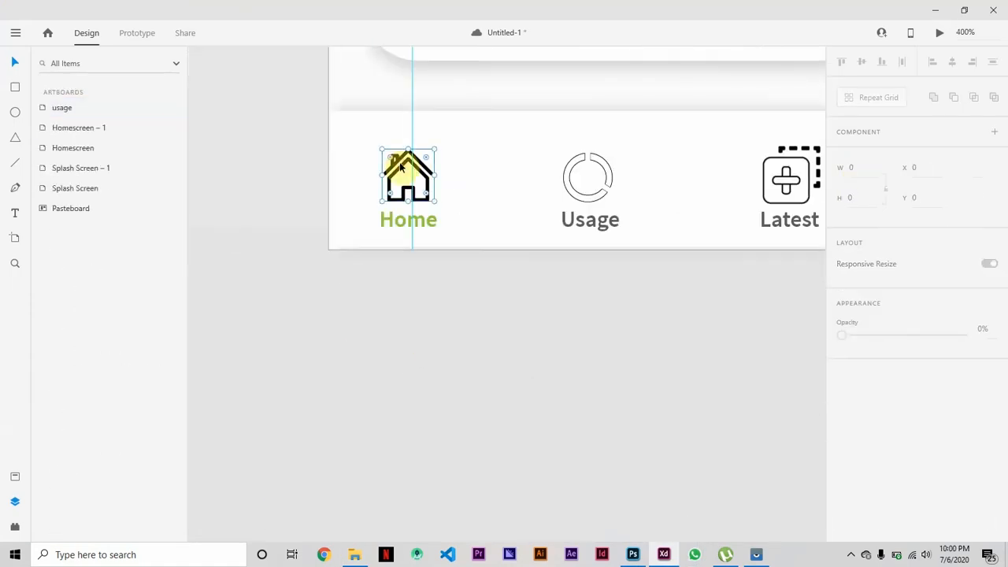
pyautogui.moveTo(400, 167); pyautogui.dragTo(400, 165)
pyautogui.click(515, 462)
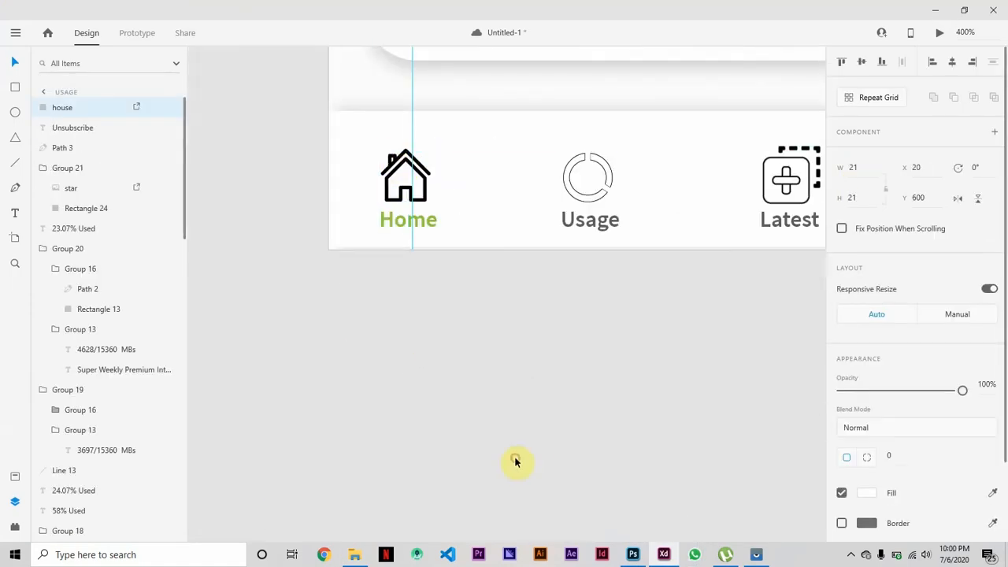
# Name the usage artboard's bottom navigation group "Bottom Bar" and move it into the artboard's top group.
pyautogui.hscroll(3, 515, 461)
pyautogui.click(479, 170)
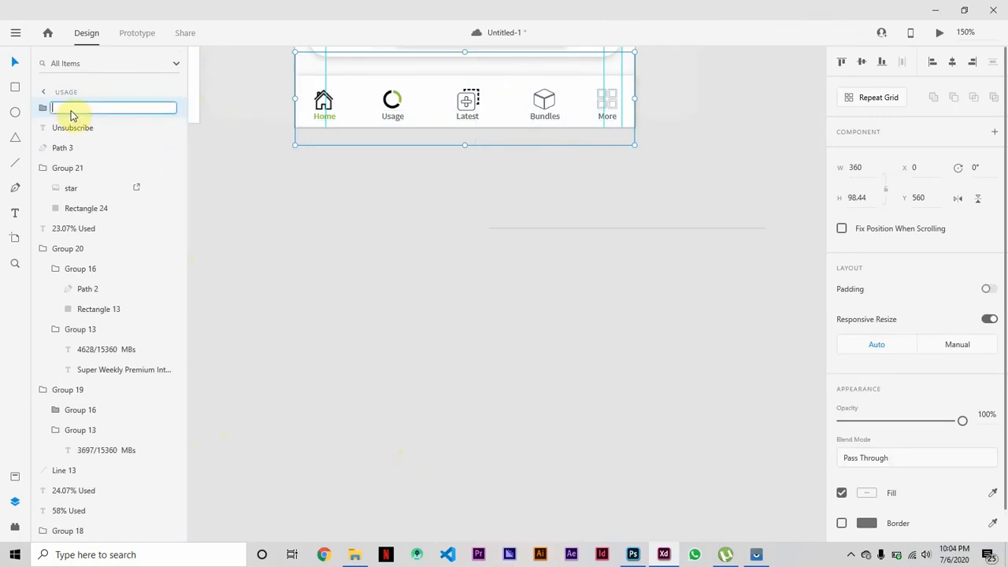
pyautogui.moveTo(122, 329); pyautogui.dragTo(84, 511)
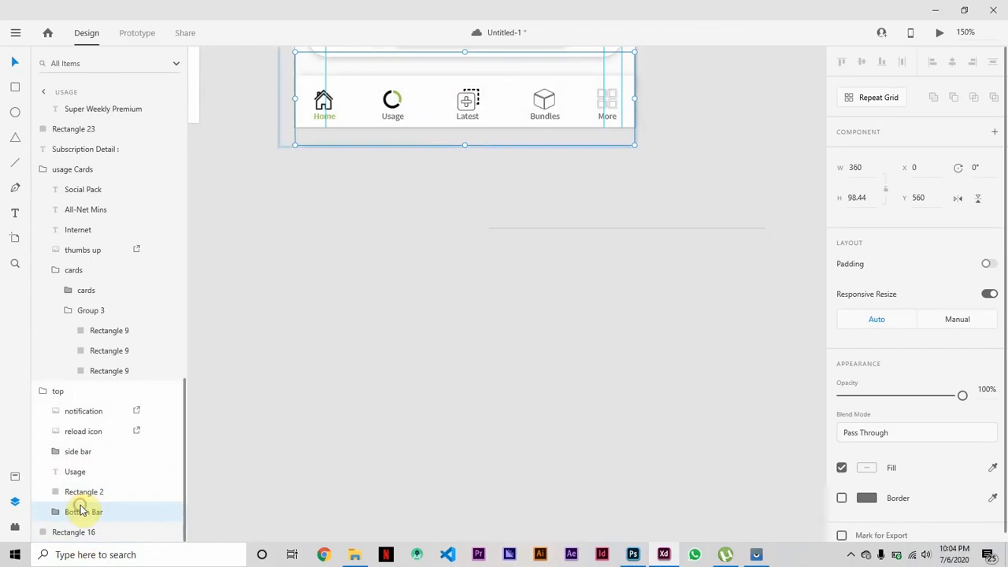
pyautogui.click(429, 455)
# Try to link the whole Homescreen artboard to the usage artboard with a tap transition in Prototype mode.
pyautogui.scroll(5, 429, 454)
pyautogui.scroll(1, 429, 455)
pyautogui.hotkey('ctrl', '0')
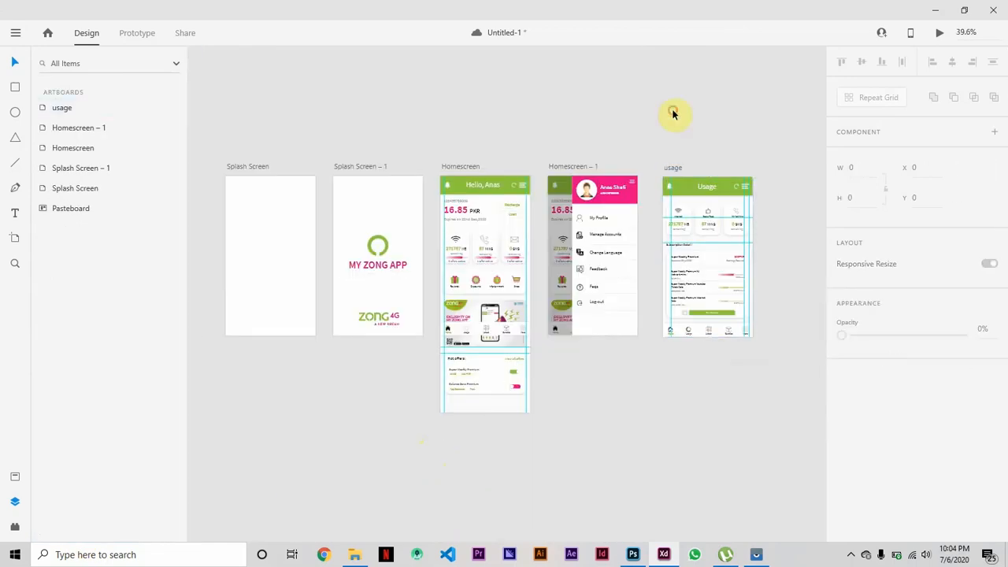
pyautogui.hotkey('ctrl', 'Tab')
pyautogui.click(425, 167)
pyautogui.moveTo(494, 281); pyautogui.dragTo(697, 307)
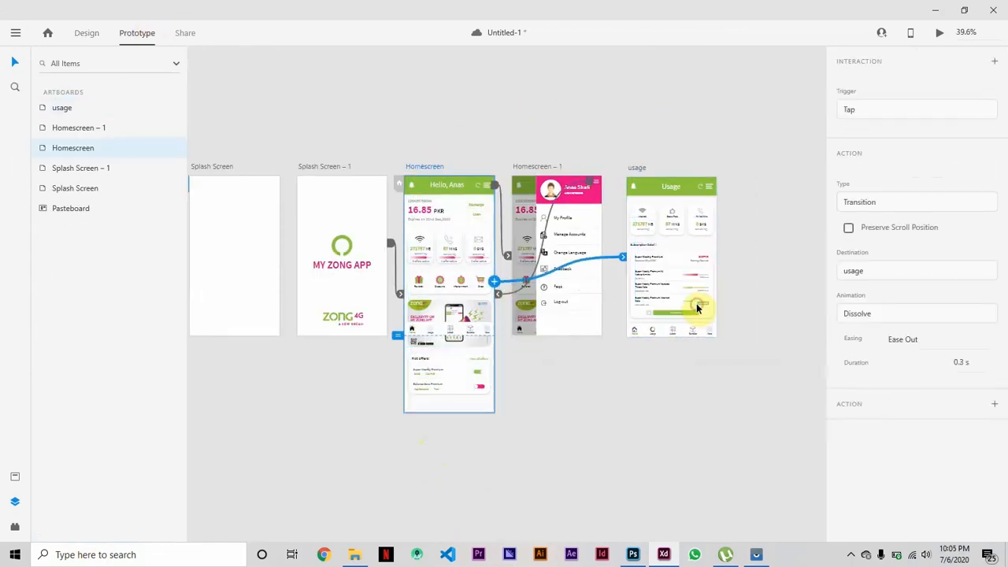
# Examine the existing prototype links on the usage header menu and on the usage and Homescreen artboards.
pyautogui.doubleClick(711, 187)
pyautogui.moveTo(714, 187); pyautogui.dragTo(747, 181)
pyautogui.click(746, 181)
pyautogui.click(709, 189)
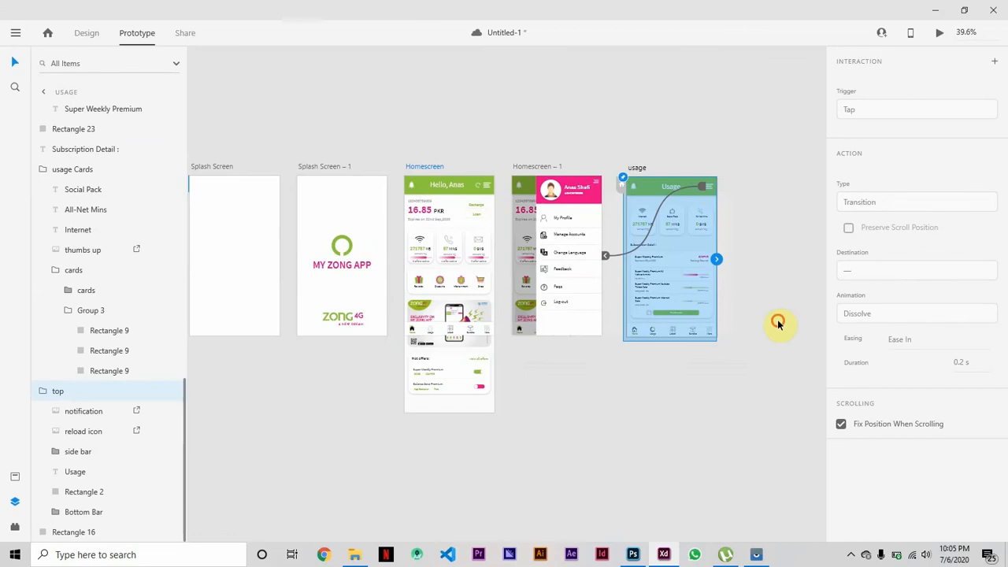
pyautogui.click(716, 470)
pyautogui.hscroll(1, 716, 470)
pyautogui.hscroll(-2, 716, 473)
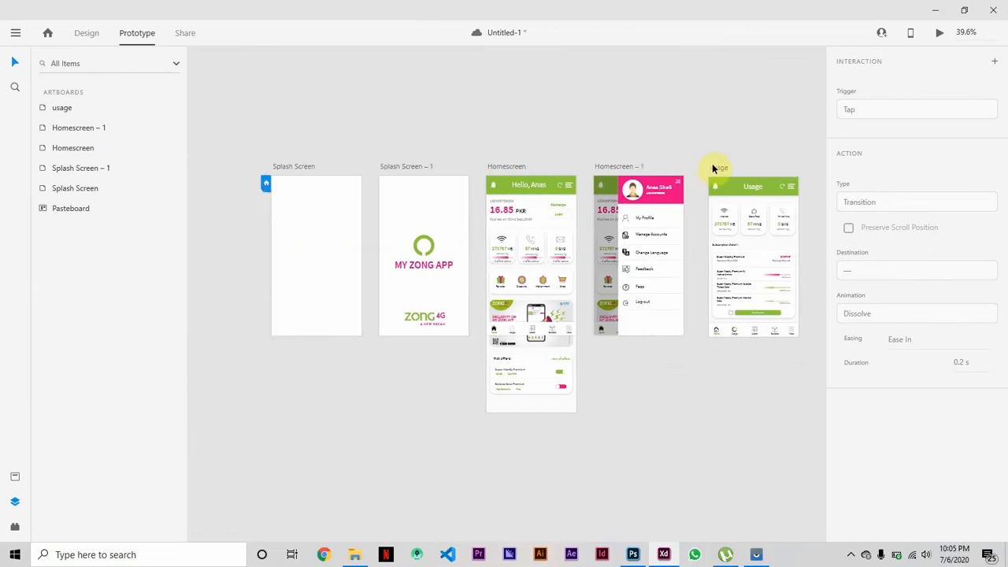
pyautogui.click(717, 167)
pyautogui.moveTo(707, 262); pyautogui.dragTo(698, 335)
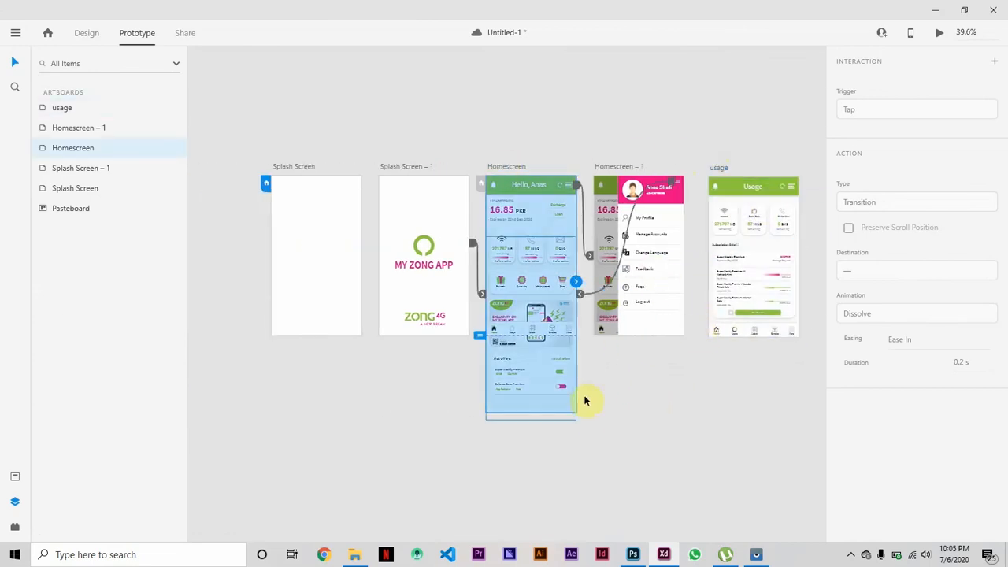
# Link the Usage item in the Homescreen's bottom bar to the usage artboard with a tap transition and animation None.
pyautogui.hotkey('ctrl', '+')
pyautogui.hotkey('ctrl', '+')
pyautogui.click(88, 34)
pyautogui.doubleClick(516, 364)
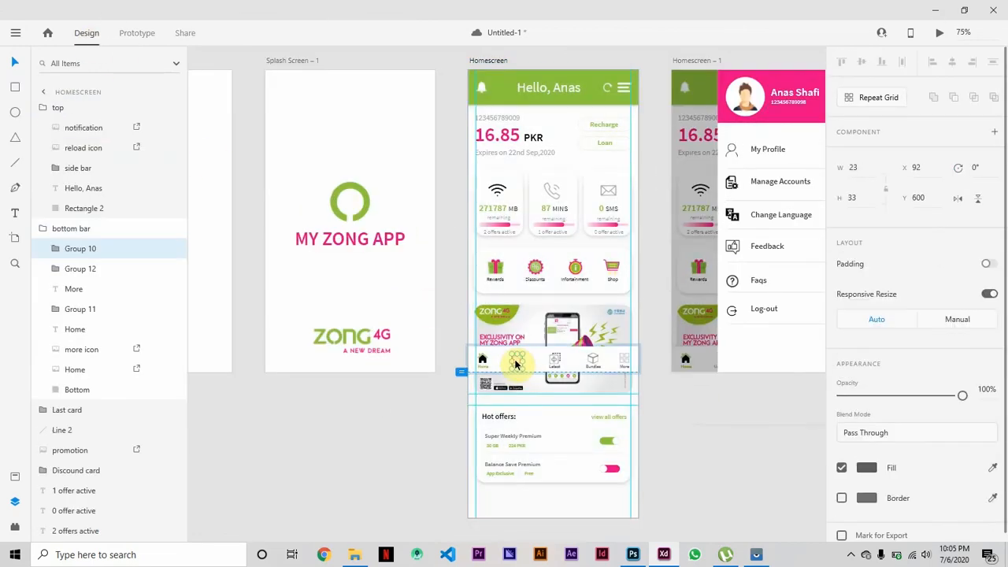
pyautogui.click(137, 32)
pyautogui.moveTo(522, 362); pyautogui.dragTo(694, 293)
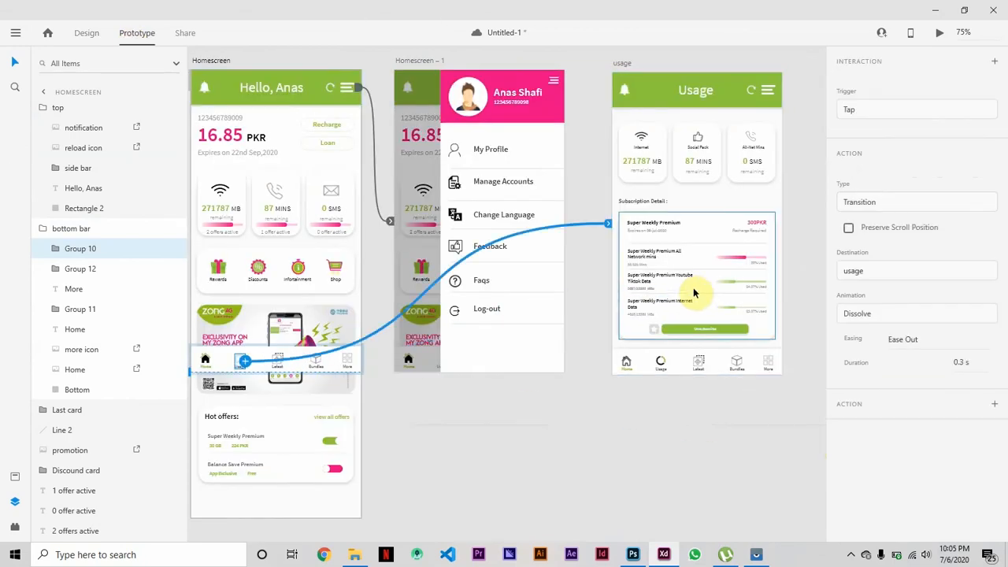
pyautogui.click(882, 313)
pyautogui.click(851, 295)
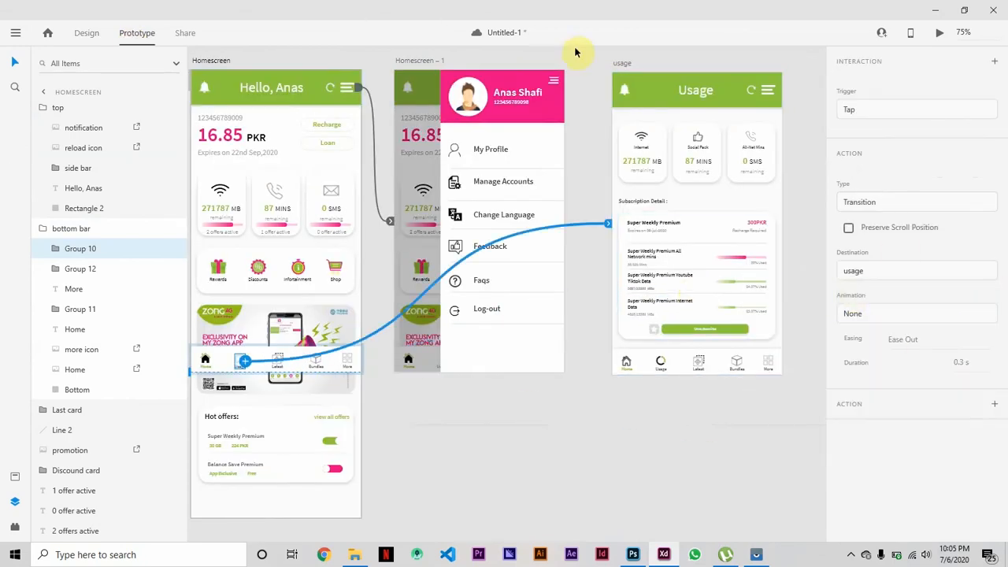
pyautogui.click(575, 52)
# Preview the prototype to test the side menu and the Usage link from the home screen, and close the preview.
pyautogui.hotkey('ctrl', '0')
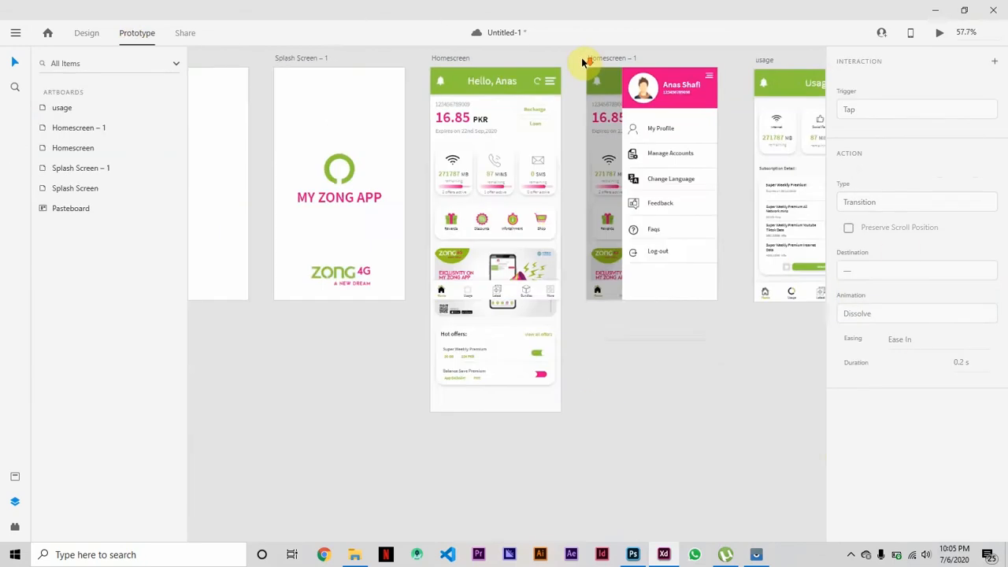
pyautogui.click(941, 35)
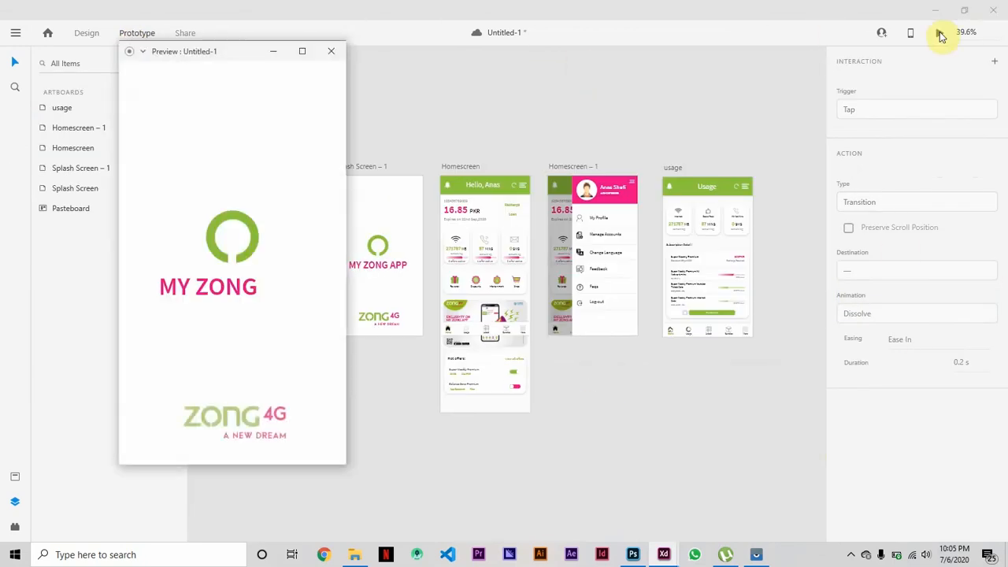
pyautogui.click(327, 84)
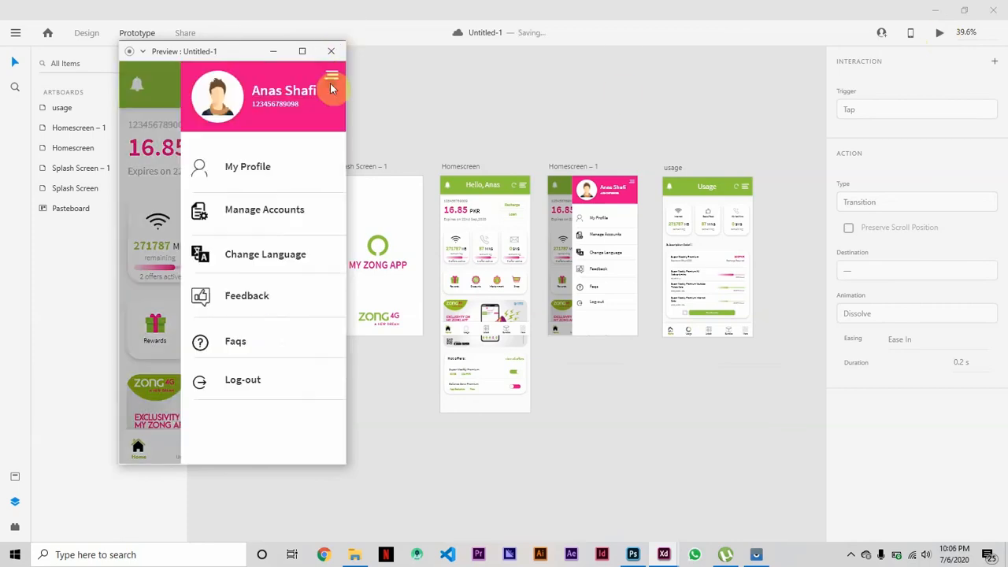
pyautogui.click(326, 82)
pyautogui.click(187, 455)
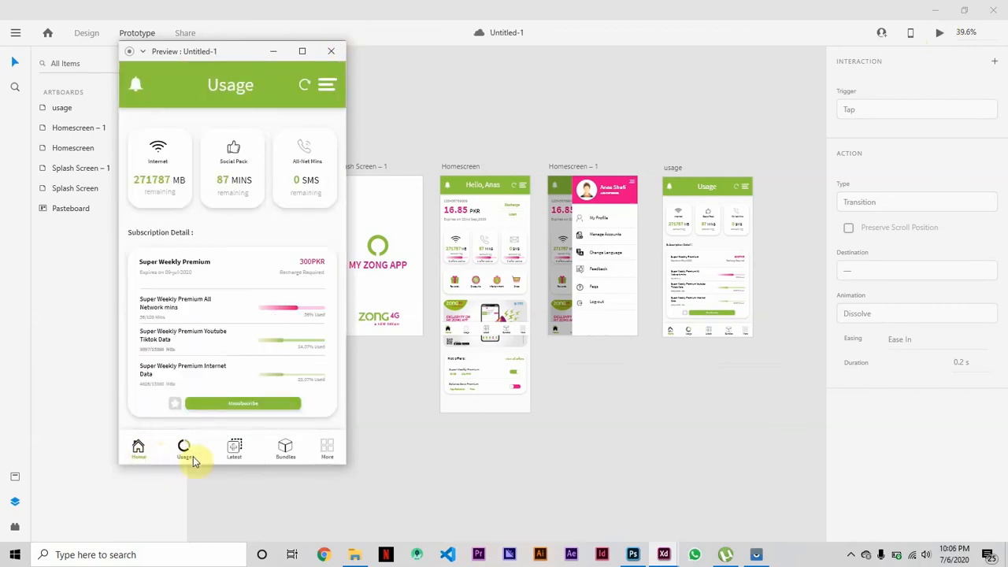
pyautogui.click(325, 52)
# Fill the Usage label in the usage artboard's bottom bar with the saved green swatch in Design mode.
pyautogui.scroll(10, 692, 476)
pyautogui.scroll(-5, 693, 477)
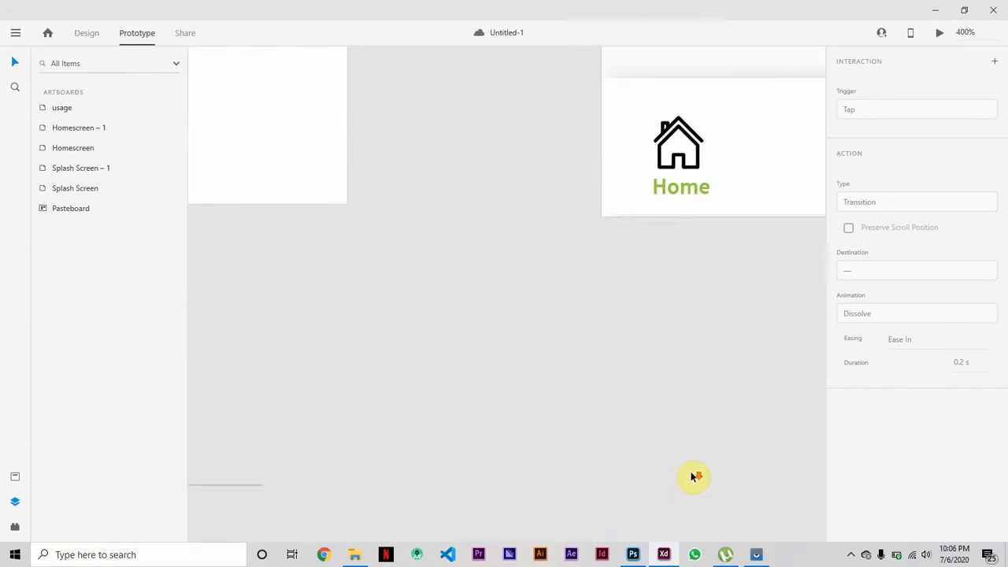
pyautogui.hscroll(3, 693, 478)
pyautogui.click(638, 196)
pyautogui.click(360, 294)
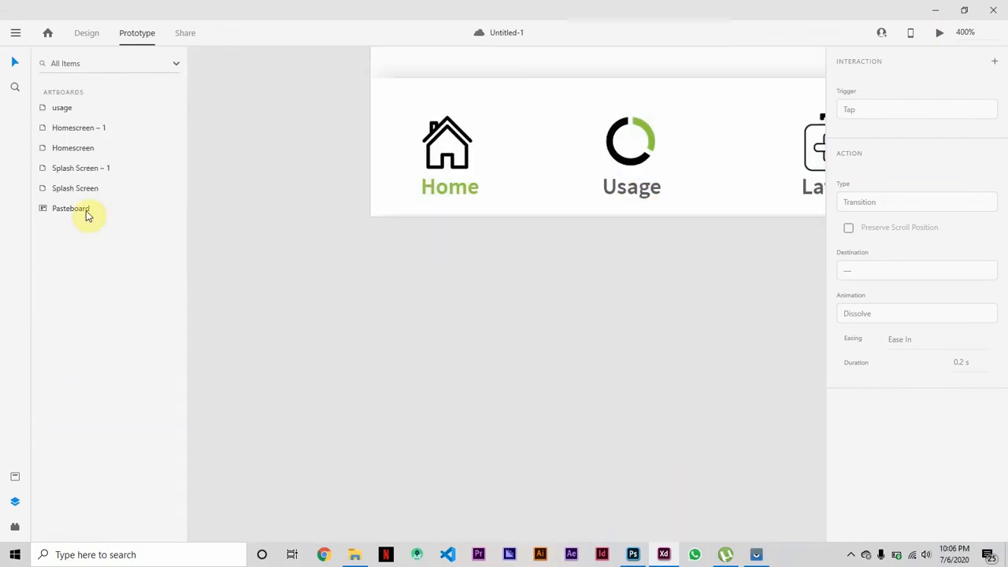
pyautogui.click(392, 79)
pyautogui.click(87, 40)
pyautogui.click(56, 512)
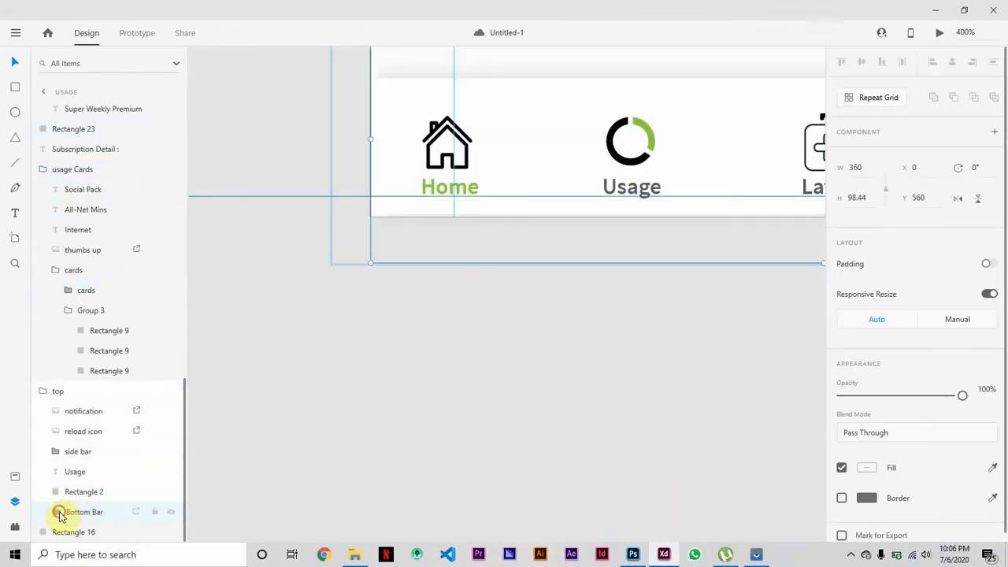
pyautogui.click(84, 391)
pyautogui.scroll(-5, 869, 338)
pyautogui.click(867, 398)
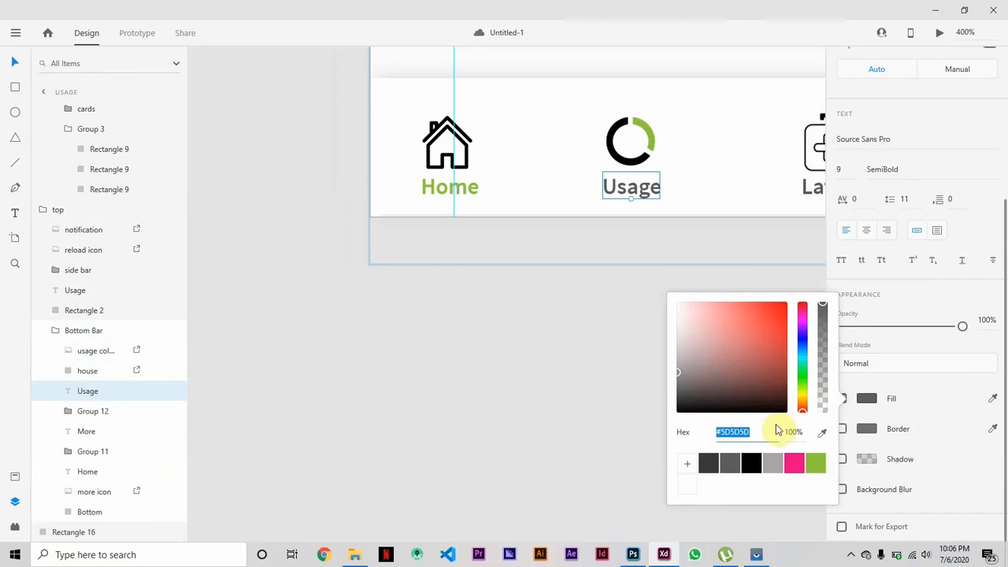
pyautogui.click(815, 463)
# Recolour the Home label in the bottom bar with the grey sampled from the Latest label.
pyautogui.click(87, 472)
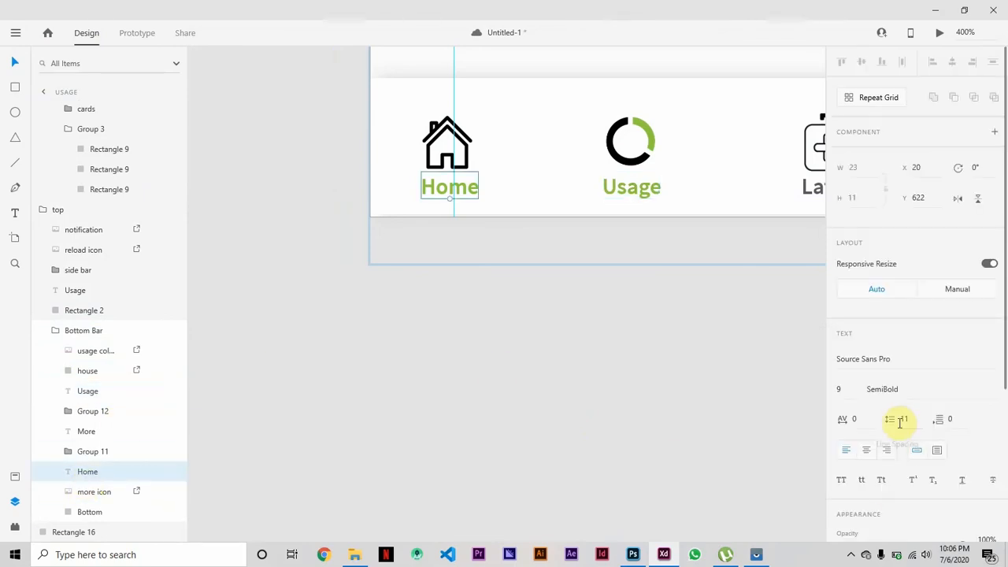
pyautogui.hscroll(5, 725, 428)
pyautogui.scroll(-5, 954, 439)
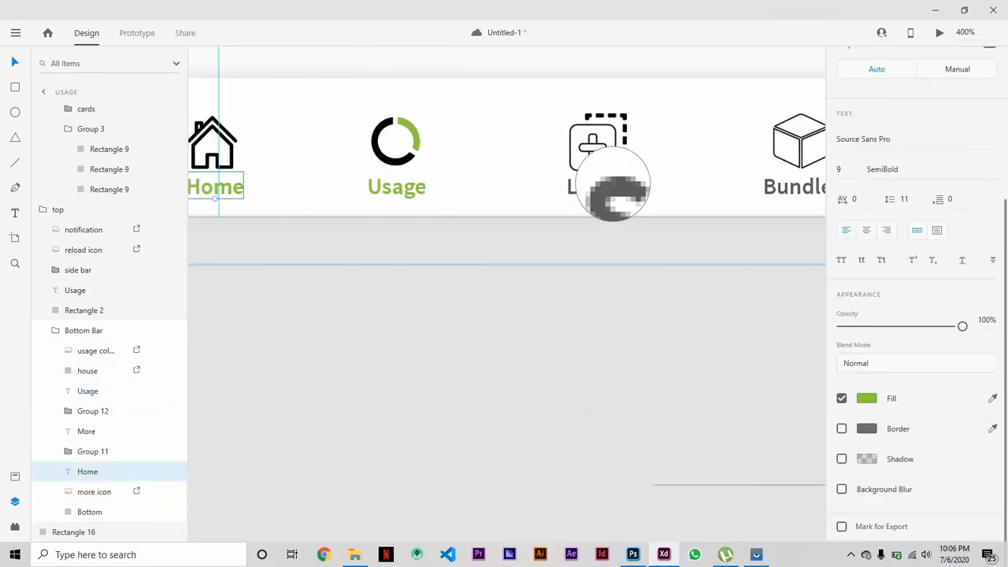
pyautogui.click(613, 184)
# Review the recoloured labels in the usage artboard's bottom bar up close and within the full set of artboards.
pyautogui.hscroll(-2, 545, 318)
pyautogui.hotkey('ctrl', '-')
pyautogui.hotkey('ctrl', '-')
pyautogui.hotkey('ctrl', '-')
pyautogui.hotkey('ctrl', '-')
pyautogui.hotkey('ctrl', '-')
pyautogui.hotkey('ctrl', '-')
pyautogui.click(415, 414)
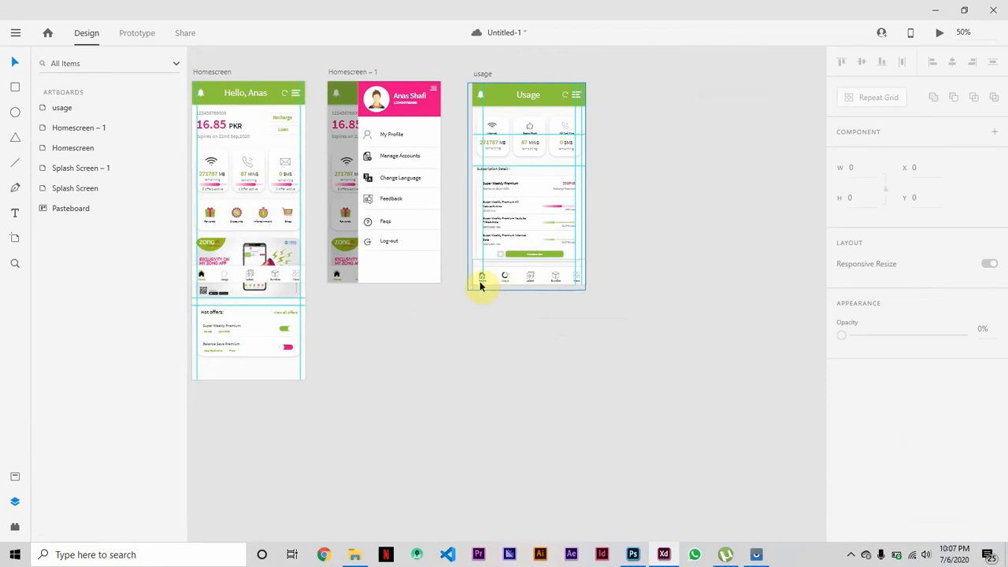
pyautogui.hotkey('ctrl', '+')
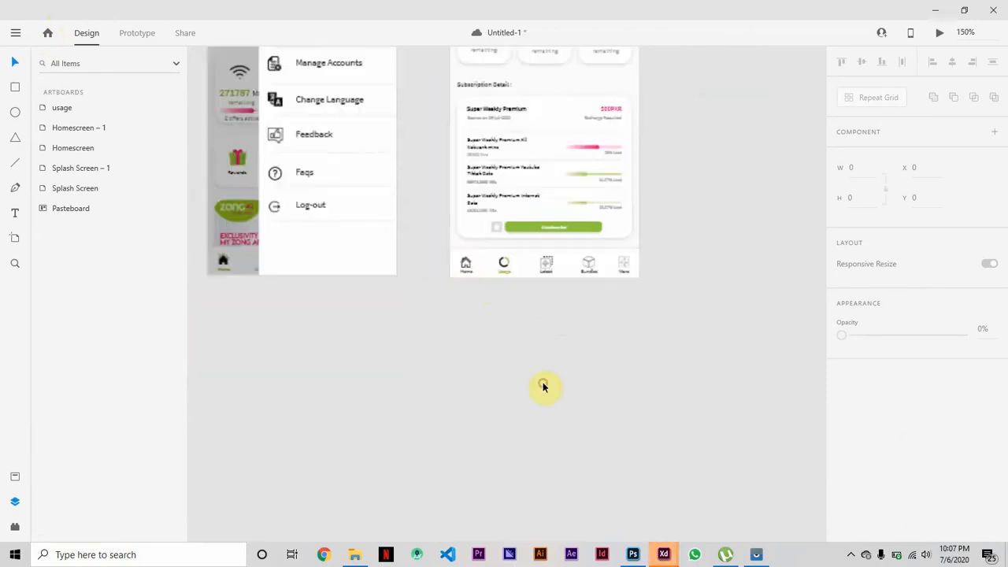
pyautogui.hotkey('ctrl', '+')
pyautogui.hotkey('ctrl', '+')
pyautogui.hotkey('ctrl', '+')
pyautogui.hscroll(-1, 543, 387)
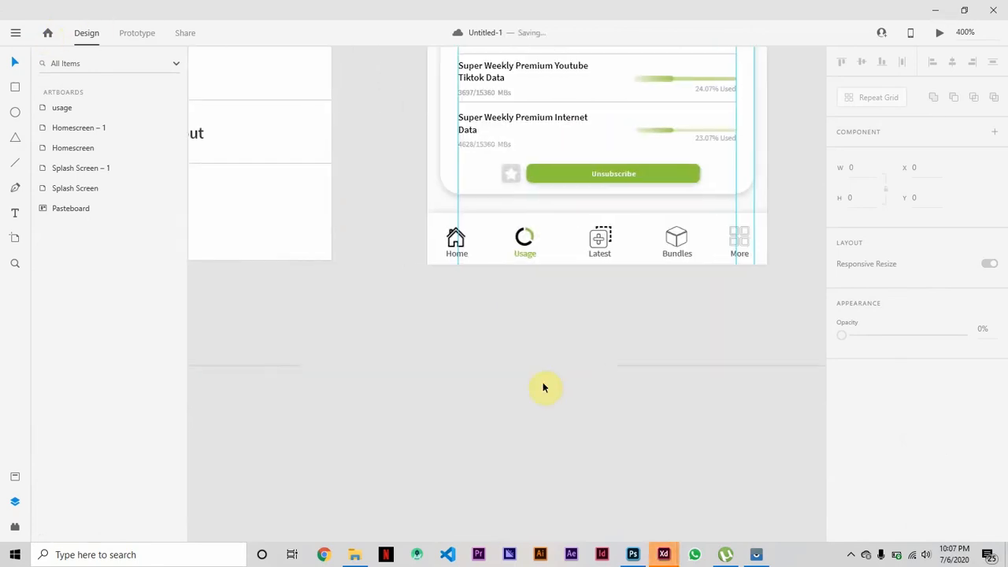
pyautogui.scroll(3, 543, 388)
pyautogui.scroll(1, 543, 387)
pyautogui.hotkey('ctrl', '0')
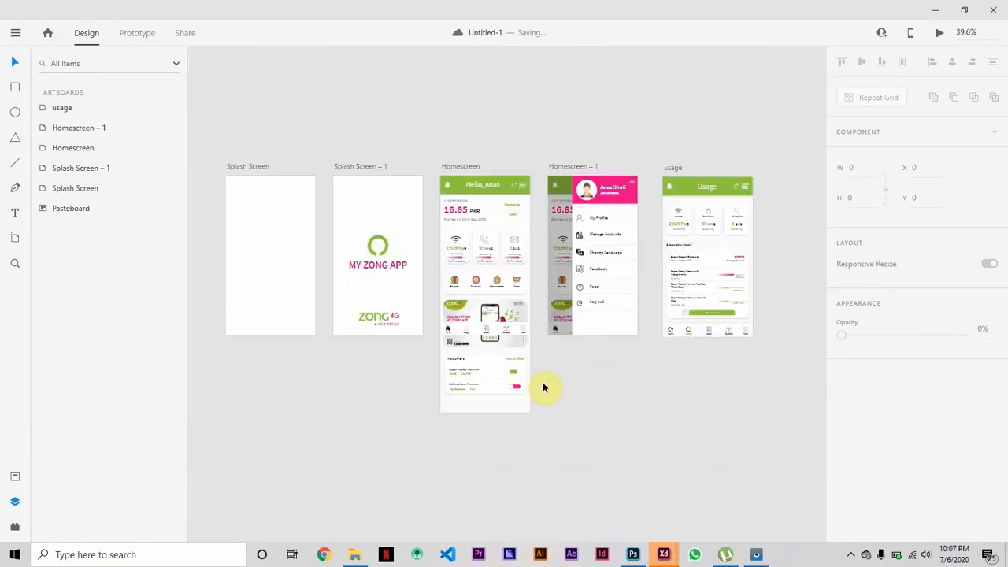
pyautogui.click(63, 107)
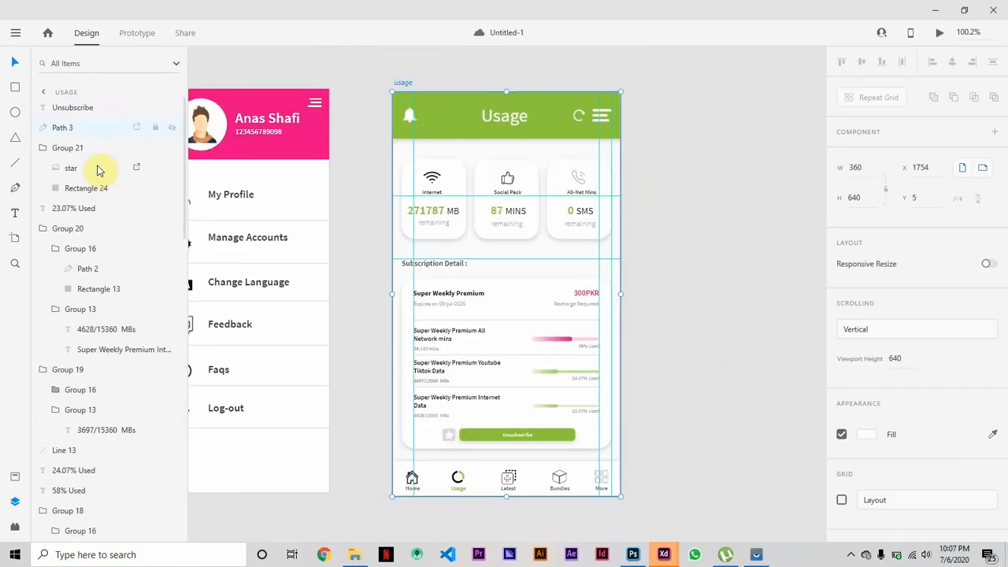
pyautogui.scroll(-10, 97, 170)
pyautogui.click(80, 514)
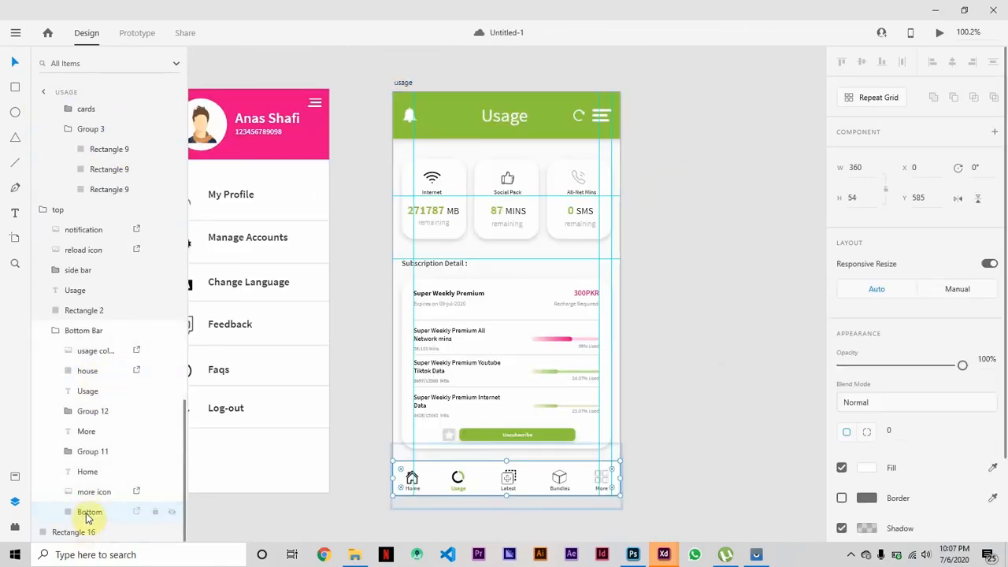
pyautogui.press('Escape')
pyautogui.press('Escape')
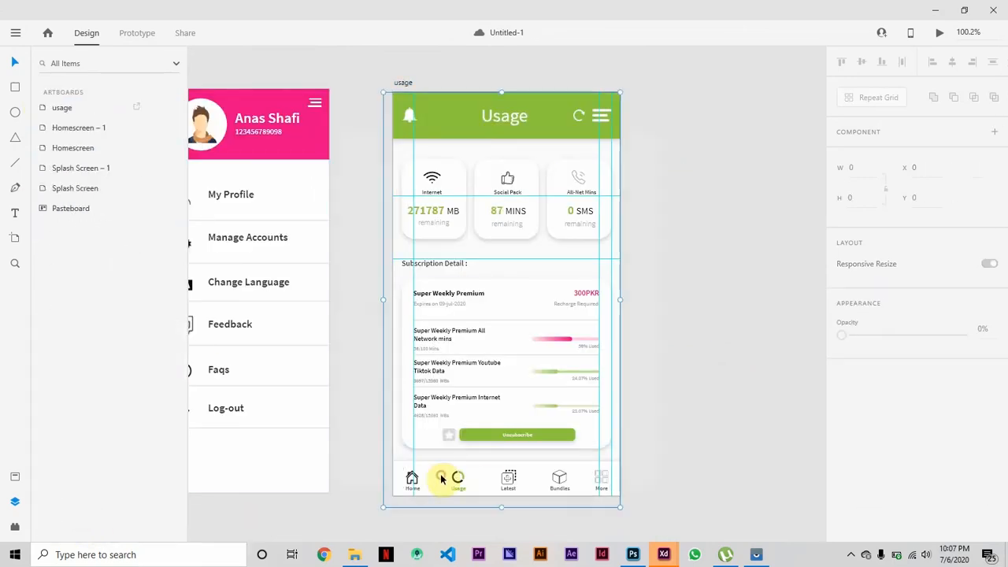
# Link the house icon in the usage artboard's bottom bar to the Homescreen artboard with a tap transition.
pyautogui.click(444, 477)
pyautogui.click(75, 516)
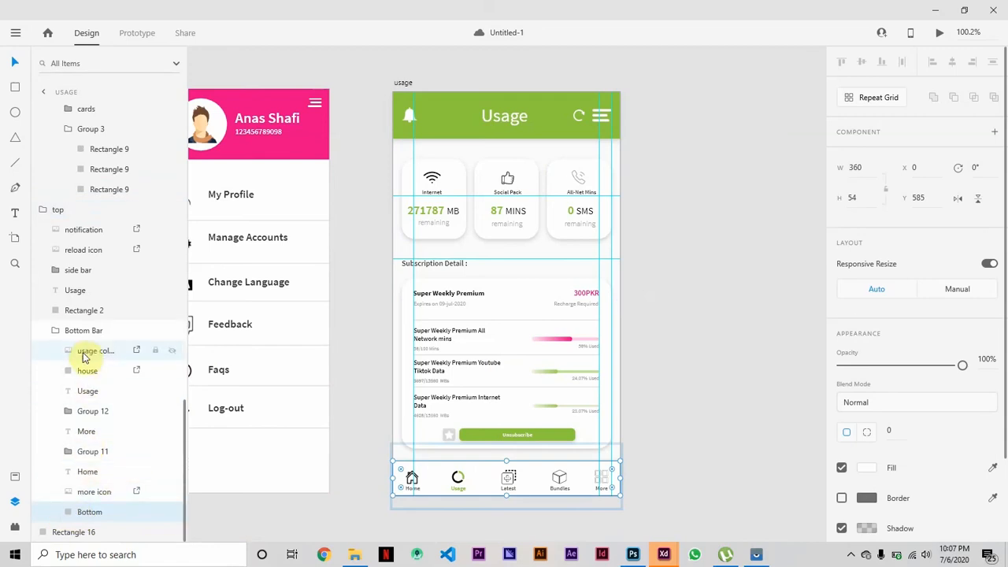
pyautogui.click(91, 492)
pyautogui.click(88, 370)
pyautogui.click(136, 33)
pyautogui.moveTo(425, 477); pyautogui.dragTo(570, 245)
pyautogui.hscroll(3, 698, 288)
pyautogui.scroll(-5, 607, 235)
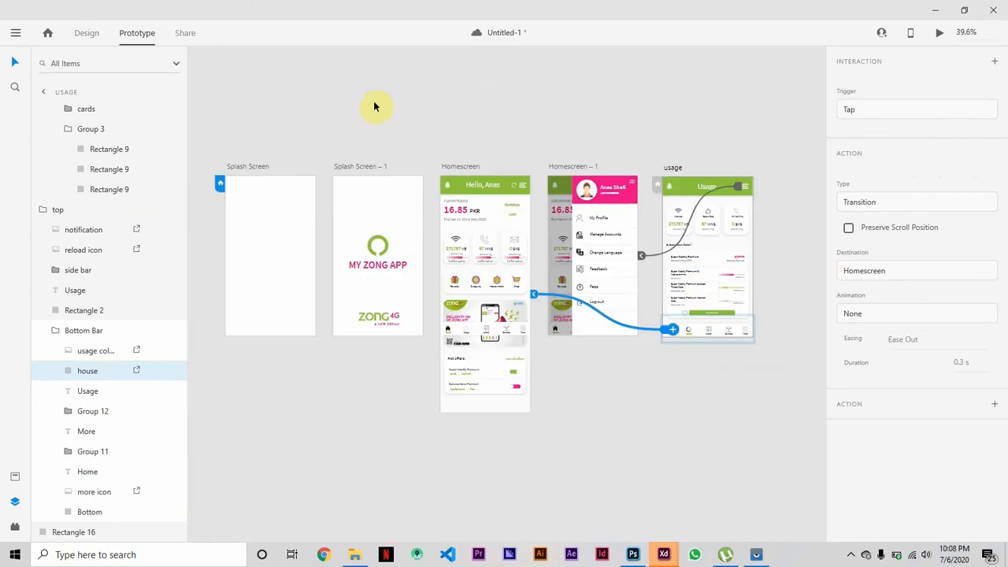
# Preview the prototype starting from the Splash Screen artboard in Design mode and open the Homescreen's side menu.
pyautogui.click(248, 166)
pyautogui.click(85, 33)
pyautogui.click(940, 34)
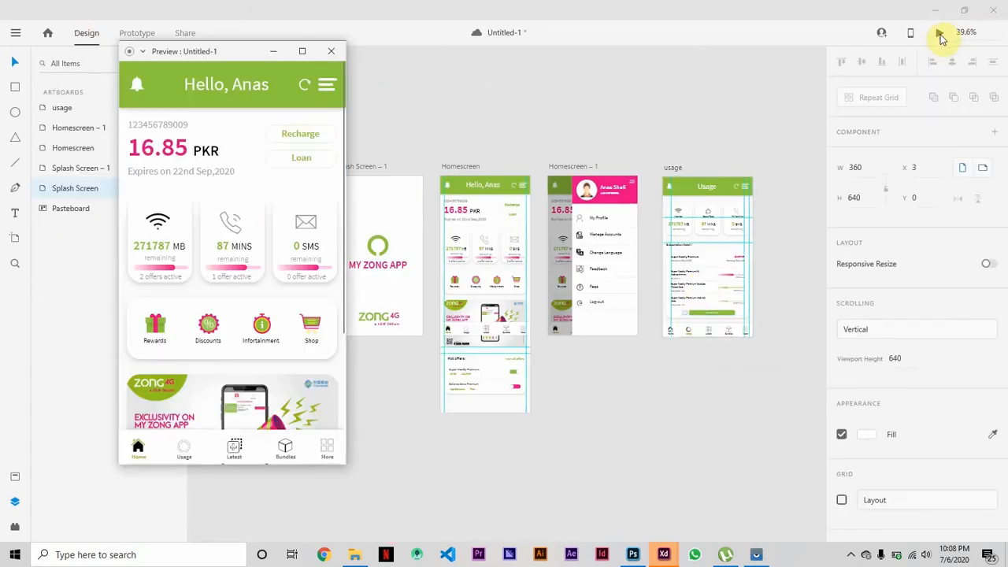
pyautogui.click(326, 85)
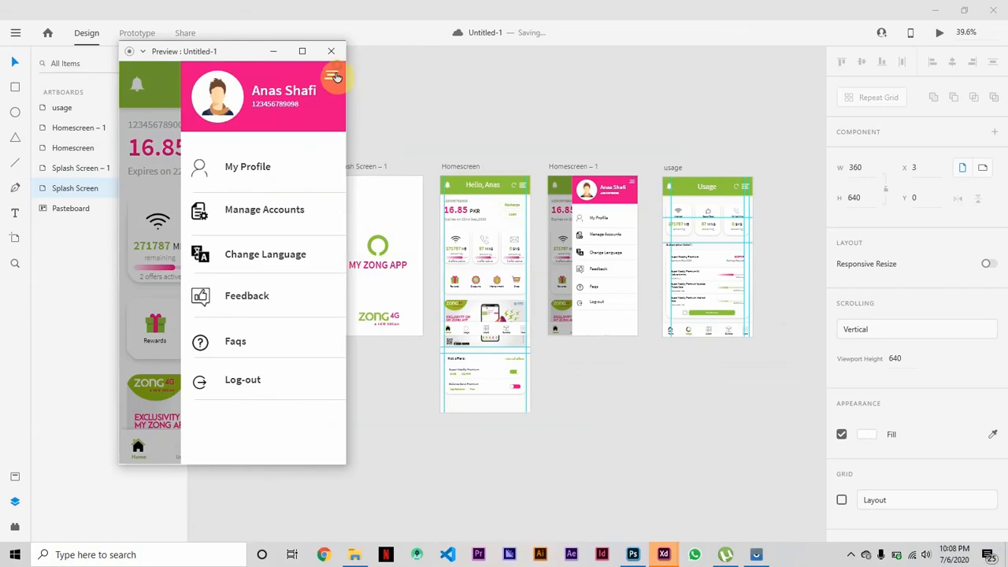
# Test the bottom bar links in the preview by switching repeatedly between the Home and Usage screens.
pyautogui.click(184, 453)
pyautogui.click(137, 452)
pyautogui.click(184, 455)
pyautogui.click(139, 453)
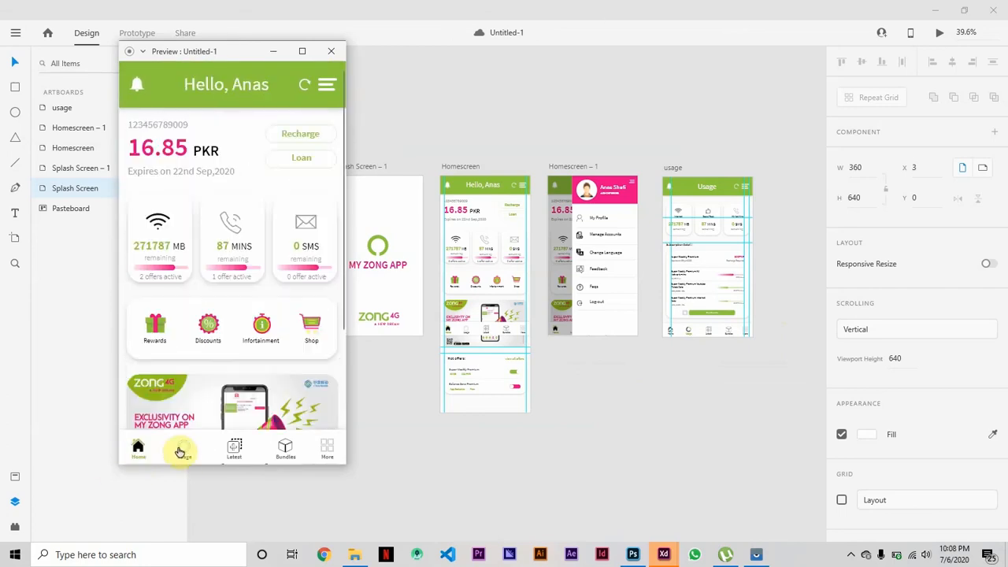
pyautogui.click(182, 452)
pyautogui.click(137, 454)
pyautogui.click(184, 452)
pyautogui.click(140, 452)
pyautogui.click(183, 455)
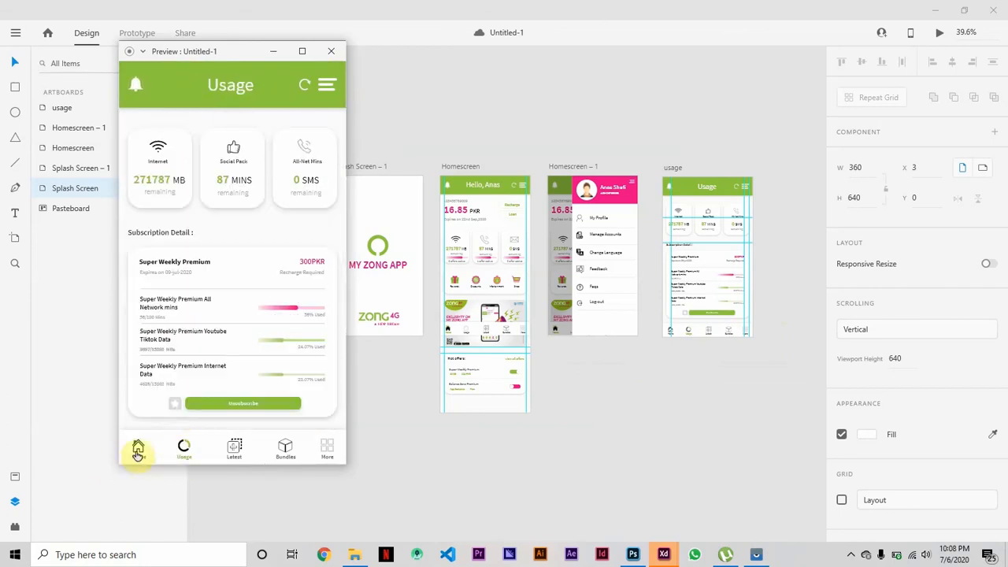
# Test opening and closing the side menu in the preview, and return to the artboards.
pyautogui.click(326, 85)
pyautogui.click(327, 86)
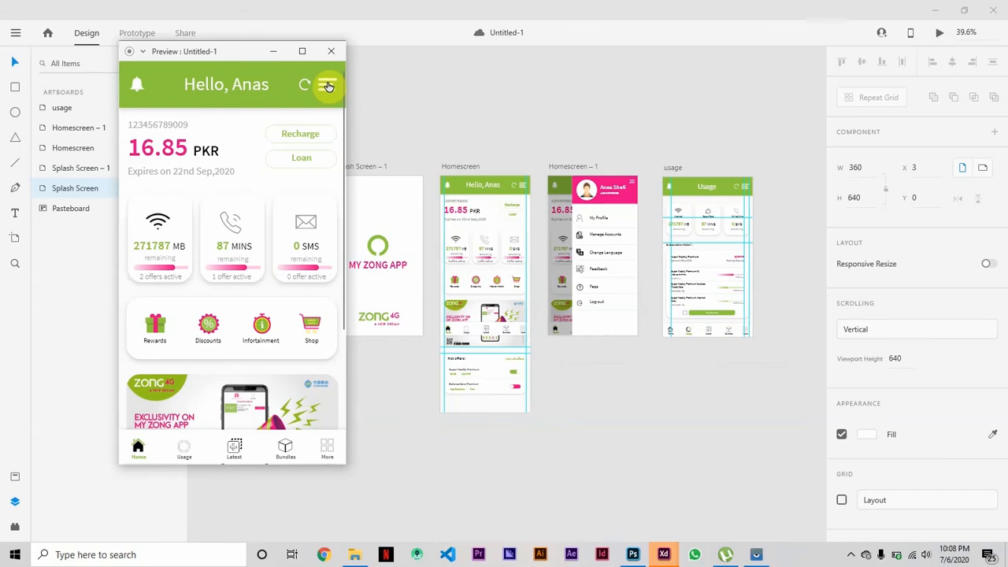
pyautogui.click(328, 87)
pyautogui.click(329, 86)
pyautogui.click(637, 128)
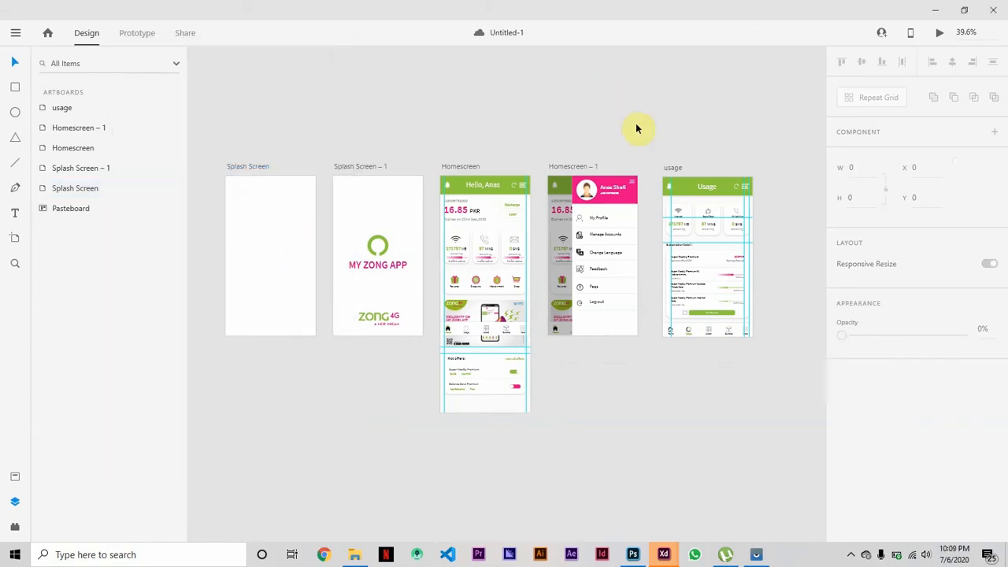
# Duplicate the usage artboard.
pyautogui.hscroll(2, 637, 128)
pyautogui.scroll(1, 637, 129)
pyautogui.scroll(3, 637, 129)
pyautogui.click(513, 140)
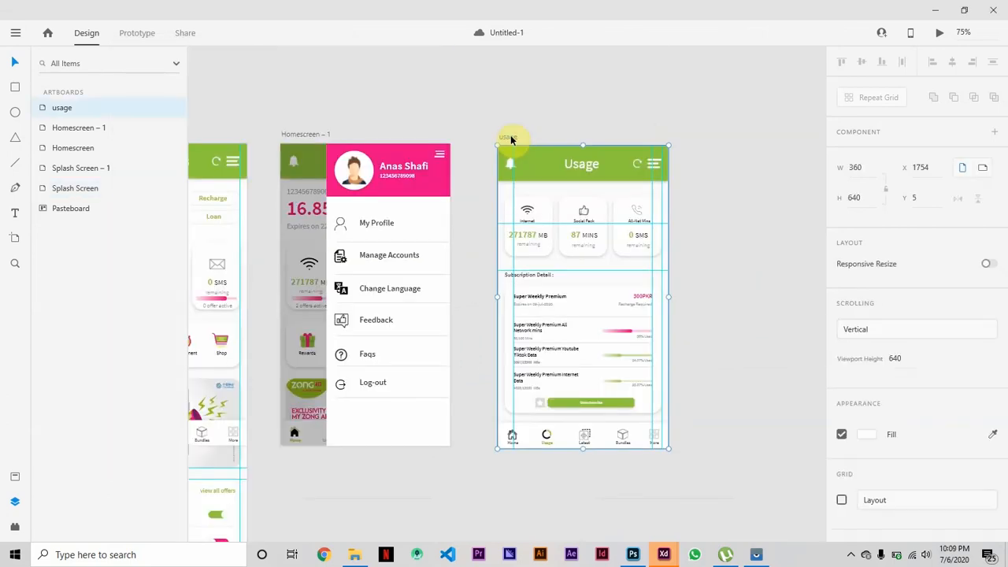
pyautogui.hotkey('ctrl', 'd')
# Group the side menu's background, labels, icons and profile details on the Homescreen – 1 artboard and name the group side bar.
pyautogui.hscroll(-3, 391, 117)
pyautogui.click(353, 152)
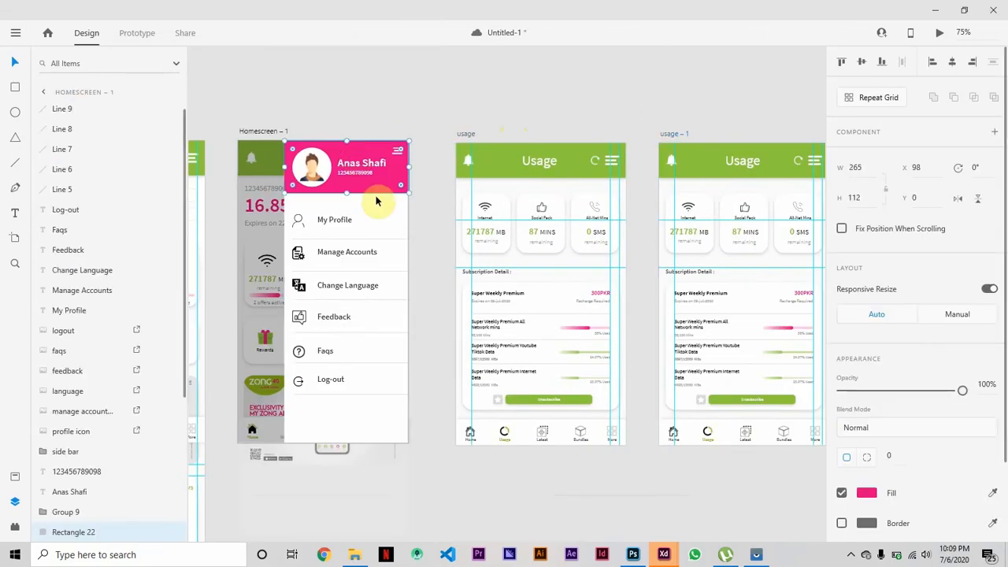
pyautogui.click(330, 221)
pyautogui.keyDown('shift'); pyautogui.click(346, 251); pyautogui.keyUp('shift')
pyautogui.keyDown('shift'); pyautogui.click(347, 285); pyautogui.keyUp('shift')
pyautogui.keyDown('shift'); pyautogui.click(334, 317); pyautogui.keyUp('shift')
pyautogui.keyDown('shift'); pyautogui.click(325, 351); pyautogui.keyUp('shift')
pyautogui.keyDown('shift'); pyautogui.click(330, 379); pyautogui.keyUp('shift')
pyautogui.keyDown('shift'); pyautogui.click(298, 380); pyautogui.keyUp('shift')
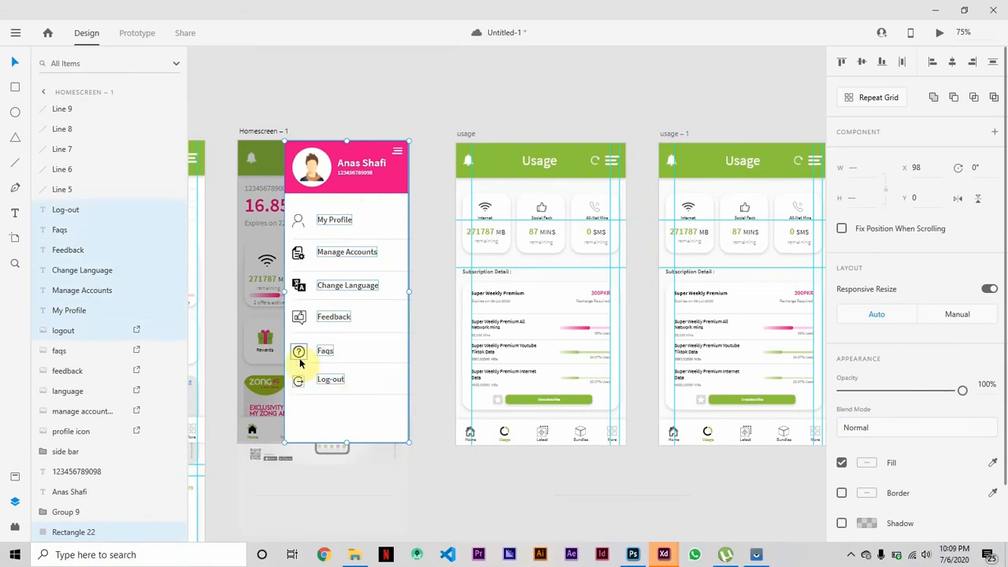
pyautogui.keyDown('shift'); pyautogui.click(299, 351); pyautogui.keyUp('shift')
pyautogui.keyDown('shift'); pyautogui.click(299, 317); pyautogui.keyUp('shift')
pyautogui.keyDown('shift'); pyautogui.click(298, 285); pyautogui.keyUp('shift')
pyautogui.keyDown('shift'); pyautogui.click(298, 252); pyautogui.keyUp('shift')
pyautogui.keyDown('shift'); pyautogui.click(297, 221); pyautogui.keyUp('shift')
pyautogui.keyDown('shift'); pyautogui.click(362, 163); pyautogui.keyUp('shift')
pyautogui.keyDown('shift'); pyautogui.click(354, 171); pyautogui.keyUp('shift')
pyautogui.keyDown('shift'); pyautogui.click(312, 166); pyautogui.keyUp('shift')
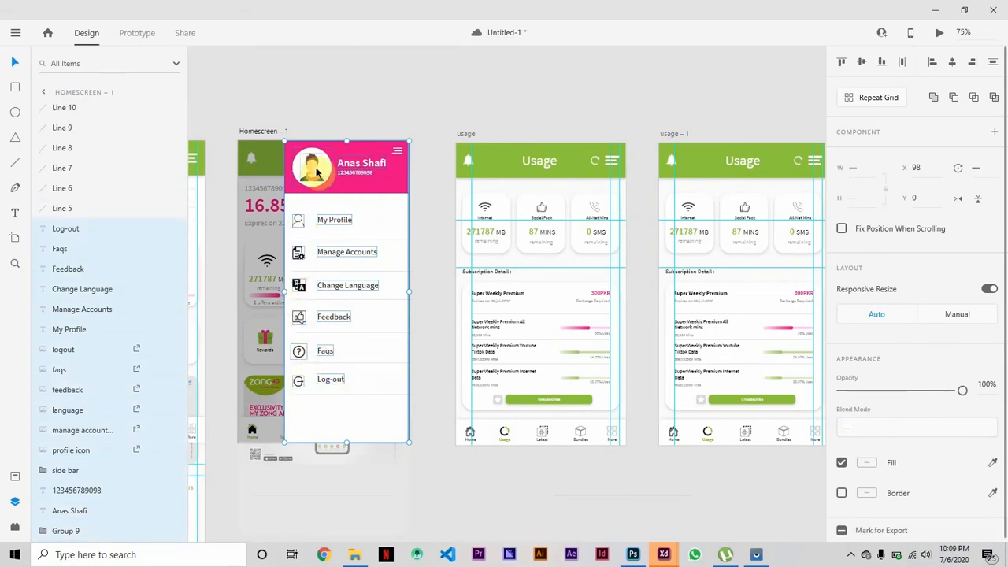
pyautogui.hotkey('ctrl', 'g')
pyautogui.doubleClick(75, 229)
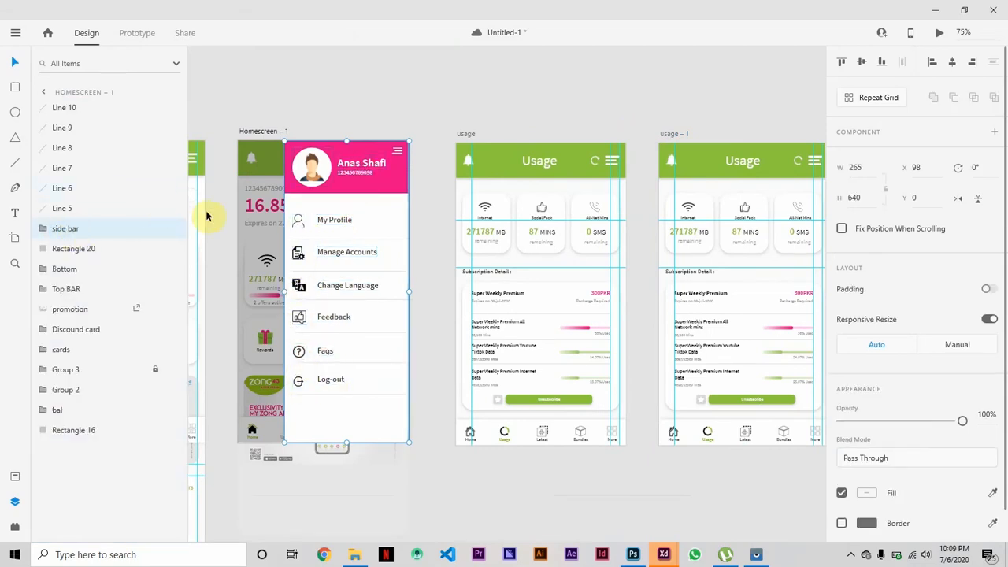
# Group the side bar with the dark overlay on Homescreen – 1 and name the group Side bar.
pyautogui.keyDown('shift'); pyautogui.click(249, 230); pyautogui.keyUp('shift')
pyautogui.hotkey('ctrl', 'g')
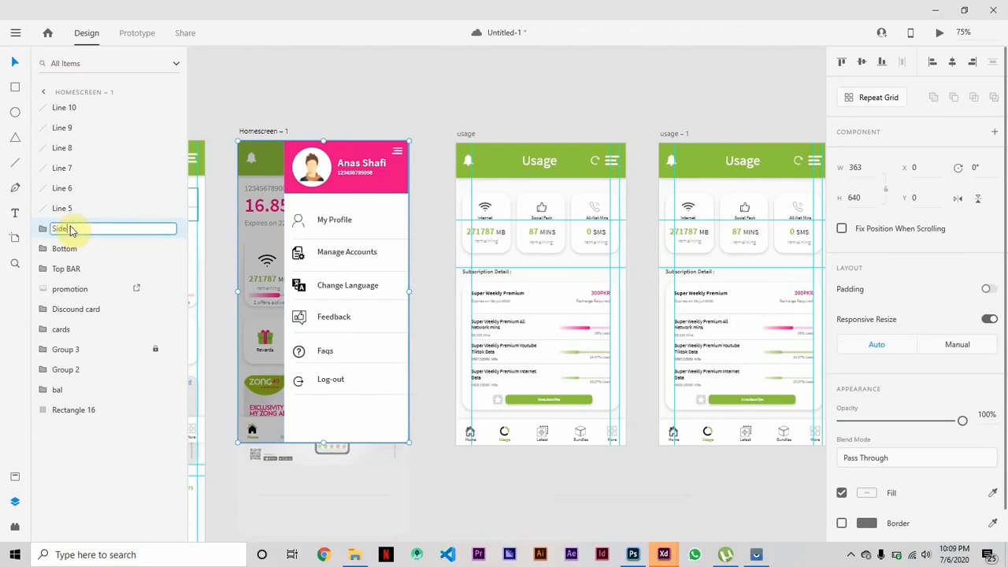
pyautogui.press('Return')
# Copy the Side bar group into the usage – 1 artboard and align it over the screen.
pyautogui.hotkey('ctrl', 'c')
pyautogui.hotkey('ctrl', 'v')
pyautogui.hotkey('ctrl', 'v')
pyautogui.moveTo(386, 178); pyautogui.dragTo(634, 180)
pyautogui.click(743, 169)
pyautogui.click(578, 134)
pyautogui.click(684, 194)
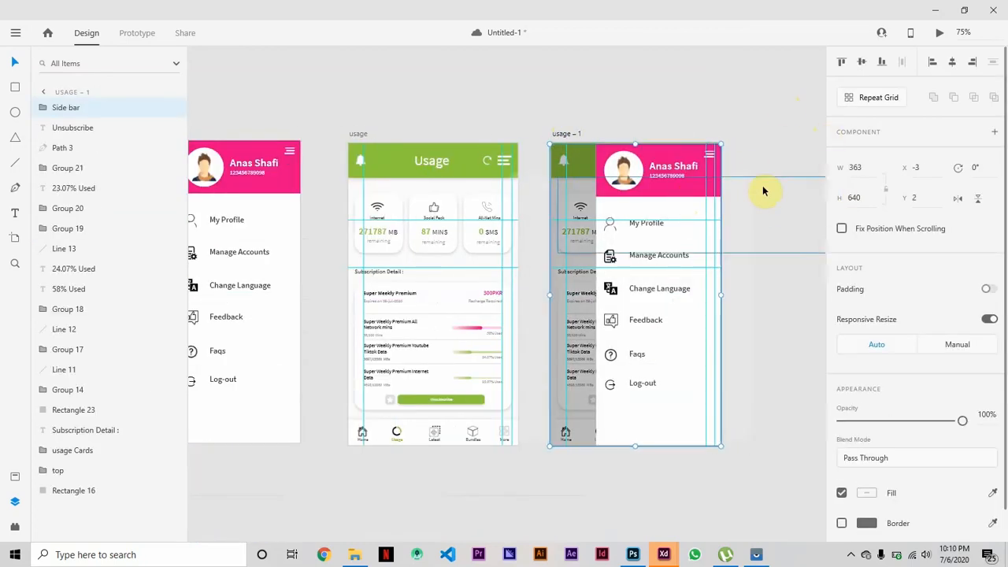
pyautogui.press('Up')
pyautogui.press('Up')
pyautogui.click(765, 119)
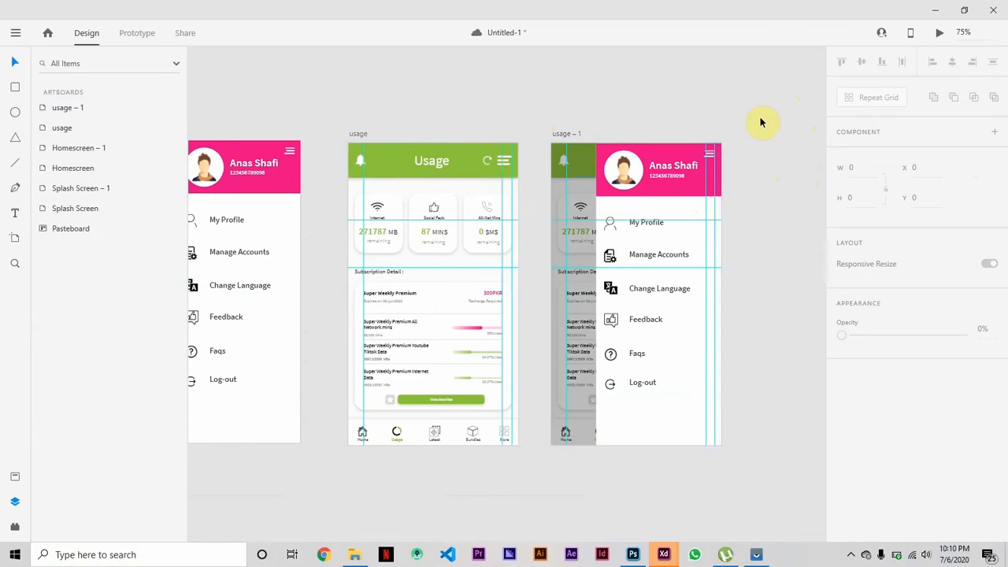
# Link the menu icon in the usage artboard's header to the usage – 1 artboard in Prototype mode.
pyautogui.doubleClick(512, 161)
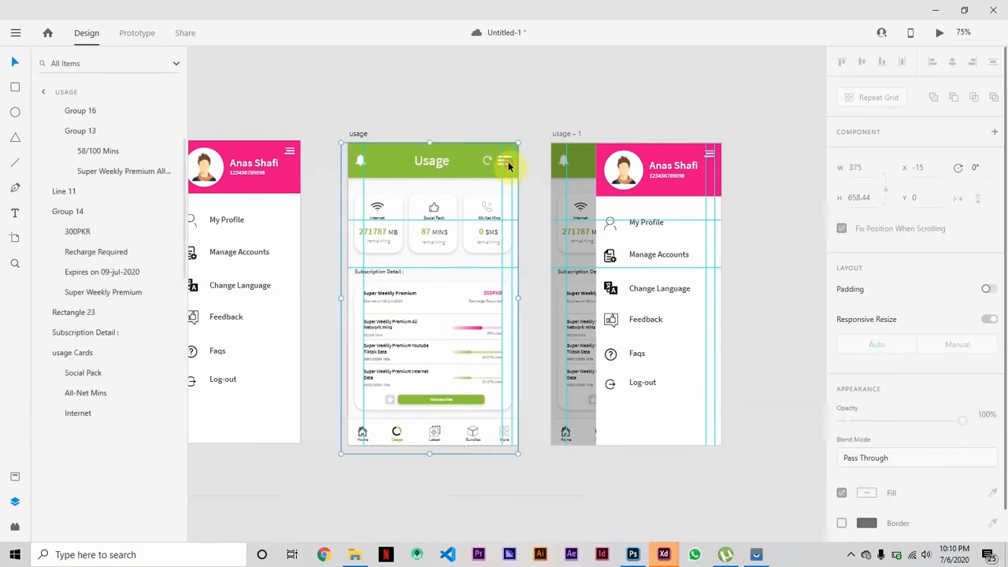
pyautogui.click(137, 32)
pyautogui.moveTo(505, 72); pyautogui.dragTo(522, 102)
pyautogui.hotkey('ctrl', 'z')
pyautogui.click(511, 97)
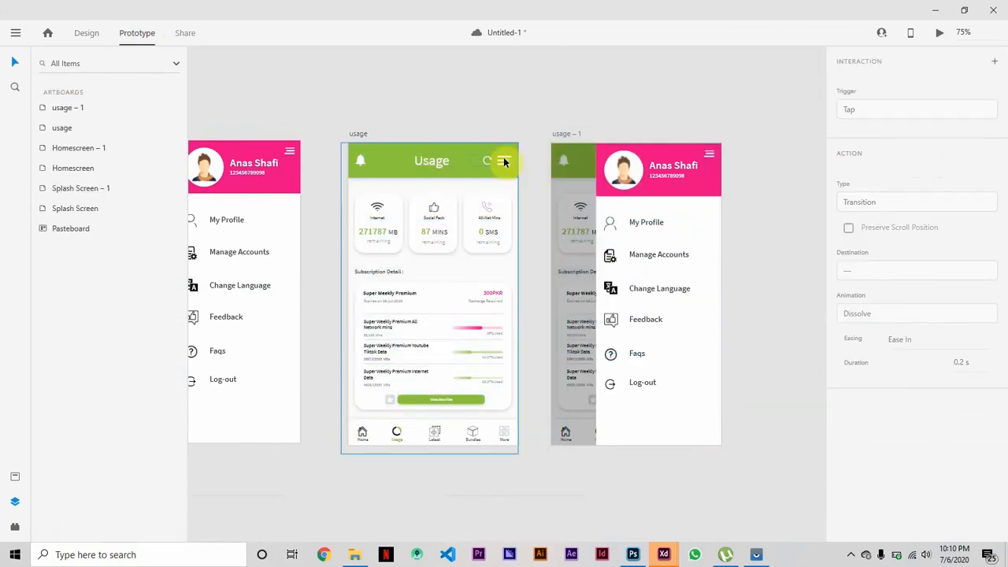
pyautogui.click(505, 162)
pyautogui.click(455, 173)
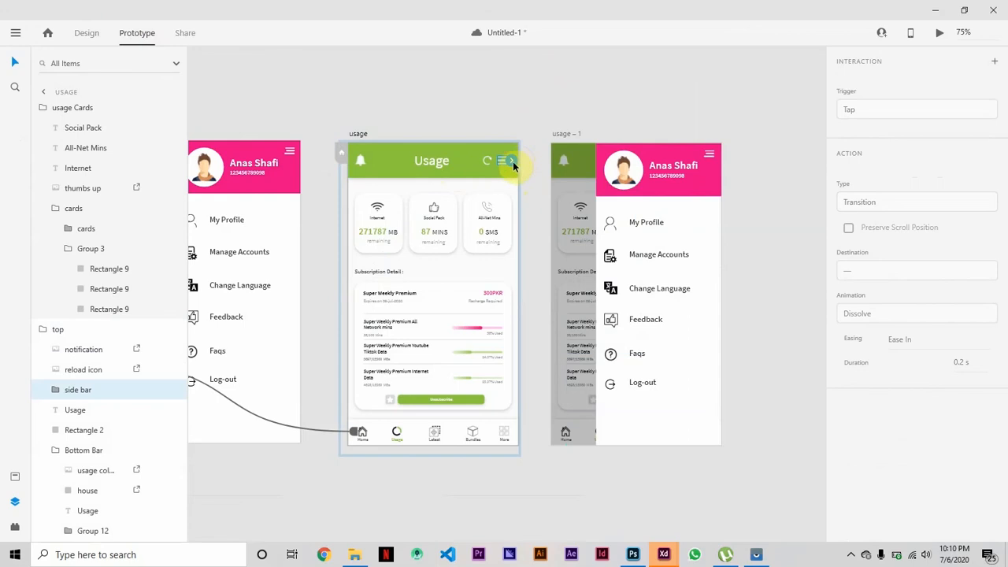
pyautogui.moveTo(512, 165); pyautogui.dragTo(635, 229)
# Link the side menu's menu icon in usage – 1 back to the usage artboard with a tap transition.
pyautogui.click(710, 156)
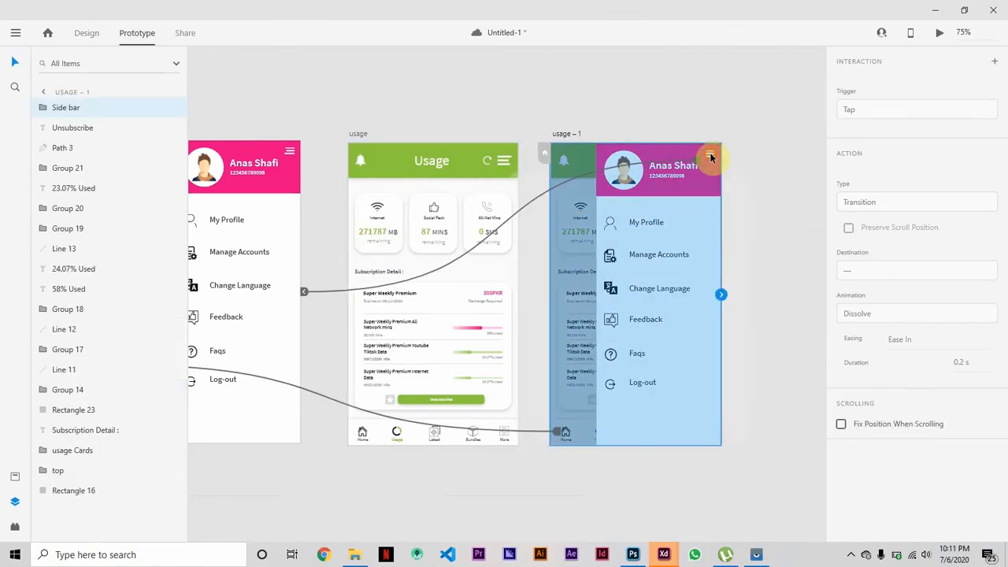
pyautogui.doubleClick(710, 156)
pyautogui.moveTo(321, 292); pyautogui.dragTo(714, 154)
pyautogui.click(645, 103)
pyautogui.click(87, 32)
pyautogui.doubleClick(711, 156)
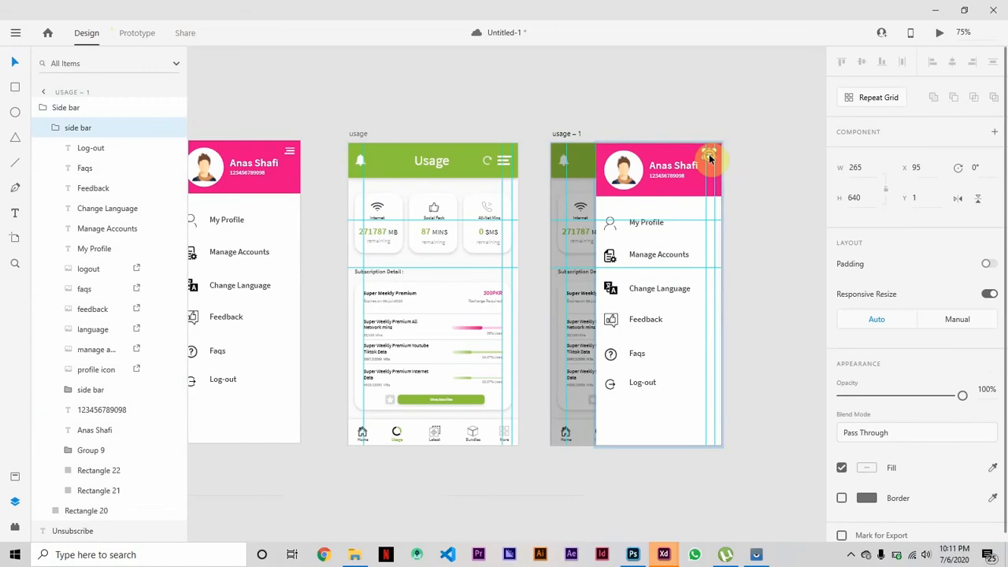
pyautogui.click(137, 32)
pyautogui.moveTo(632, 183); pyautogui.dragTo(431, 224)
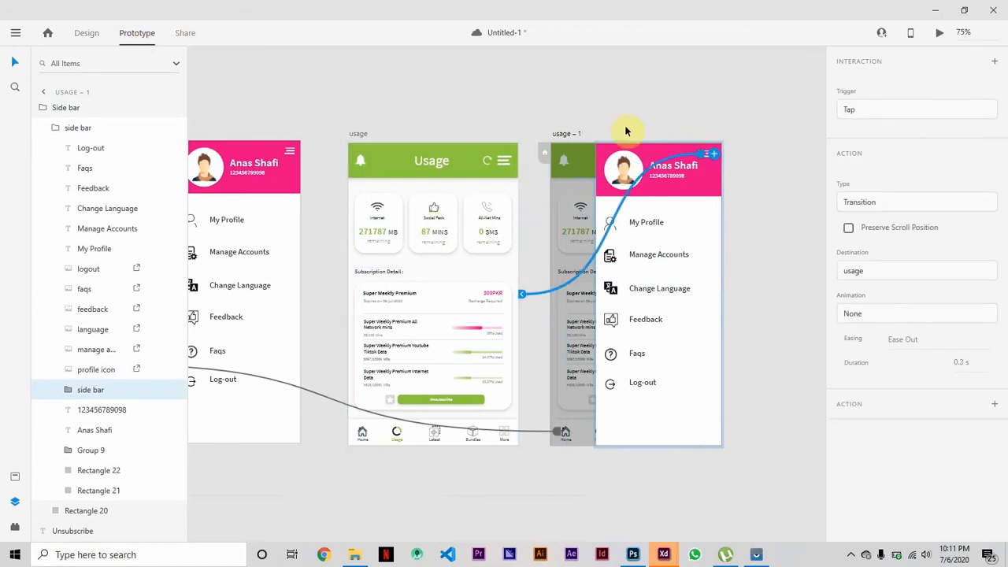
# Set the animation of the usage – 1 menu icon's transition to Slide Right.
pyautogui.click(973, 315)
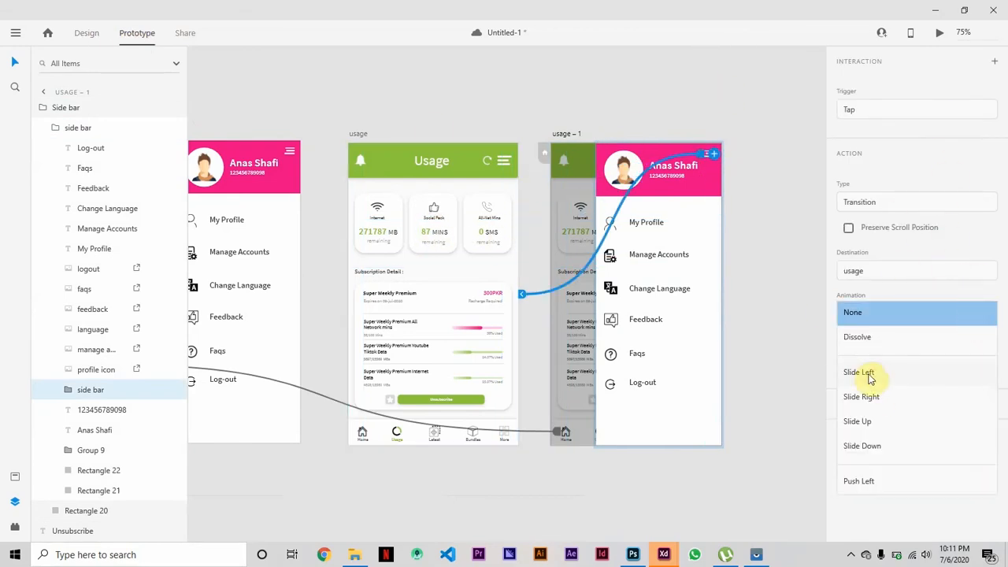
pyautogui.click(870, 397)
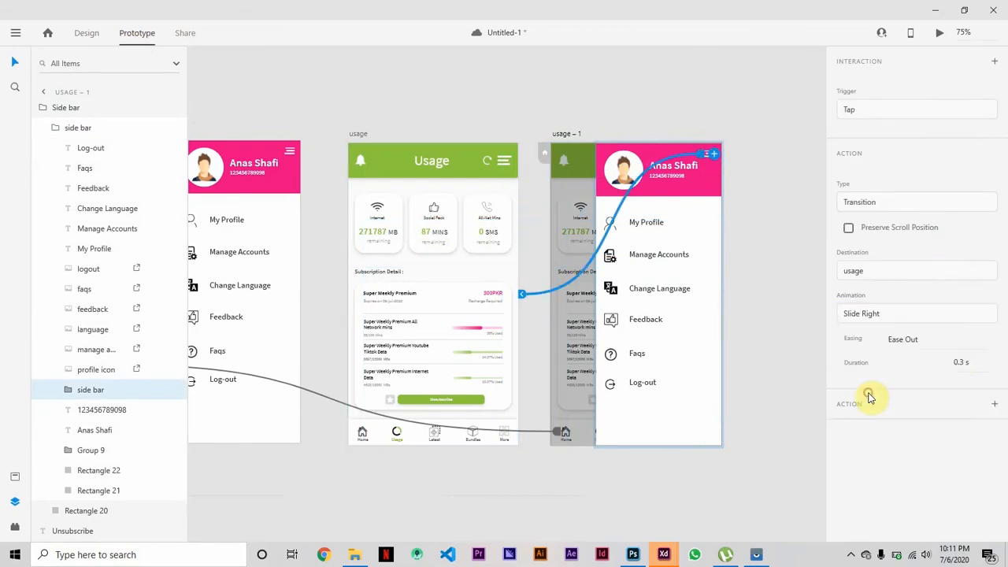
pyautogui.click(997, 379)
# Set the animation of the usage header menu icon's transition to usage – 1 to Slide Left.
pyautogui.click(362, 134)
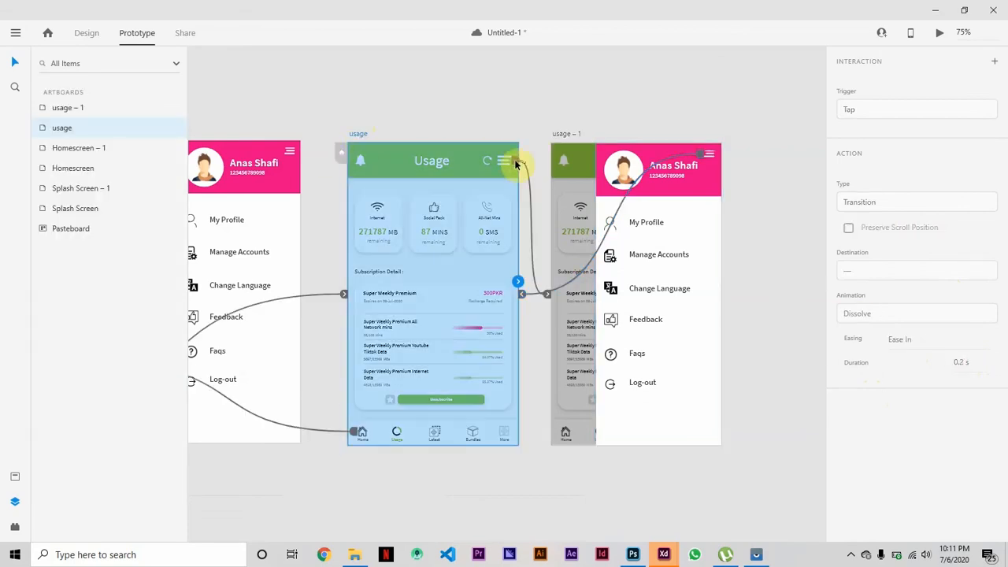
pyautogui.doubleClick(506, 161)
pyautogui.click(961, 315)
pyautogui.click(870, 381)
pyautogui.click(796, 333)
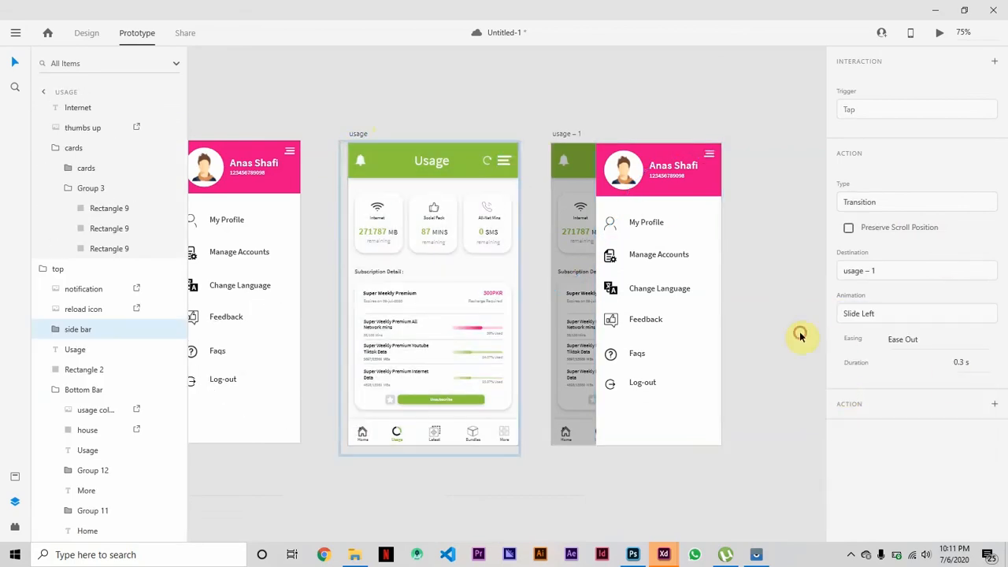
# Remove the prototype link from the house icon in the usage – 1 artboard's bottom bar.
pyautogui.click(565, 133)
pyautogui.click(550, 433)
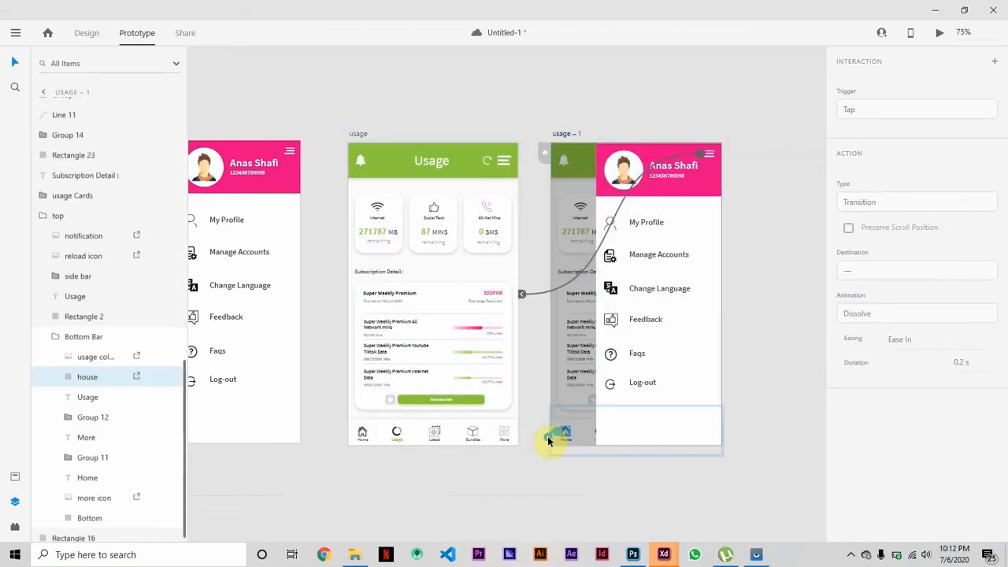
pyautogui.click(85, 33)
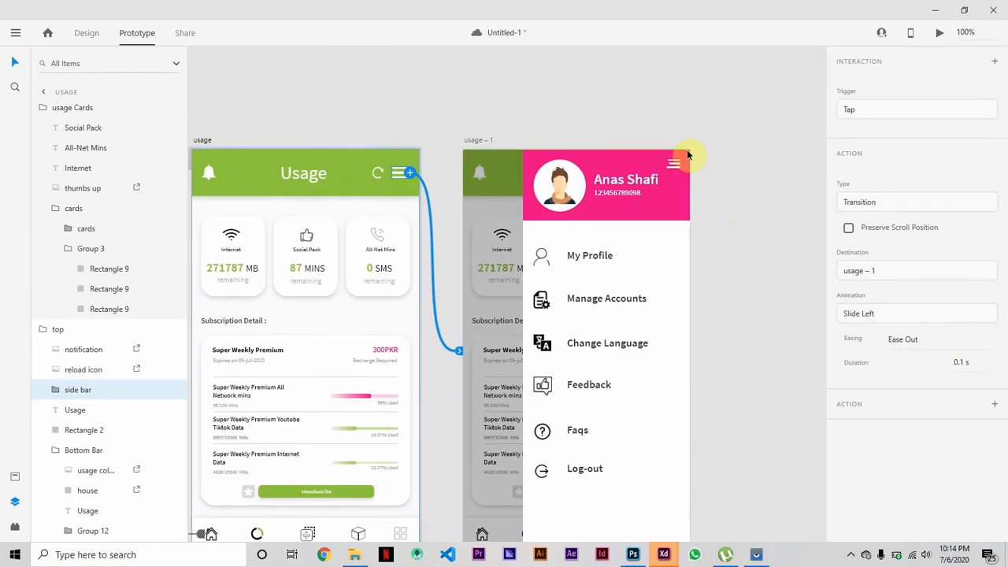
# Change the duration of the Slide Right transition on the usage – 1 menu icon.
pyautogui.click(666, 164)
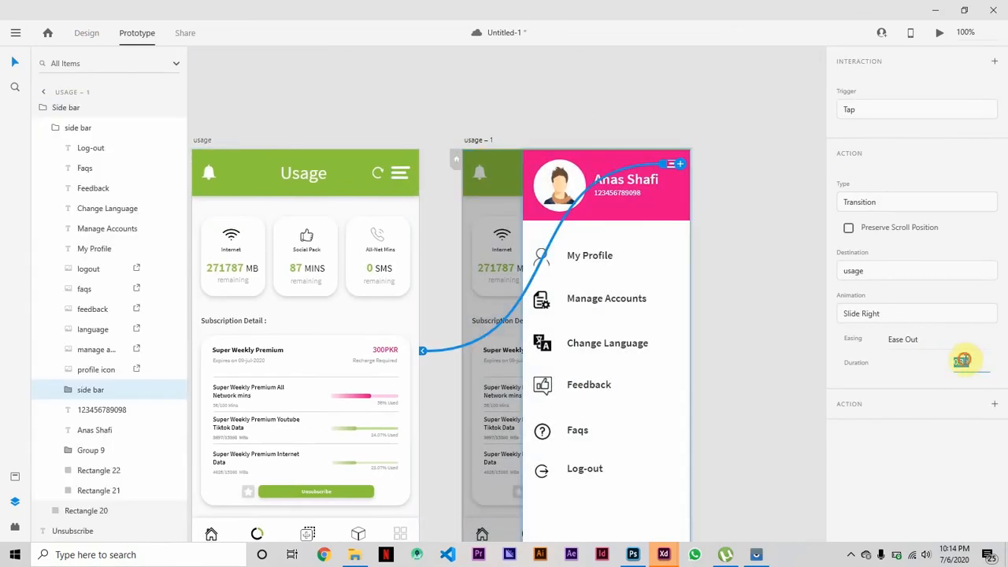
pyautogui.click(400, 173)
pyautogui.click(290, 139)
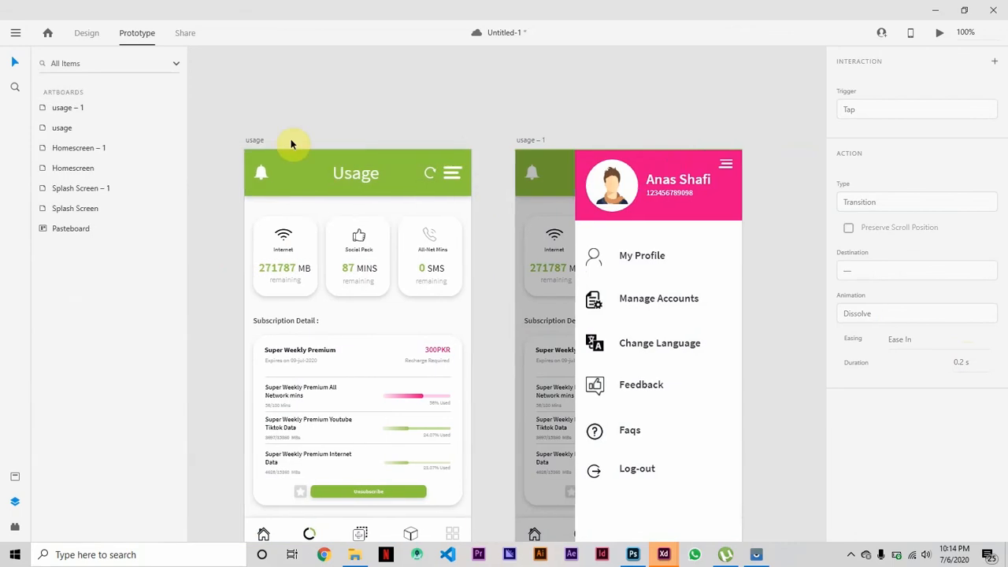
# Preview the prototype from the usage artboard and test opening and closing its side menu.
pyautogui.click(930, 33)
pyautogui.click(328, 83)
pyautogui.click(330, 81)
pyautogui.click(330, 82)
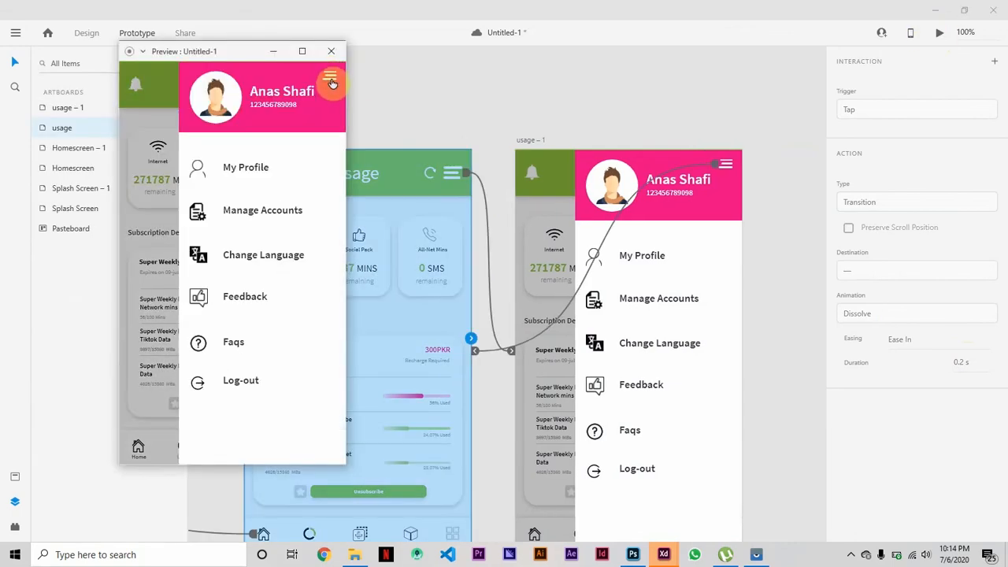